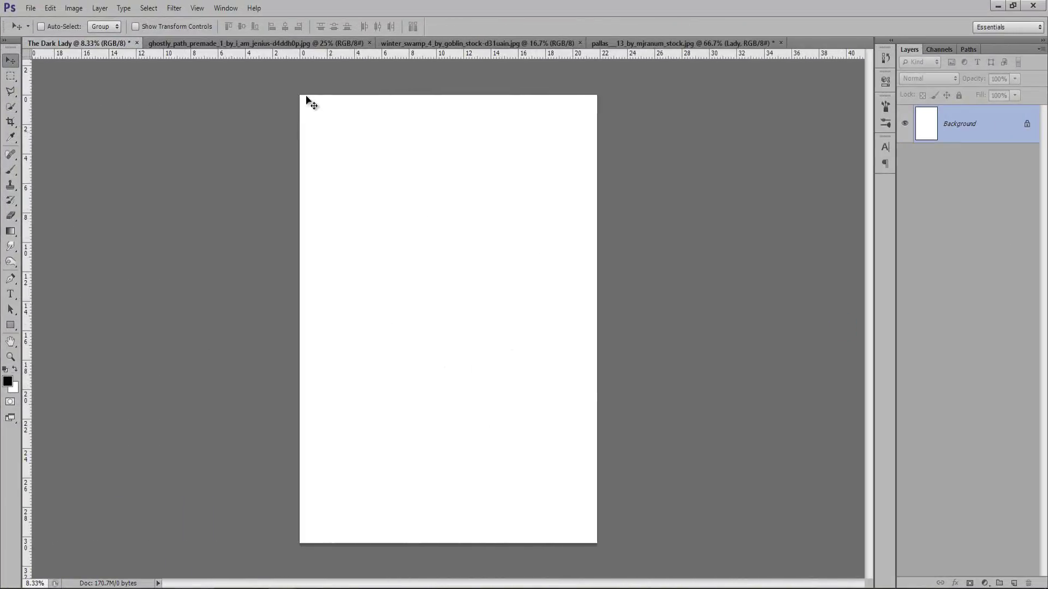
Step: Drag the ghostly_path forest photo into The Dark Lady document
{"action": "left_click", "coordinate": [193, 43]}
{"action": "left_click", "coordinate": [376, 303]}
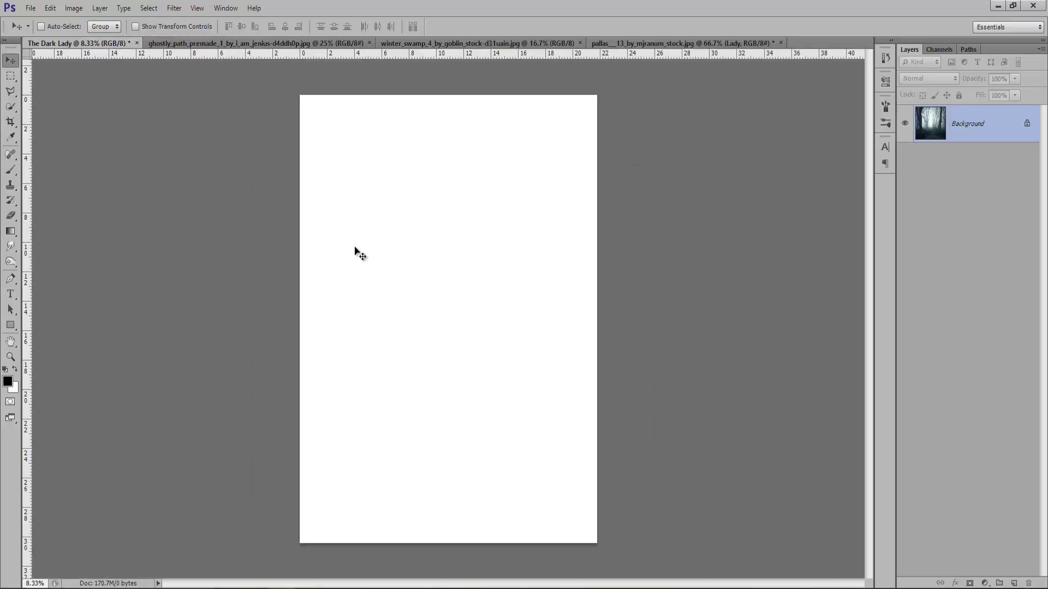
{"action": "mouse_move", "coordinate": [108, 44]}
{"action": "left_mouse_down"}
{"action": "mouse_move", "coordinate": [371, 275]}
{"action": "mouse_move", "coordinate": [361, 192]}
{"action": "left_mouse_up"}
Step: Scale and centre the forest layer so it fills the whole canvas
{"action": "key", "text": "ctrl+t"}
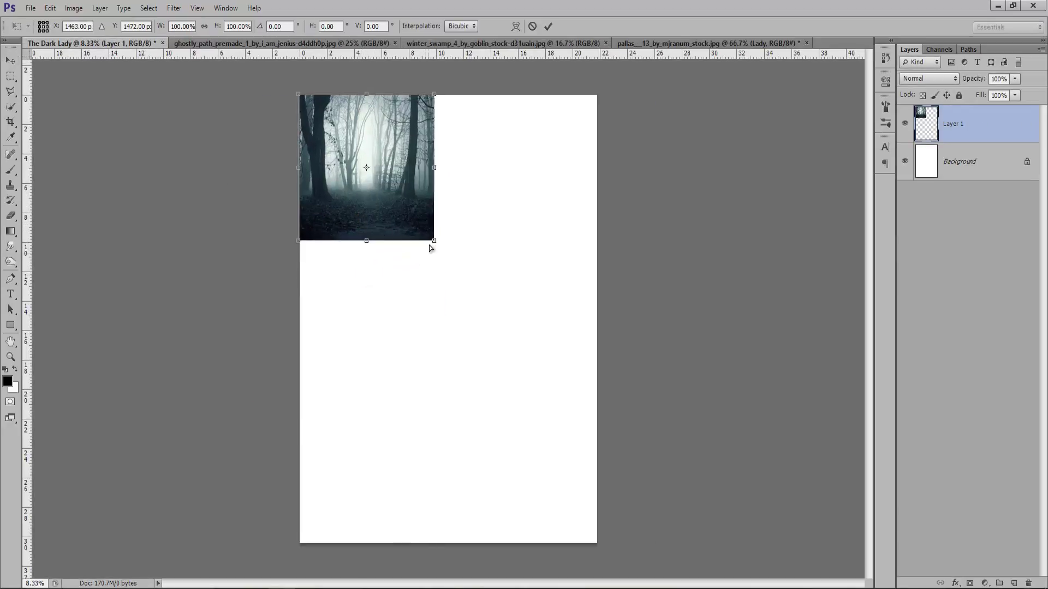
{"action": "mouse_move", "coordinate": [441, 257]}
{"action": "left_mouse_down"}
{"action": "mouse_move", "coordinate": [622, 539]}
{"action": "mouse_move", "coordinate": [638, 540]}
{"action": "left_mouse_up"}
{"action": "left_click_drag", "start_coordinate": [529, 400], "coordinate": [507, 399]}
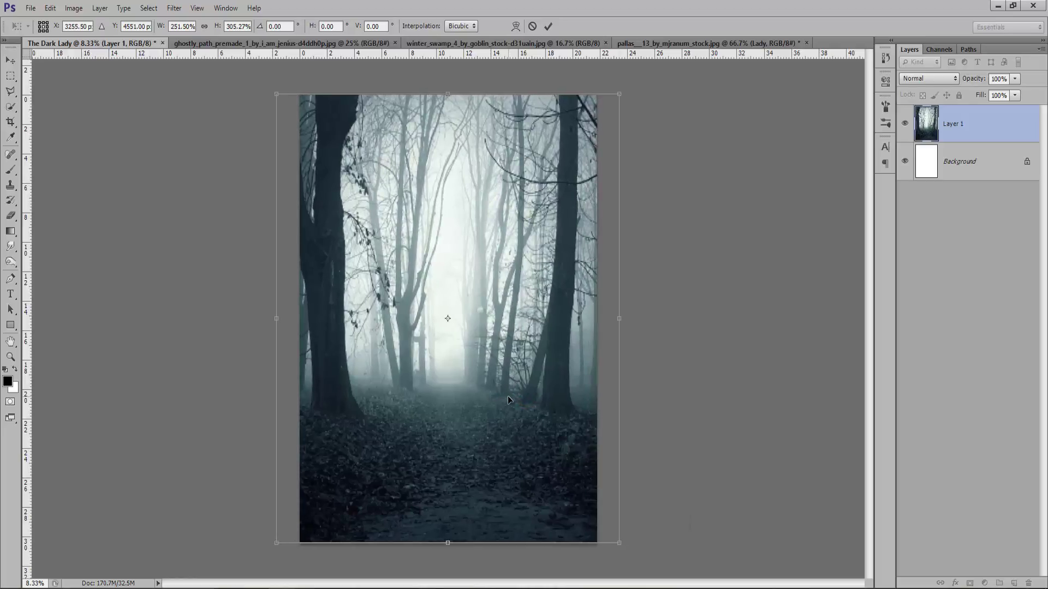
{"action": "key", "text": "Return"}
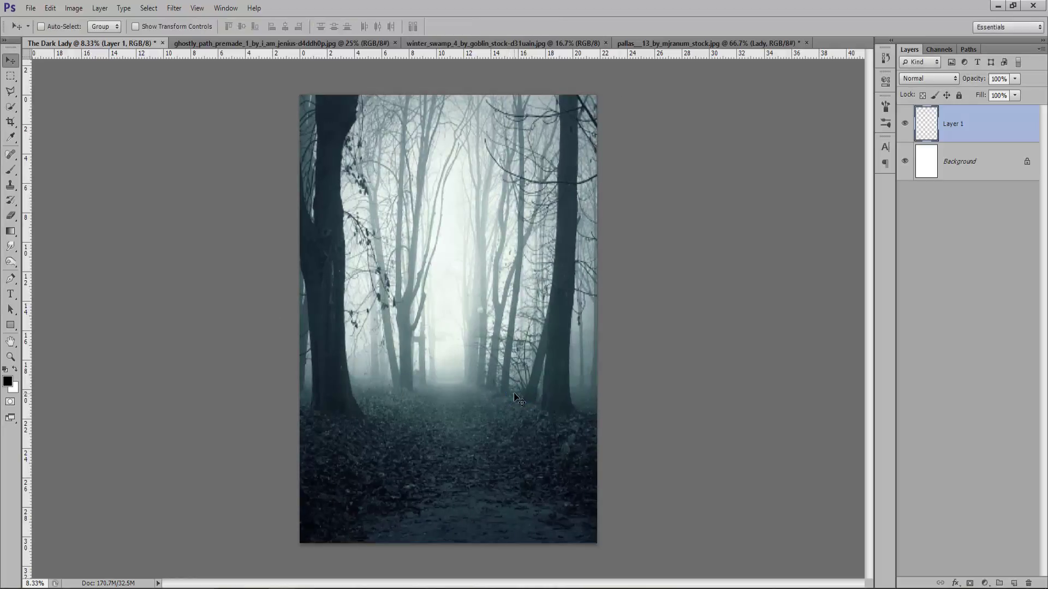
{"action": "left_click_drag", "start_coordinate": [480, 381], "coordinate": [489, 384]}
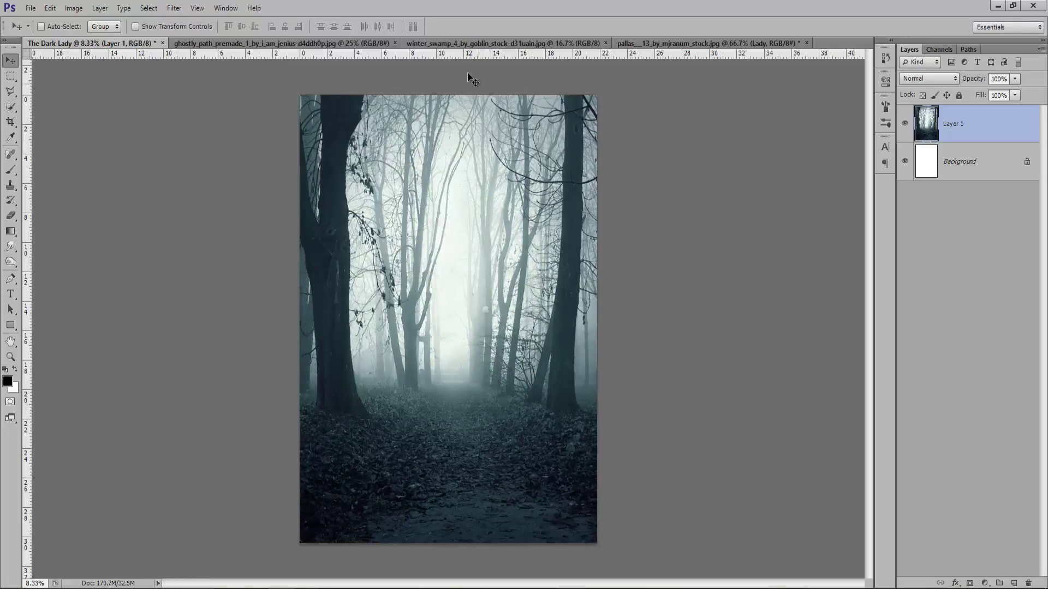
{"action": "left_click", "coordinate": [467, 43]}
Step: Bring in the winter_swamp photo and widen its bottom edge with a Perspective transform
{"action": "mouse_move", "coordinate": [477, 333]}
{"action": "left_mouse_down"}
{"action": "mouse_move", "coordinate": [402, 242]}
{"action": "mouse_move", "coordinate": [142, 45]}
{"action": "mouse_move", "coordinate": [483, 333]}
{"action": "mouse_move", "coordinate": [463, 436]}
{"action": "left_mouse_up"}
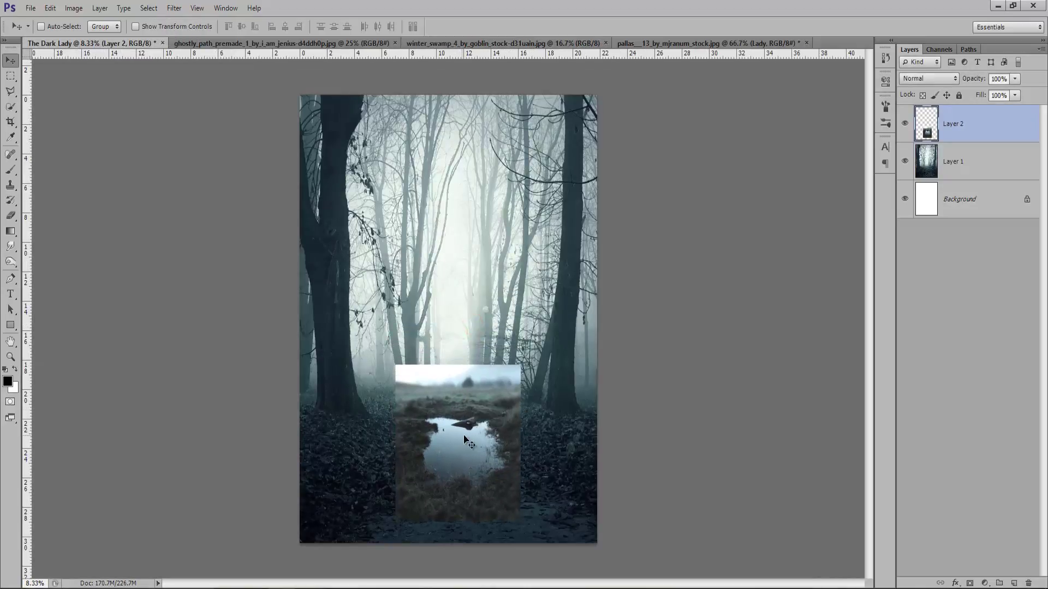
{"action": "key", "text": "ctrl+t"}
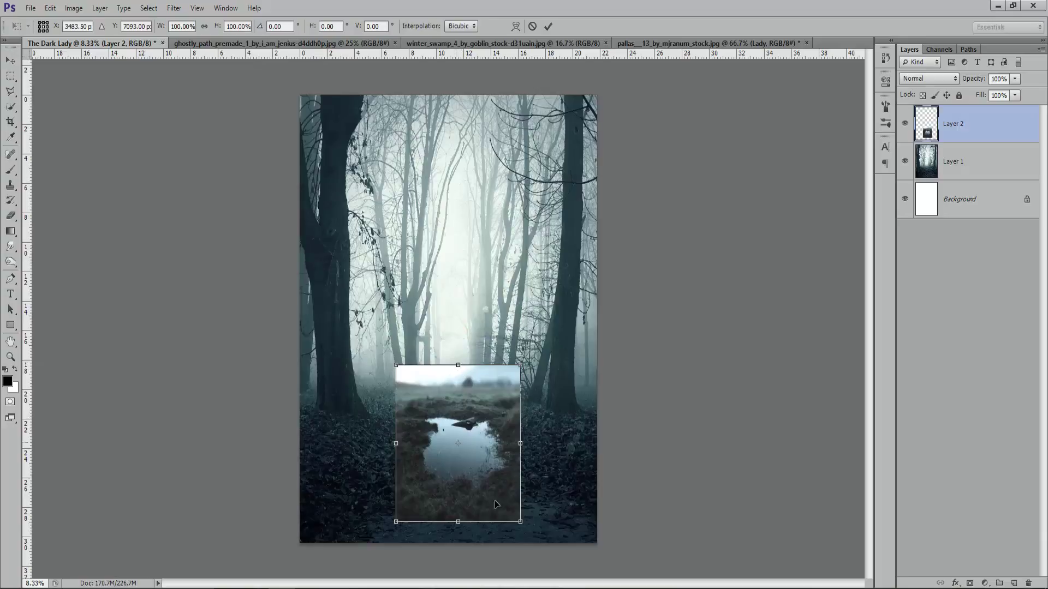
{"action": "right_click", "coordinate": [475, 492]}
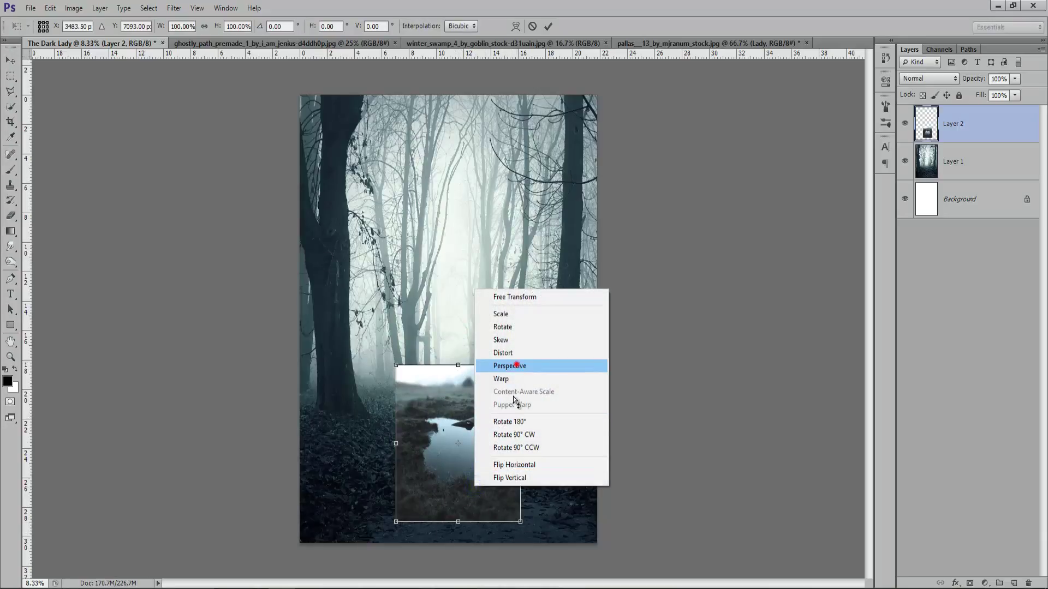
{"action": "left_click", "coordinate": [515, 364]}
{"action": "left_click_drag", "start_coordinate": [521, 522], "coordinate": [590, 522]}
Step: Set the puddle layer to 71% opacity, position it low on the path, and commit
{"action": "left_click_drag", "start_coordinate": [975, 82], "coordinate": [963, 84]}
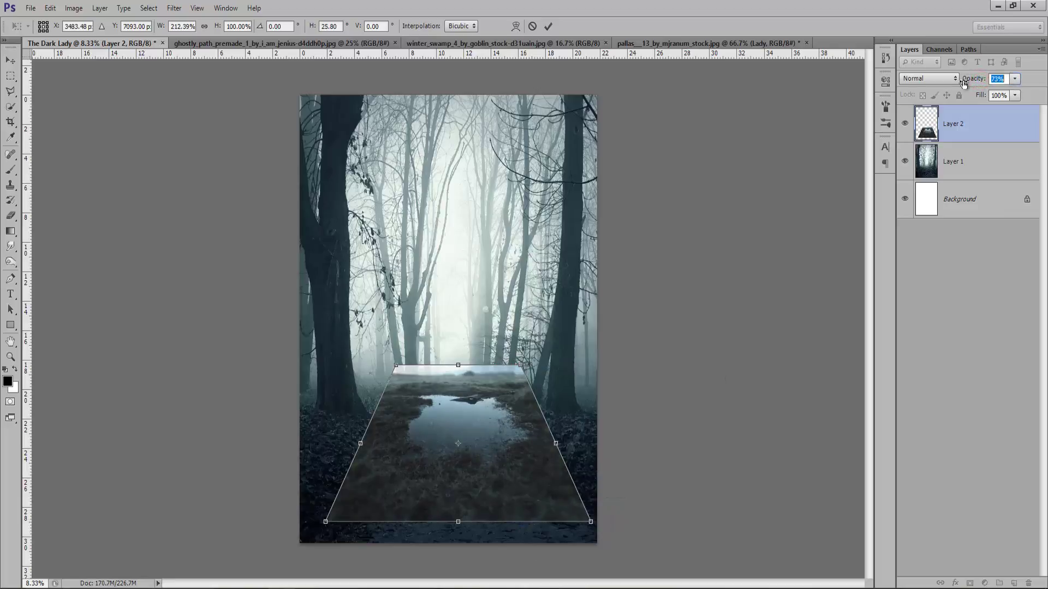
{"action": "left_click_drag", "start_coordinate": [498, 427], "coordinate": [497, 445]}
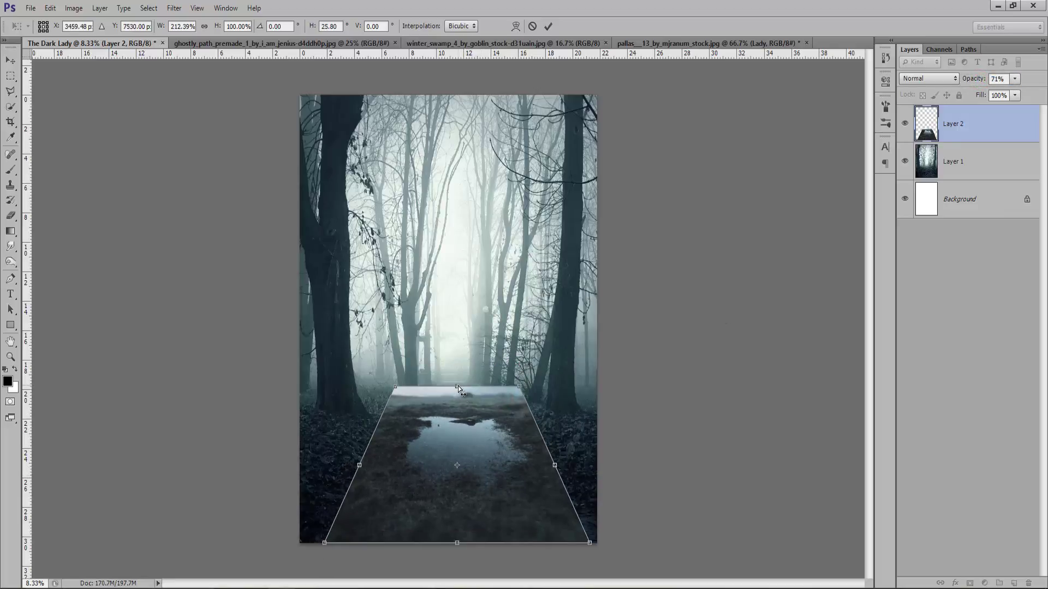
{"action": "left_click_drag", "start_coordinate": [457, 386], "coordinate": [457, 420]}
{"action": "right_click", "coordinate": [461, 413]}
{"action": "left_click", "coordinate": [490, 224]}
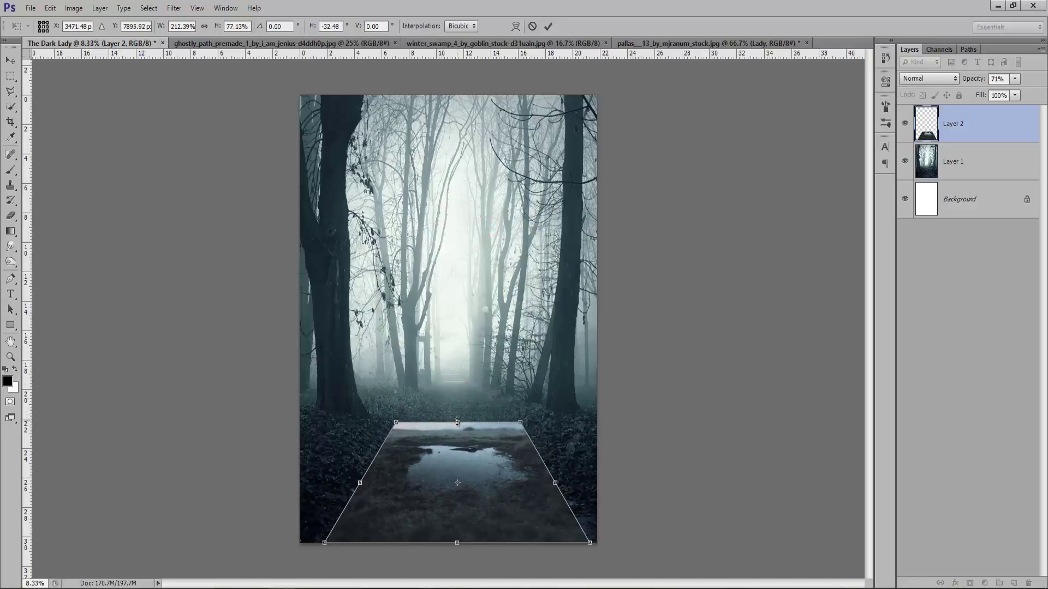
{"action": "double_click", "coordinate": [490, 486]}
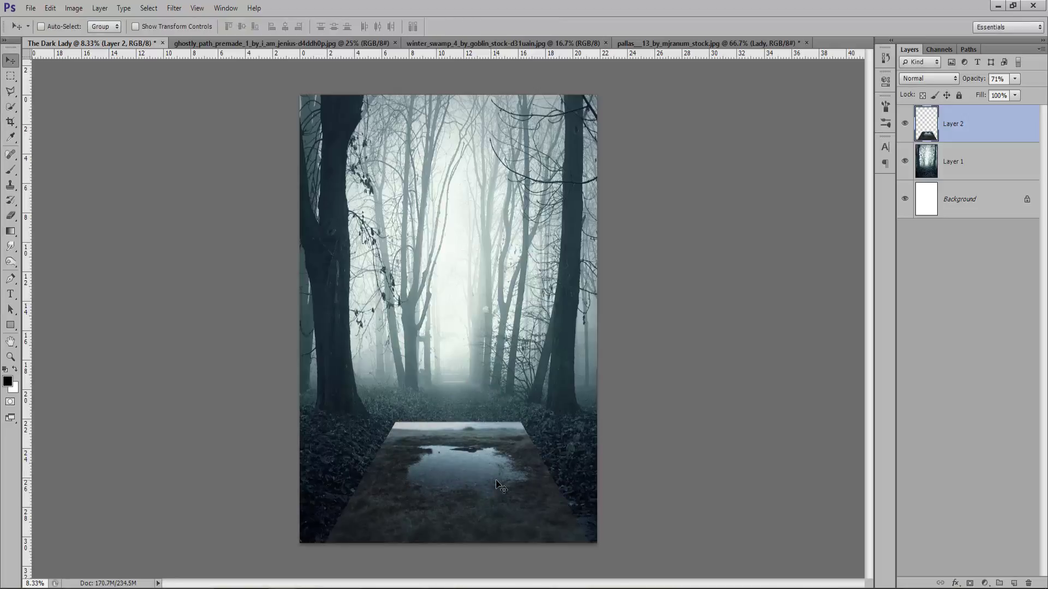
{"action": "key", "text": "ctrl+plus"}
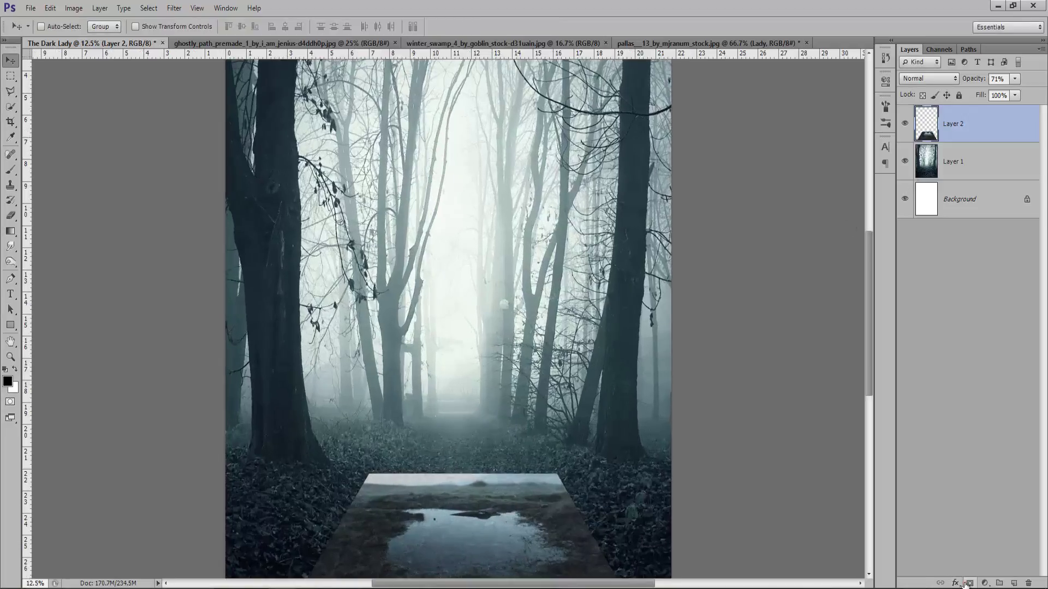
Step: Add a layer mask to Layer 2 and gradient-fade the puddle's bottom and left sides
{"action": "left_click", "coordinate": [967, 583]}
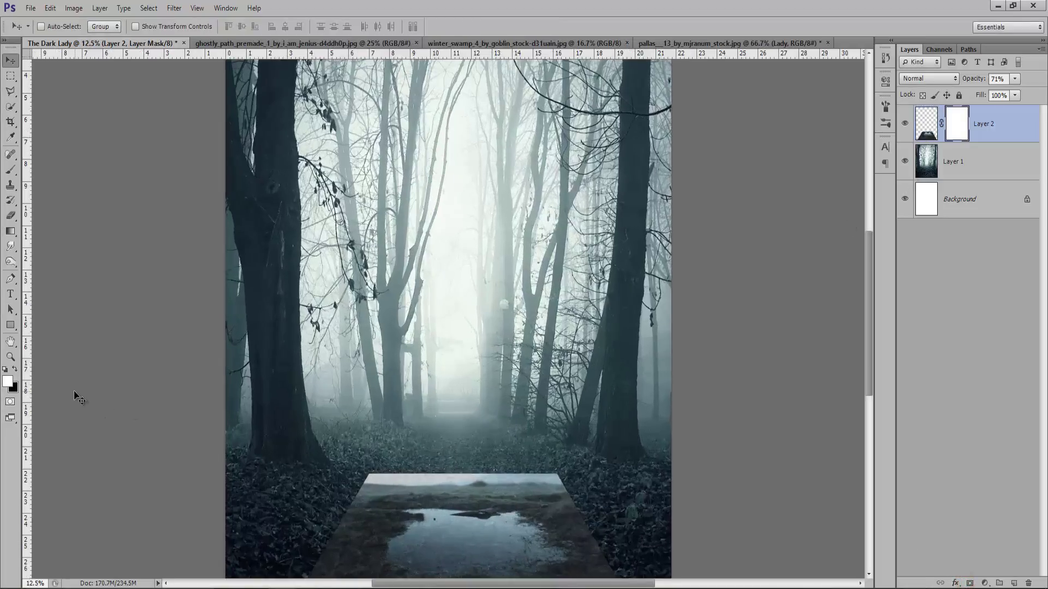
{"action": "key", "text": "g"}
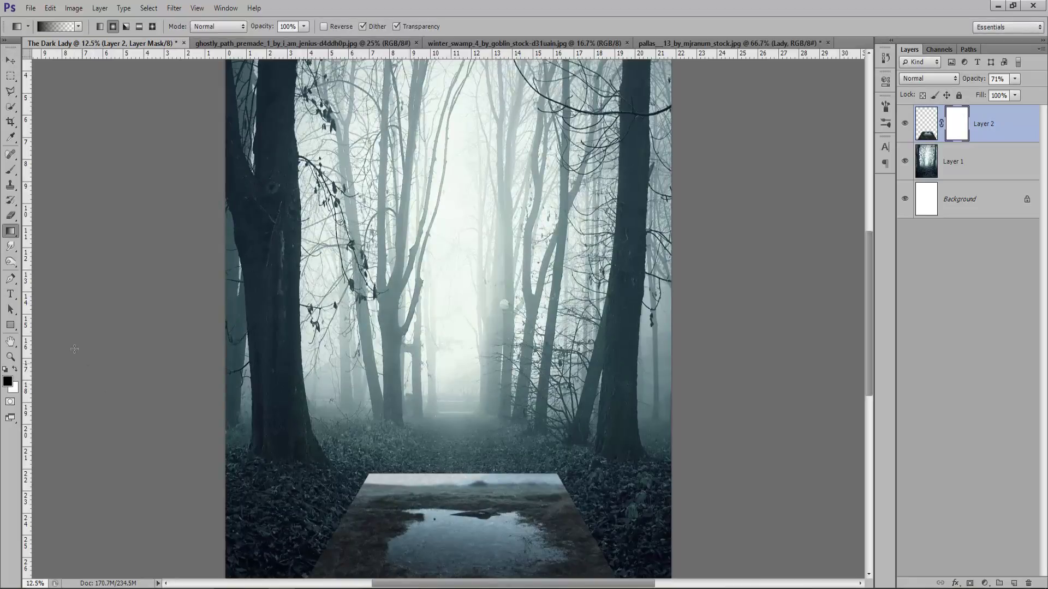
{"action": "key", "text": "ctrl+plus"}
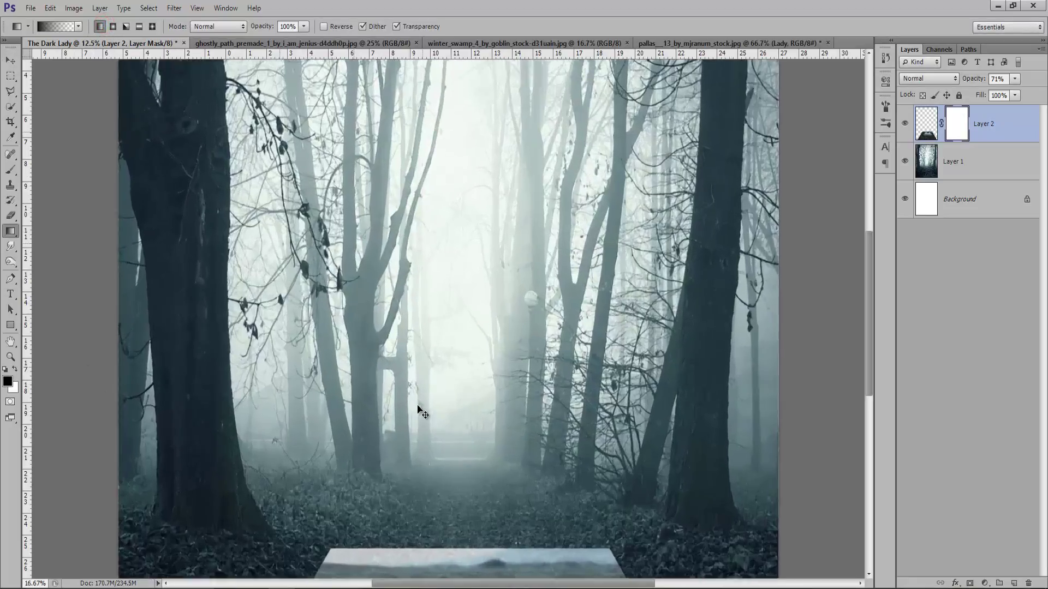
{"action": "left_click_drag", "start_coordinate": [403, 427], "coordinate": [442, 347]}
{"action": "key", "text": "ctrl+minus"}
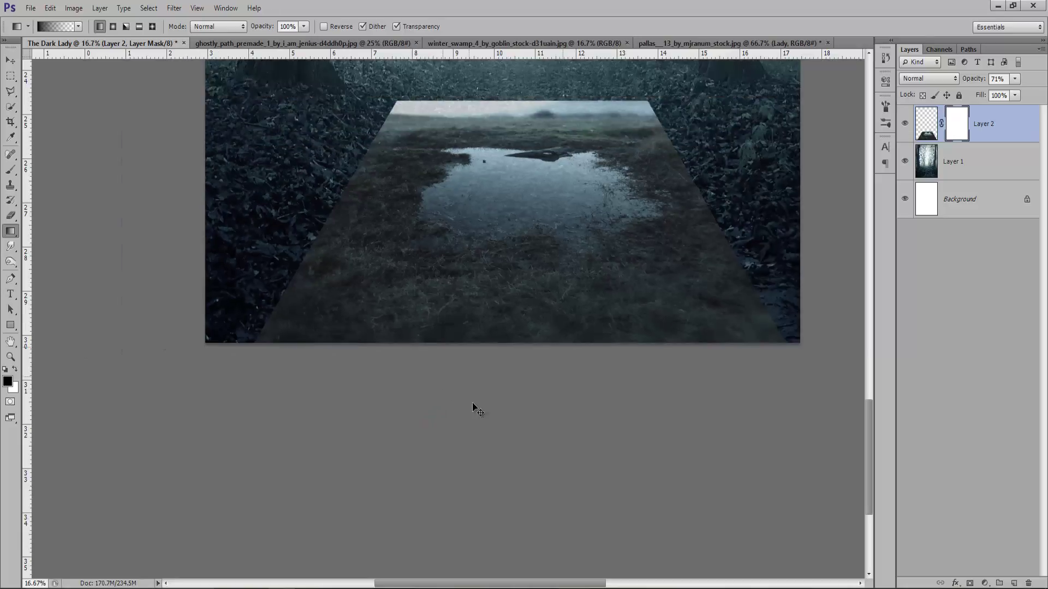
{"action": "left_click_drag", "start_coordinate": [486, 348], "coordinate": [483, 234]}
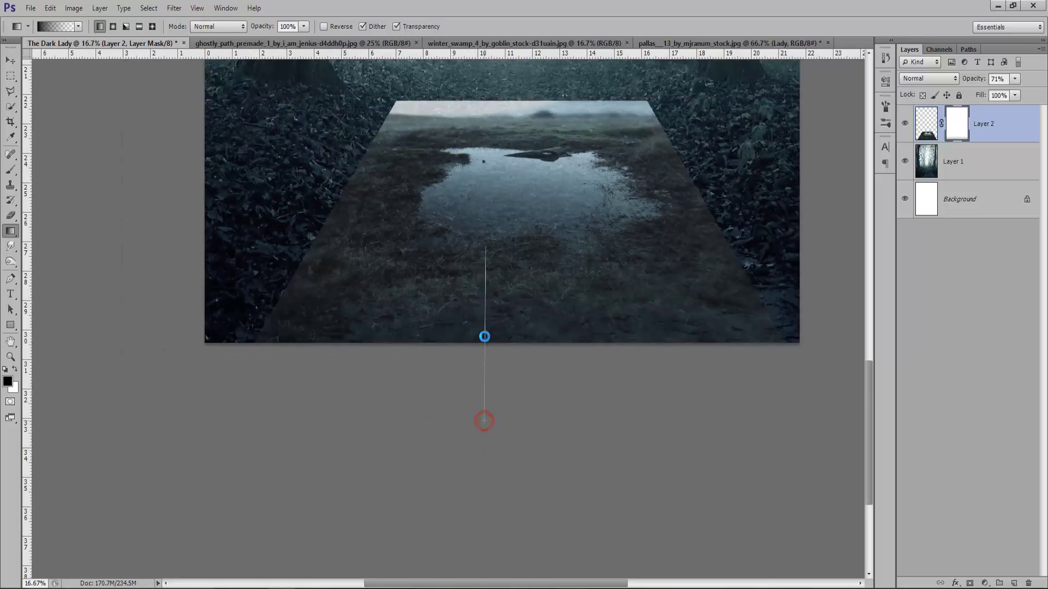
{"action": "left_click_drag", "start_coordinate": [281, 299], "coordinate": [398, 304]}
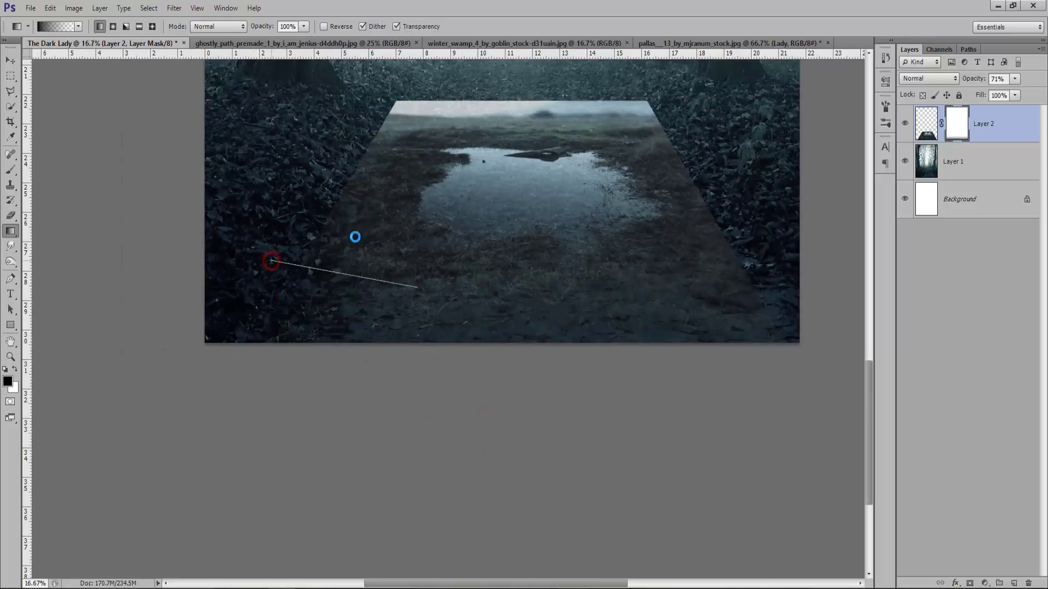
Step: Gradient-mask away the grassy top and the hard diagonal right edge of the puddle photo
{"action": "left_click_drag", "start_coordinate": [271, 261], "coordinate": [355, 237]}
{"action": "left_click_drag", "start_coordinate": [327, 140], "coordinate": [404, 188]}
{"action": "mouse_move", "coordinate": [411, 73]}
{"action": "left_mouse_down"}
{"action": "mouse_move", "coordinate": [457, 154]}
{"action": "mouse_move", "coordinate": [496, 160]}
{"action": "left_mouse_up"}
{"action": "left_click_drag", "start_coordinate": [350, 93], "coordinate": [456, 153]}
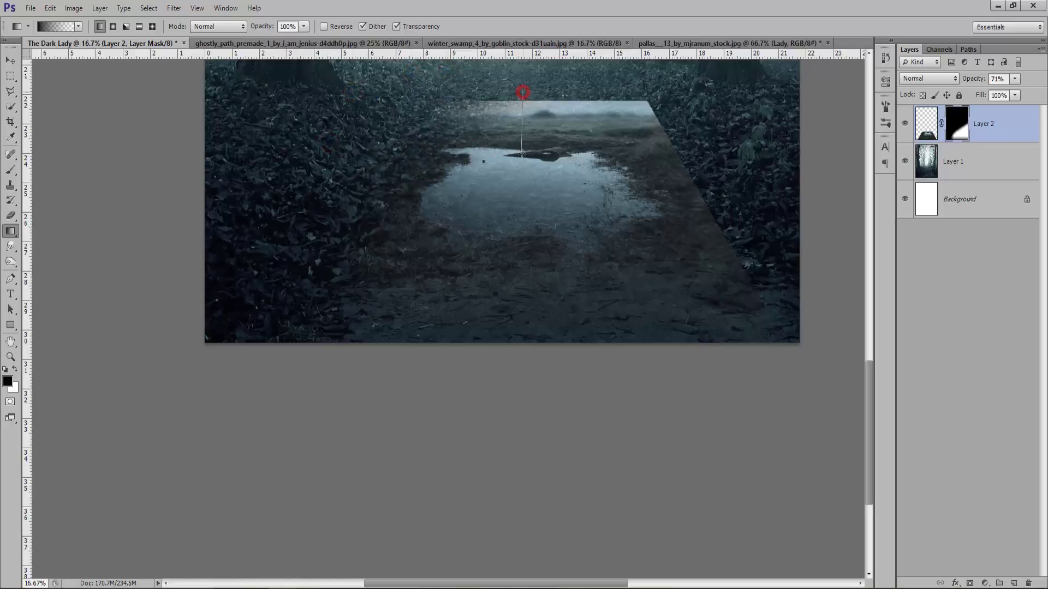
{"action": "left_click_drag", "start_coordinate": [523, 92], "coordinate": [546, 94]}
{"action": "left_click_drag", "start_coordinate": [546, 166], "coordinate": [546, 167]}
{"action": "mouse_move", "coordinate": [664, 117]}
{"action": "left_mouse_down"}
{"action": "mouse_move", "coordinate": [748, 253]}
{"action": "mouse_move", "coordinate": [657, 258]}
{"action": "left_mouse_up"}
{"action": "left_click_drag", "start_coordinate": [584, 353], "coordinate": [580, 237]}
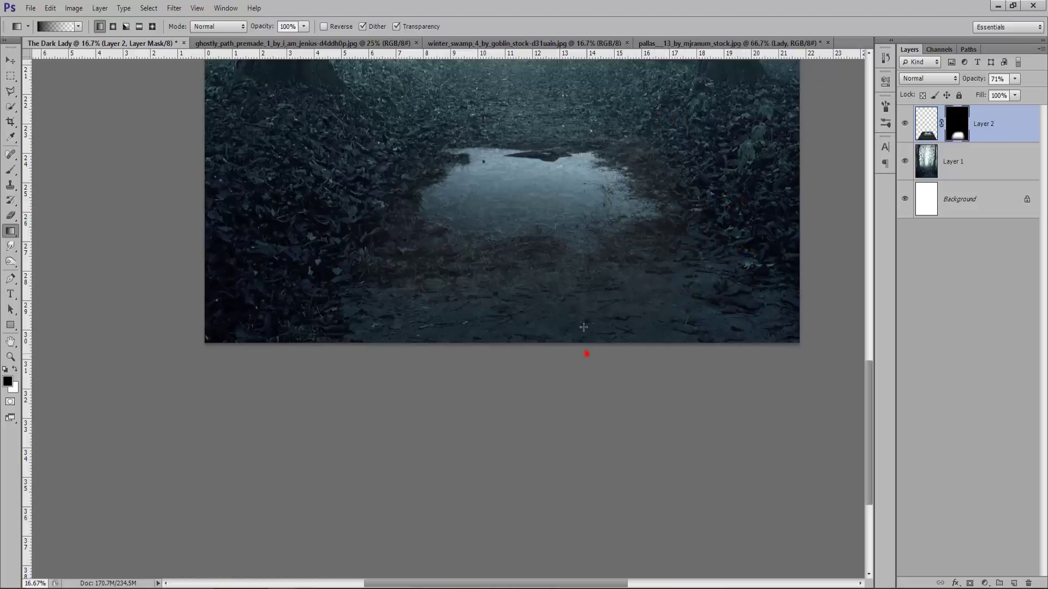
{"action": "left_click_drag", "start_coordinate": [467, 335], "coordinate": [473, 241]}
Step: Soften the puddle's lower corners and edges and darken the foreground below the water
{"action": "left_click_drag", "start_coordinate": [347, 299], "coordinate": [412, 222]}
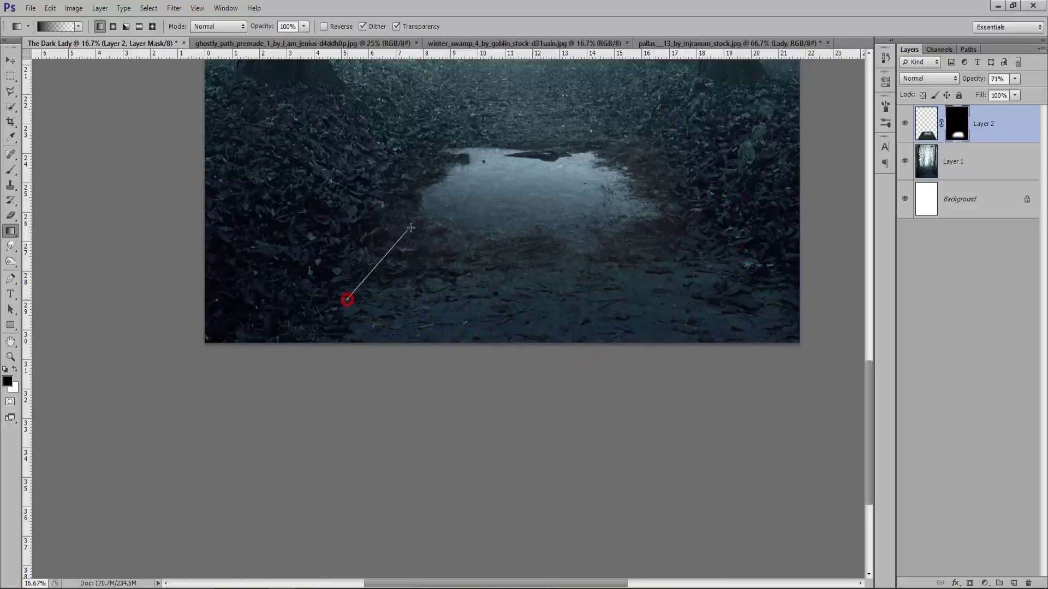
{"action": "mouse_move", "coordinate": [372, 254]}
{"action": "left_mouse_down"}
{"action": "mouse_move", "coordinate": [446, 199]}
{"action": "mouse_move", "coordinate": [425, 293]}
{"action": "left_mouse_up"}
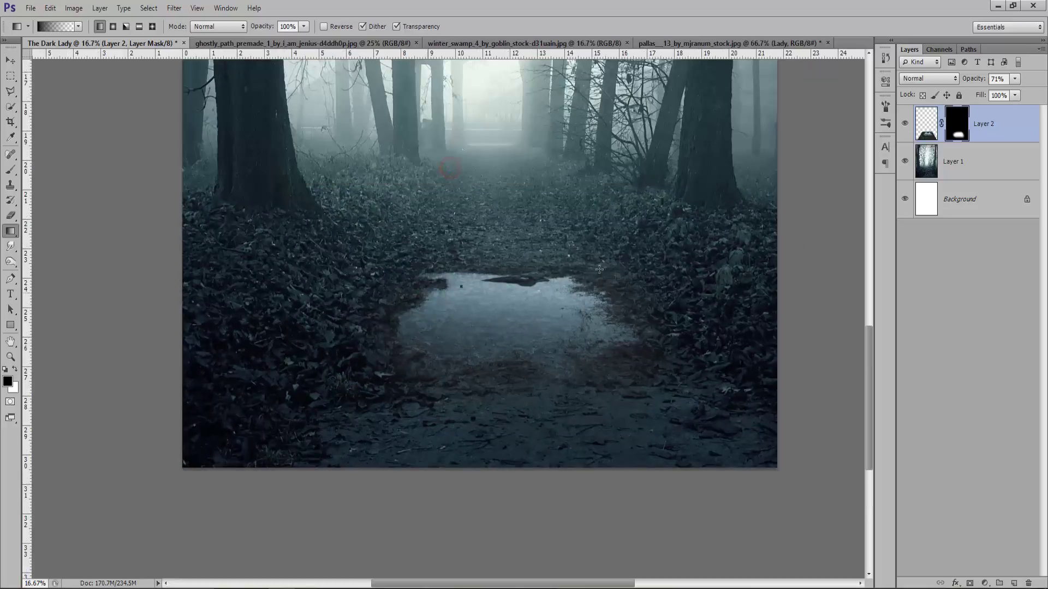
{"action": "left_click_drag", "start_coordinate": [618, 278], "coordinate": [632, 286]}
{"action": "left_click_drag", "start_coordinate": [659, 250], "coordinate": [600, 296]}
{"action": "left_click_drag", "start_coordinate": [568, 234], "coordinate": [537, 278]}
{"action": "left_click_drag", "start_coordinate": [494, 232], "coordinate": [490, 270]}
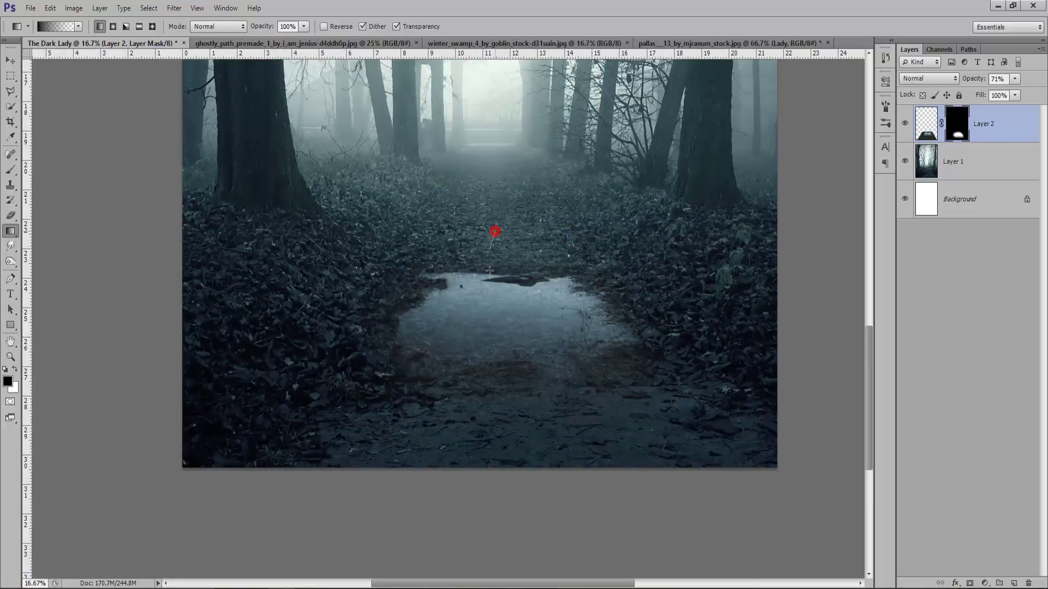
{"action": "left_click_drag", "start_coordinate": [461, 304], "coordinate": [461, 303]}
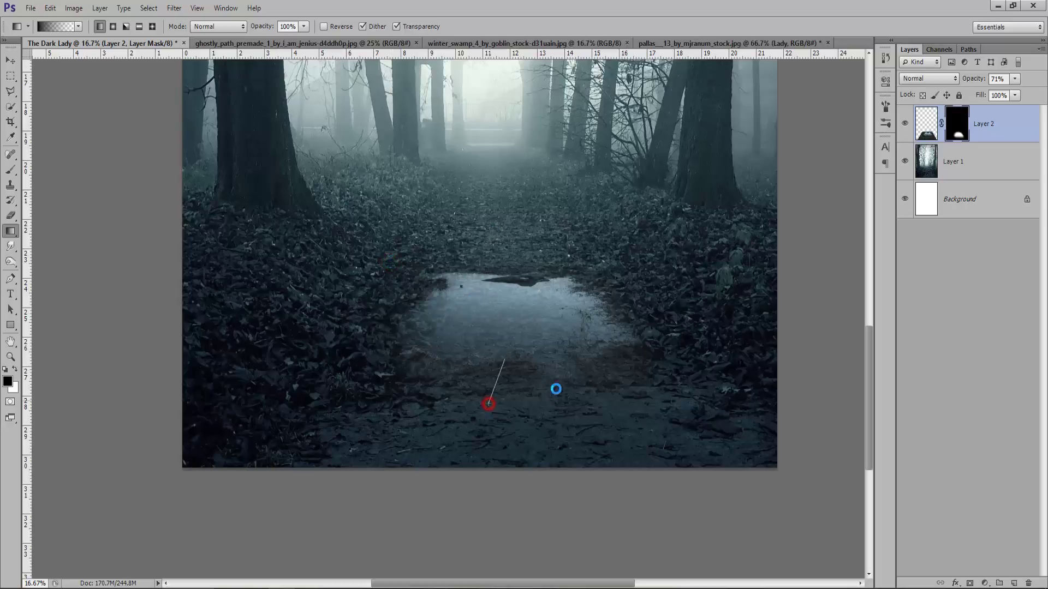
{"action": "left_click_drag", "start_coordinate": [504, 359], "coordinate": [504, 359]}
{"action": "left_click_drag", "start_coordinate": [575, 404], "coordinate": [566, 353]}
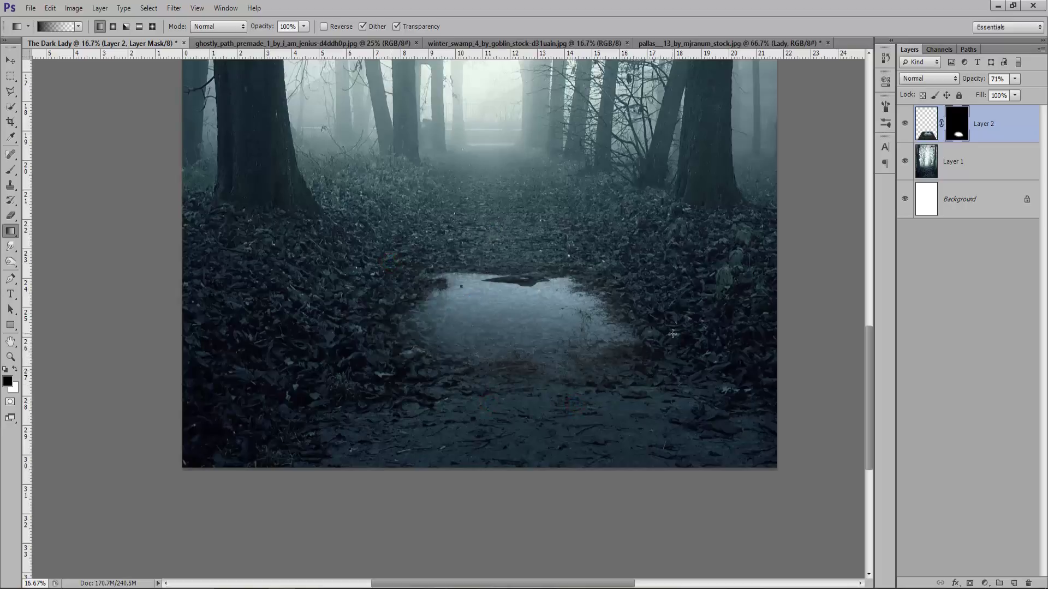
Step: Touch up the puddle mask's lower-left edge with a 300 px brush at 26% opacity
{"action": "key", "text": "b"}
{"action": "left_click_drag", "start_coordinate": [530, 277], "coordinate": [548, 286]}
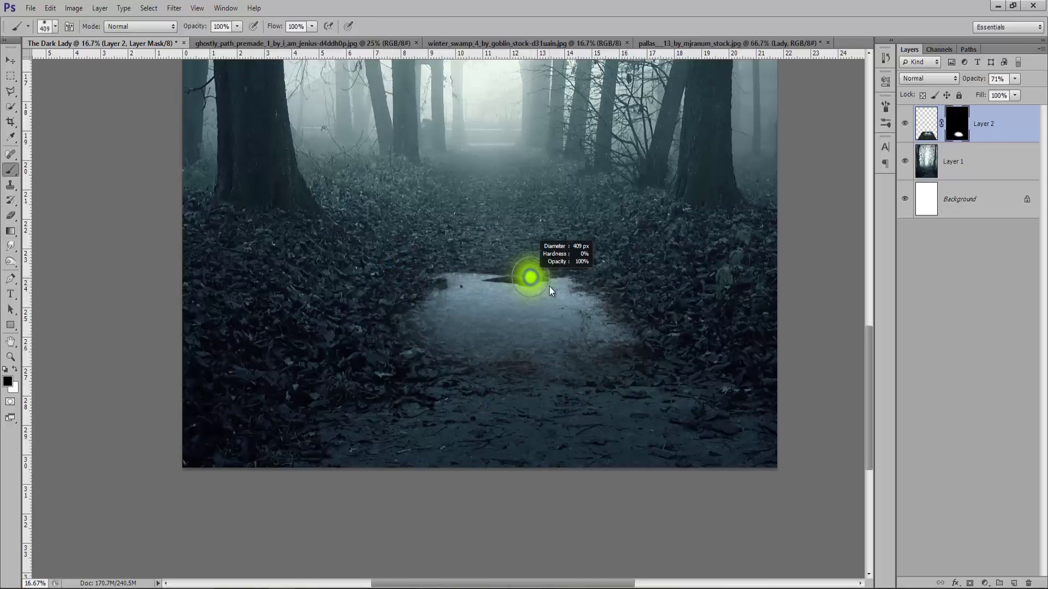
{"action": "key", "text": "ctrl+plus"}
{"action": "key", "text": "ctrl+plus"}
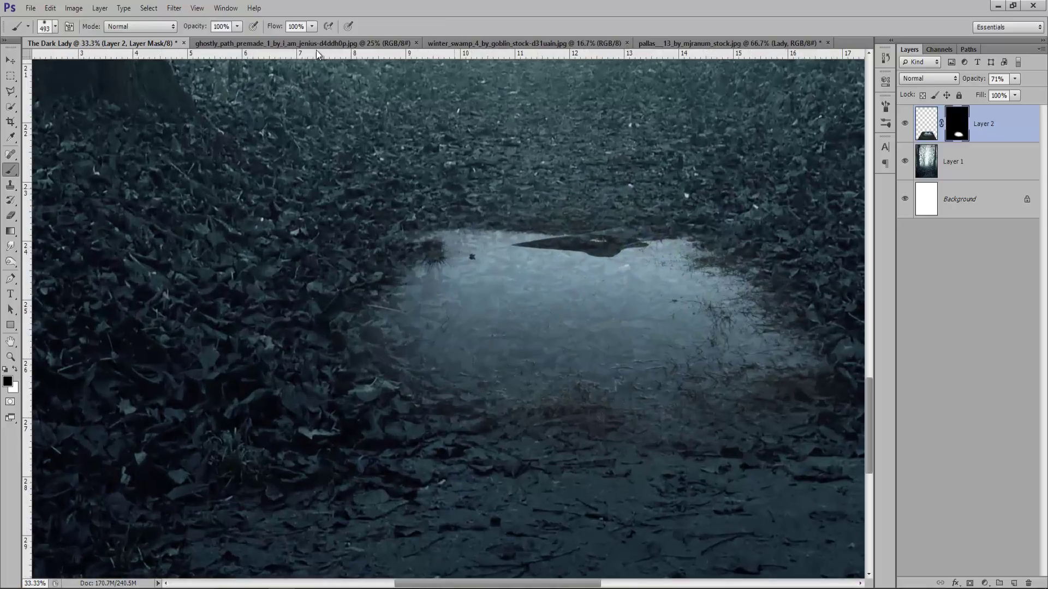
{"action": "left_click_drag", "start_coordinate": [196, 26], "coordinate": [155, 27]}
{"action": "key", "text": "bracketleft"}
{"action": "key", "text": "bracketleft"}
{"action": "key", "text": "bracketleft"}
{"action": "mouse_move", "coordinate": [426, 321]}
{"action": "left_mouse_down"}
{"action": "mouse_move", "coordinate": [525, 356]}
{"action": "mouse_move", "coordinate": [490, 216]}
{"action": "left_mouse_up"}
{"action": "key", "text": "x"}
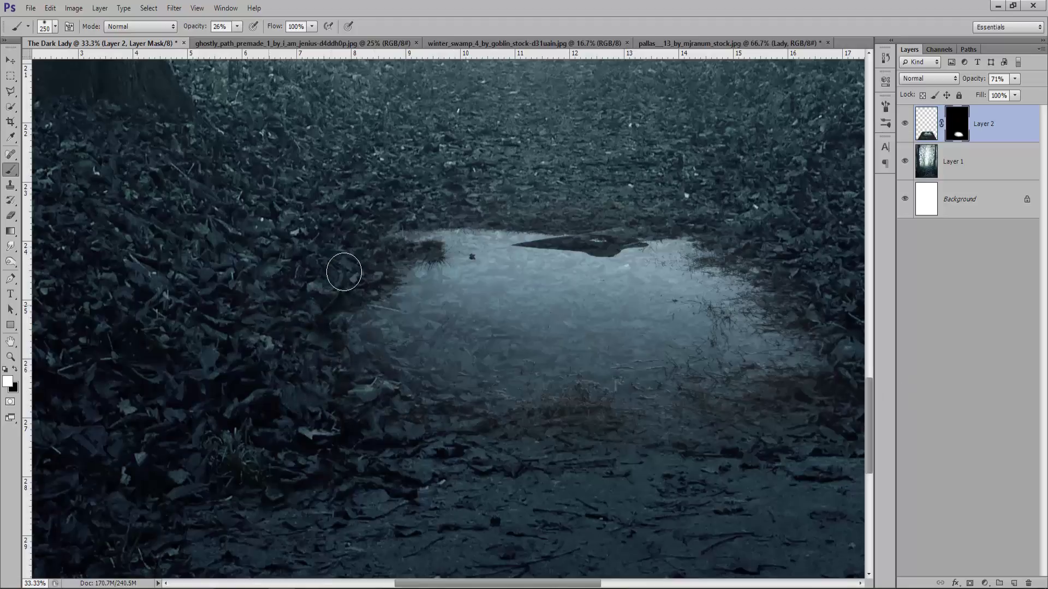
Step: Set Layer 2's opacity to 88% while viewing the whole forest image
{"action": "key", "text": "ctrl+minus"}
{"action": "key", "text": "ctrl+minus"}
{"action": "key", "text": "ctrl+minus"}
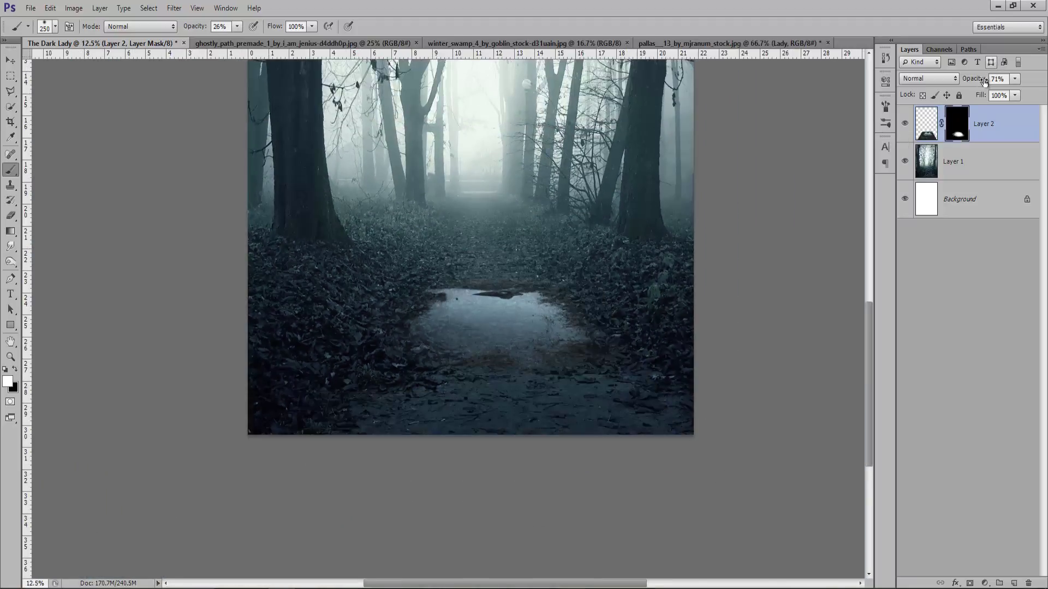
{"action": "left_click_drag", "start_coordinate": [979, 81], "coordinate": [986, 87]}
{"action": "key", "text": "ctrl+minus"}
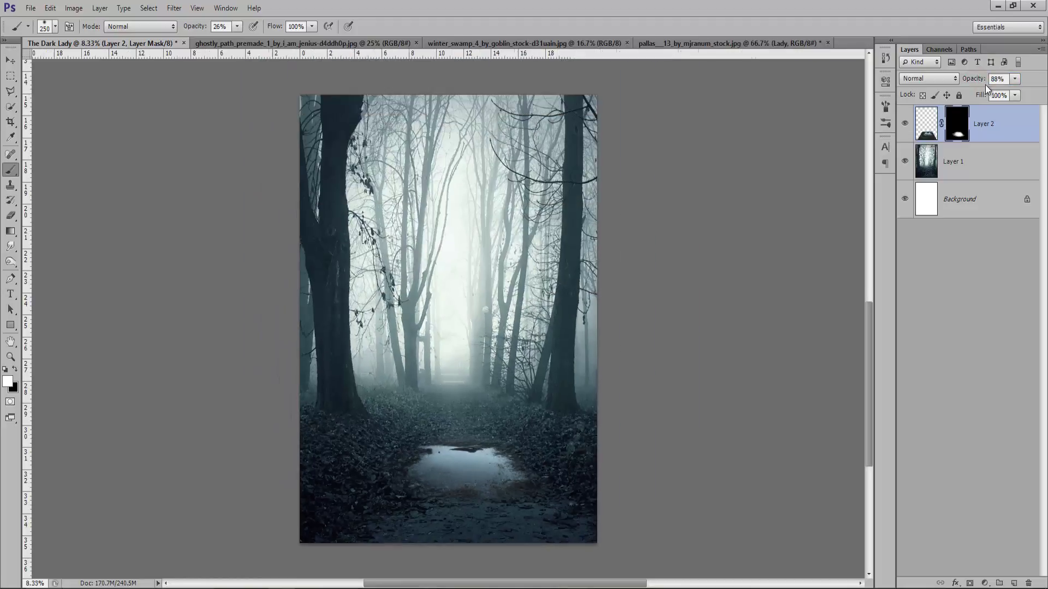
Step: Create a new layer named Water White
{"action": "left_click", "coordinate": [1014, 584]}
{"action": "key", "text": "x"}
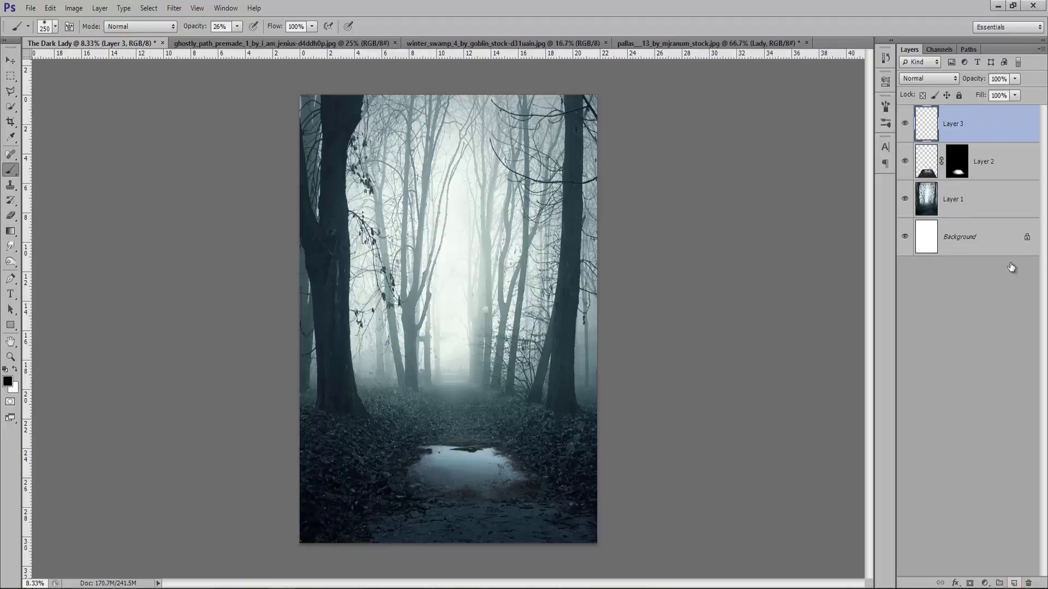
{"action": "double_click", "coordinate": [949, 125]}
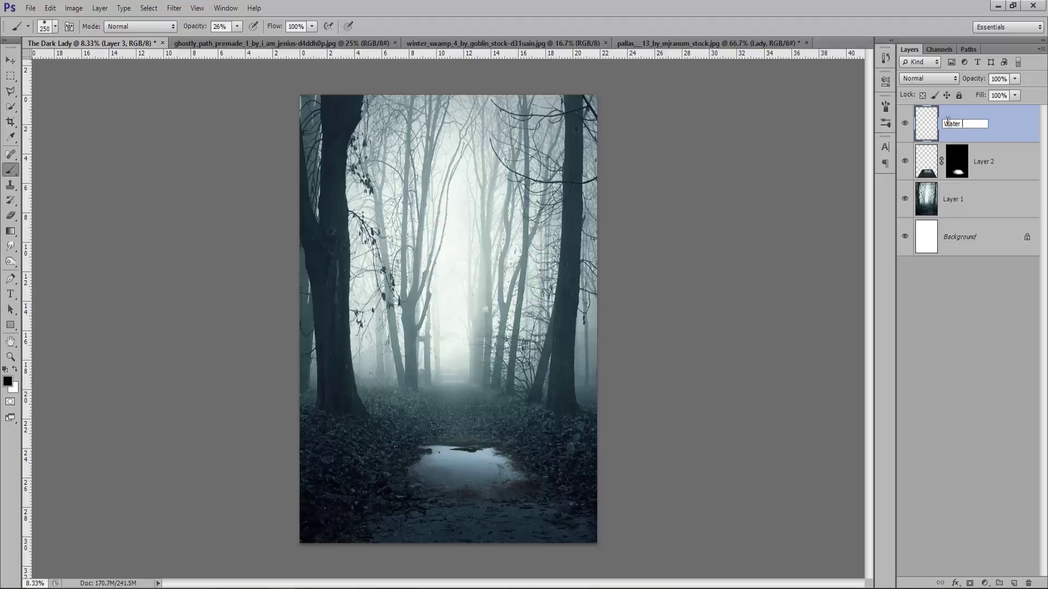
{"action": "type", "text": "White"}
{"action": "key", "text": "Return"}
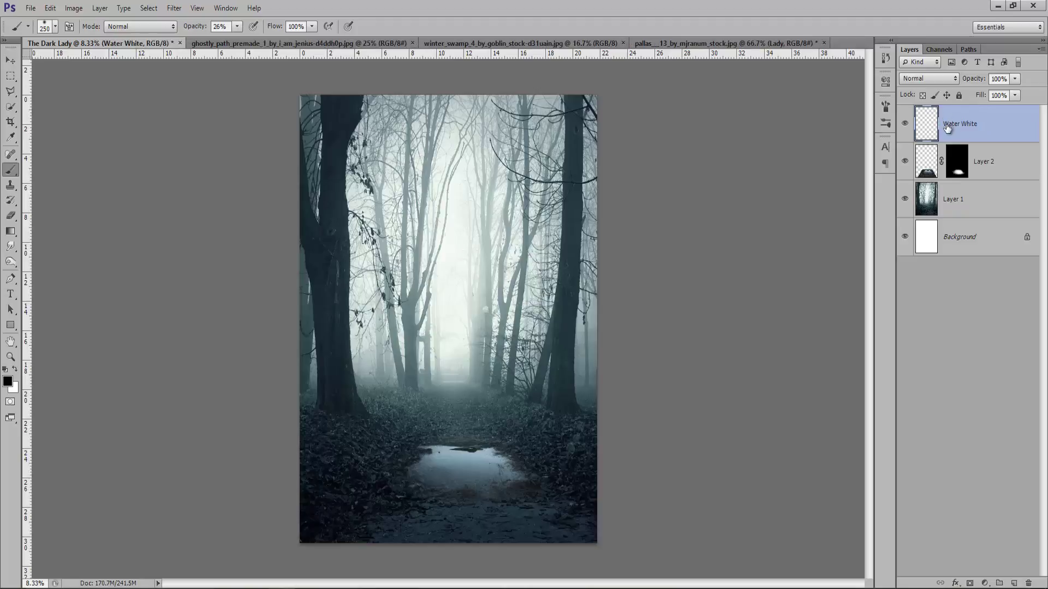
Step: Paint a white radial gradient glow in the middle of the forest
{"action": "key", "text": "g"}
{"action": "key", "text": "x"}
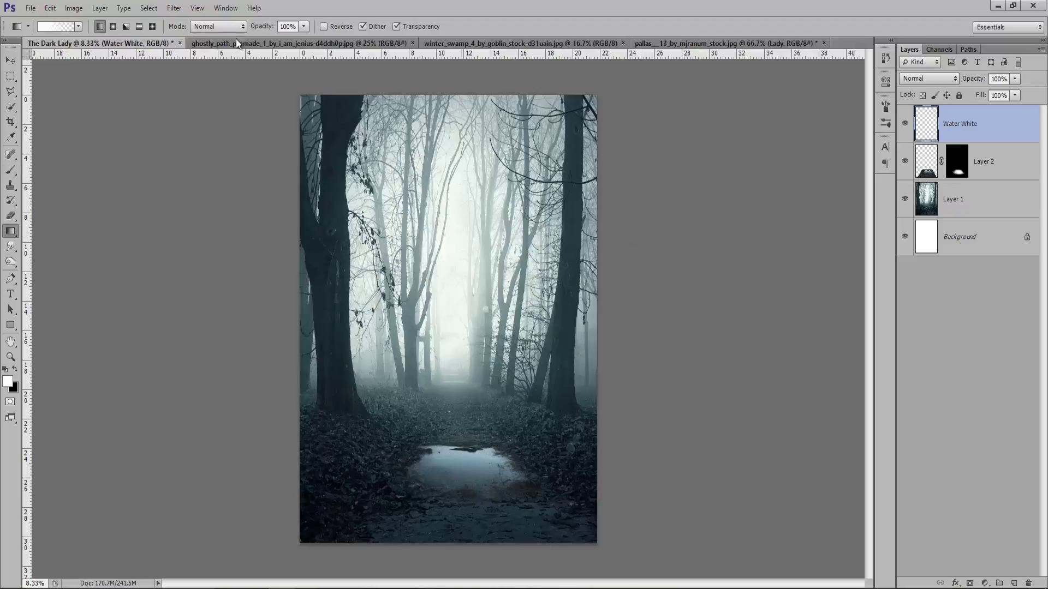
{"action": "left_click", "coordinate": [112, 27]}
{"action": "left_click_drag", "start_coordinate": [441, 315], "coordinate": [488, 323]}
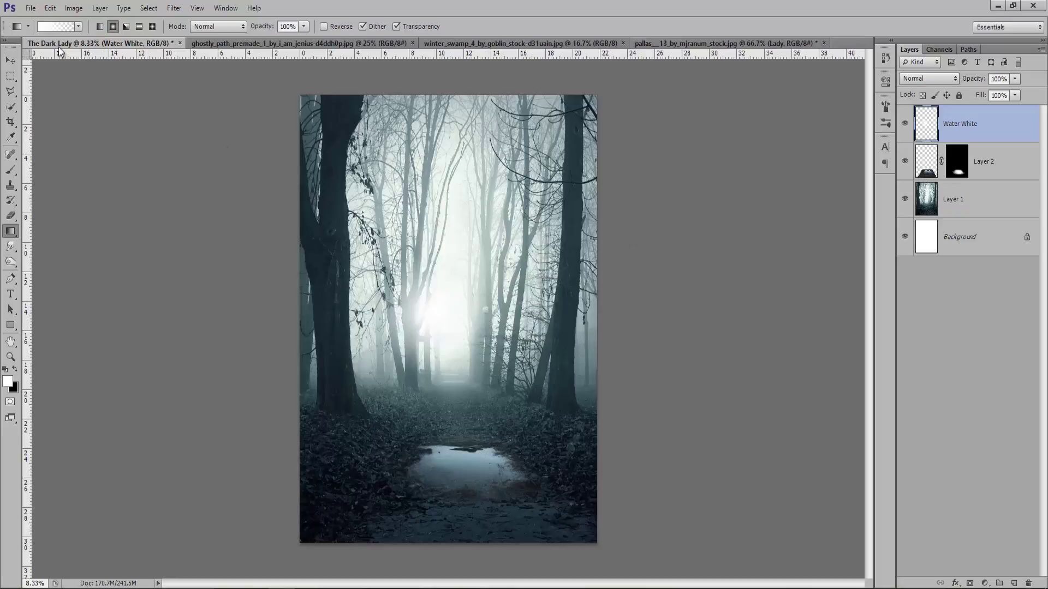
Step: Squash the white glow flat, narrow it, and place it over the puddle
{"action": "left_click", "coordinate": [10, 60]}
{"action": "key", "text": "ctrl+t"}
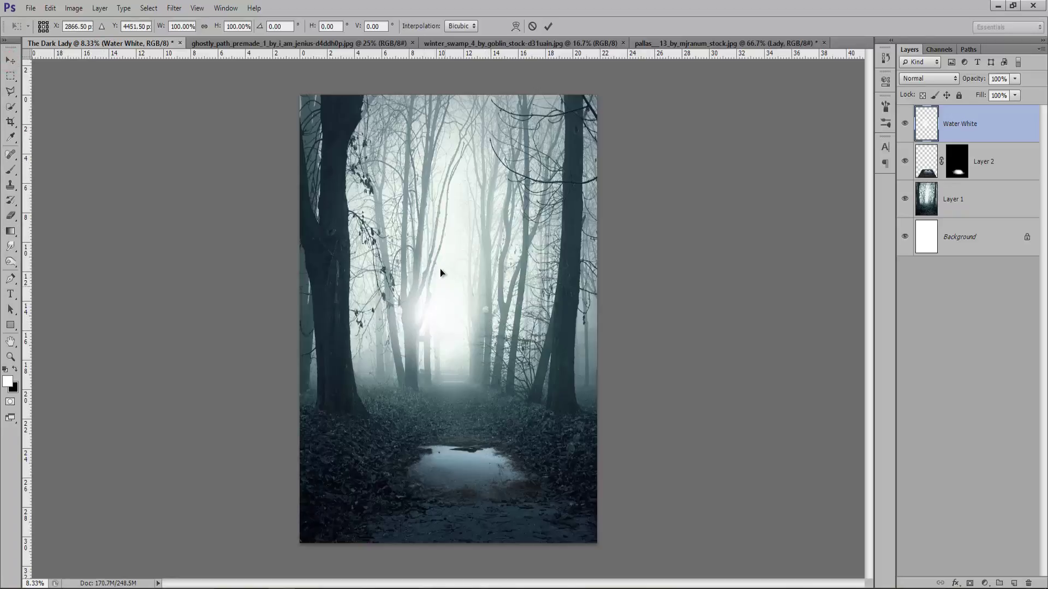
{"action": "mouse_move", "coordinate": [431, 249]}
{"action": "left_mouse_down"}
{"action": "mouse_move", "coordinate": [471, 470]}
{"action": "mouse_move", "coordinate": [485, 464]}
{"action": "left_mouse_up"}
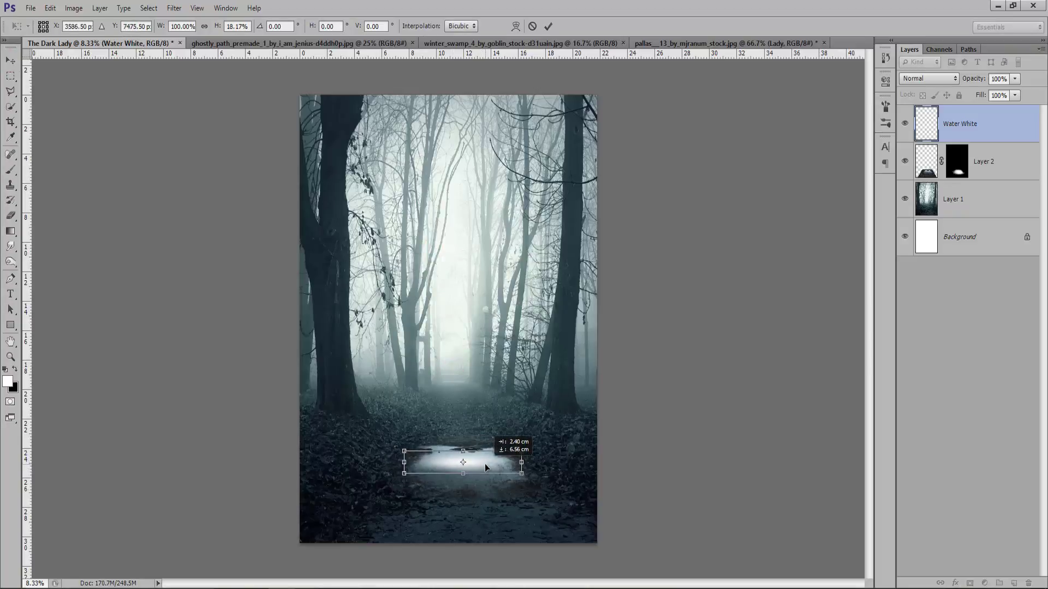
{"action": "key", "text": "ctrl+minus"}
{"action": "key", "text": "ctrl+plus"}
{"action": "key", "text": "ctrl+plus"}
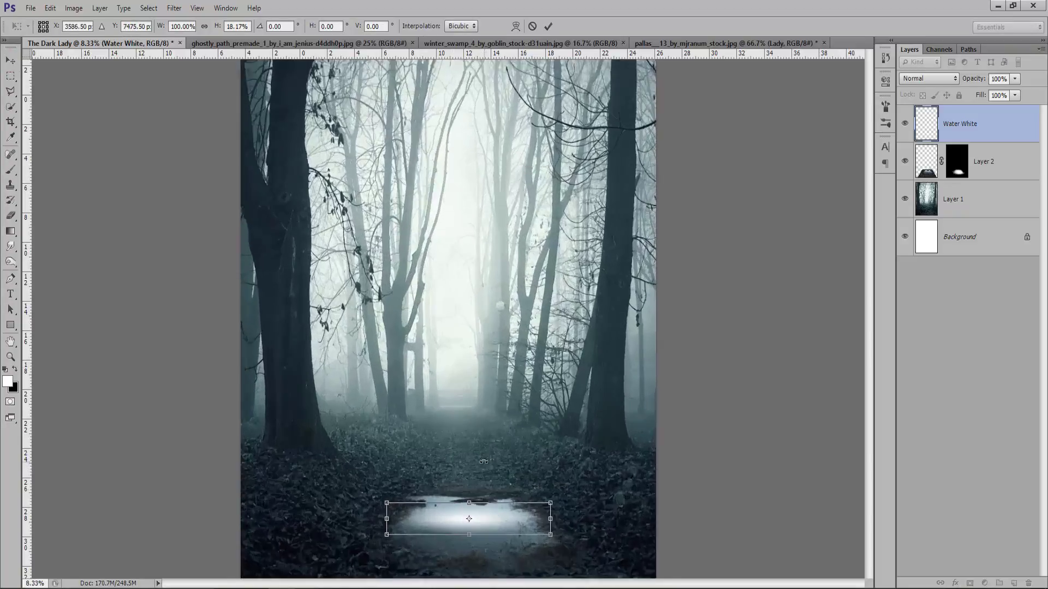
{"action": "key", "text": "ctrl+plus"}
{"action": "scroll", "coordinate": [489, 259], "scroll_direction": "down", "scroll_amount": 5}
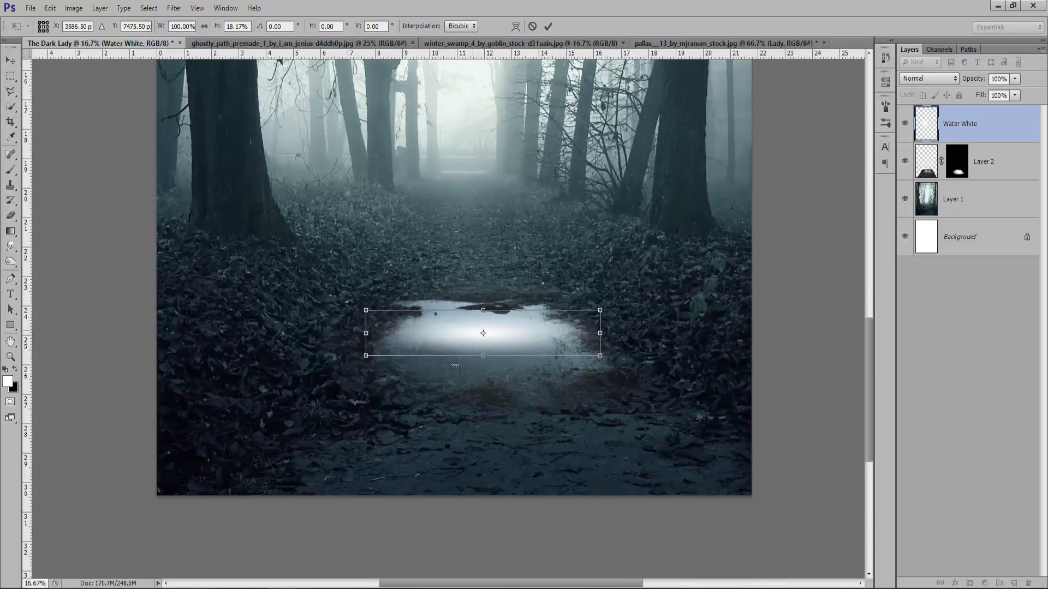
{"action": "key", "text": "ctrl+plus"}
{"action": "key", "text": "ctrl+plus"}
{"action": "left_click_drag", "start_coordinate": [282, 352], "coordinate": [414, 360]}
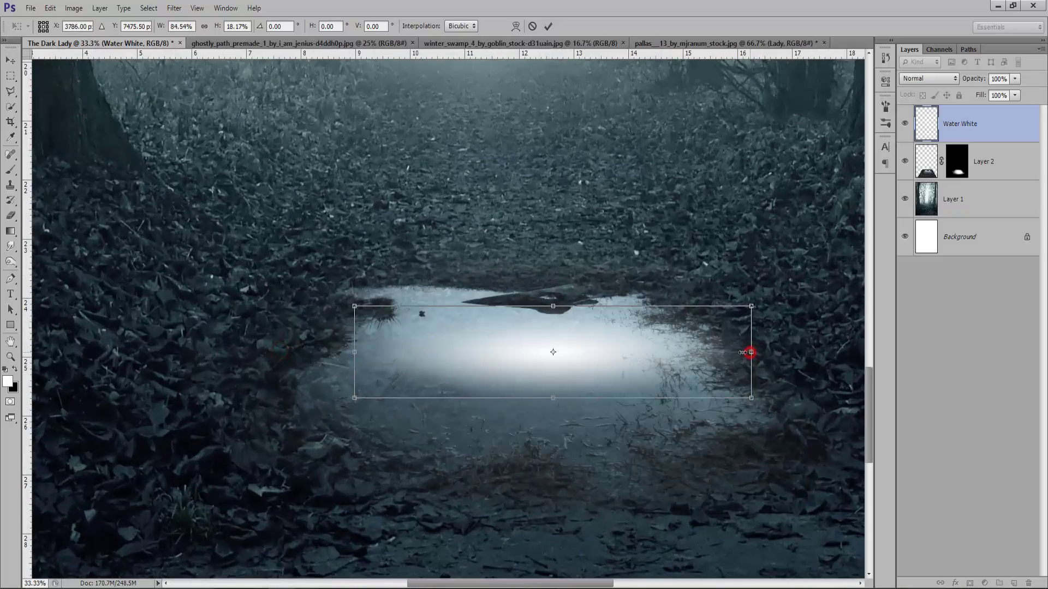
{"action": "left_click_drag", "start_coordinate": [751, 352], "coordinate": [720, 353]}
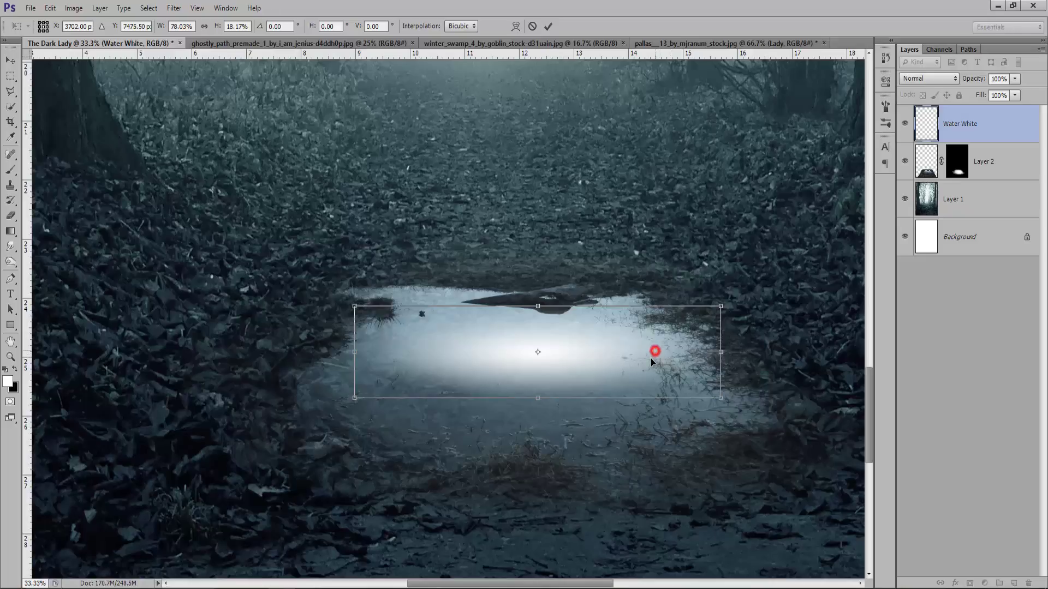
{"action": "left_click_drag", "start_coordinate": [650, 358], "coordinate": [647, 367]}
Step: Flip the glow horizontally and perspective-taper it onto the puddle, then apply
{"action": "right_click", "coordinate": [539, 338]}
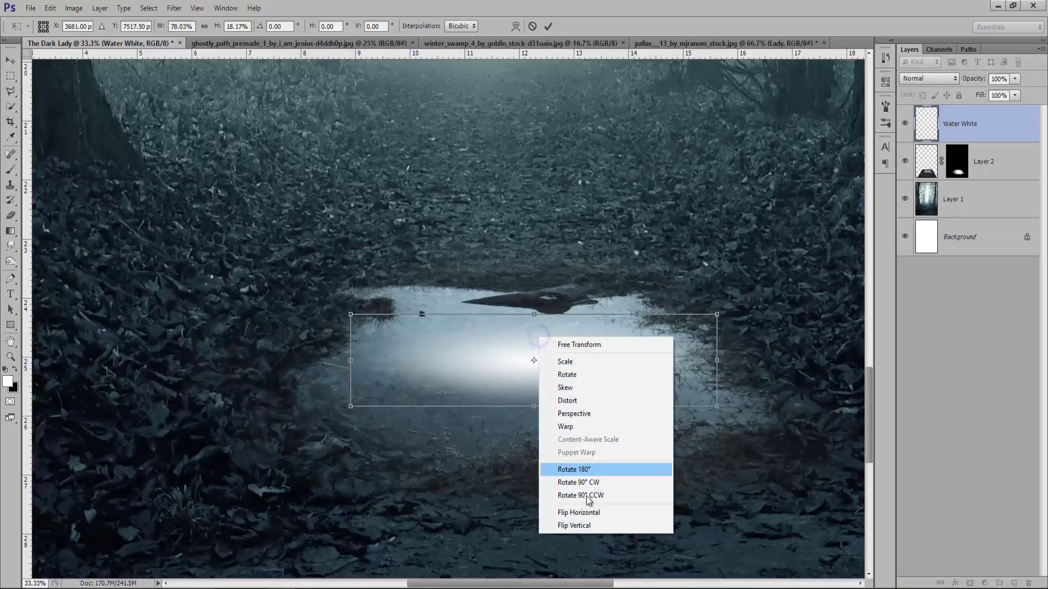
{"action": "left_click", "coordinate": [578, 512]}
{"action": "right_click", "coordinate": [576, 375]}
{"action": "left_click", "coordinate": [611, 453]}
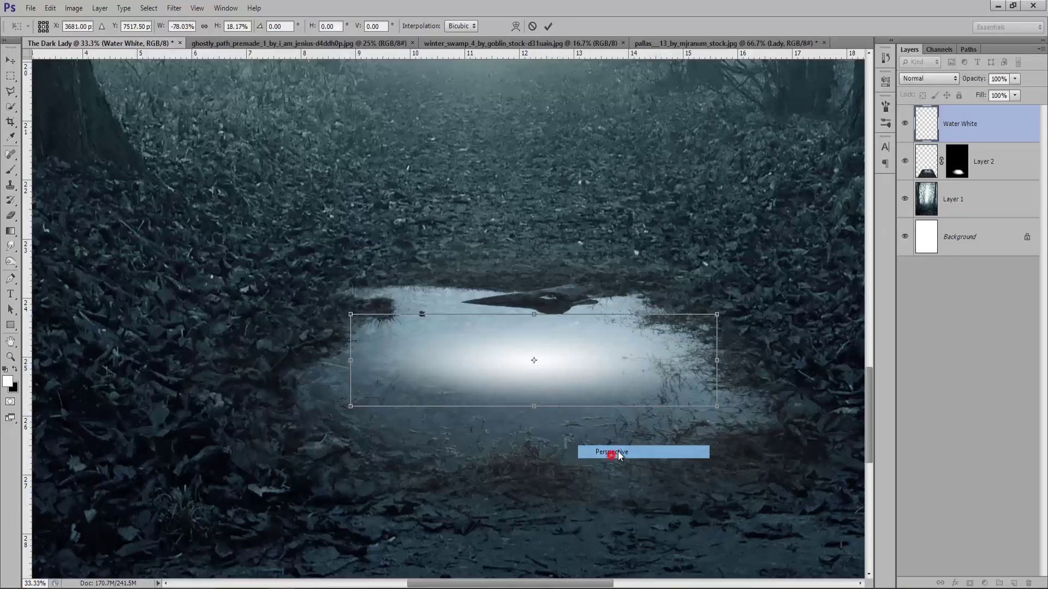
{"action": "left_click_drag", "start_coordinate": [717, 406], "coordinate": [761, 395]}
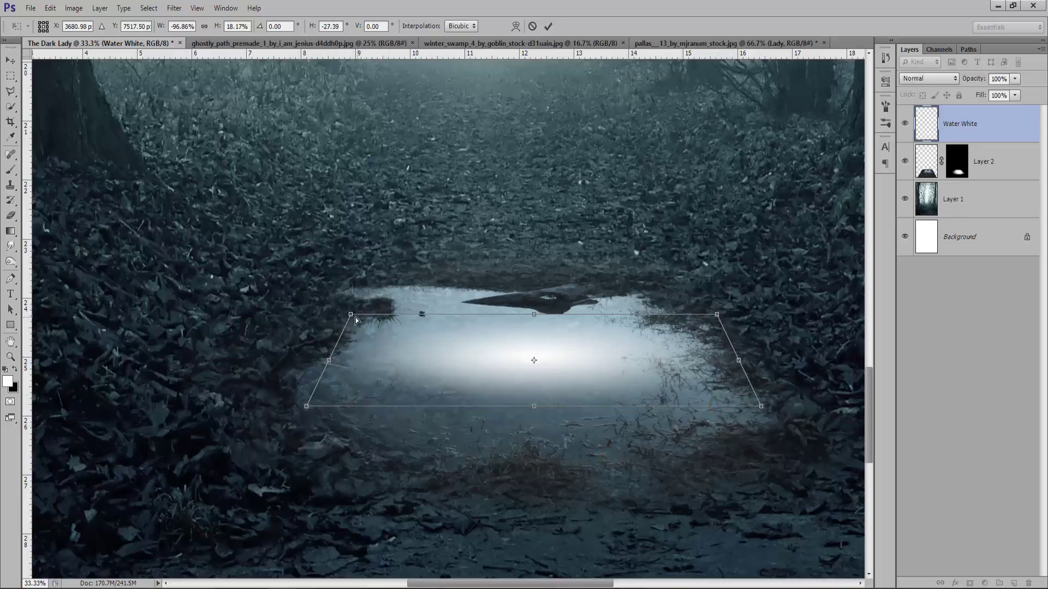
{"action": "left_click_drag", "start_coordinate": [356, 316], "coordinate": [416, 322]}
{"action": "key", "text": "Return"}
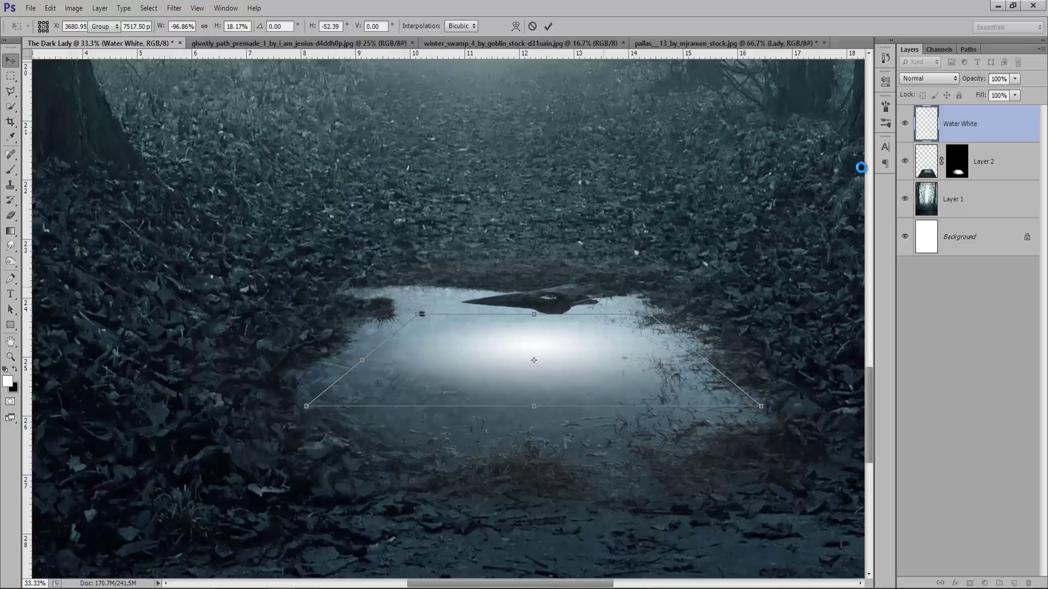
Step: Blend the Water White layer in Soft Light mode at 100% opacity
{"action": "left_click", "coordinate": [938, 79]}
{"action": "left_click", "coordinate": [922, 221]}
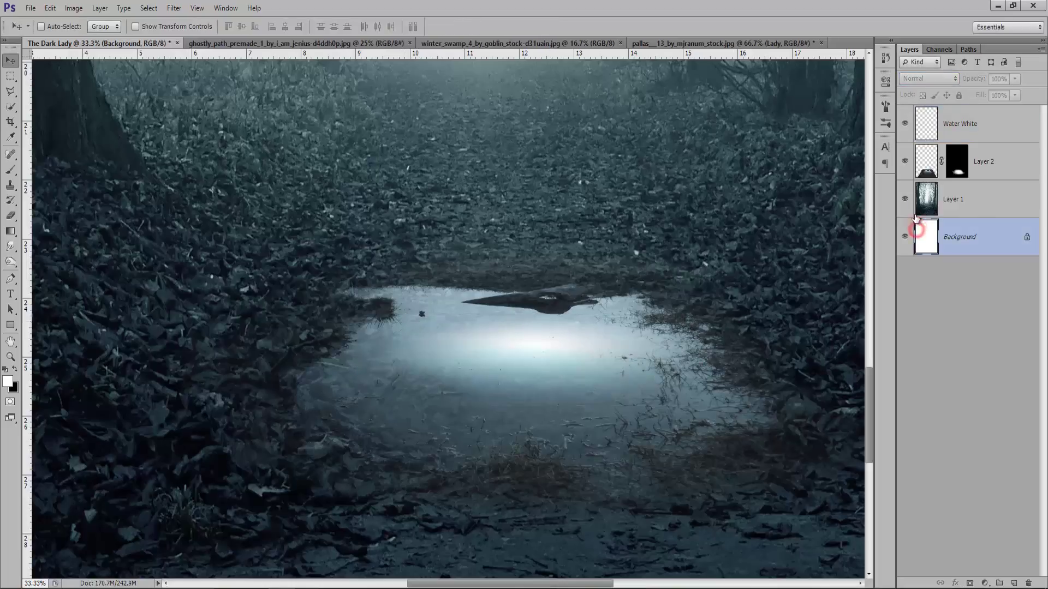
{"action": "left_click", "coordinate": [962, 136]}
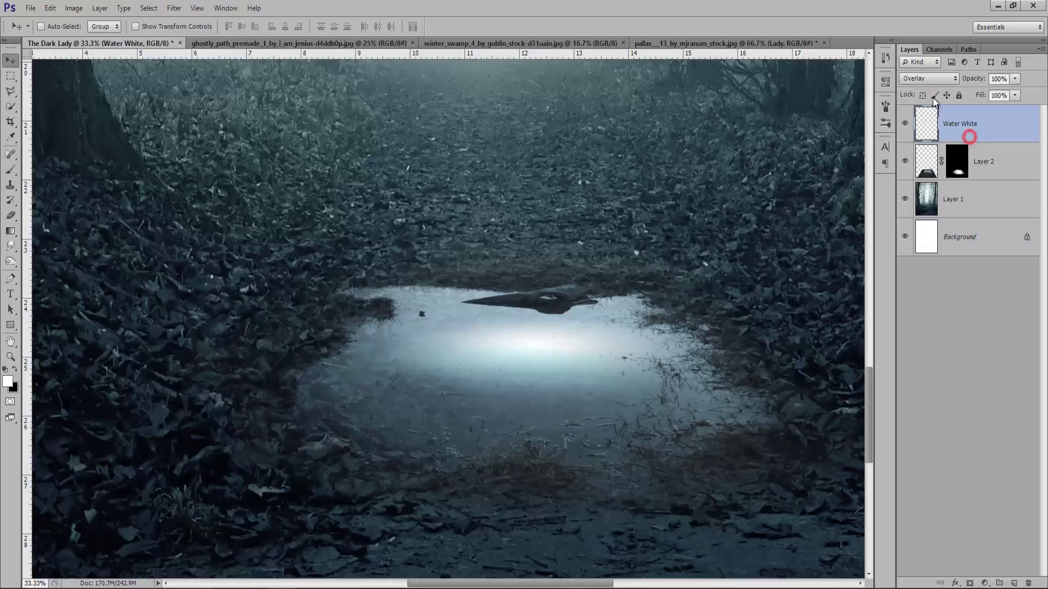
{"action": "left_click", "coordinate": [928, 79]}
{"action": "left_click", "coordinate": [914, 241]}
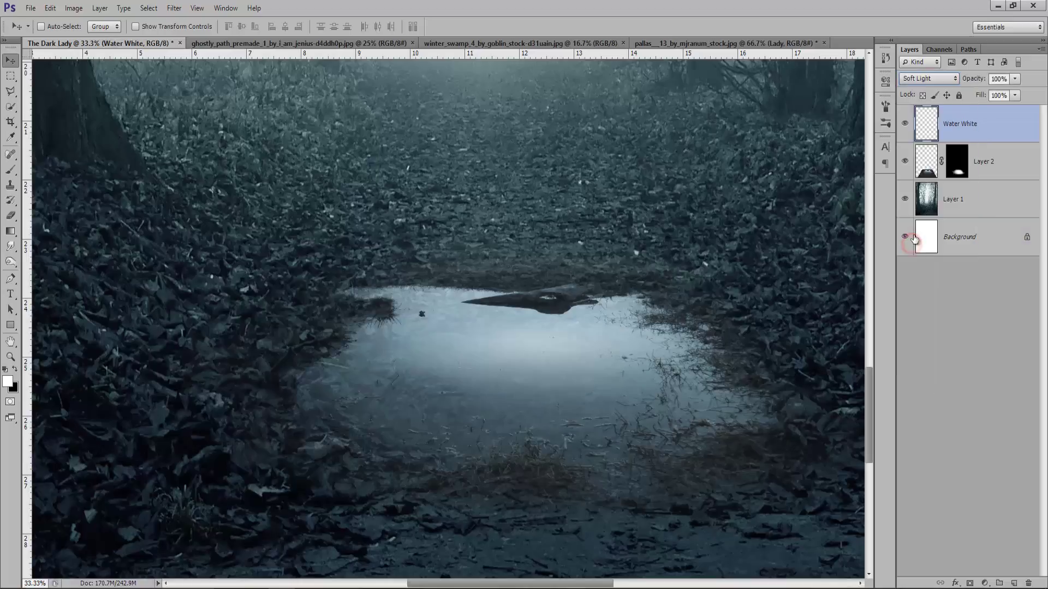
{"action": "left_click_drag", "start_coordinate": [980, 83], "coordinate": [990, 82]}
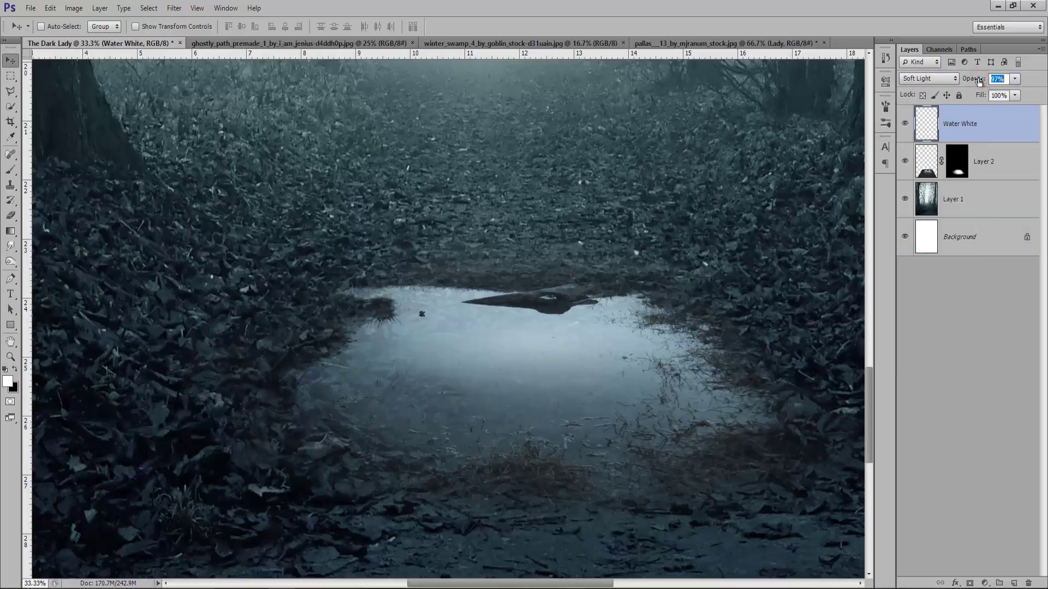
{"action": "key", "text": "ctrl+minus"}
{"action": "key", "text": "ctrl+minus"}
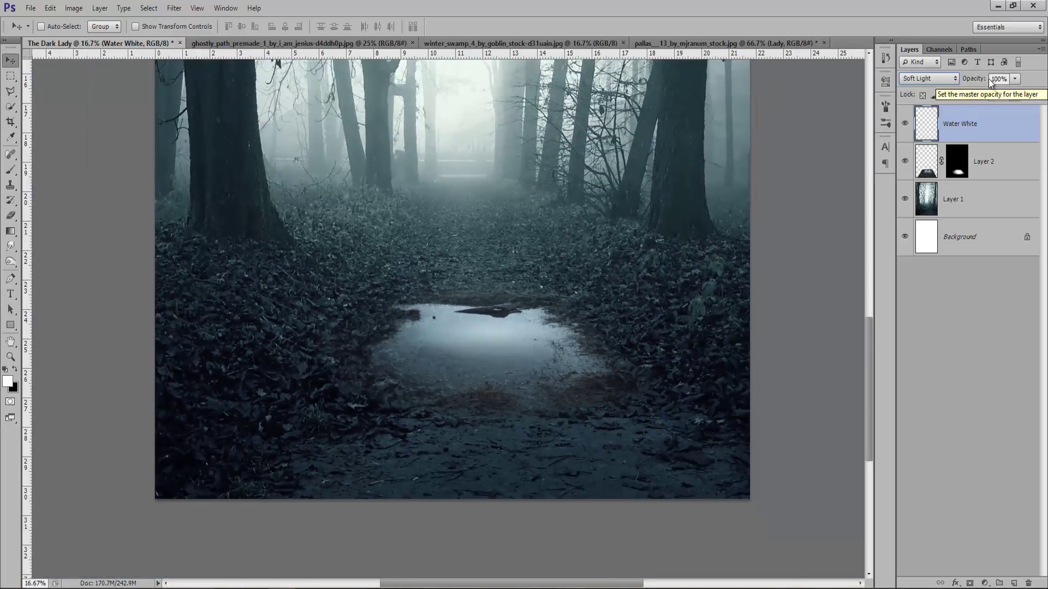
{"action": "key", "text": "ctrl+minus"}
{"action": "key", "text": "ctrl+minus"}
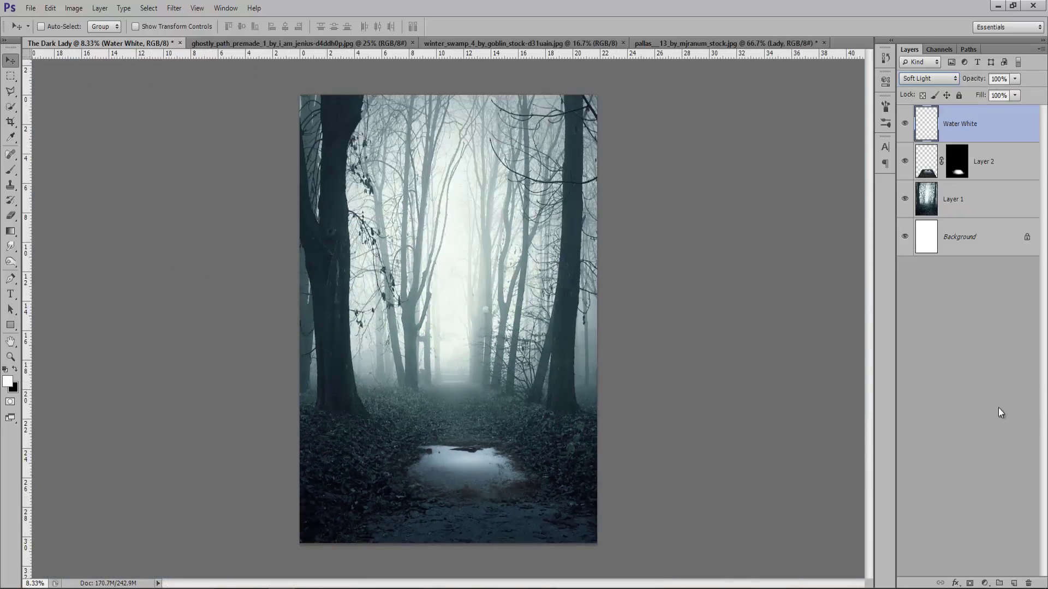
Step: Add a Gradient Map adjustment using the Cyanotype preset from Photographic Toning
{"action": "left_click", "coordinate": [982, 583]}
{"action": "left_click", "coordinate": [977, 556]}
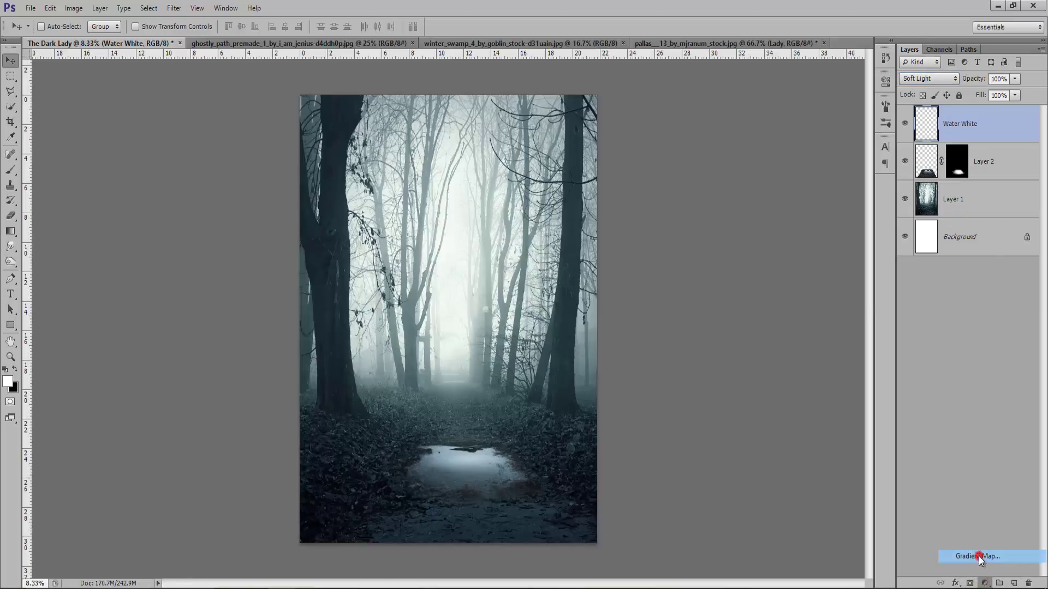
{"action": "left_click", "coordinate": [774, 110]}
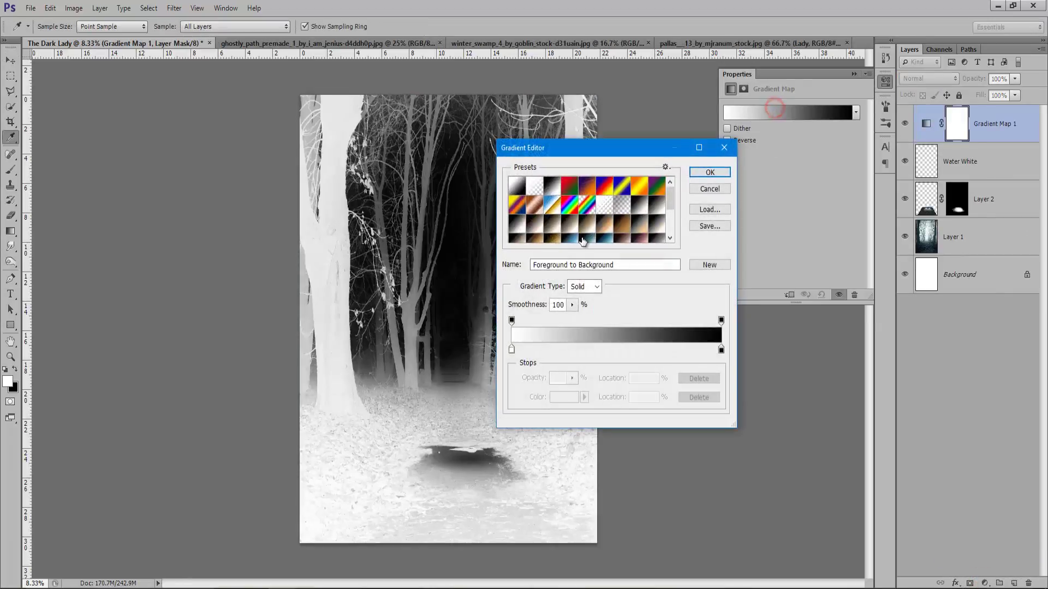
{"action": "left_click", "coordinate": [666, 167]}
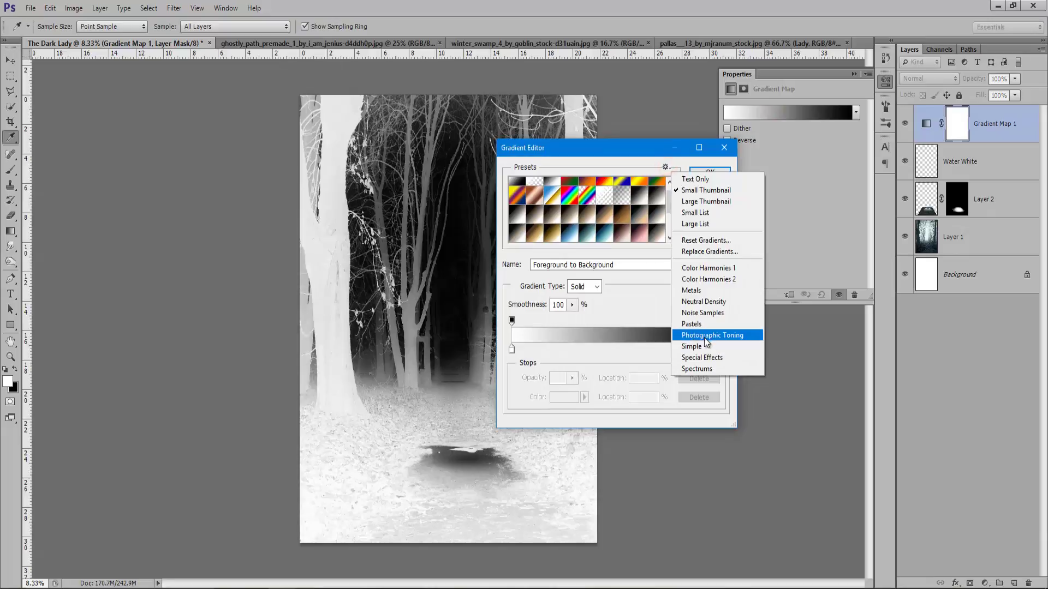
{"action": "left_click", "coordinate": [618, 251]}
{"action": "left_click", "coordinate": [604, 233]}
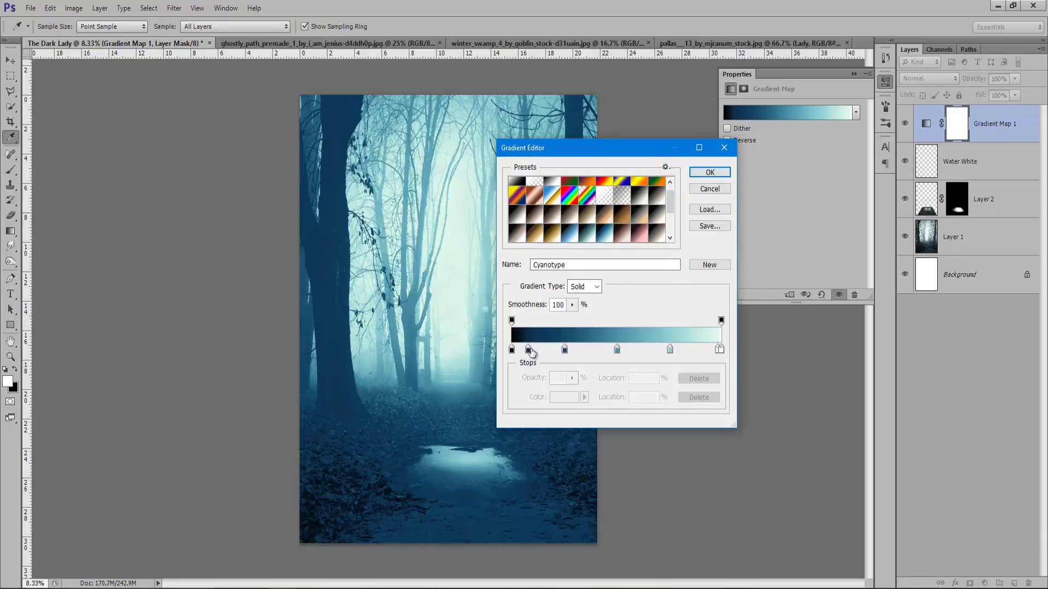
Step: Rearrange the gradient stops: second stop to 15%, delete an extra stop, another to 24%
{"action": "left_click_drag", "start_coordinate": [527, 351], "coordinate": [551, 355]}
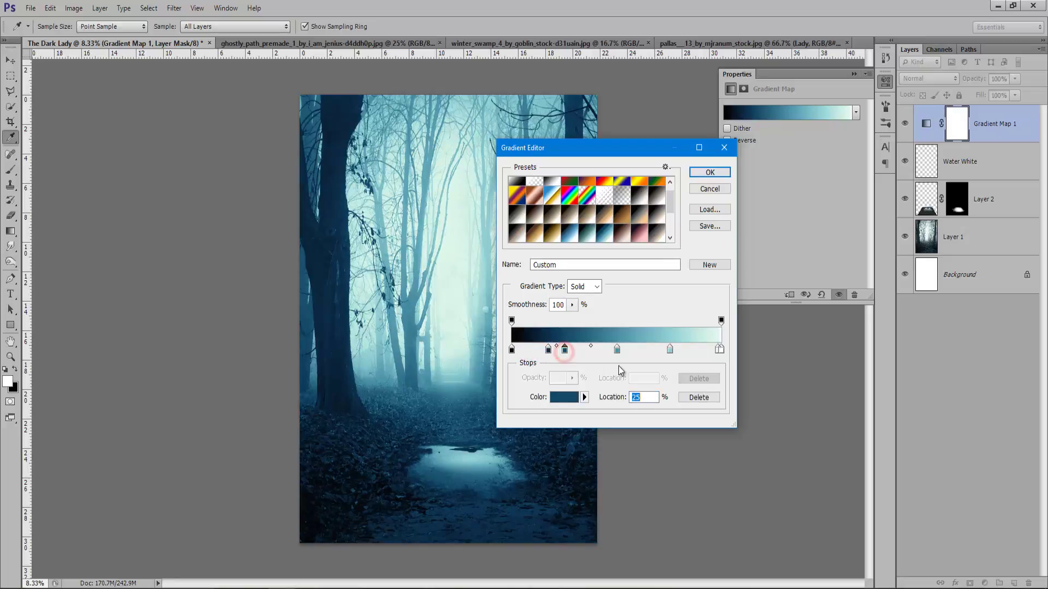
{"action": "left_click", "coordinate": [696, 397]}
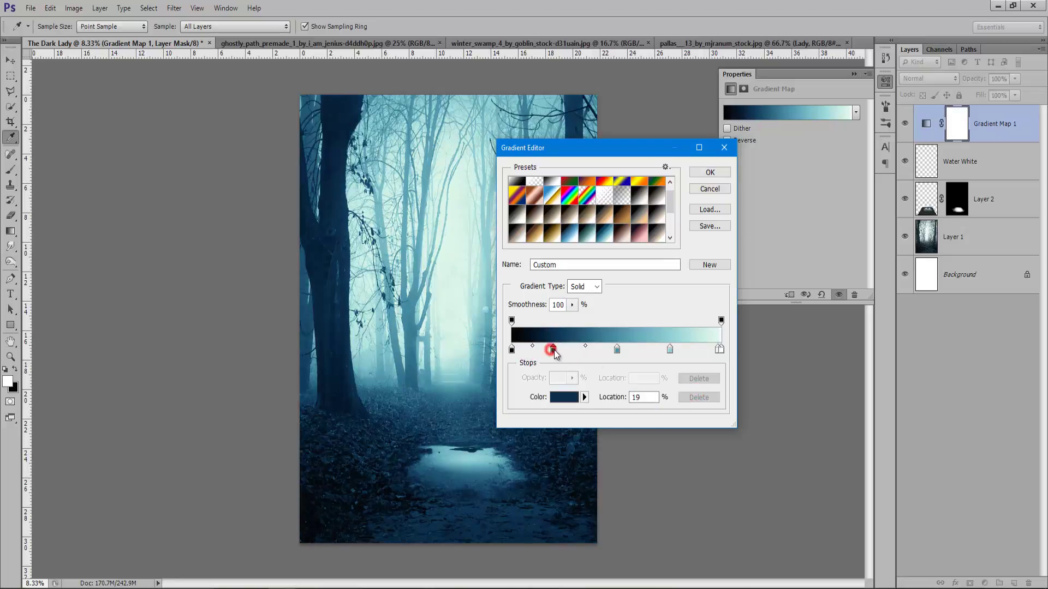
{"action": "left_click_drag", "start_coordinate": [549, 350], "coordinate": [562, 350]}
Step: Color the darkest stop #698e8f, move it to 27%, and apply the gradient map
{"action": "left_click", "coordinate": [512, 350]}
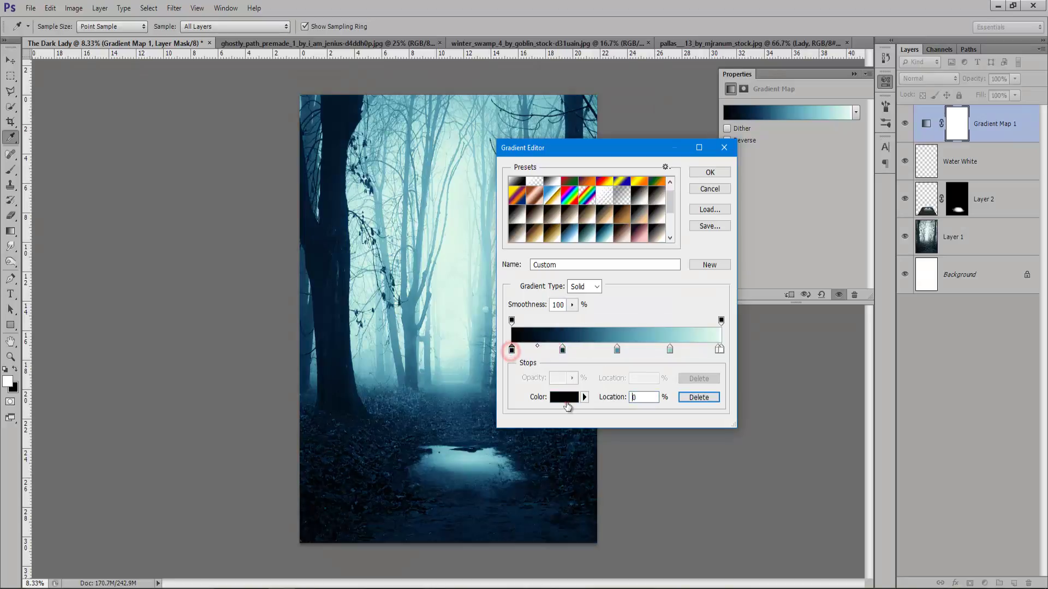
{"action": "left_click", "coordinate": [564, 398]}
{"action": "left_click_drag", "start_coordinate": [769, 445], "coordinate": [713, 451]}
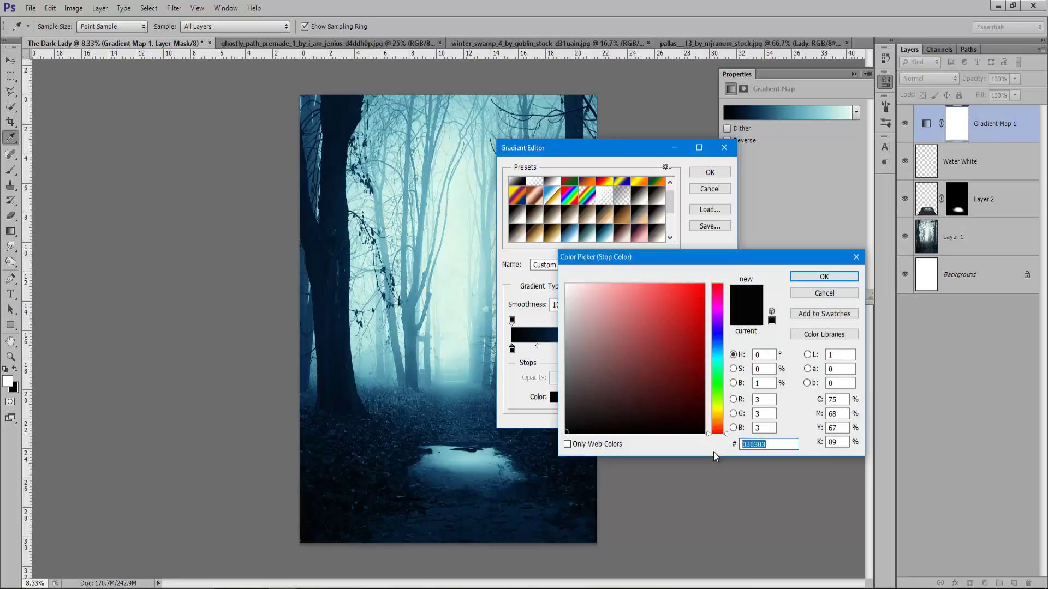
{"action": "type", "text": "69"}
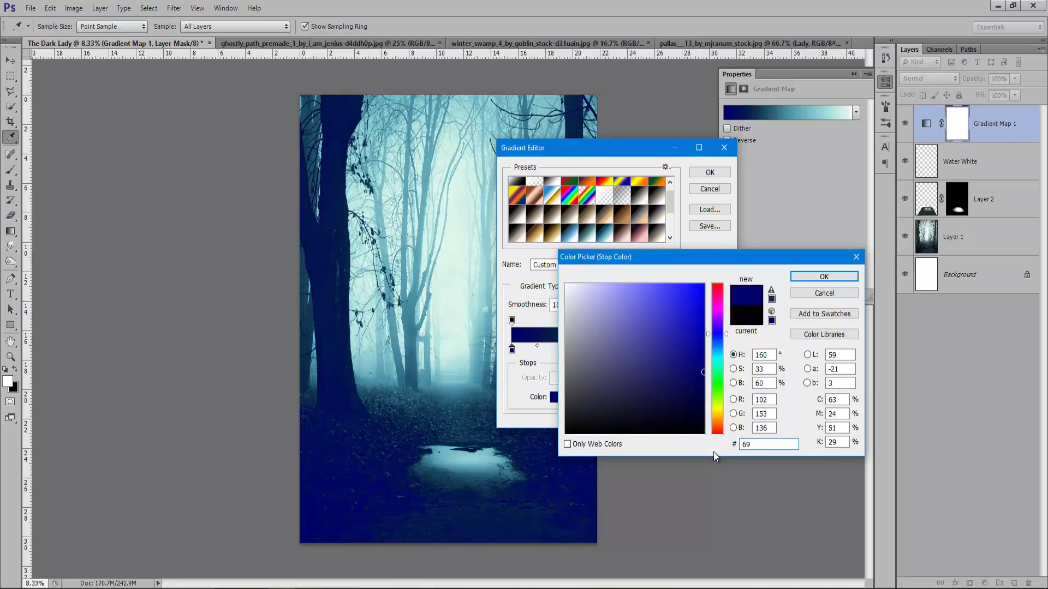
{"action": "type", "text": "8e8"}
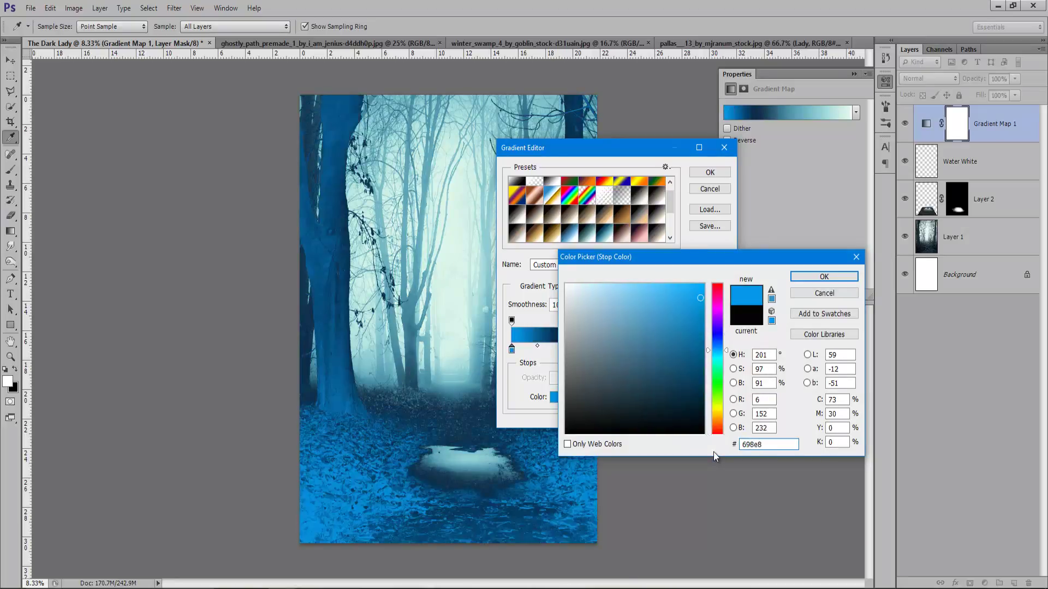
{"action": "type", "text": "f"}
{"action": "left_click", "coordinate": [854, 277]}
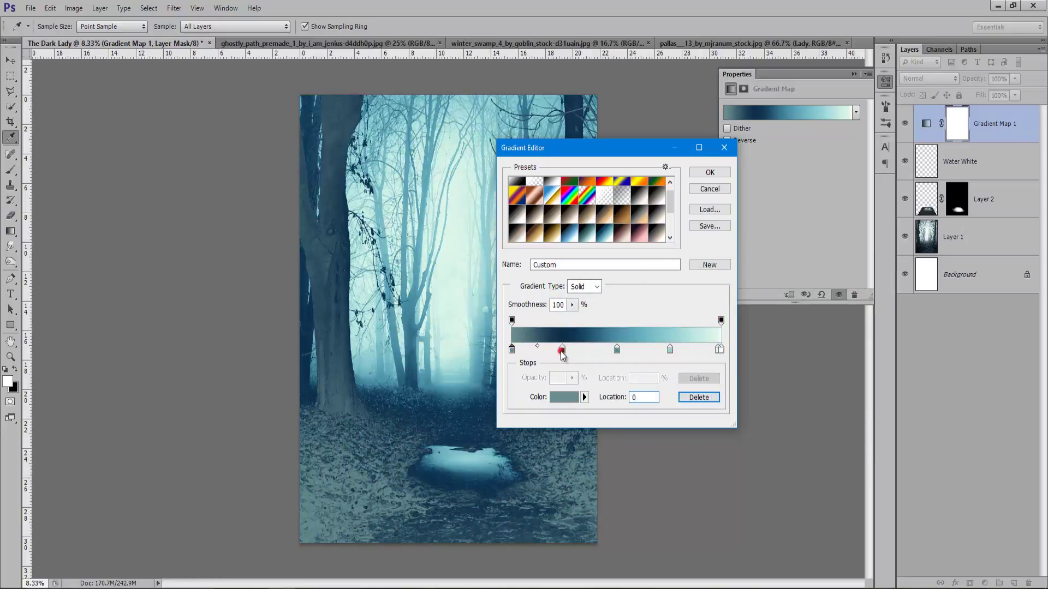
{"action": "left_click_drag", "start_coordinate": [562, 349], "coordinate": [568, 349]}
{"action": "left_click", "coordinate": [710, 174]}
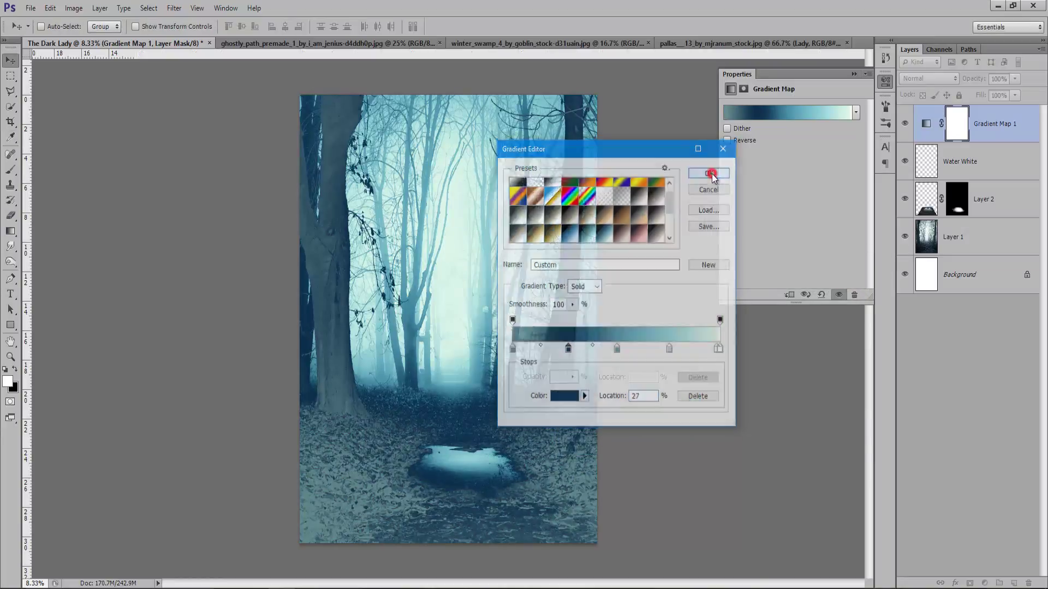
Step: Set the Gradient Map 1 layer to Soft Light blend mode at 40% opacity
{"action": "left_click", "coordinate": [853, 74]}
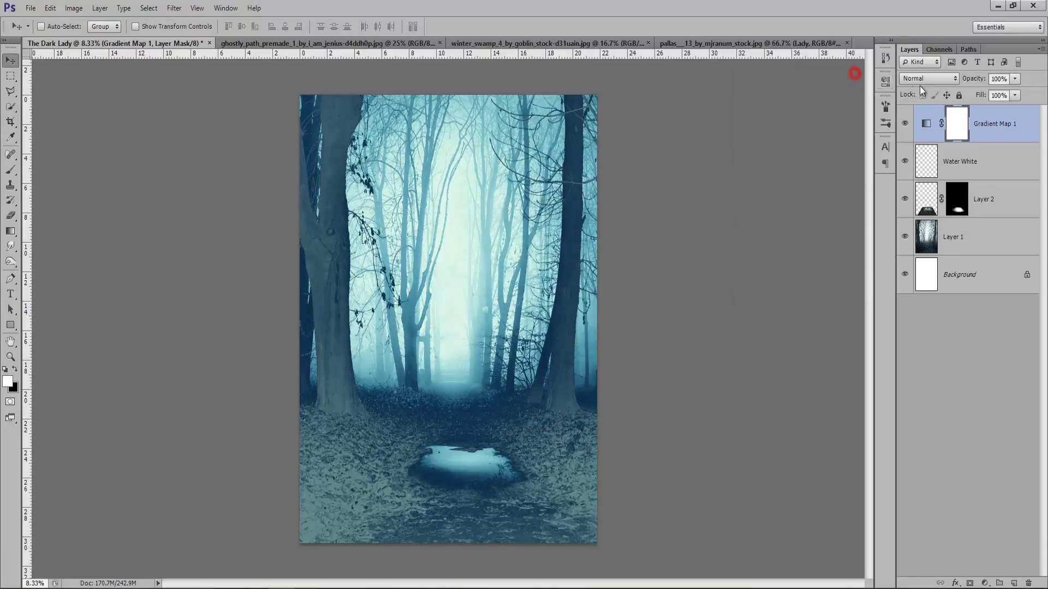
{"action": "left_click", "coordinate": [928, 78]}
{"action": "left_click", "coordinate": [916, 242]}
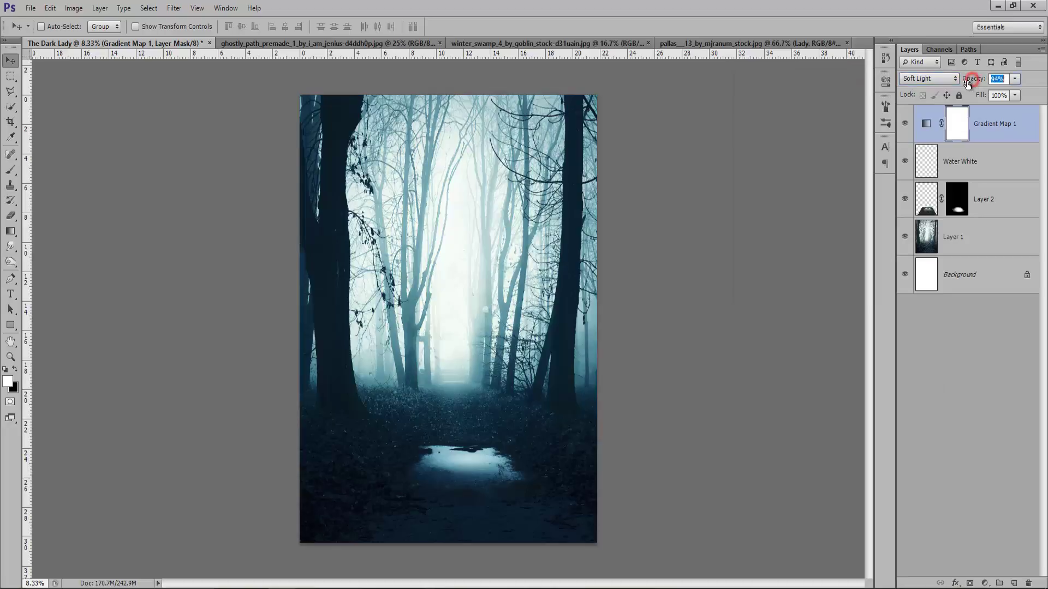
{"action": "left_click_drag", "start_coordinate": [971, 80], "coordinate": [943, 87]}
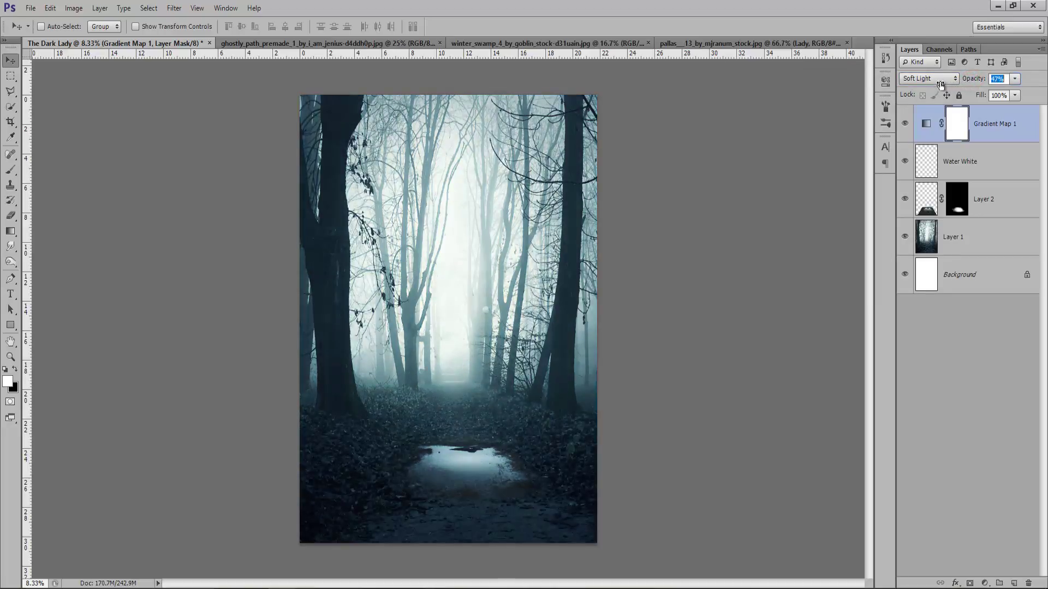
{"action": "left_click_drag", "start_coordinate": [939, 86], "coordinate": [939, 86]}
Step: Drag the cut-out Lady layer from the pallas document into The Dark Lady
{"action": "left_click", "coordinate": [680, 43]}
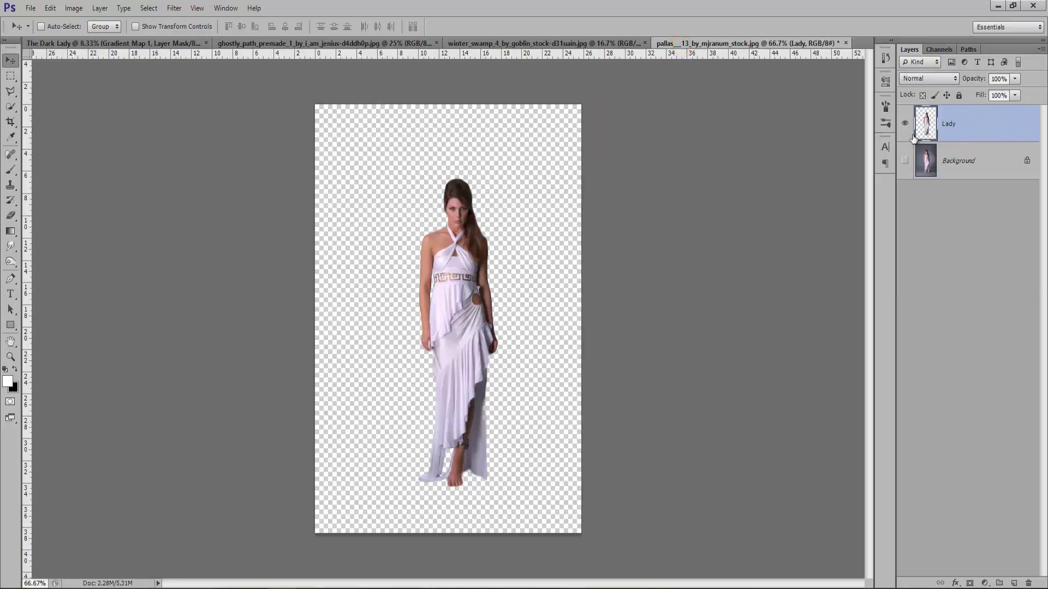
{"action": "left_click", "coordinate": [905, 161]}
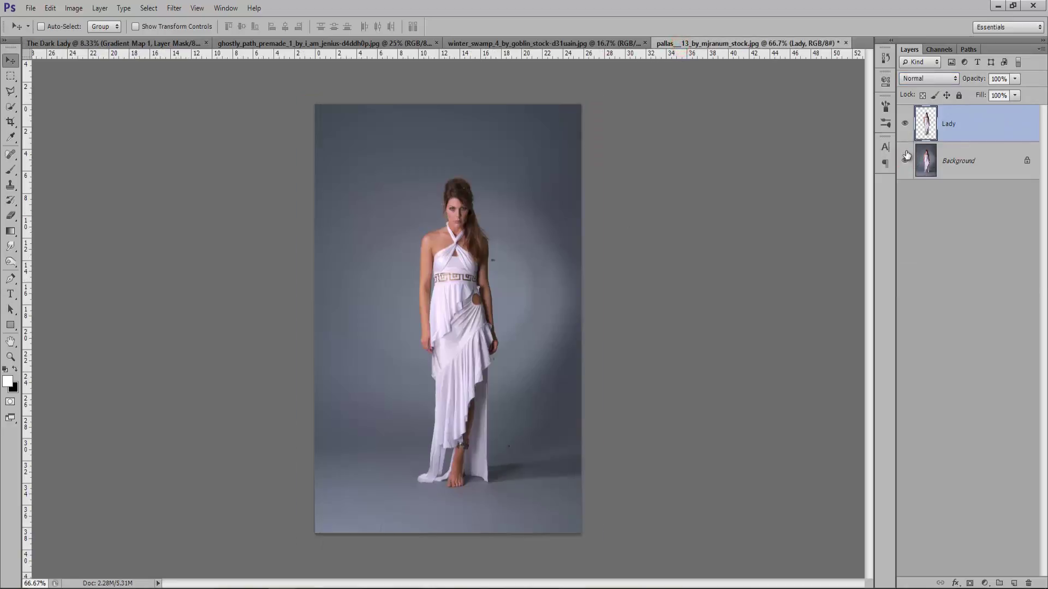
{"action": "left_click", "coordinate": [905, 161]}
{"action": "left_click_drag", "start_coordinate": [406, 240], "coordinate": [135, 45]}
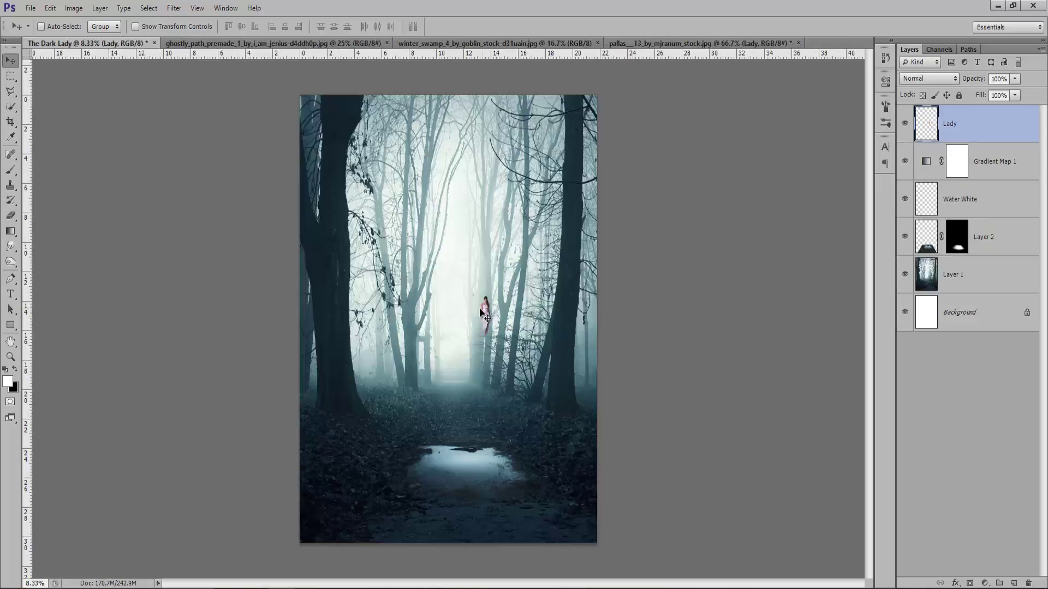
{"action": "left_click_drag", "start_coordinate": [136, 45], "coordinate": [451, 385]}
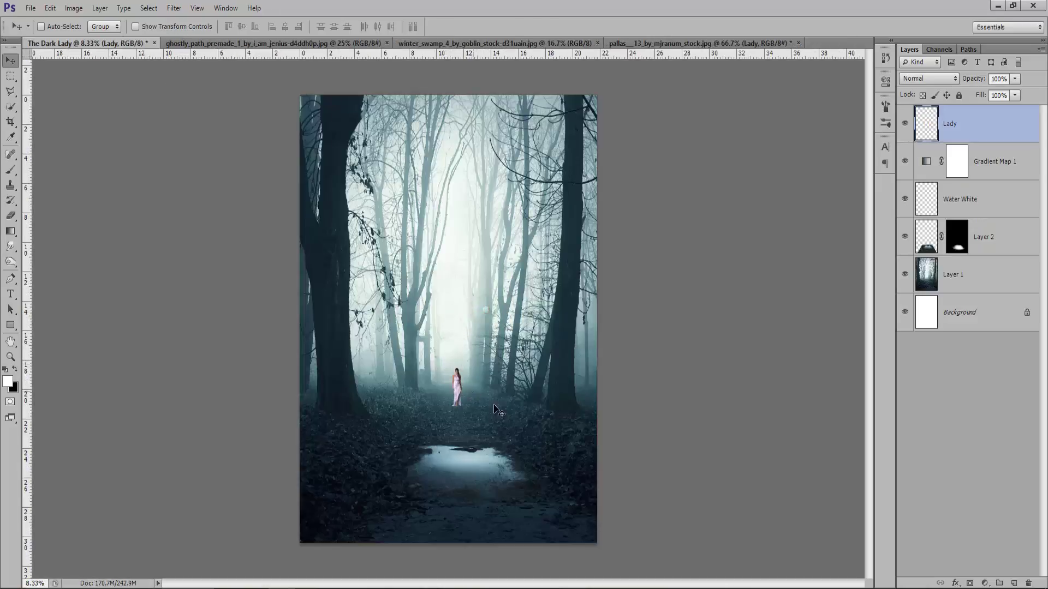
Step: Scale the lady to about 321% and place her on the path above the puddle
{"action": "key", "text": "ctrl+t"}
{"action": "left_click_drag", "start_coordinate": [489, 444], "coordinate": [496, 538]}
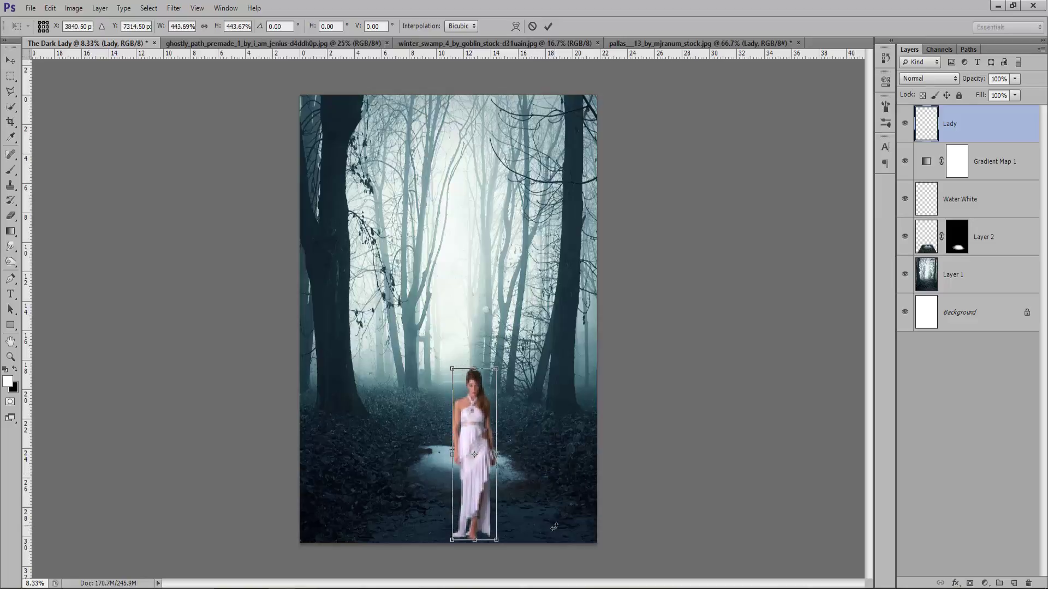
{"action": "mouse_move", "coordinate": [478, 458]}
{"action": "left_mouse_down"}
{"action": "mouse_move", "coordinate": [466, 339]}
{"action": "mouse_move", "coordinate": [456, 334]}
{"action": "left_mouse_up"}
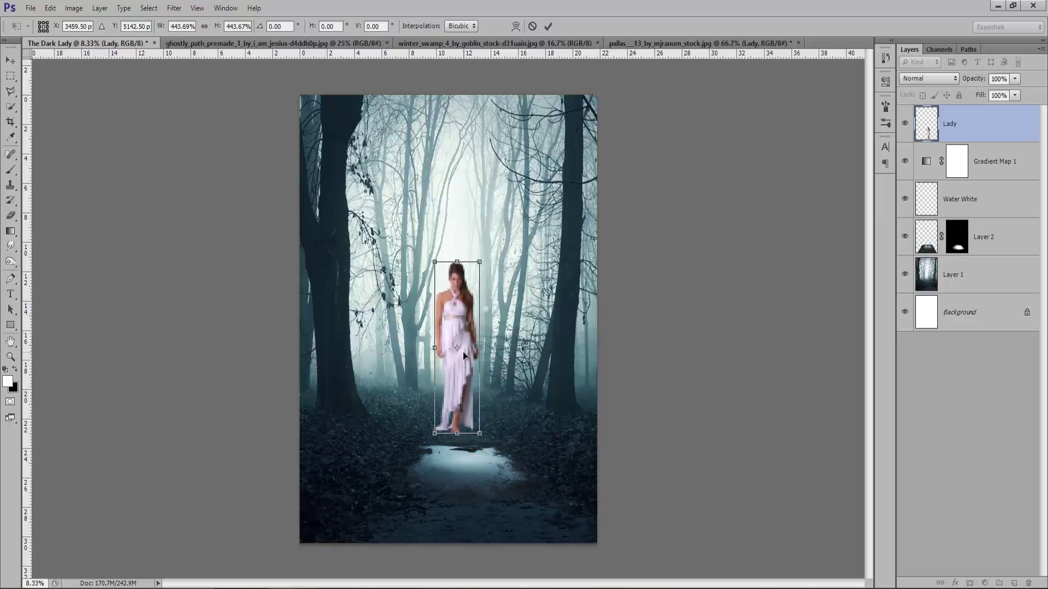
{"action": "left_click_drag", "start_coordinate": [432, 263], "coordinate": [444, 308]}
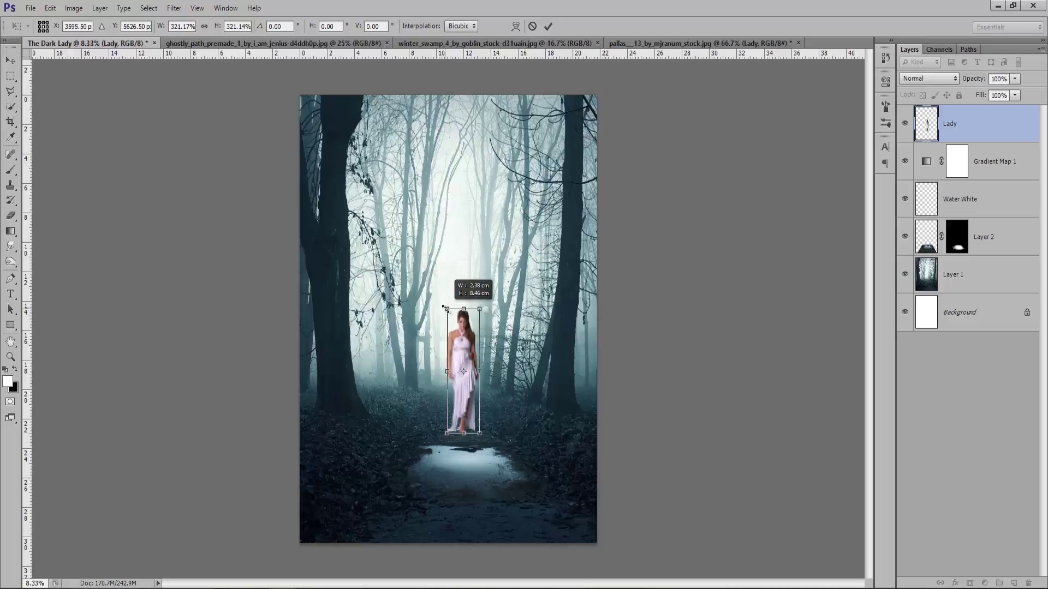
{"action": "key", "text": "Return"}
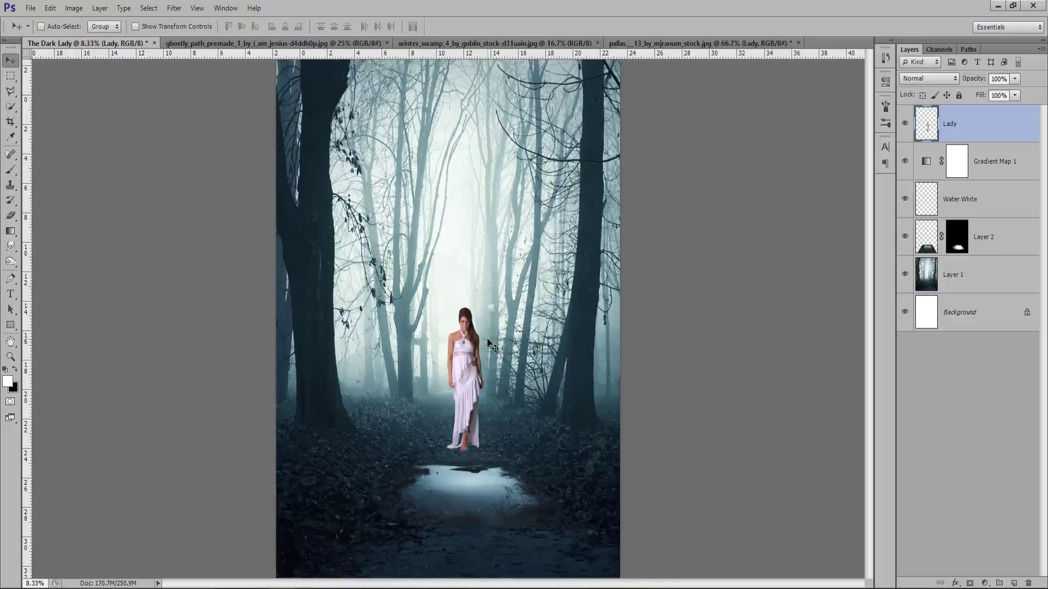
Step: Nudge the lady slightly right and down to fine-tune her placement
{"action": "key", "text": "ctrl+plus"}
{"action": "left_click_drag", "start_coordinate": [465, 351], "coordinate": [467, 355]}
{"action": "key", "text": "ctrl+minus"}
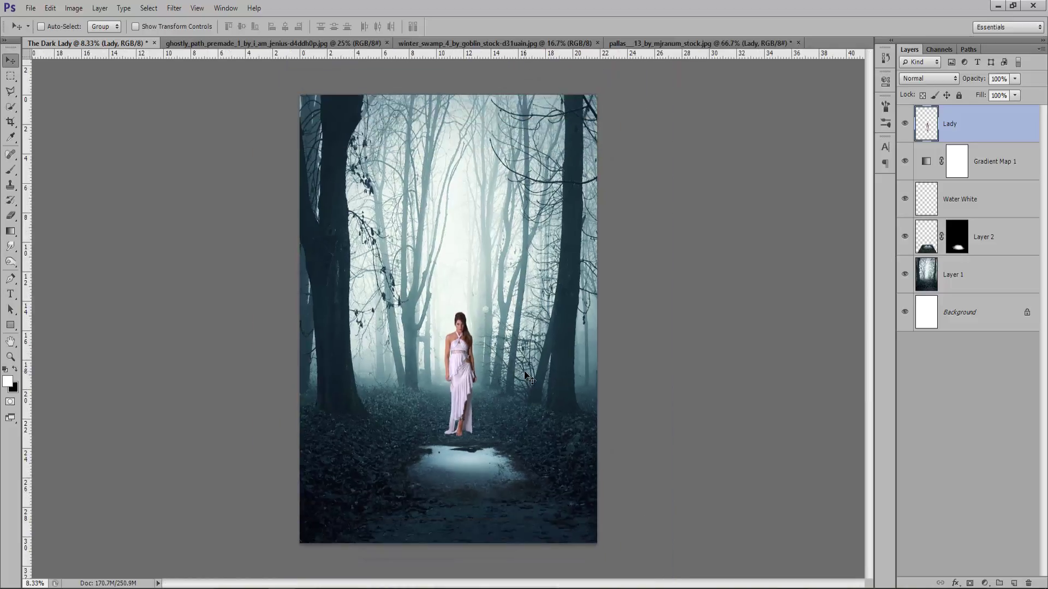
{"action": "key", "text": "ctrl+plus"}
{"action": "key", "text": "ctrl+plus"}
{"action": "left_click_drag", "start_coordinate": [471, 392], "coordinate": [473, 394]}
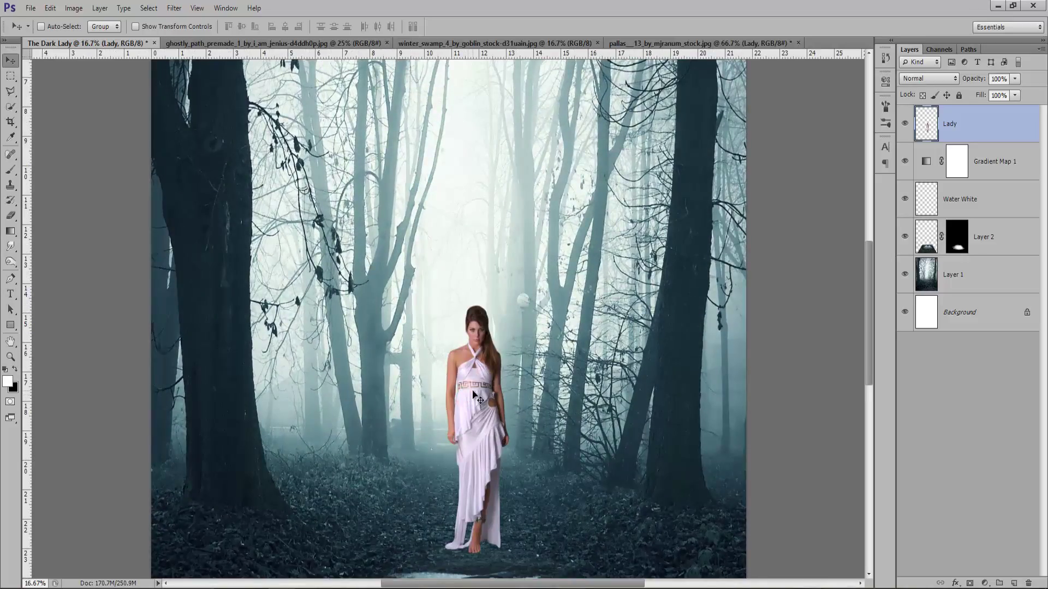
{"action": "key", "text": "ctrl+minus"}
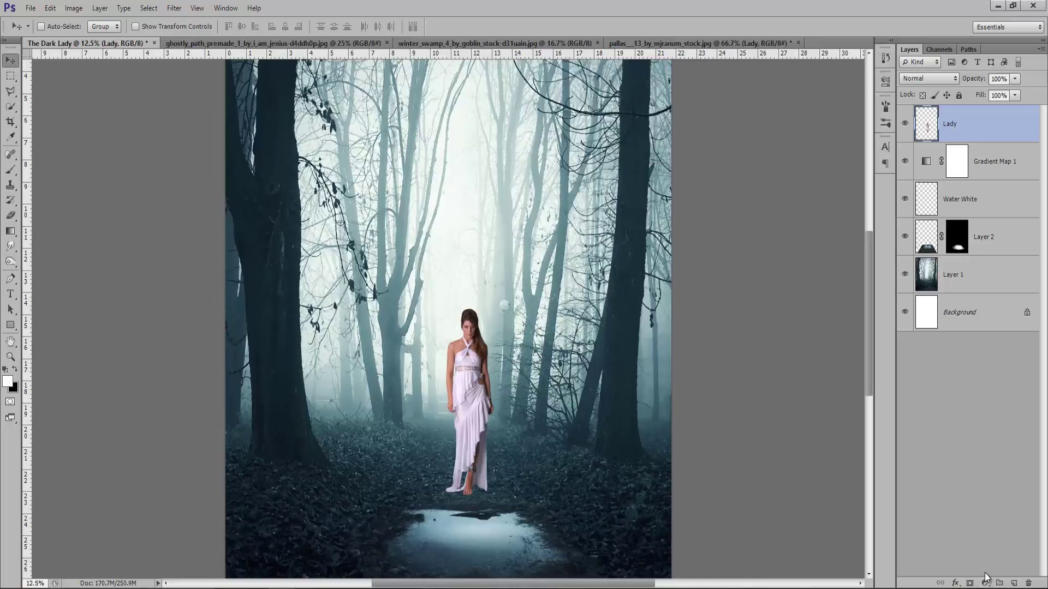
Step: Make a clipped copy of the Lady layer, filled with neutral gray, set to Overlay
{"action": "key", "text": "ctrl+j"}
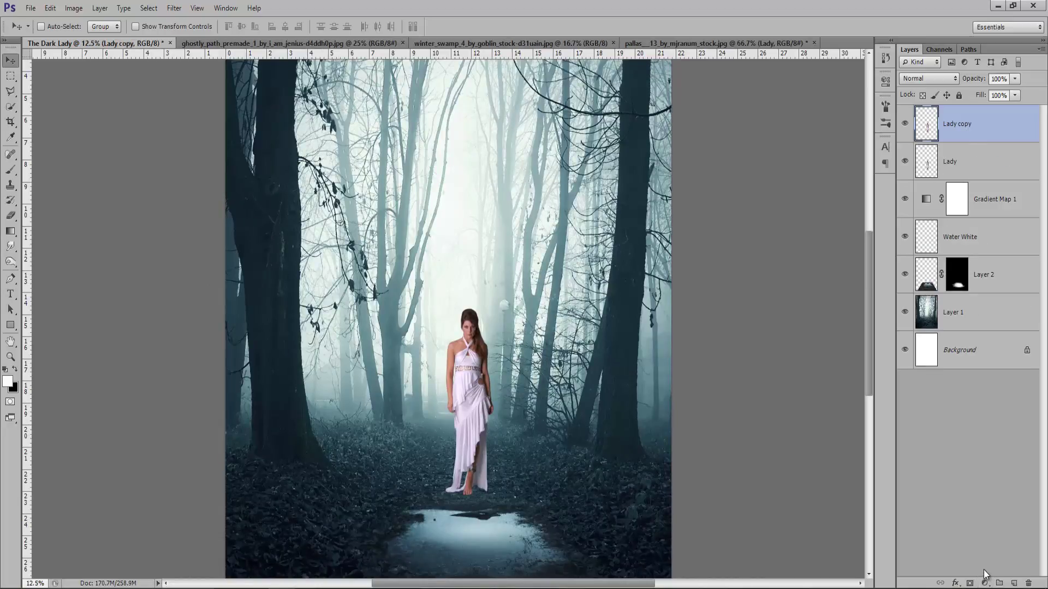
{"action": "key", "text": "ctrl+alt+g"}
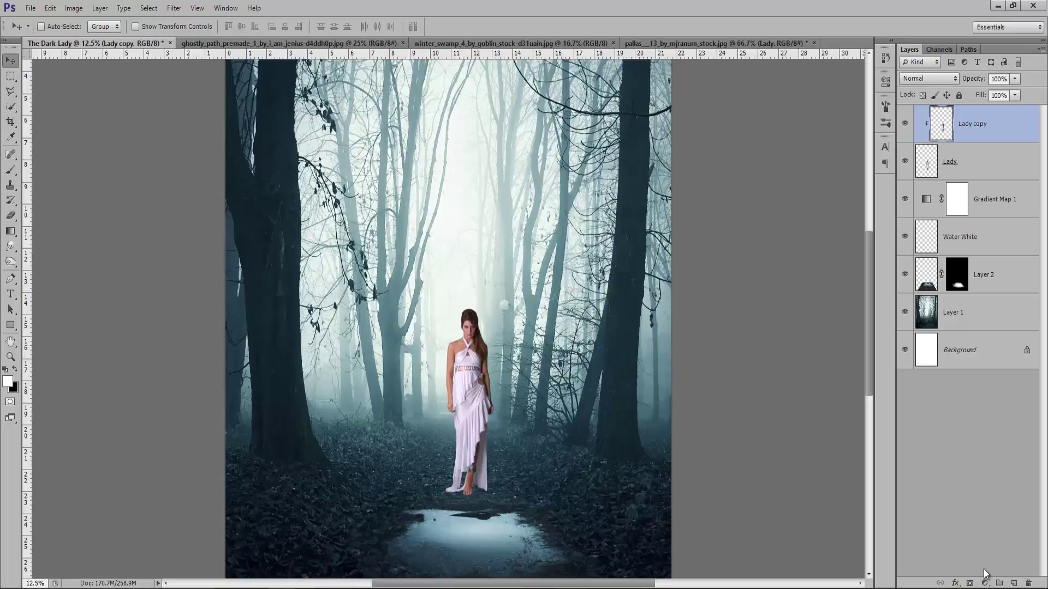
{"action": "key", "text": "ctrl+shift+n"}
{"action": "key", "text": "Escape"}
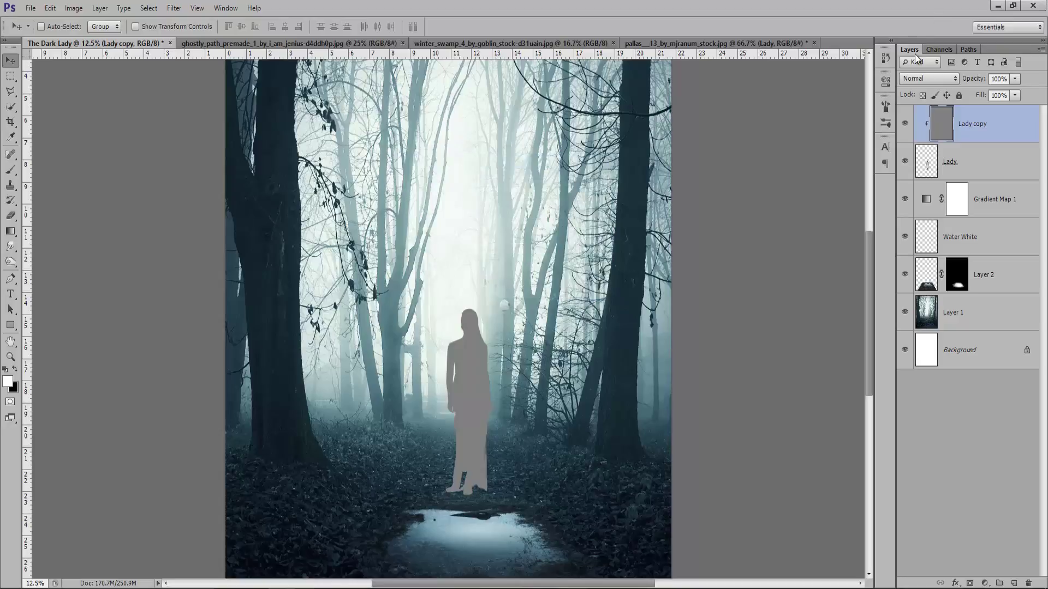
{"action": "left_click", "coordinate": [928, 78]}
{"action": "left_click", "coordinate": [914, 230]}
Step: Zoom in on the lady and set the Dodge brush to 24% exposure and 100 px
{"action": "key", "text": "ctrl+plus"}
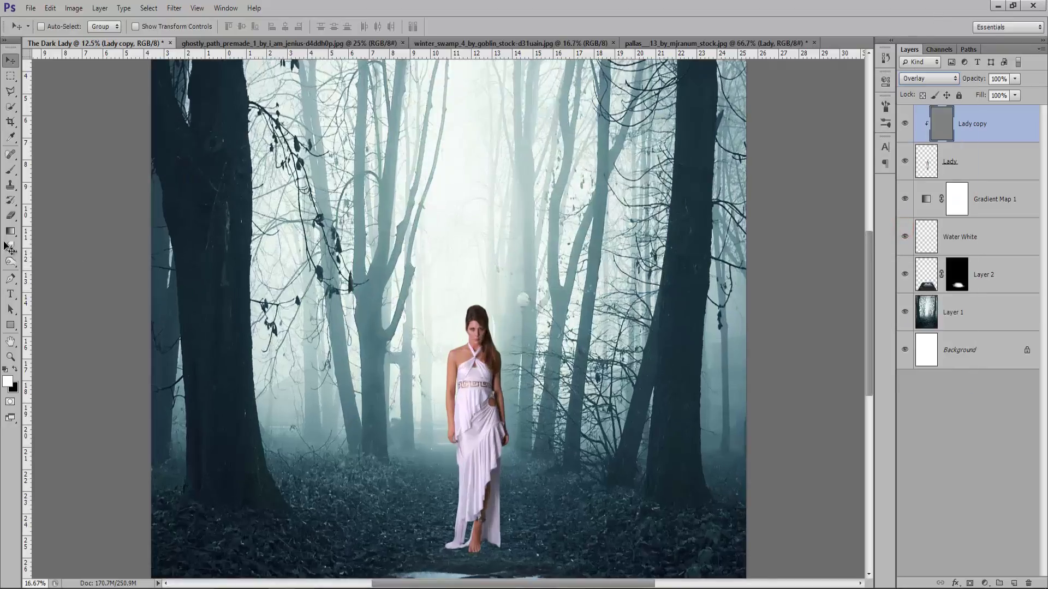
{"action": "key", "text": "ctrl+plus"}
{"action": "key", "text": "ctrl+plus"}
{"action": "left_click", "coordinate": [10, 262]}
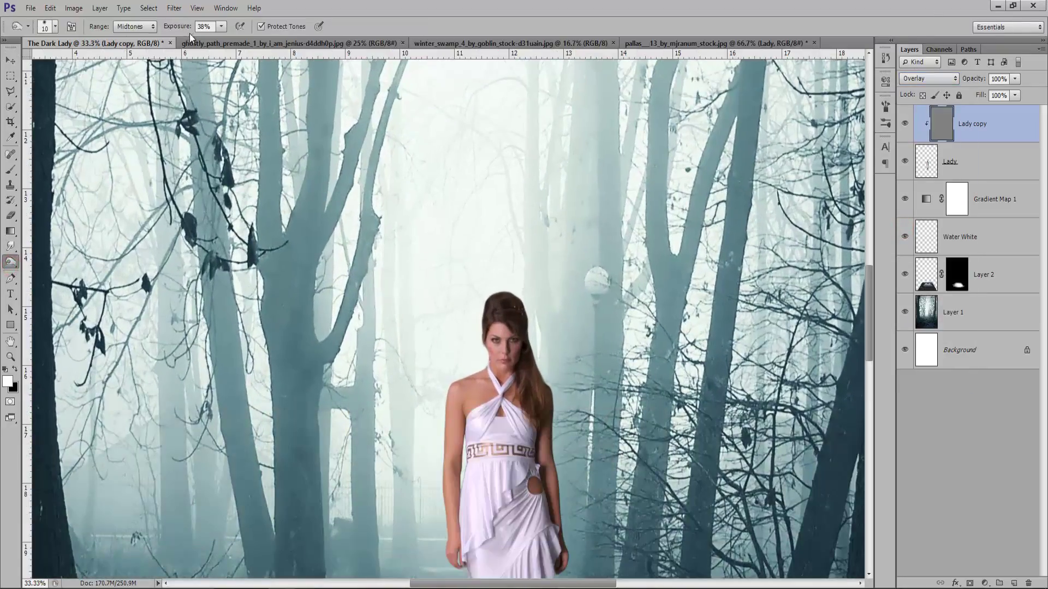
{"action": "left_click_drag", "start_coordinate": [181, 27], "coordinate": [174, 27]}
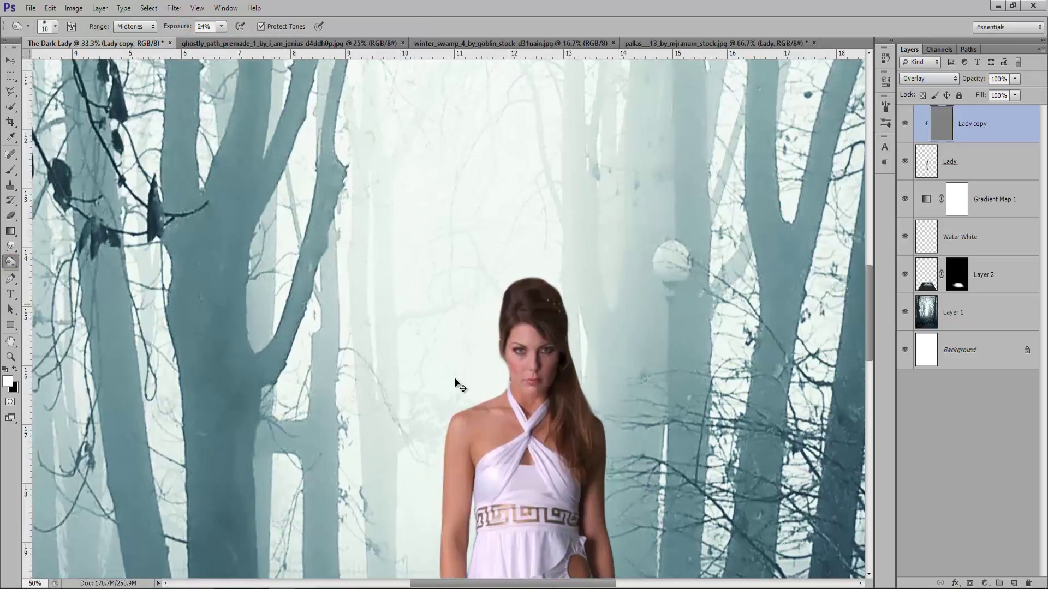
{"action": "key", "text": "ctrl+plus"}
{"action": "key", "text": "ctrl+plus"}
{"action": "scroll", "coordinate": [444, 233], "scroll_direction": "down", "scroll_amount": 3}
{"action": "scroll", "coordinate": [433, 280], "scroll_direction": "down", "scroll_amount": 7}
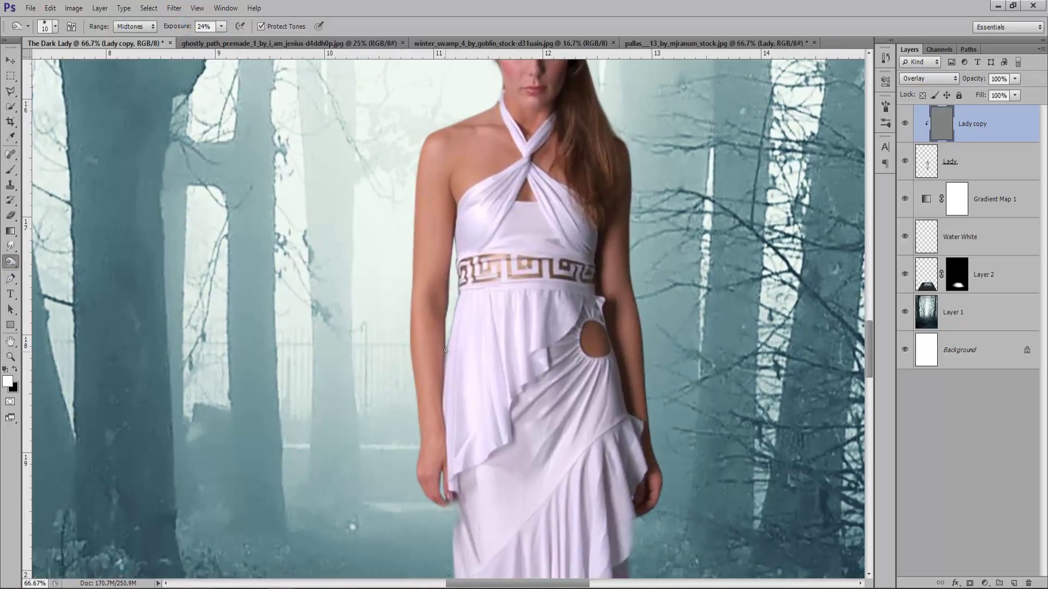
{"action": "right_click", "coordinate": [441, 336]}
{"action": "key", "text": "Escape"}
{"action": "left_click_drag", "start_coordinate": [475, 296], "coordinate": [475, 267]}
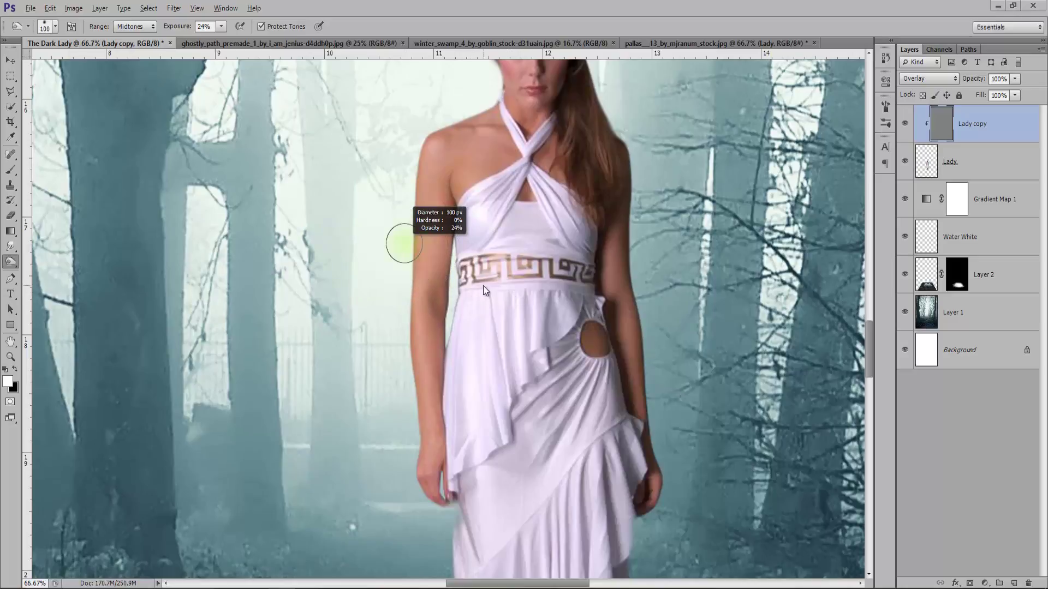
Step: Dodge the lady's left shoulder and both arms down toward the hands
{"action": "left_click_drag", "start_coordinate": [462, 214], "coordinate": [447, 216]}
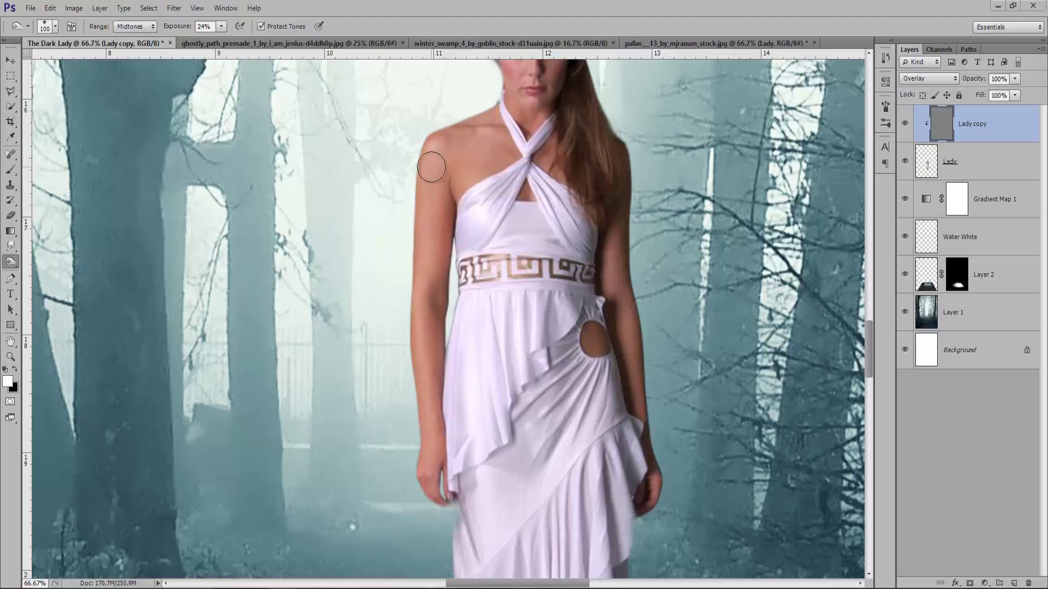
{"action": "mouse_move", "coordinate": [429, 162]}
{"action": "left_mouse_down"}
{"action": "mouse_move", "coordinate": [415, 278]}
{"action": "mouse_move", "coordinate": [426, 444]}
{"action": "left_mouse_up"}
{"action": "left_click_drag", "start_coordinate": [607, 242], "coordinate": [640, 425]}
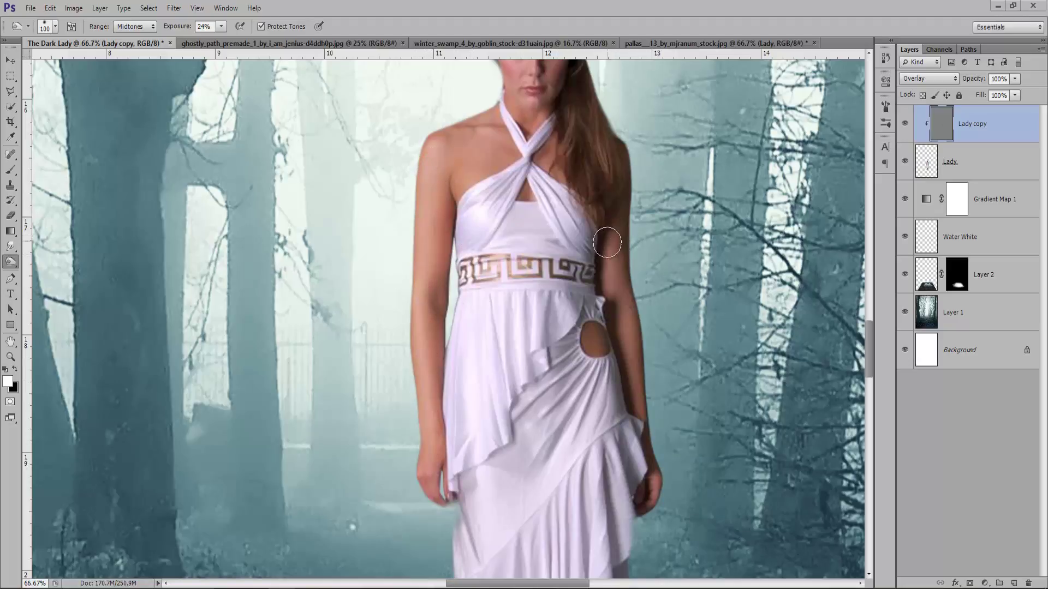
{"action": "left_click_drag", "start_coordinate": [503, 243], "coordinate": [497, 325]}
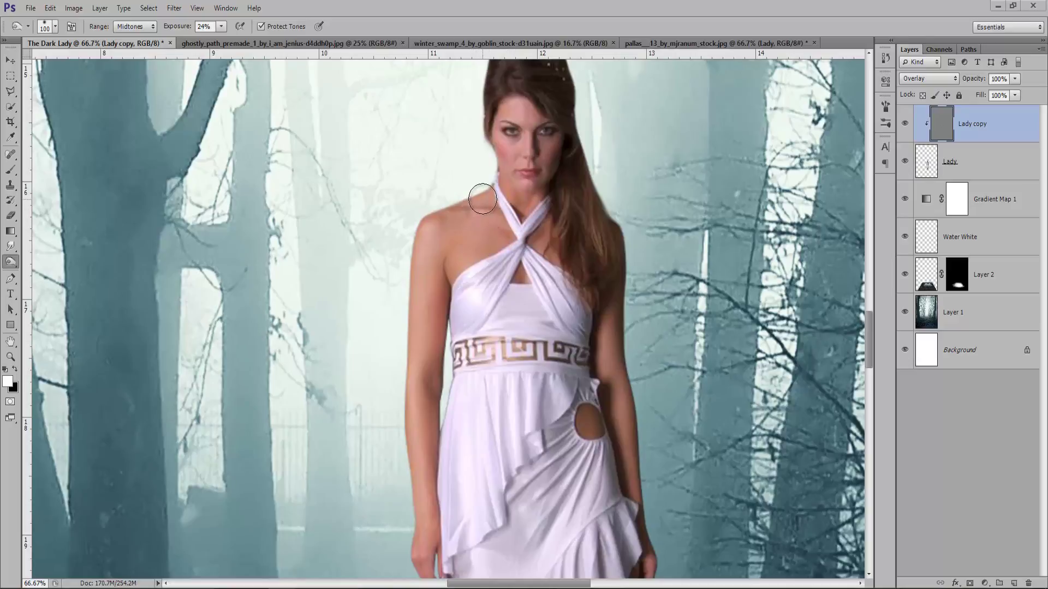
{"action": "mouse_move", "coordinate": [484, 197]}
{"action": "left_mouse_down"}
{"action": "mouse_move", "coordinate": [430, 233]}
{"action": "mouse_move", "coordinate": [480, 236]}
{"action": "mouse_move", "coordinate": [447, 266]}
{"action": "left_mouse_up"}
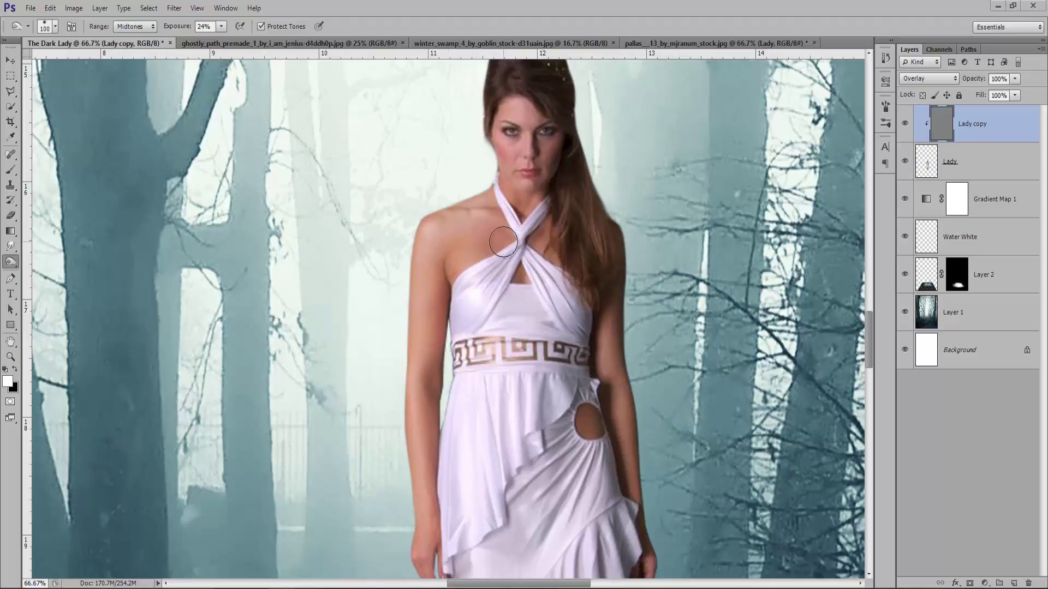
{"action": "key", "text": "ctrl+minus"}
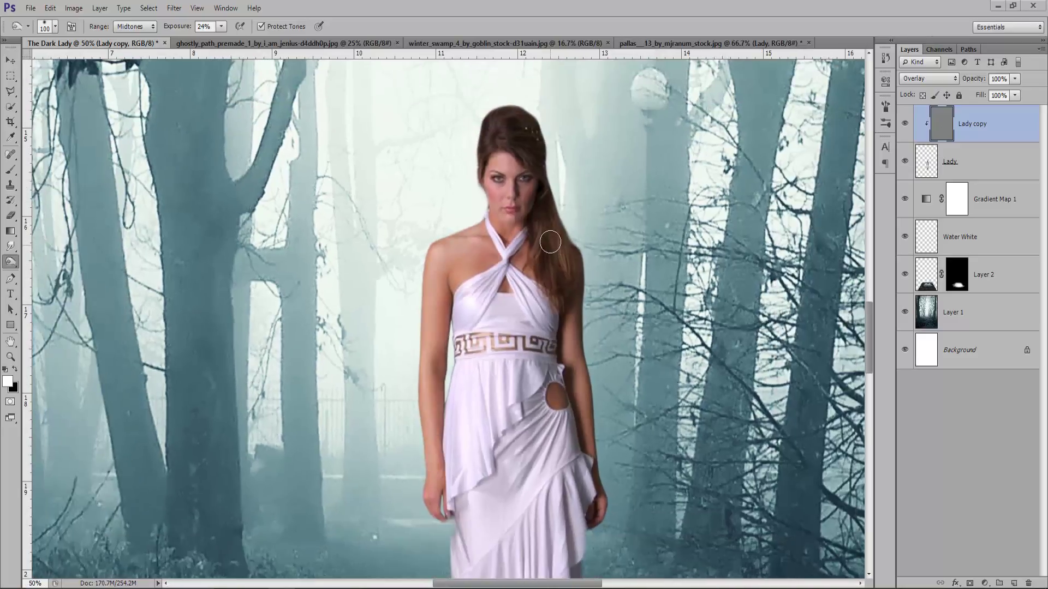
Step: Burn the top of the hair, the lower leg in the dress slit, the shin and the foot
{"action": "mouse_move", "coordinate": [503, 140]}
{"action": "left_mouse_down"}
{"action": "mouse_move", "coordinate": [541, 195]}
{"action": "mouse_move", "coordinate": [551, 272]}
{"action": "left_mouse_up"}
{"action": "left_click_drag", "start_coordinate": [507, 121], "coordinate": [538, 224]}
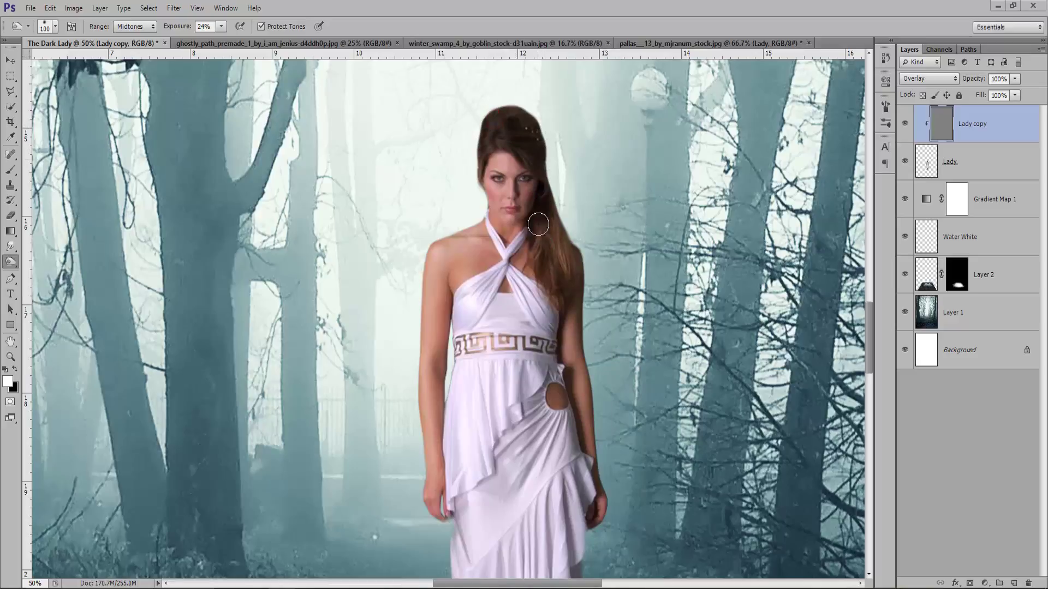
{"action": "scroll", "coordinate": [464, 306], "scroll_direction": "down", "scroll_amount": 5}
{"action": "scroll", "coordinate": [439, 381], "scroll_direction": "down", "scroll_amount": 5}
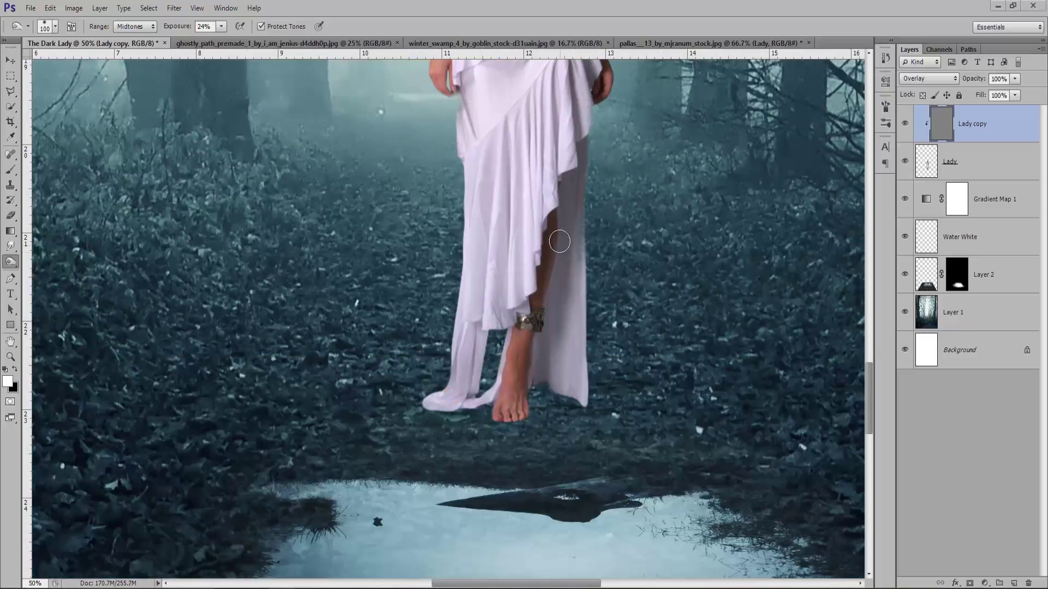
{"action": "left_click_drag", "start_coordinate": [549, 218], "coordinate": [537, 303]}
{"action": "mouse_move", "coordinate": [518, 341]}
{"action": "left_mouse_down"}
{"action": "mouse_move", "coordinate": [507, 406]}
{"action": "mouse_move", "coordinate": [532, 334]}
{"action": "left_mouse_up"}
{"action": "left_click_drag", "start_coordinate": [525, 398], "coordinate": [551, 355]}
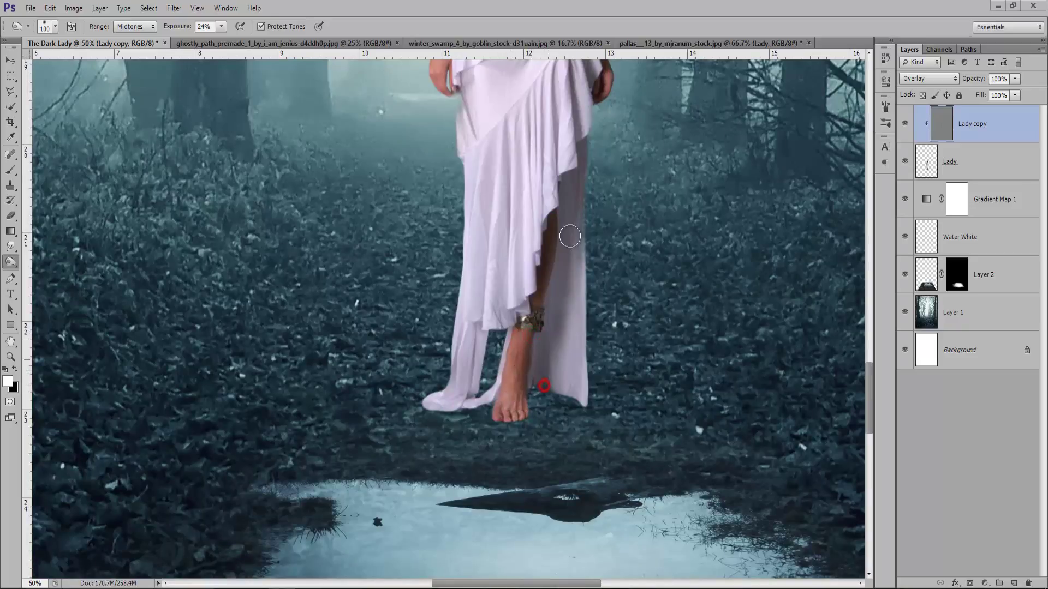
Step: Shade the dress fabric with a larger brush, darken the hair beside the neck, then zoom out
{"action": "left_click_drag", "start_coordinate": [578, 159], "coordinate": [579, 328]}
{"action": "key", "text": "bracketright"}
{"action": "key", "text": "bracketright"}
{"action": "key", "text": "bracketright"}
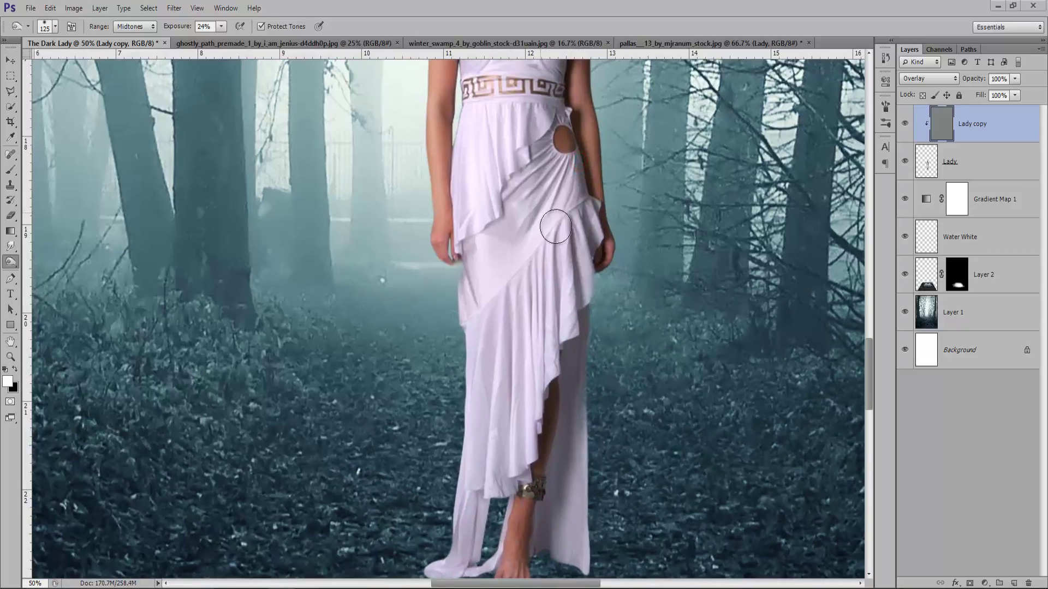
{"action": "left_click_drag", "start_coordinate": [491, 264], "coordinate": [496, 358]}
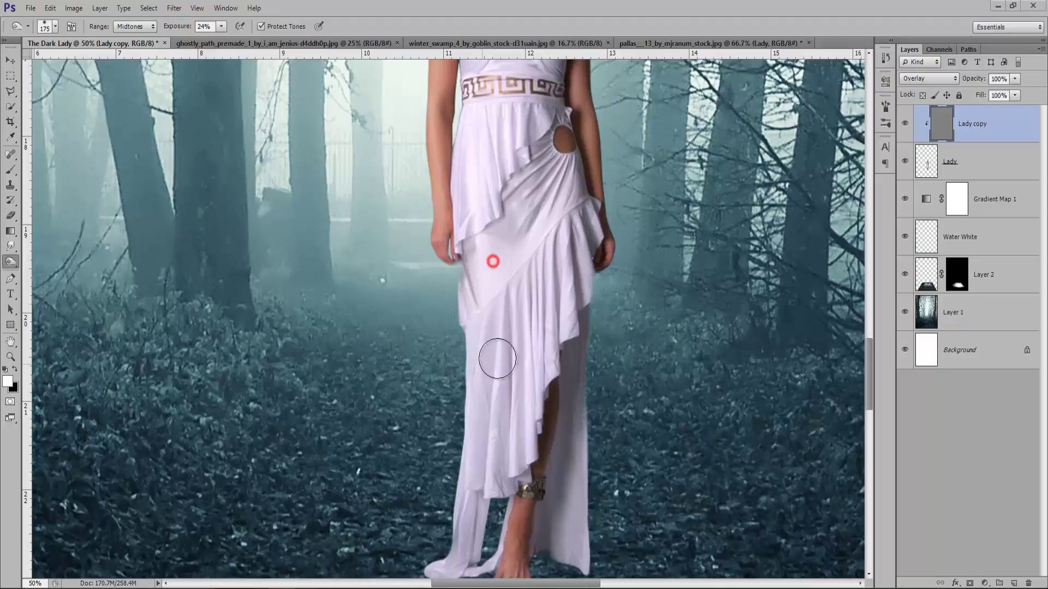
{"action": "left_click_drag", "start_coordinate": [548, 131], "coordinate": [542, 275]}
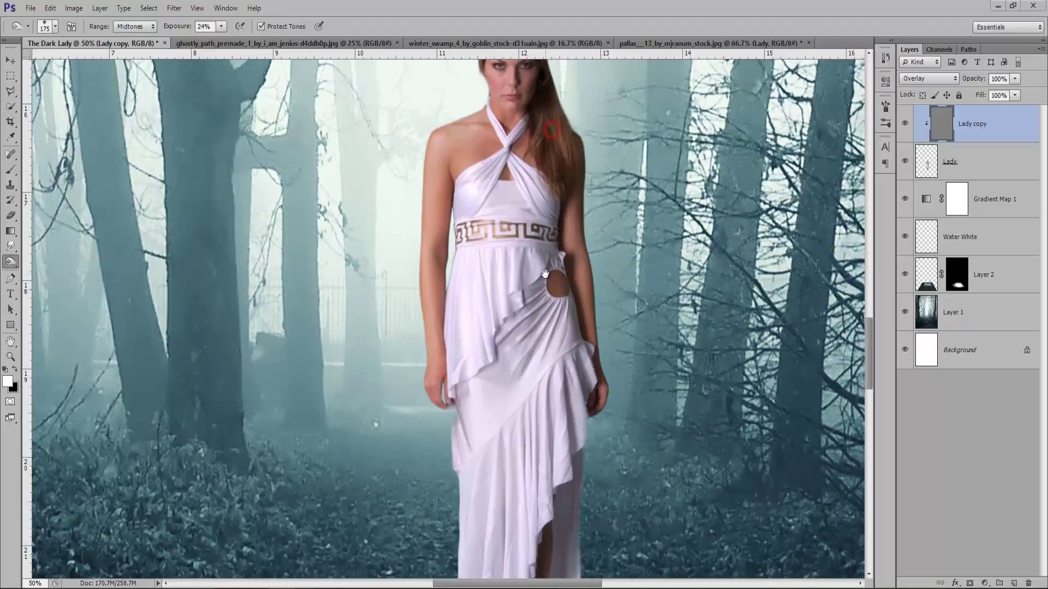
{"action": "left_click_drag", "start_coordinate": [551, 152], "coordinate": [555, 166]}
{"action": "left_click_drag", "start_coordinate": [464, 129], "coordinate": [472, 247]}
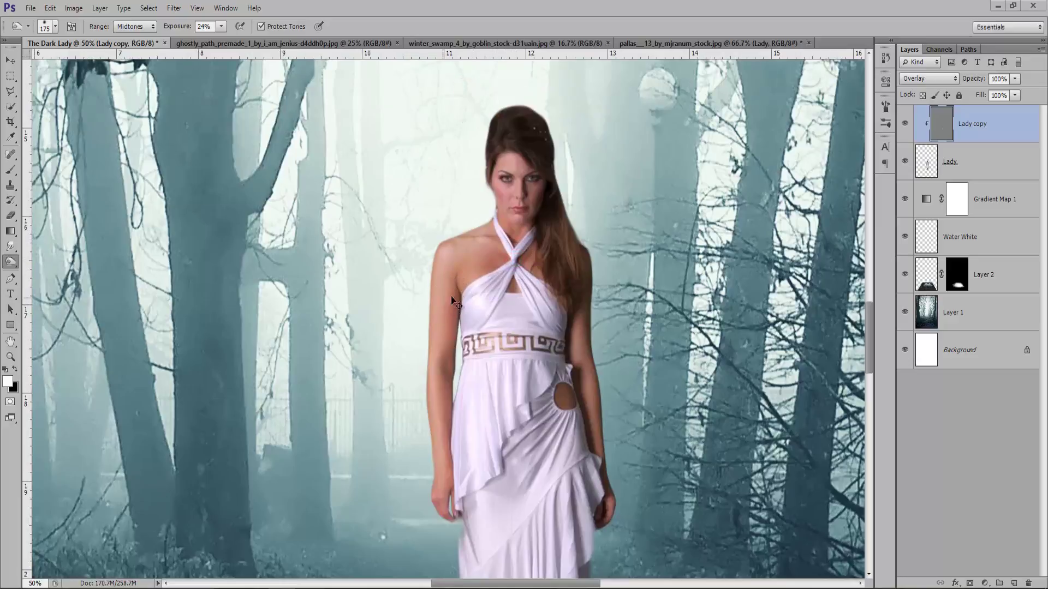
{"action": "key", "text": "ctrl+minus"}
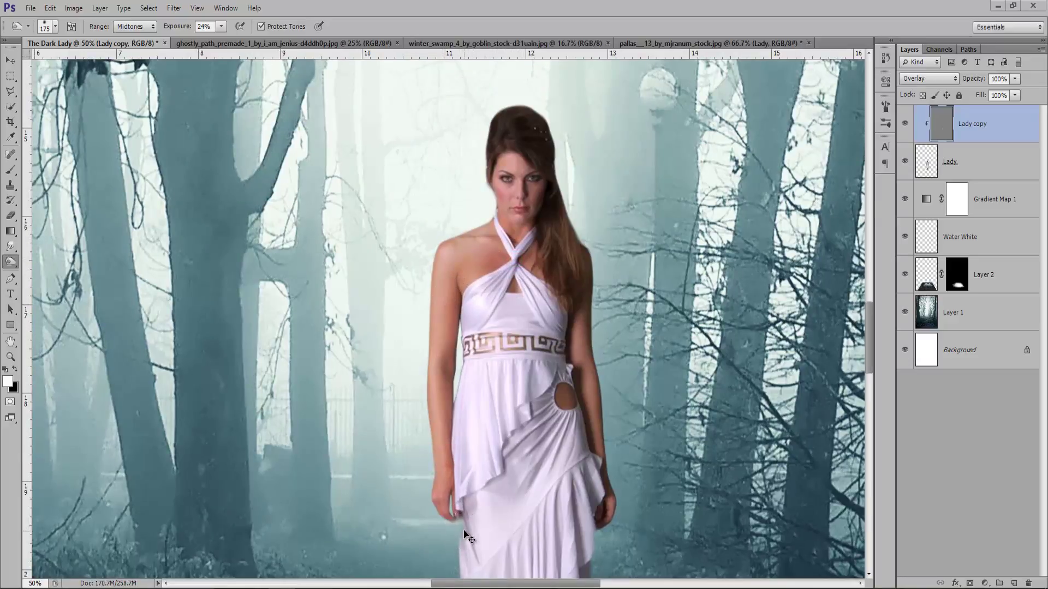
{"action": "key", "text": "ctrl+minus"}
{"action": "key", "text": "ctrl+minus"}
{"action": "key", "text": "ctrl+minus"}
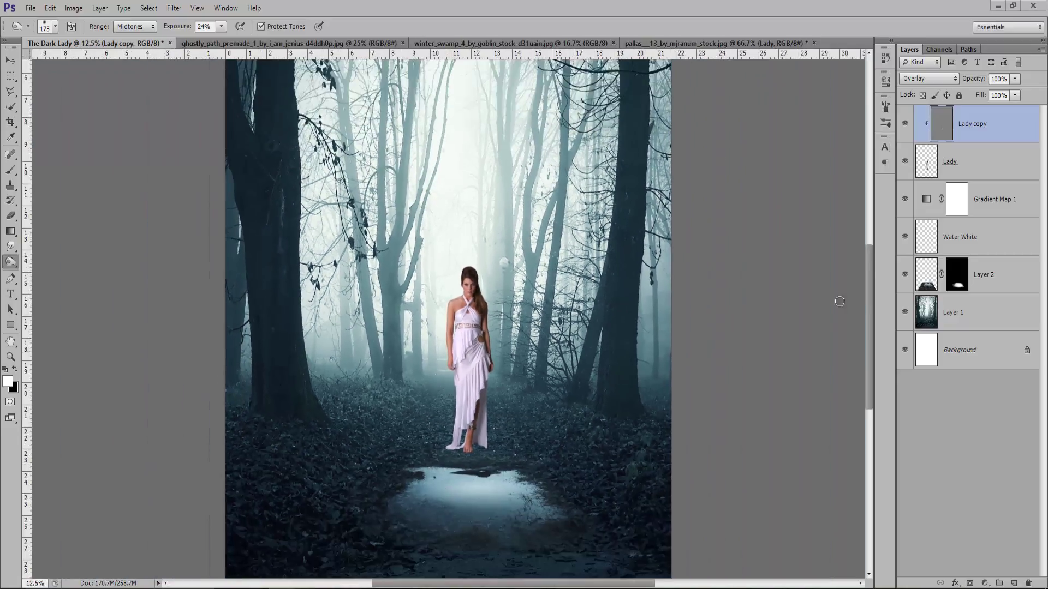
Step: Rename the 'Lady copy' layer to 'Lady Shadow'
{"action": "key", "text": "v"}
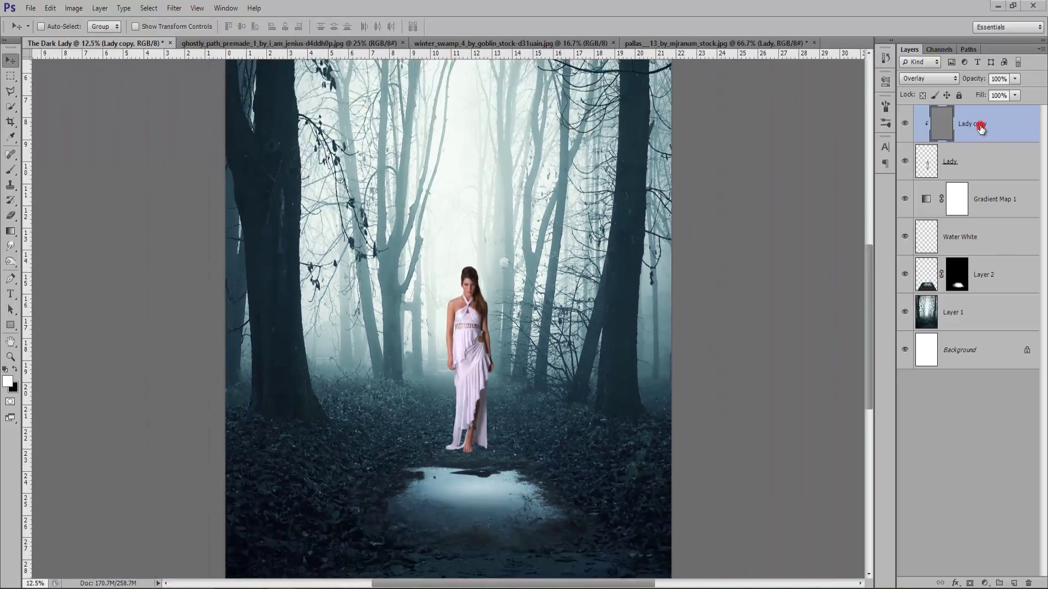
{"action": "double_click", "coordinate": [981, 126]}
{"action": "type", "text": "L"}
{"action": "key", "text": "Return"}
Step: Add a clipped Color Balance layer and shift the midtones toward cyan, green and blue
{"action": "left_click", "coordinate": [984, 583]}
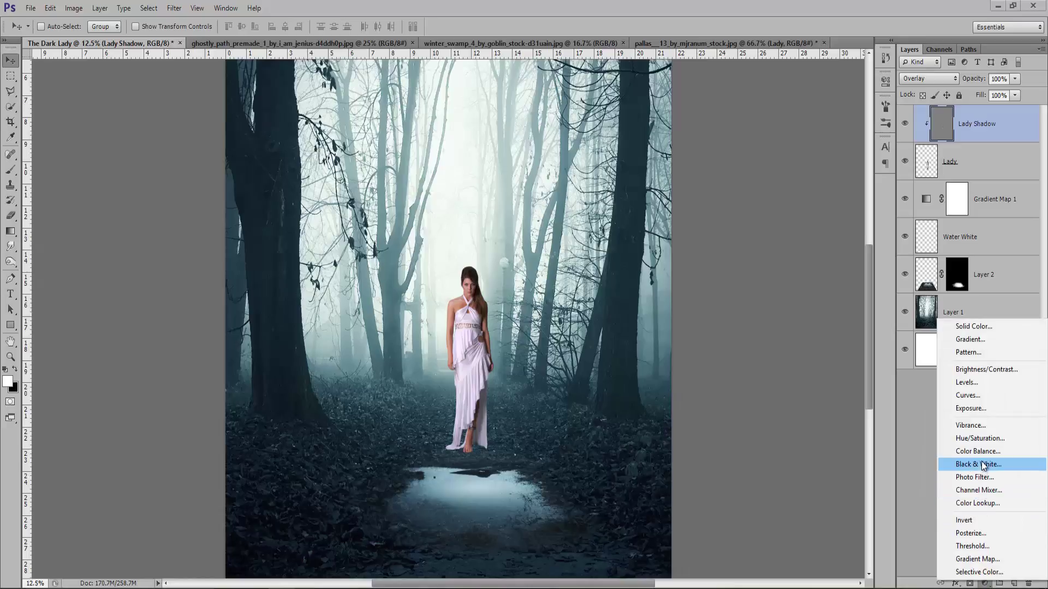
{"action": "left_click", "coordinate": [982, 451]}
{"action": "left_click", "coordinate": [790, 295]}
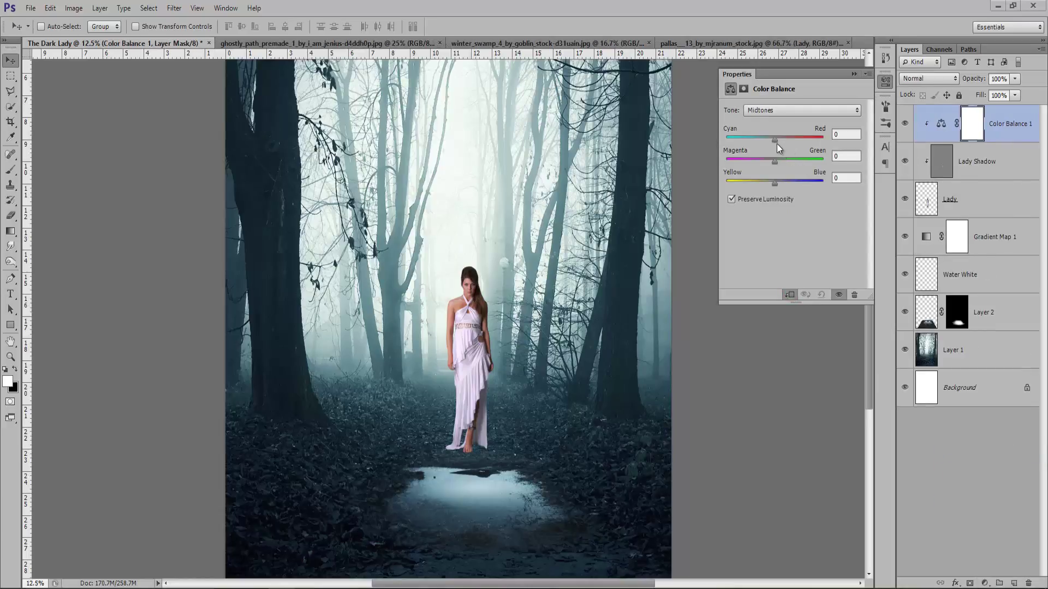
{"action": "left_click_drag", "start_coordinate": [776, 140], "coordinate": [765, 140]}
{"action": "left_click_drag", "start_coordinate": [757, 141], "coordinate": [754, 141]}
{"action": "left_click_drag", "start_coordinate": [774, 162], "coordinate": [783, 162]}
{"action": "left_click_drag", "start_coordinate": [775, 183], "coordinate": [784, 186]}
Step: Tint the shadows toward cyan and blue; set highlights to -8 cyan and -33 yellow
{"action": "left_click", "coordinate": [779, 109]}
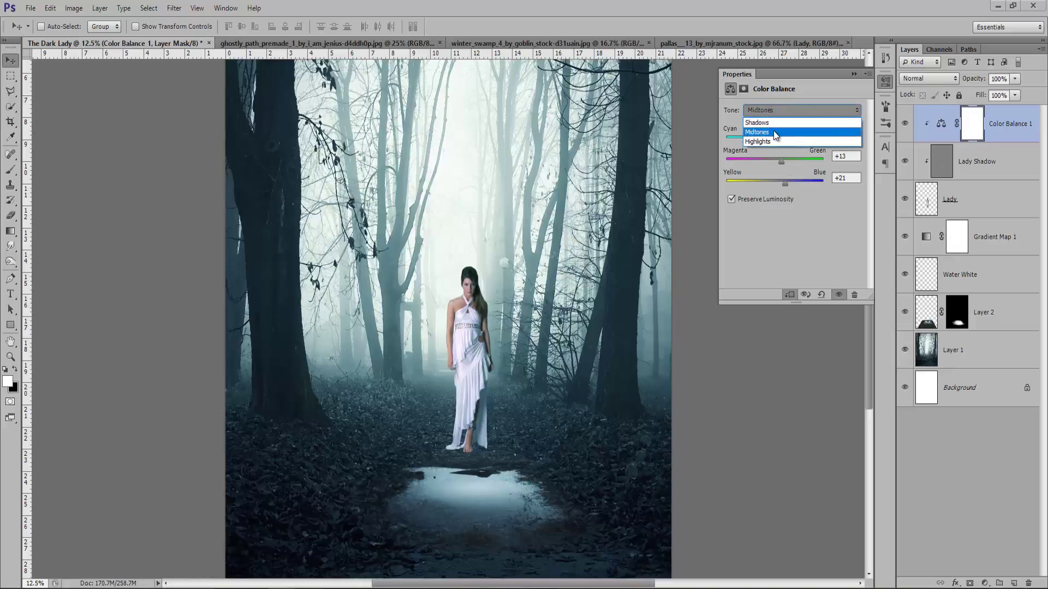
{"action": "left_click", "coordinate": [775, 123]}
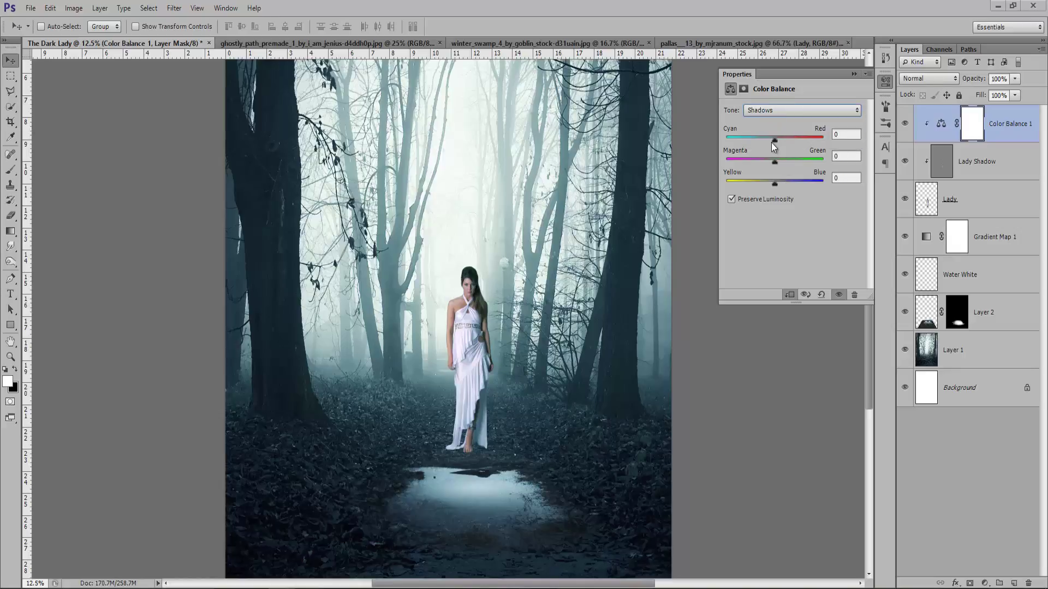
{"action": "left_click_drag", "start_coordinate": [774, 142], "coordinate": [776, 162]}
{"action": "left_click", "coordinate": [778, 181]}
{"action": "left_click", "coordinate": [781, 111]}
{"action": "left_click", "coordinate": [769, 141]}
{"action": "left_click_drag", "start_coordinate": [777, 139], "coordinate": [771, 142]}
{"action": "left_click_drag", "start_coordinate": [775, 185], "coordinate": [771, 186]}
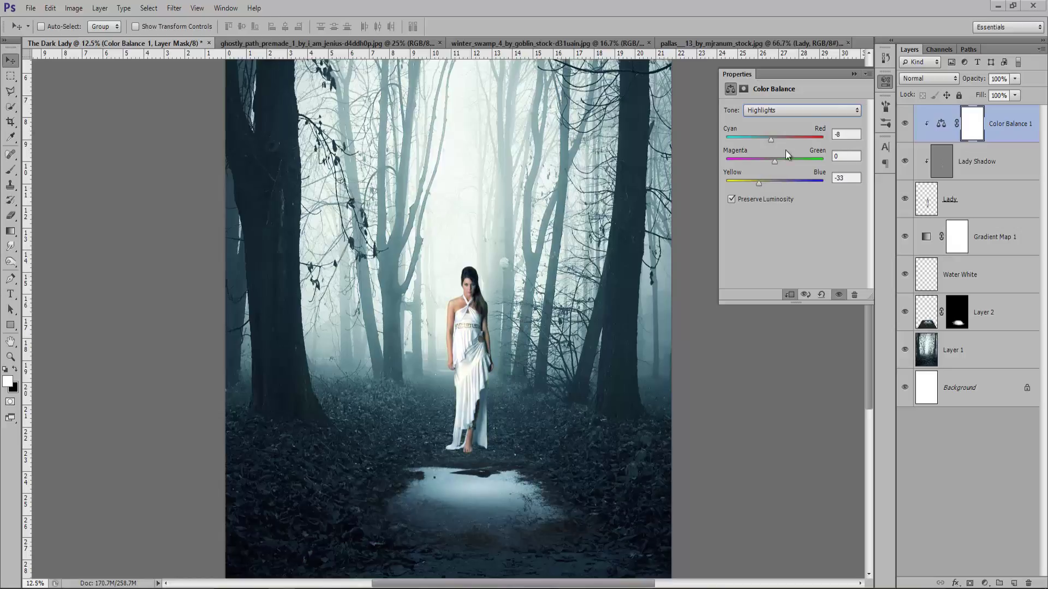
{"action": "left_click", "coordinate": [853, 74]}
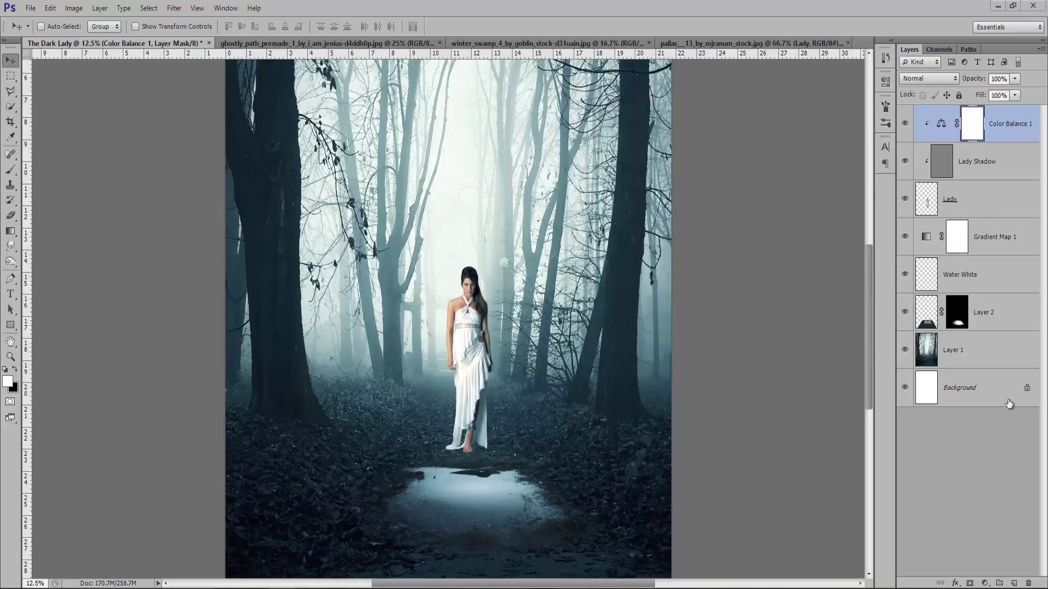
Step: Group Lady, Lady Shadow and Color Balance 1 into a group named 'Lady', then select Gradient Map 1
{"action": "left_click", "coordinate": [1001, 205], "text": "shift"}
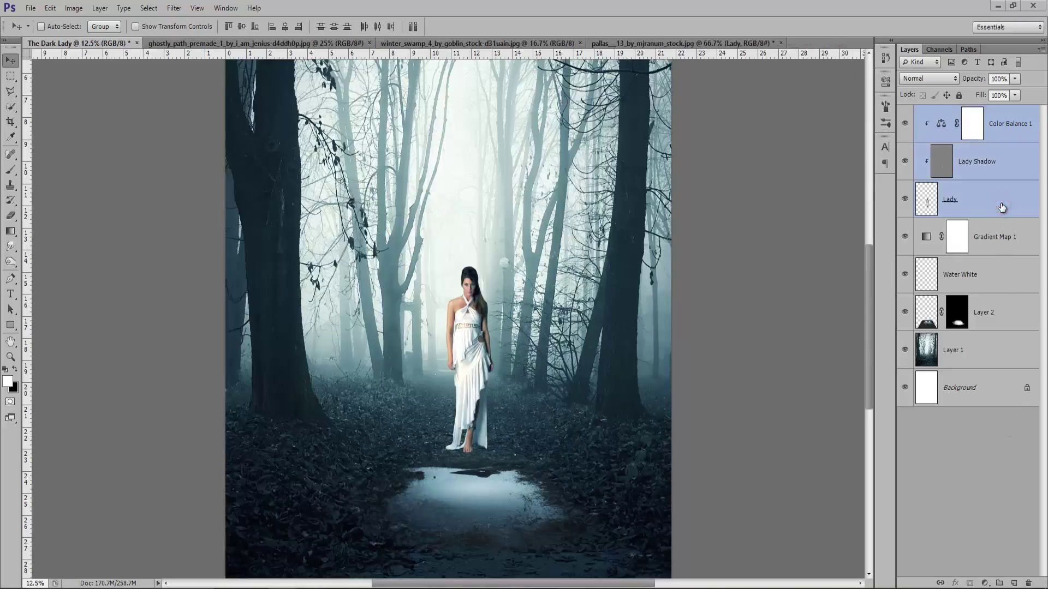
{"action": "key", "text": "ctrl+g"}
{"action": "double_click", "coordinate": [947, 111]}
{"action": "type", "text": "Lady"}
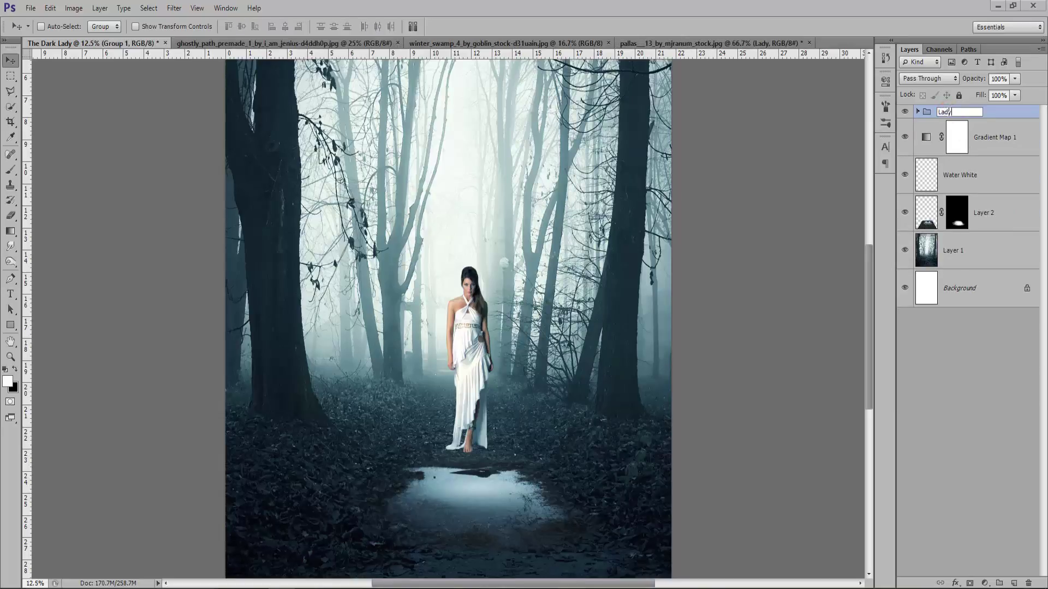
{"action": "key", "text": "Return"}
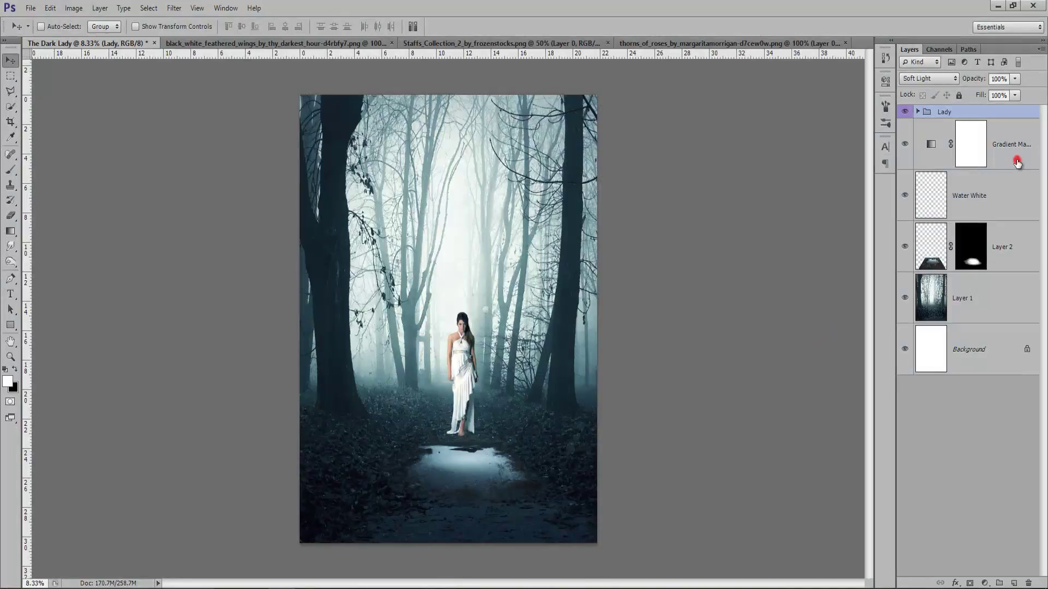
{"action": "left_click", "coordinate": [970, 158]}
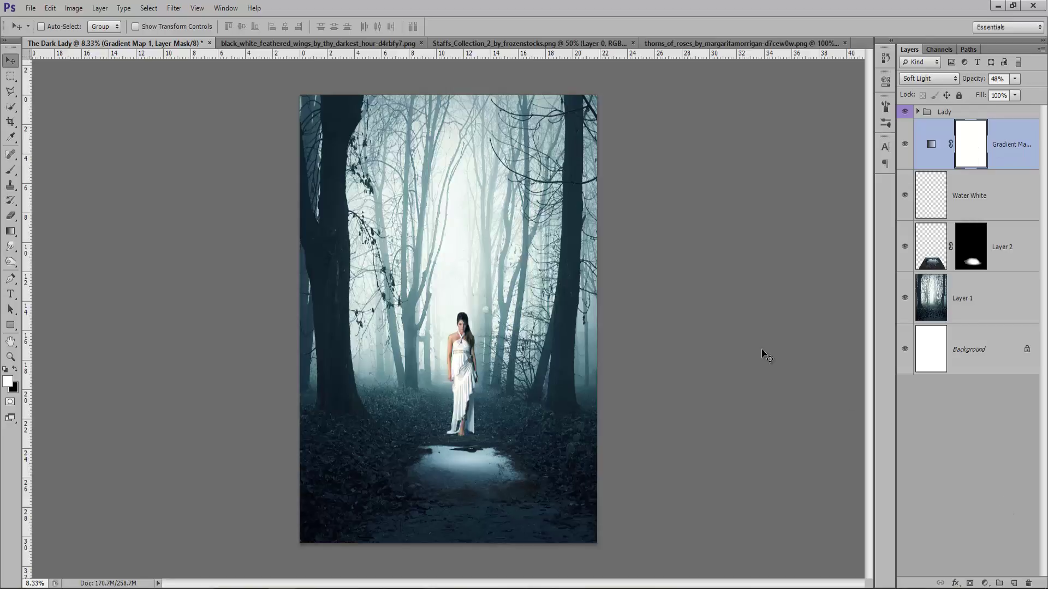
Step: Bring the feathered wing from its image into the forest scene and start Free Transform
{"action": "left_click", "coordinate": [266, 44]}
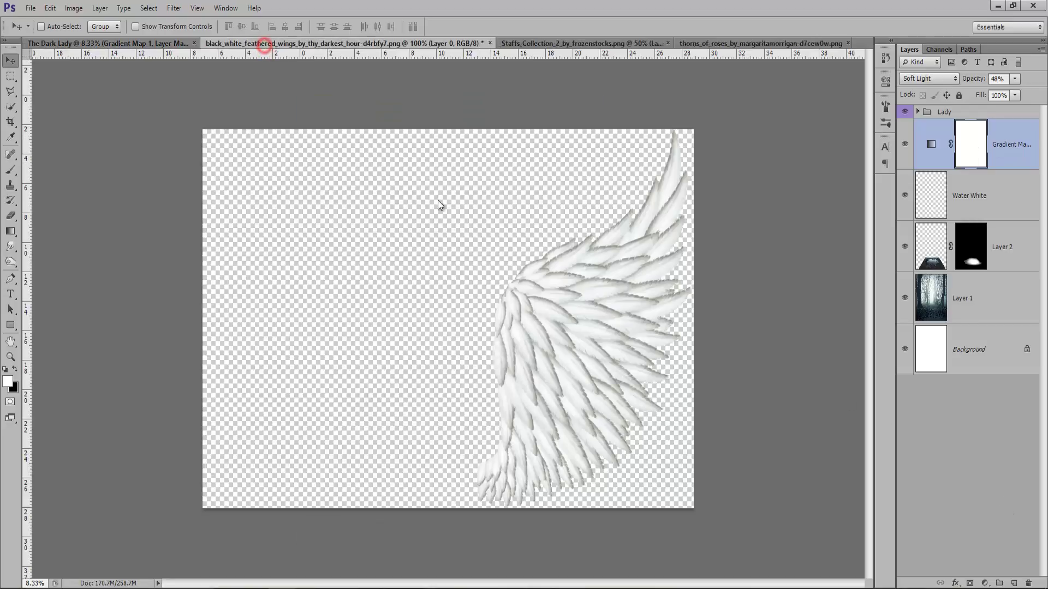
{"action": "mouse_move", "coordinate": [573, 300]}
{"action": "left_mouse_down"}
{"action": "mouse_move", "coordinate": [162, 47]}
{"action": "mouse_move", "coordinate": [487, 342]}
{"action": "left_mouse_up"}
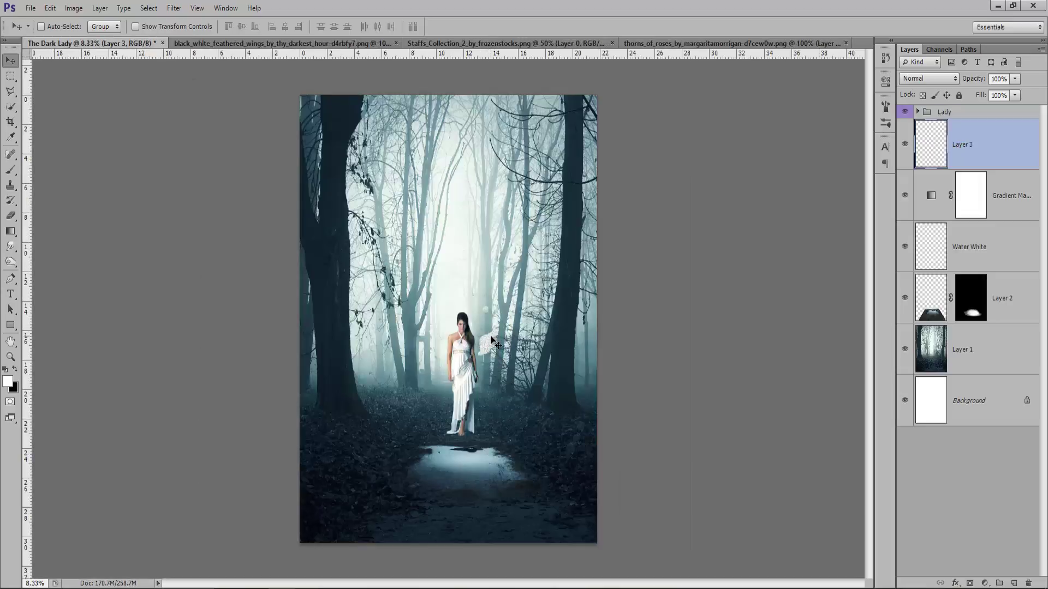
{"action": "key", "text": "ctrl+t"}
{"action": "key", "text": "ctrl+plus"}
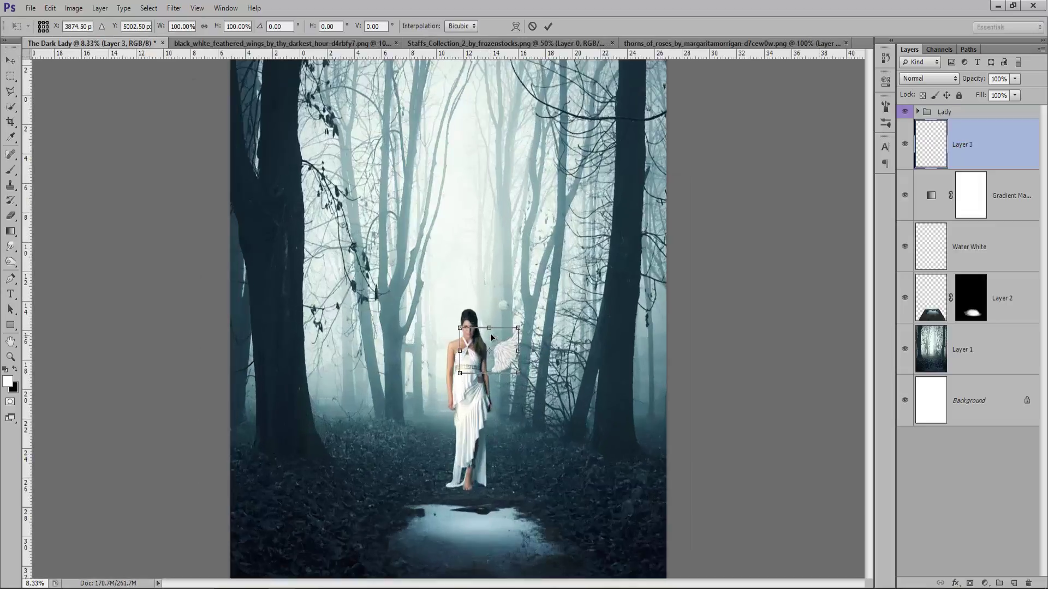
{"action": "key", "text": "ctrl+plus"}
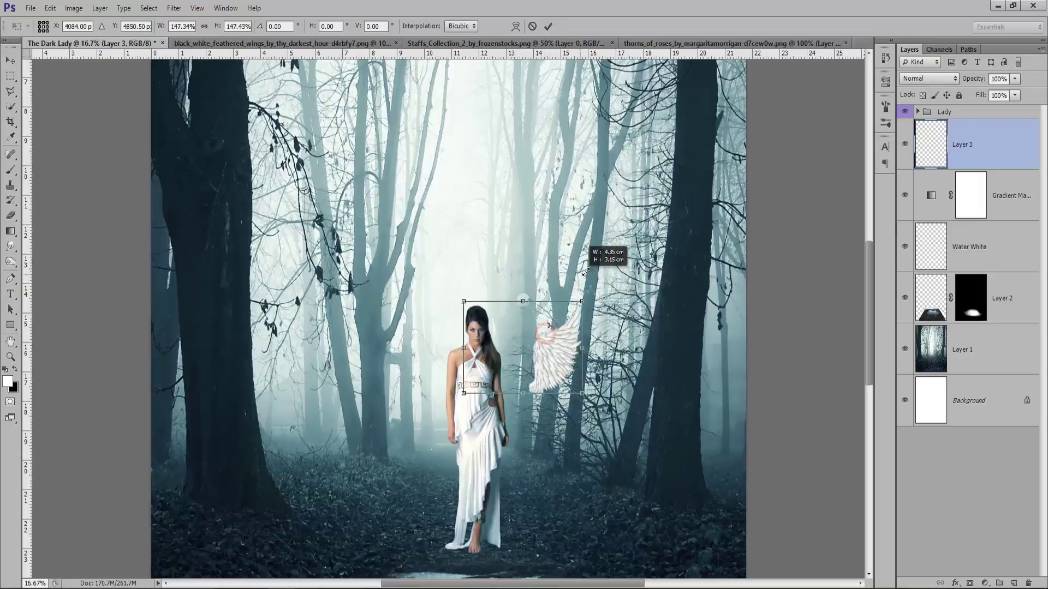
Step: Scale, slant and fit the wing at the lady's shoulder, then duplicate Layer 3
{"action": "mouse_move", "coordinate": [545, 332]}
{"action": "left_mouse_down"}
{"action": "mouse_move", "coordinate": [640, 257]}
{"action": "mouse_move", "coordinate": [500, 358]}
{"action": "left_mouse_up"}
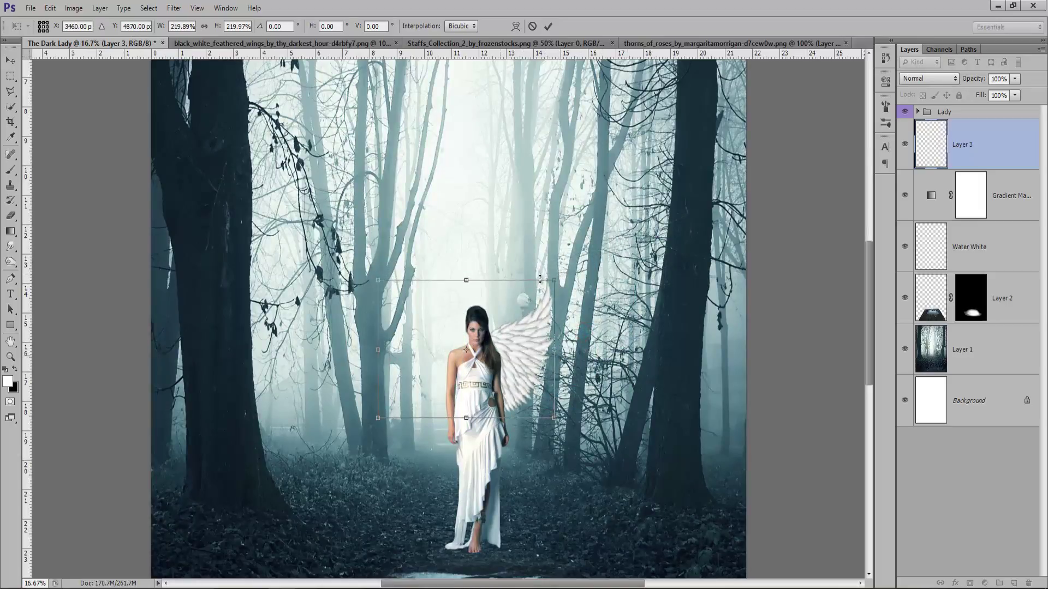
{"action": "left_click_drag", "start_coordinate": [554, 280], "coordinate": [571, 267]}
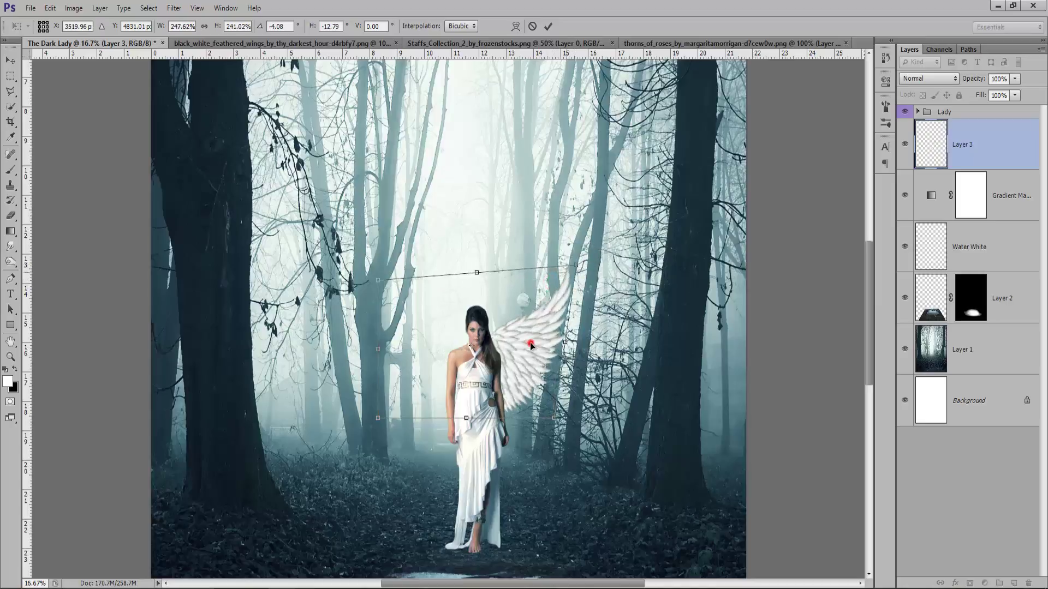
{"action": "left_click_drag", "start_coordinate": [529, 342], "coordinate": [538, 346]}
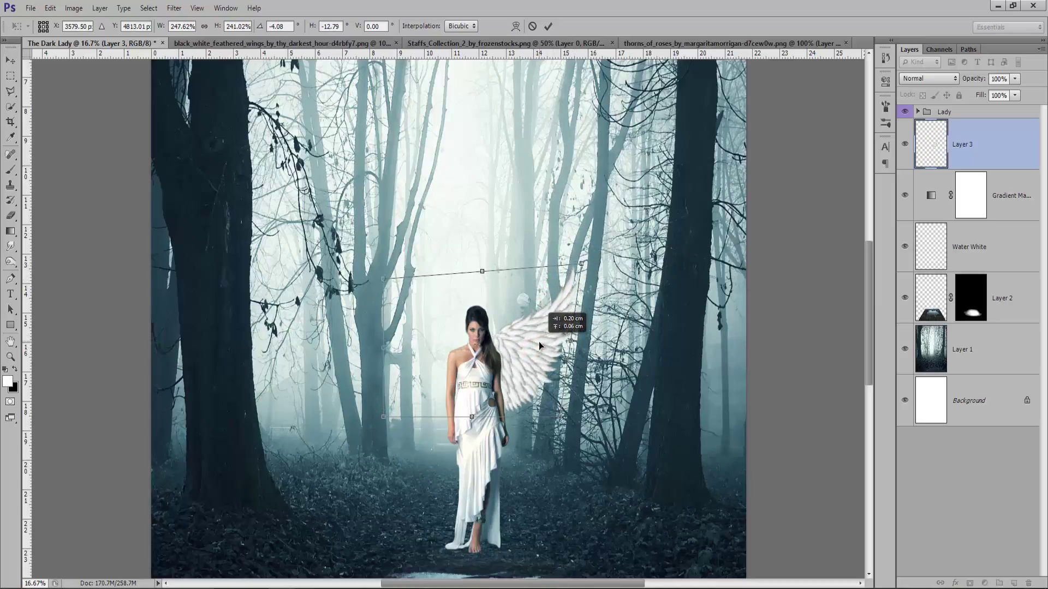
{"action": "left_click_drag", "start_coordinate": [472, 417], "coordinate": [473, 406]}
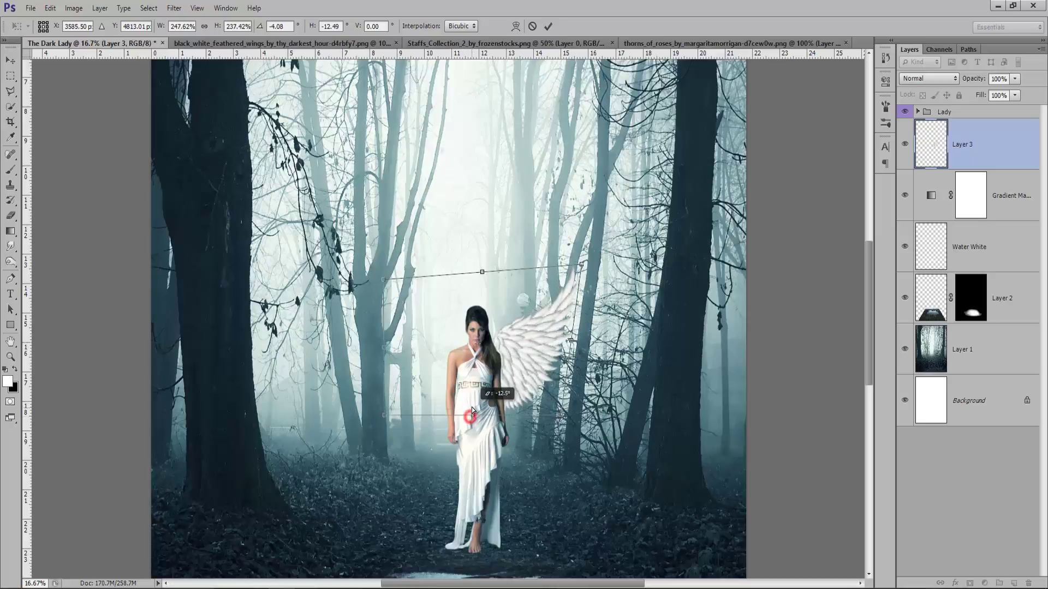
{"action": "left_click_drag", "start_coordinate": [523, 345], "coordinate": [524, 349]}
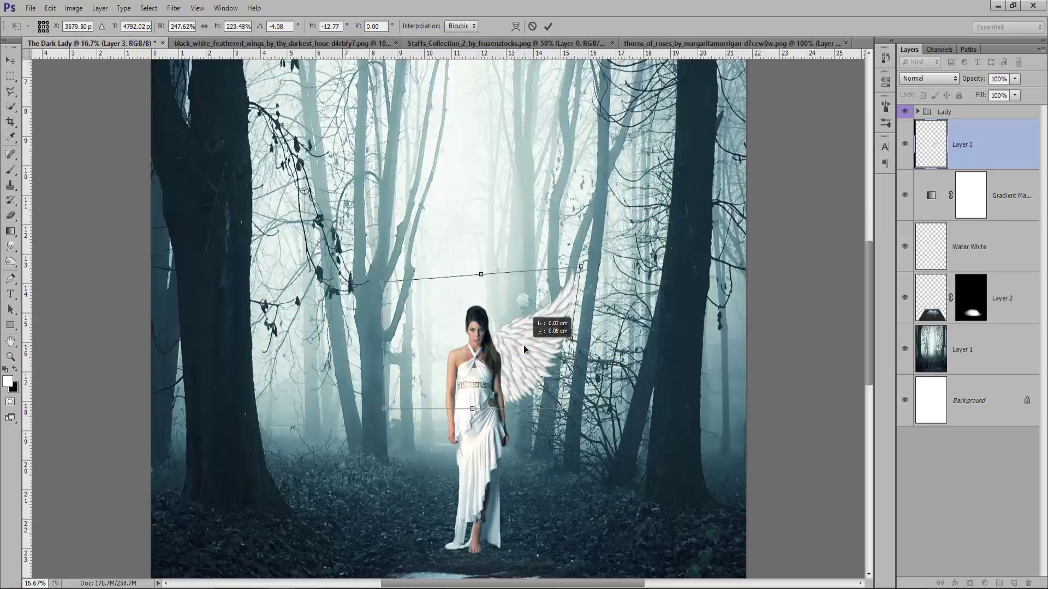
{"action": "key", "text": "Return"}
{"action": "key", "text": "ctrl+j"}
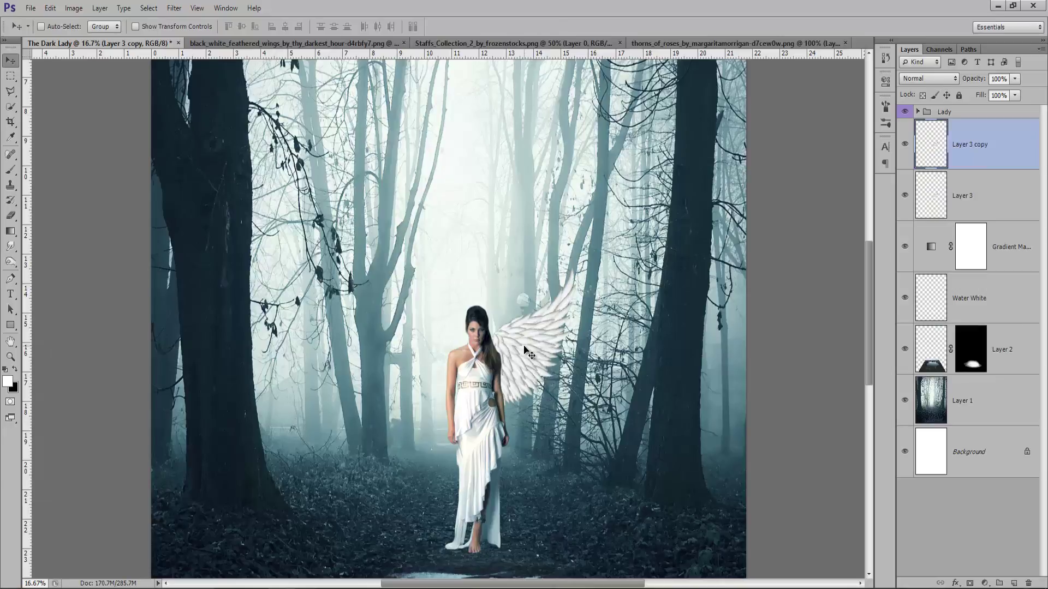
Step: Flip Layer 3 copy horizontally onto her other shoulder and realign the original wing to match
{"action": "key", "text": "ctrl+t"}
{"action": "right_click", "coordinate": [525, 349]}
{"action": "left_click", "coordinate": [573, 524]}
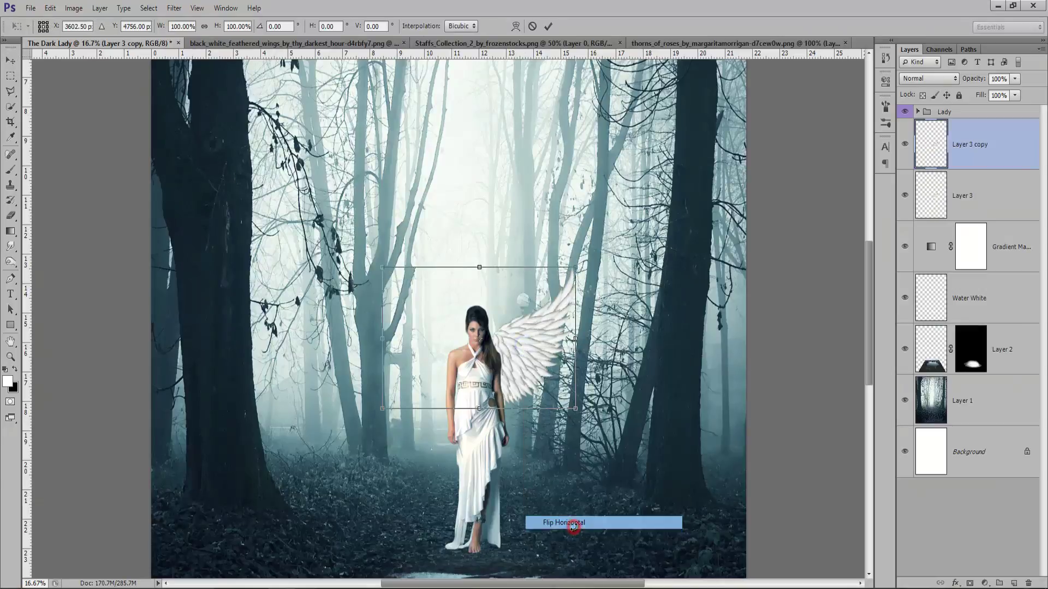
{"action": "left_click_drag", "start_coordinate": [446, 362], "coordinate": [424, 361]}
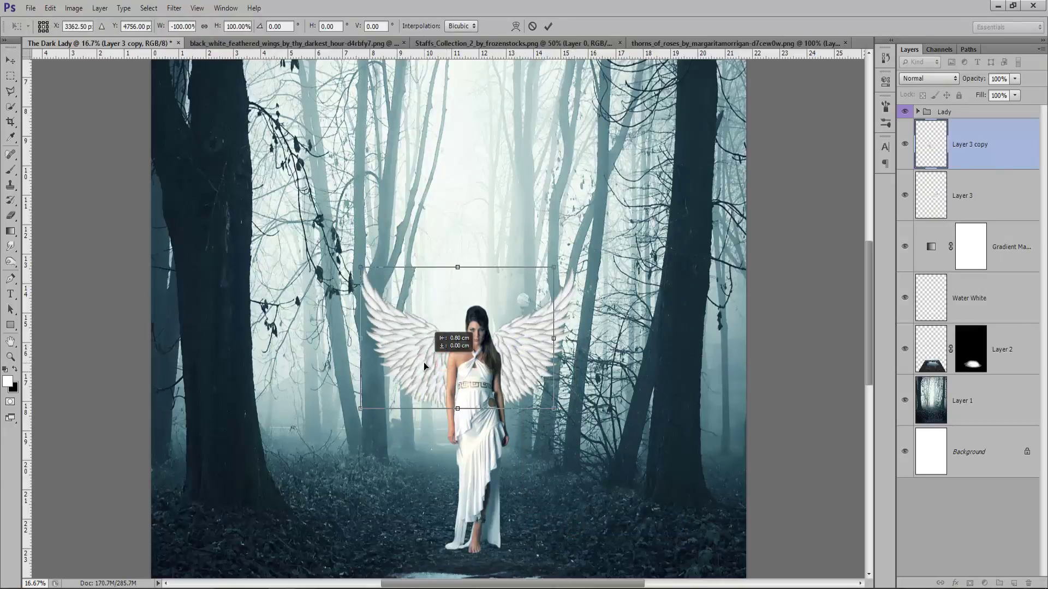
{"action": "mouse_move", "coordinate": [518, 356]}
{"action": "left_mouse_down"}
{"action": "mouse_move", "coordinate": [527, 369]}
{"action": "mouse_move", "coordinate": [539, 361]}
{"action": "mouse_move", "coordinate": [524, 372]}
{"action": "left_mouse_up"}
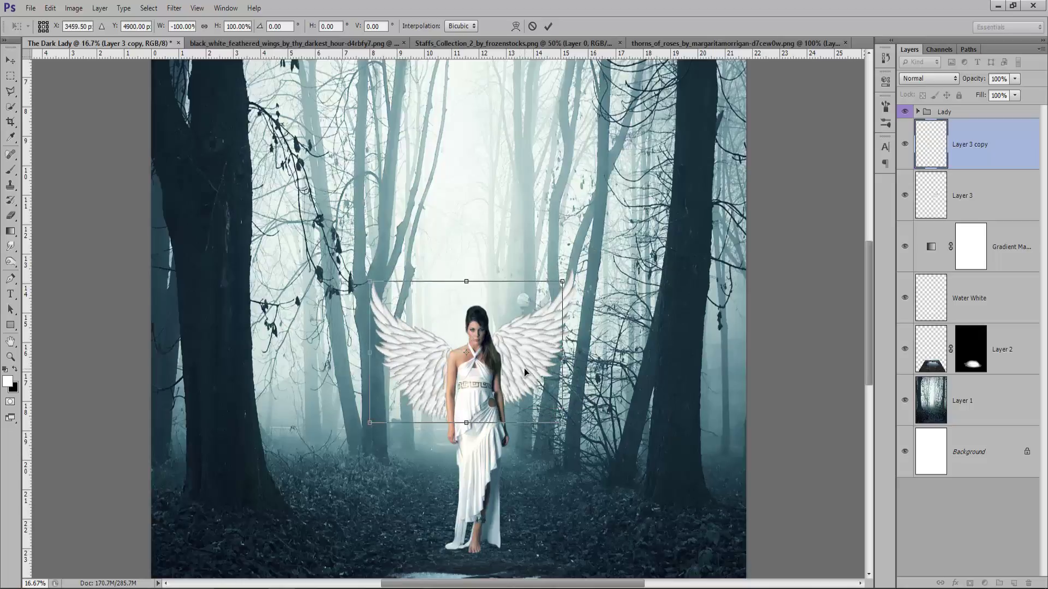
{"action": "key", "text": "Return"}
{"action": "left_click_drag", "start_coordinate": [532, 347], "coordinate": [531, 361]}
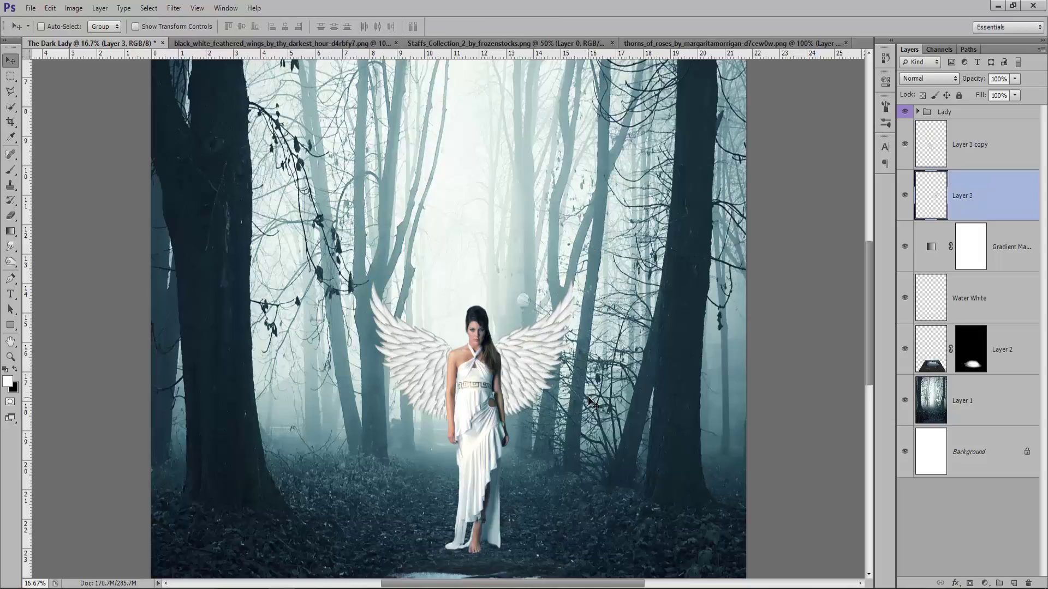
{"action": "key", "text": "ctrl+minus"}
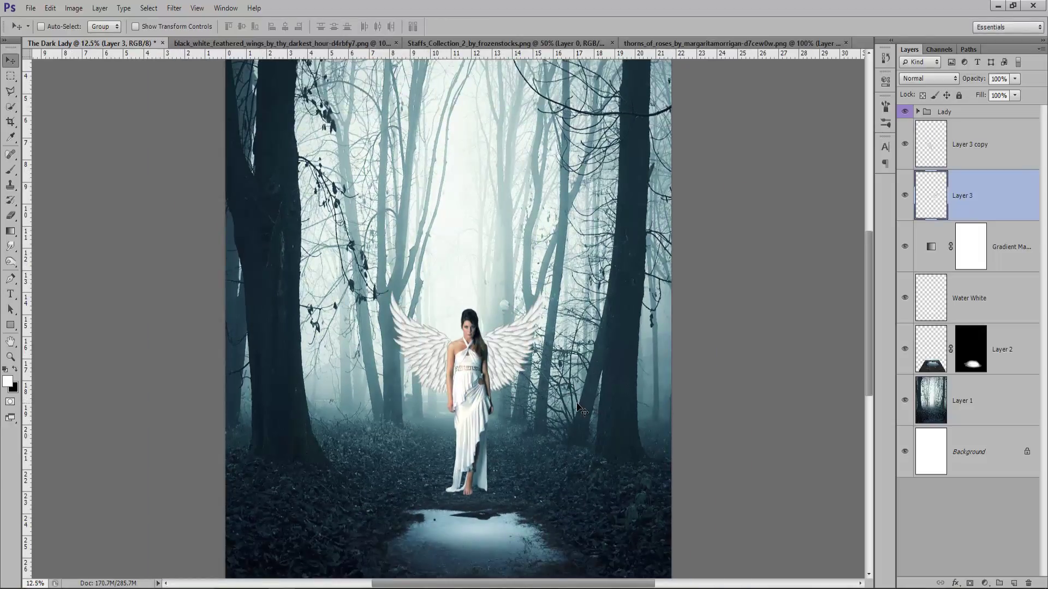
Step: Clip a Color Balance to Layer 3 copy: midtones Yellow/Blue -10, shadows +15 red and +37 blue
{"action": "key", "text": "ctrl+plus"}
{"action": "left_click", "coordinate": [1004, 155]}
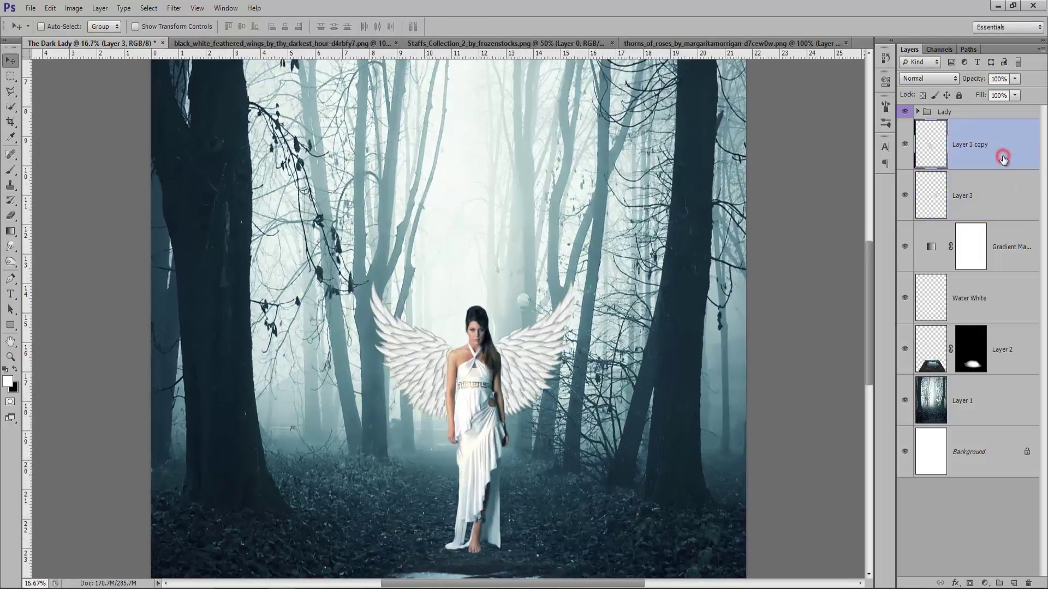
{"action": "left_click", "coordinate": [985, 581]}
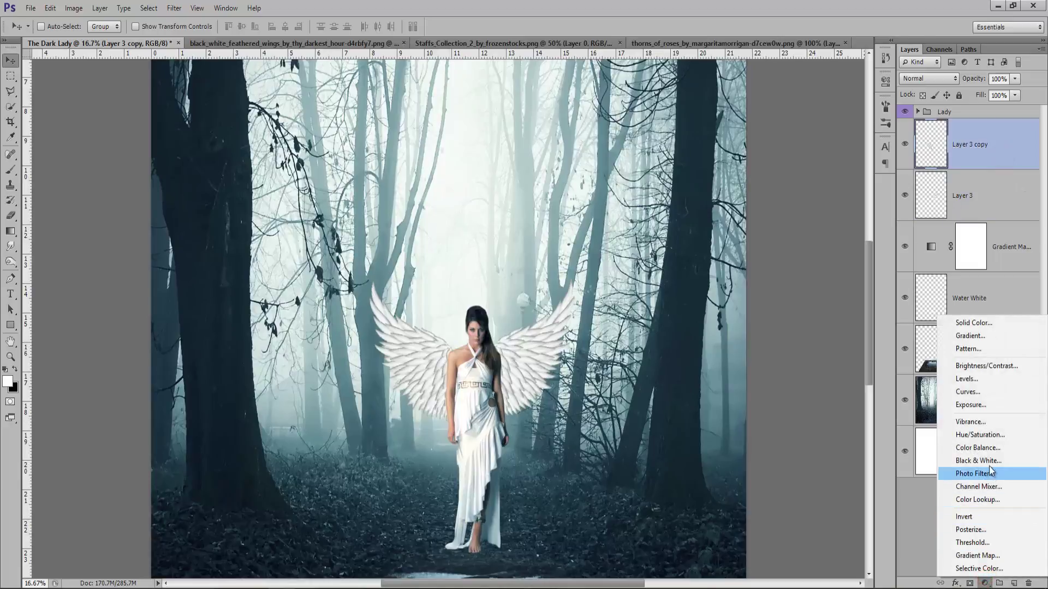
{"action": "left_click", "coordinate": [976, 452]}
{"action": "left_click", "coordinate": [789, 294]}
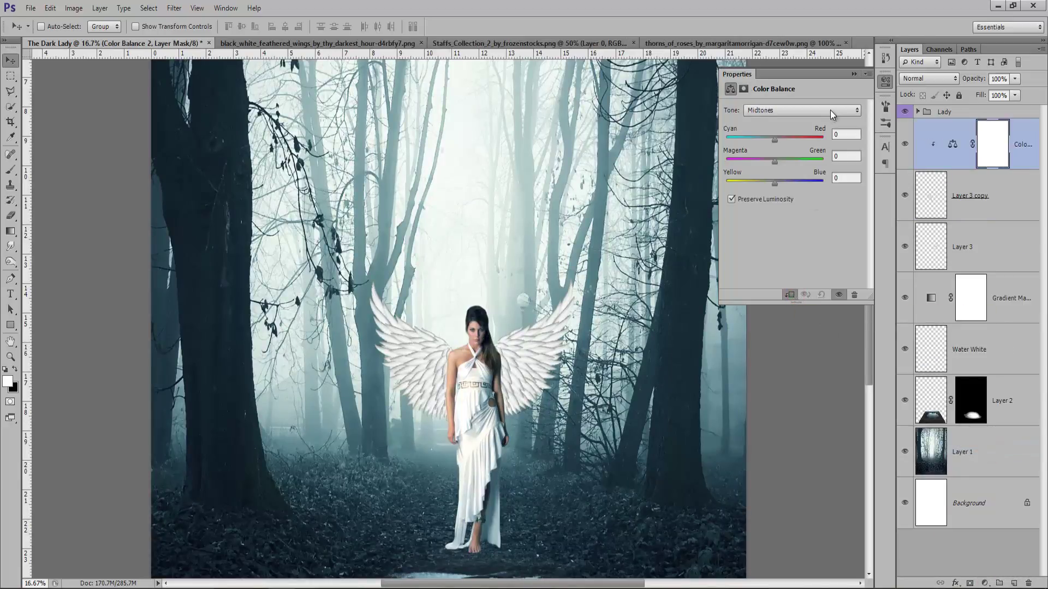
{"action": "left_click", "coordinate": [770, 185]}
{"action": "left_click", "coordinate": [810, 114]}
{"action": "left_click_drag", "start_coordinate": [776, 142], "coordinate": [780, 139]}
{"action": "left_click_drag", "start_coordinate": [777, 180], "coordinate": [784, 184]}
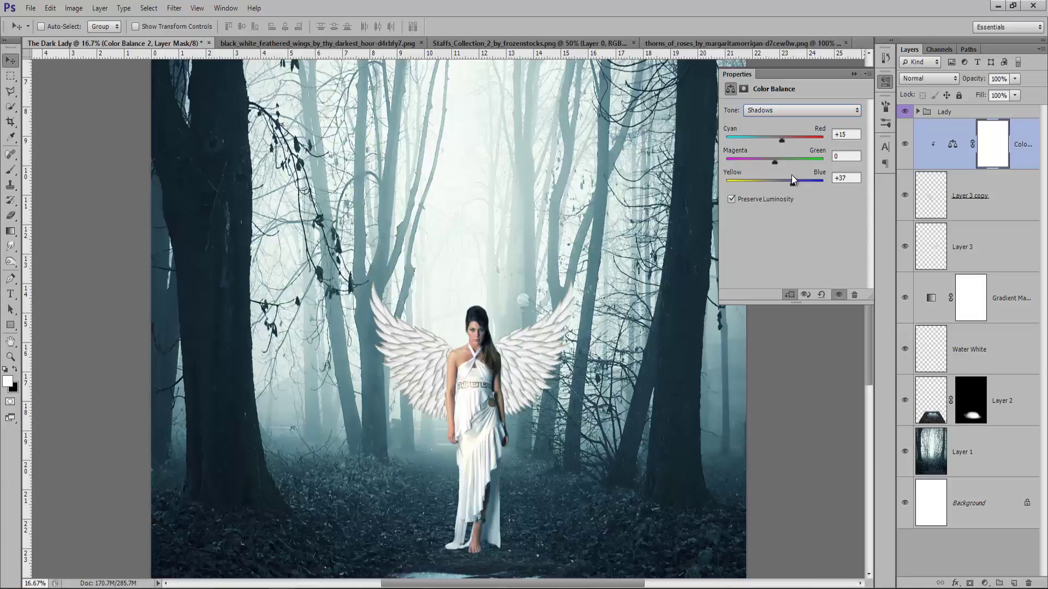
{"action": "left_click", "coordinate": [854, 74]}
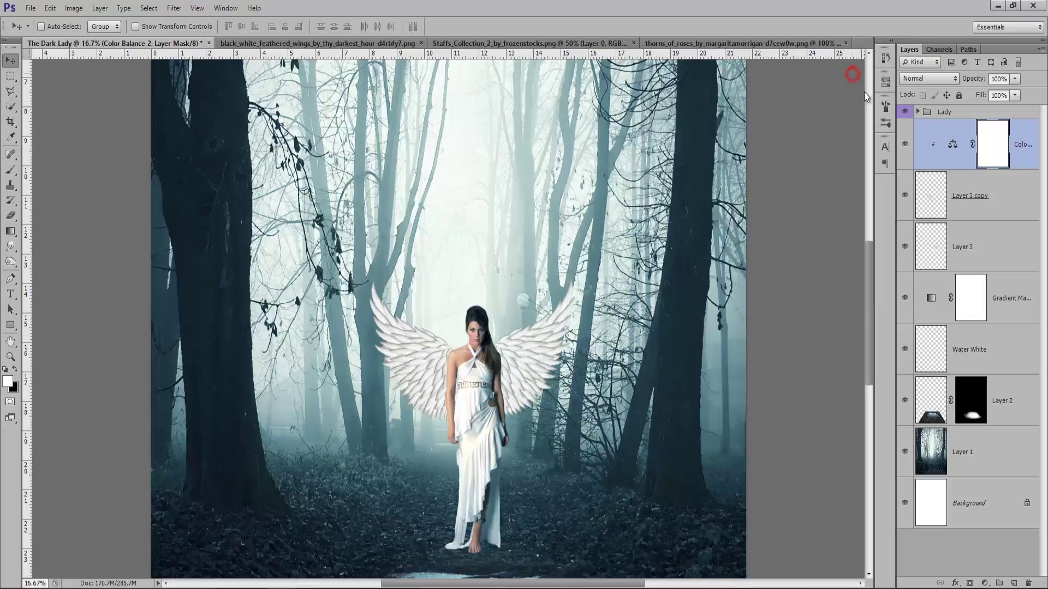
Step: Group Layer 3, Layer 3 copy and their Color Balance as 'Wings' with a green label
{"action": "left_click", "coordinate": [981, 247], "text": "shift"}
{"action": "key", "text": "ctrl+g"}
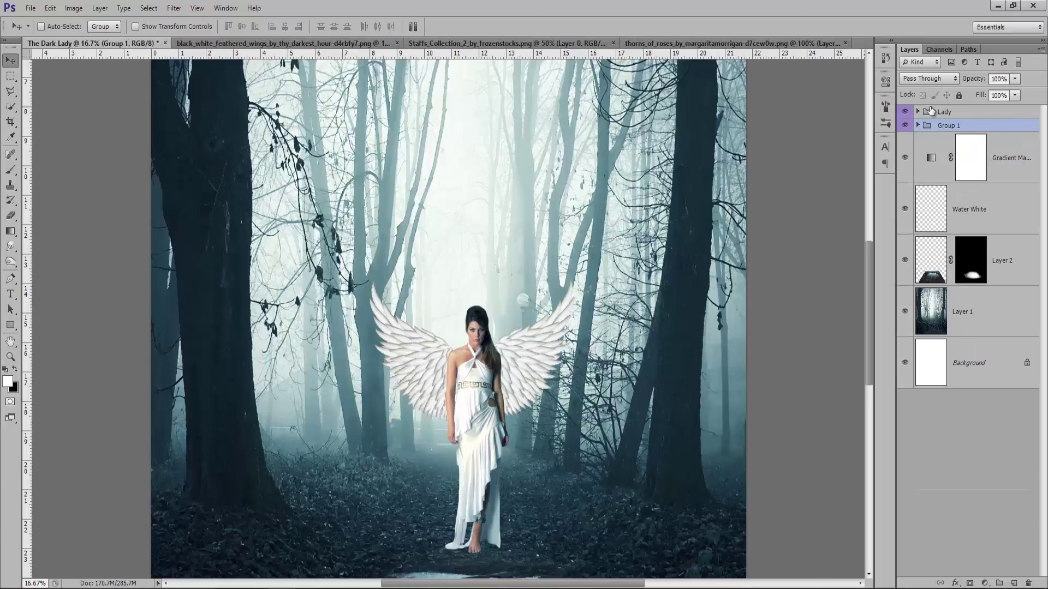
{"action": "double_click", "coordinate": [948, 127]}
{"action": "type", "text": "Wings"}
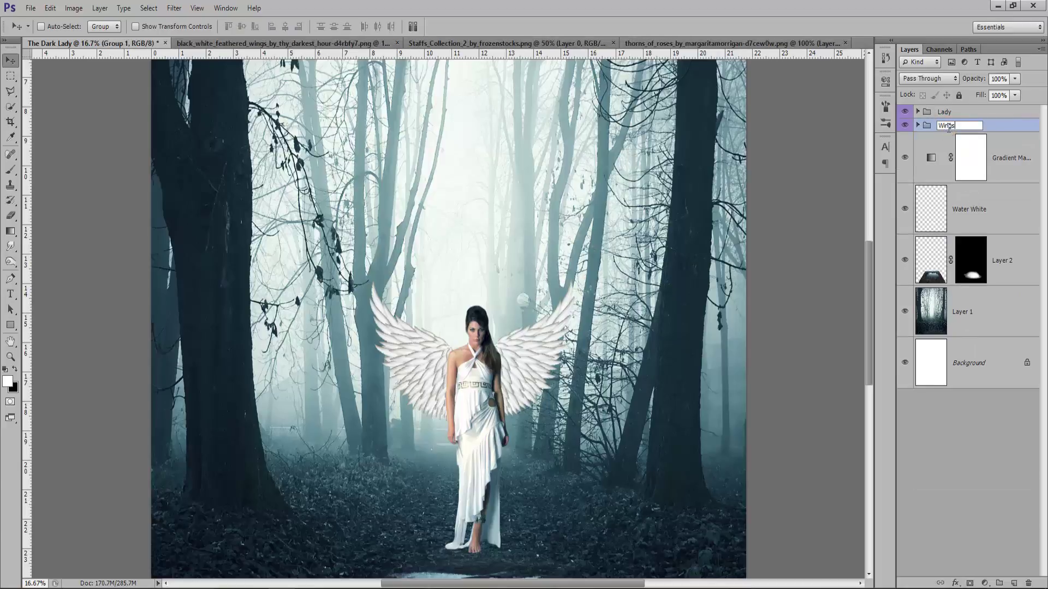
{"action": "key", "text": "Return"}
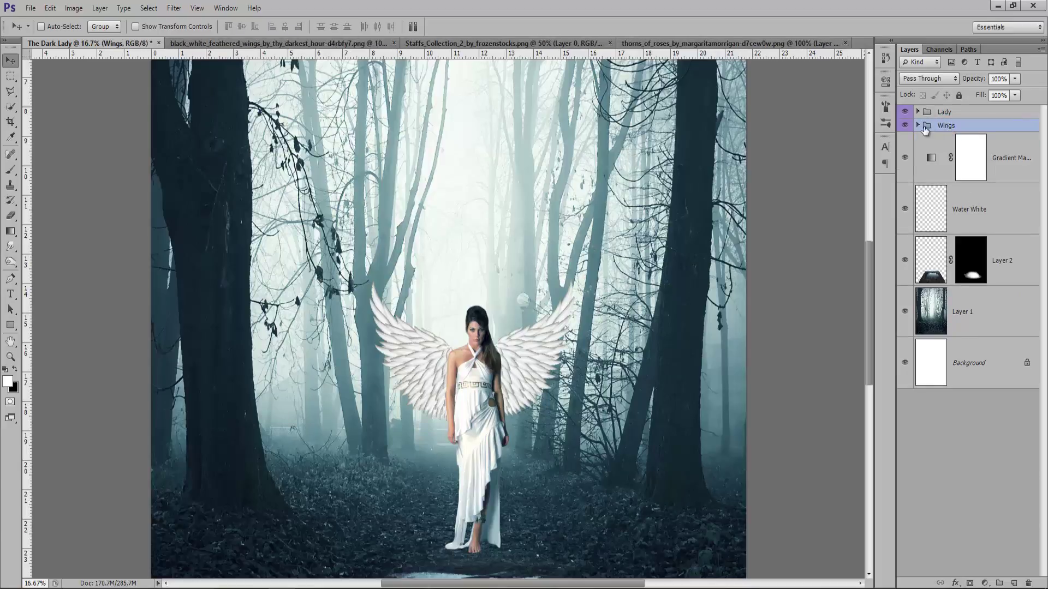
{"action": "right_click", "coordinate": [906, 125]}
{"action": "left_click", "coordinate": [912, 212]}
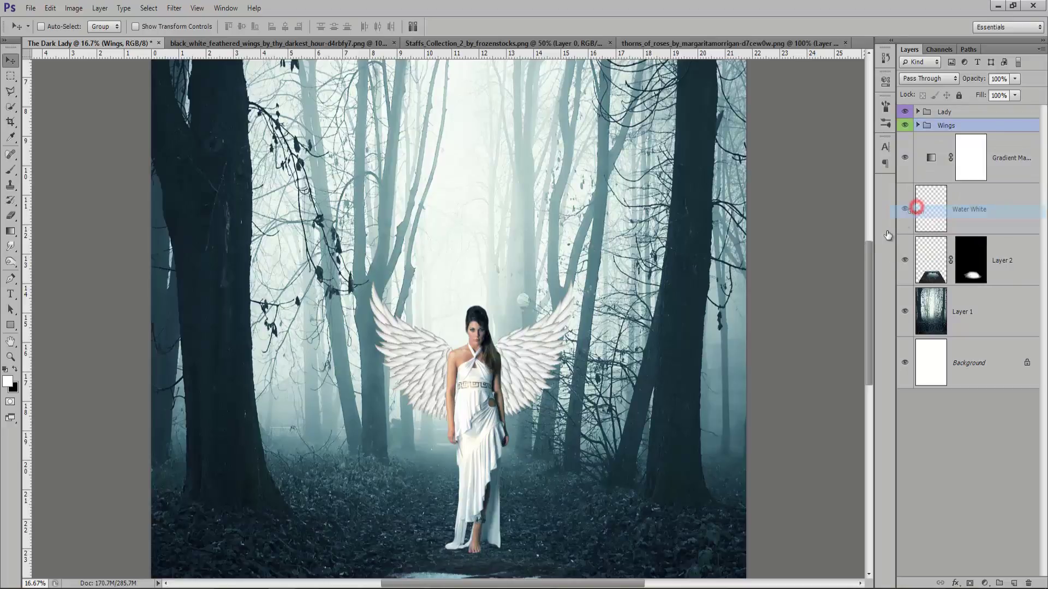
Step: Select the Lady group, discard a light gradient fill, and make black the foreground colour
{"action": "left_click", "coordinate": [972, 111]}
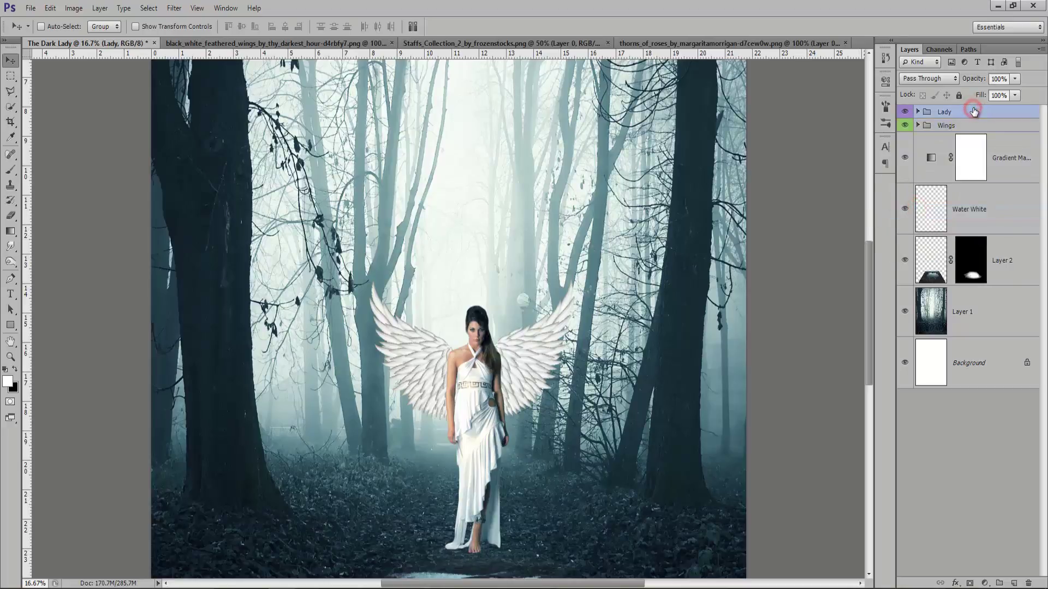
{"action": "key", "text": "ctrl+minus"}
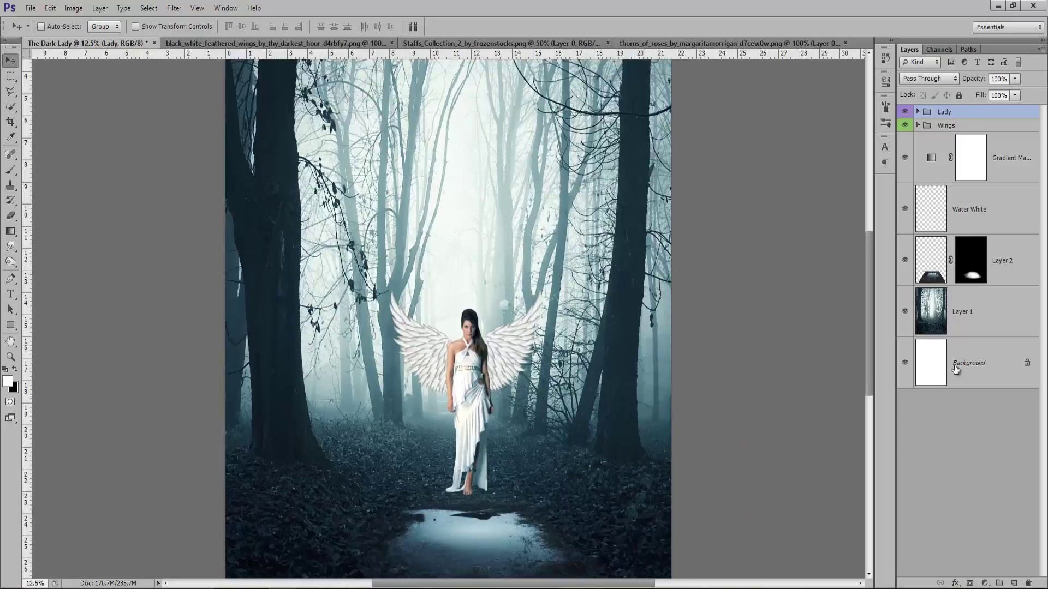
{"action": "left_click", "coordinate": [985, 583]}
{"action": "left_click", "coordinate": [999, 340]}
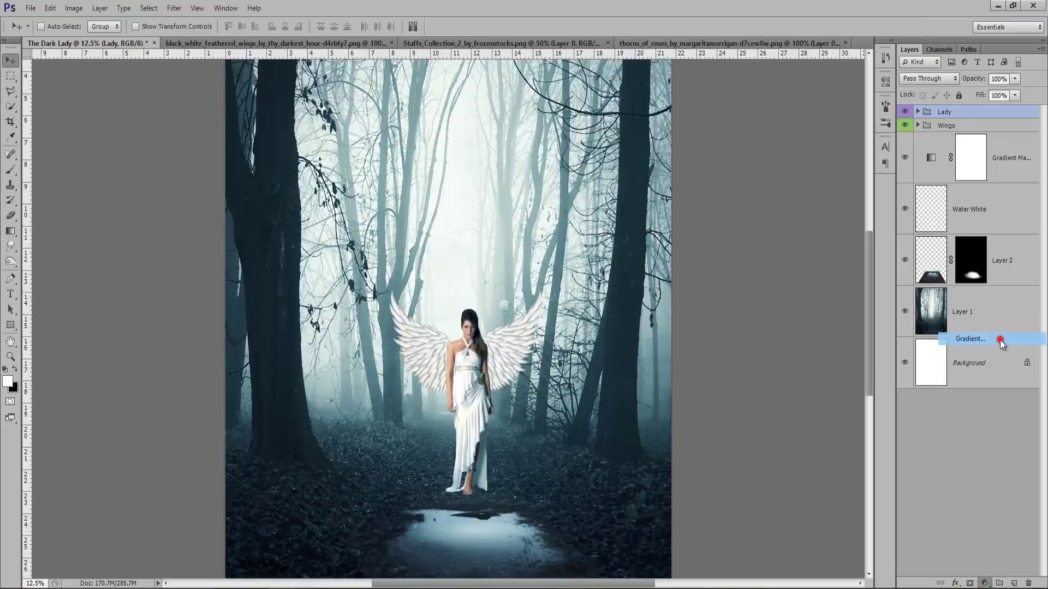
{"action": "left_click", "coordinate": [580, 203]}
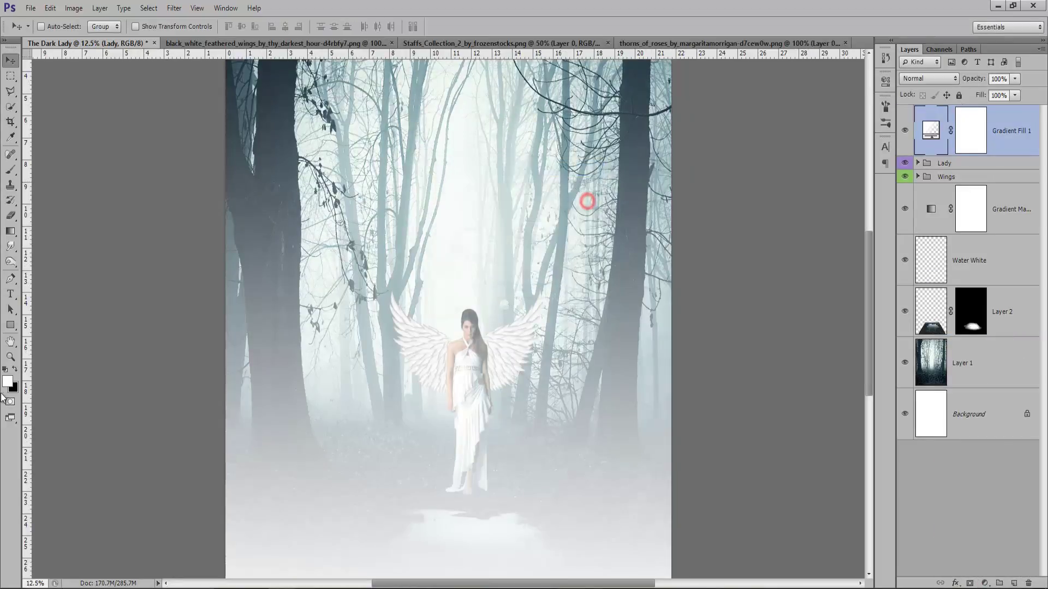
{"action": "left_click", "coordinate": [15, 369]}
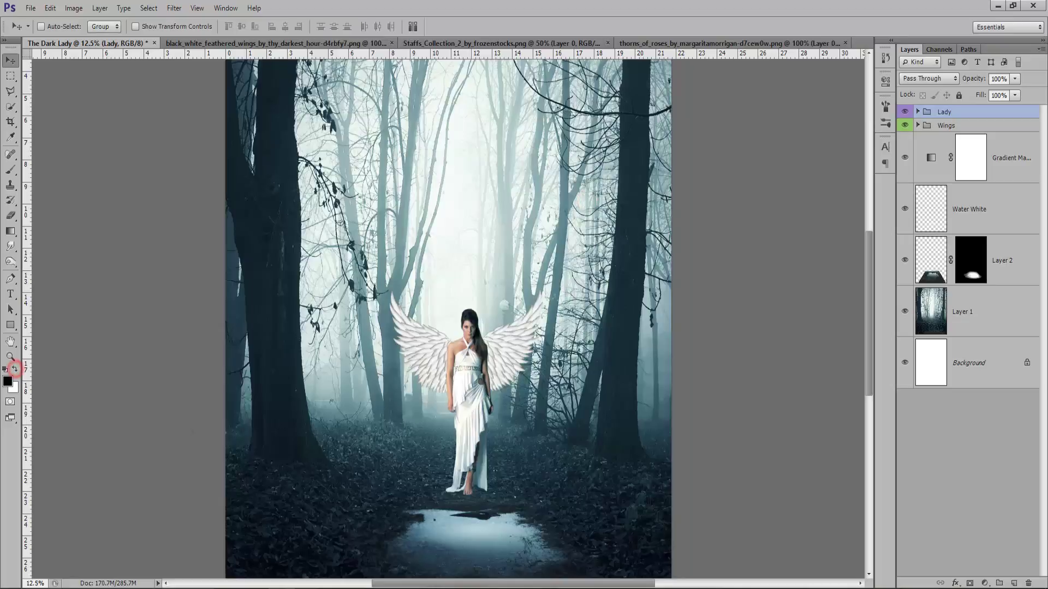
Step: Add a black Gradient Fill layer, Radial style, Reversed, with slightly larger scale as a vignette
{"action": "left_click", "coordinate": [985, 582]}
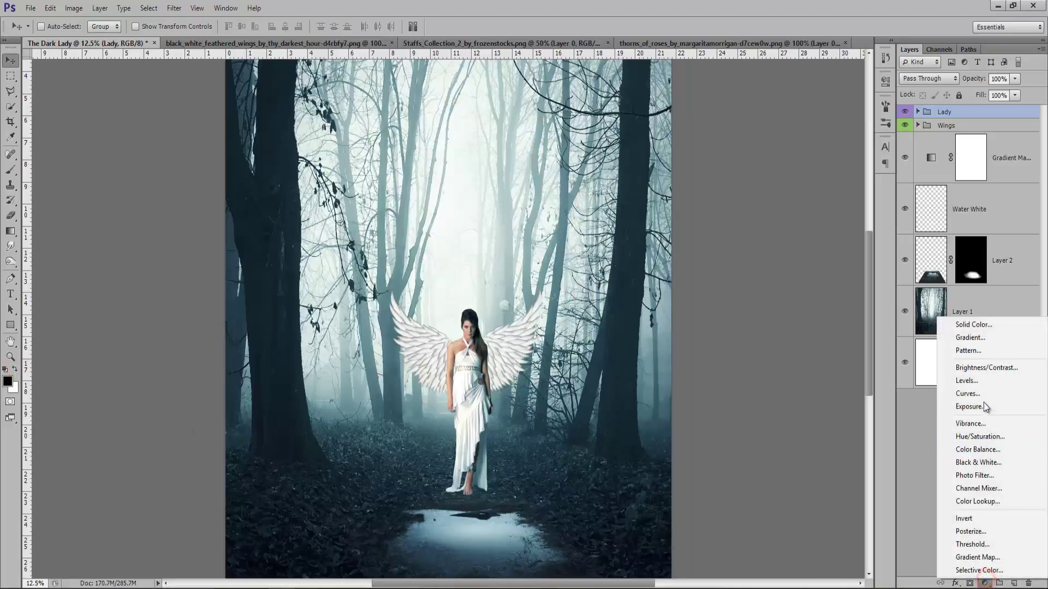
{"action": "left_click", "coordinate": [970, 339]}
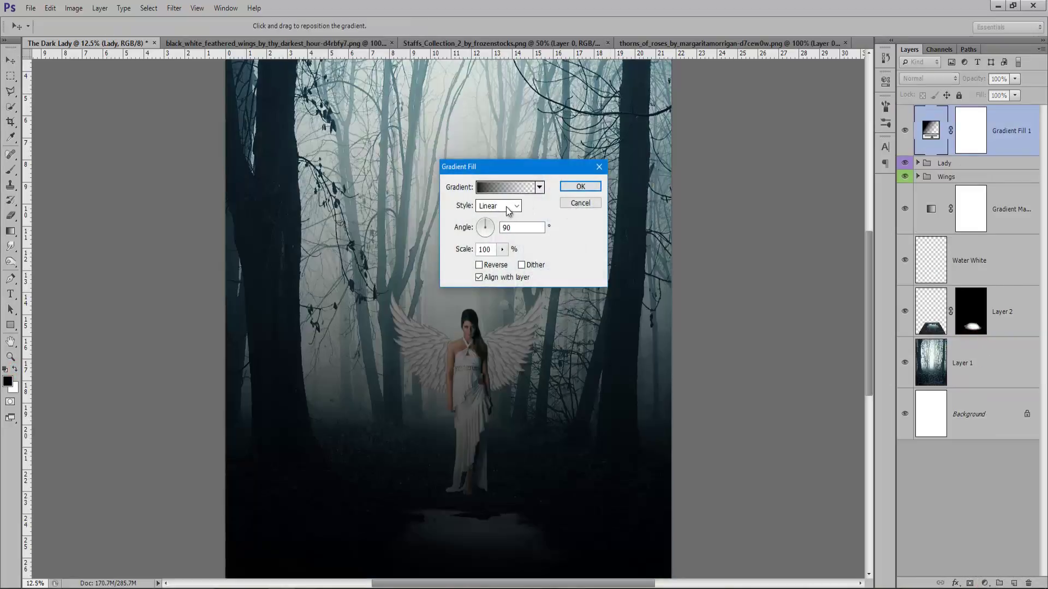
{"action": "left_click", "coordinate": [504, 205]}
{"action": "left_click", "coordinate": [491, 227]}
{"action": "left_click", "coordinate": [479, 264]}
{"action": "key", "text": "ctrl+minus"}
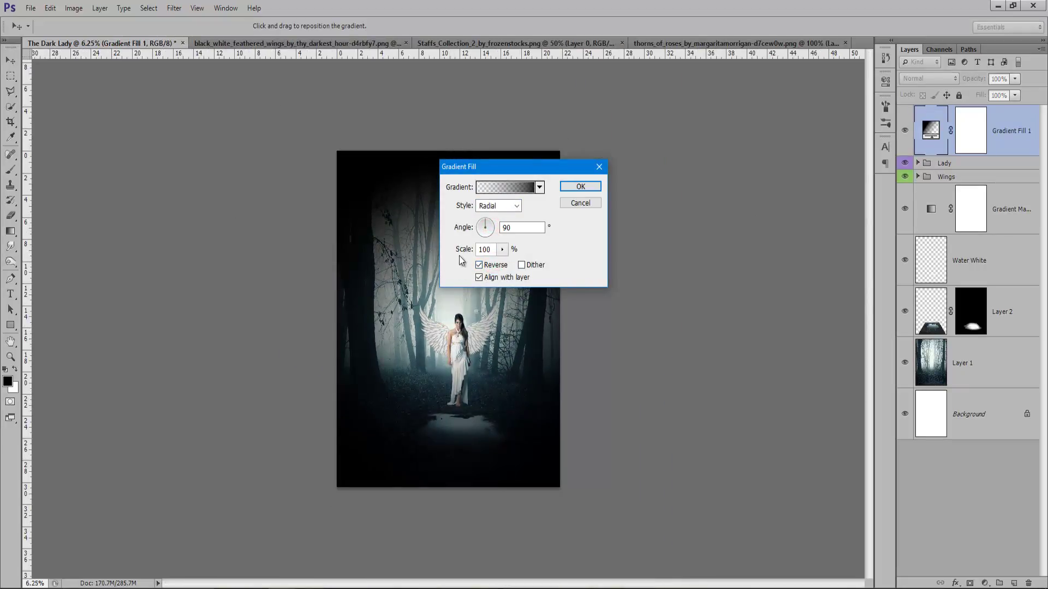
{"action": "left_click_drag", "start_coordinate": [460, 250], "coordinate": [493, 252]}
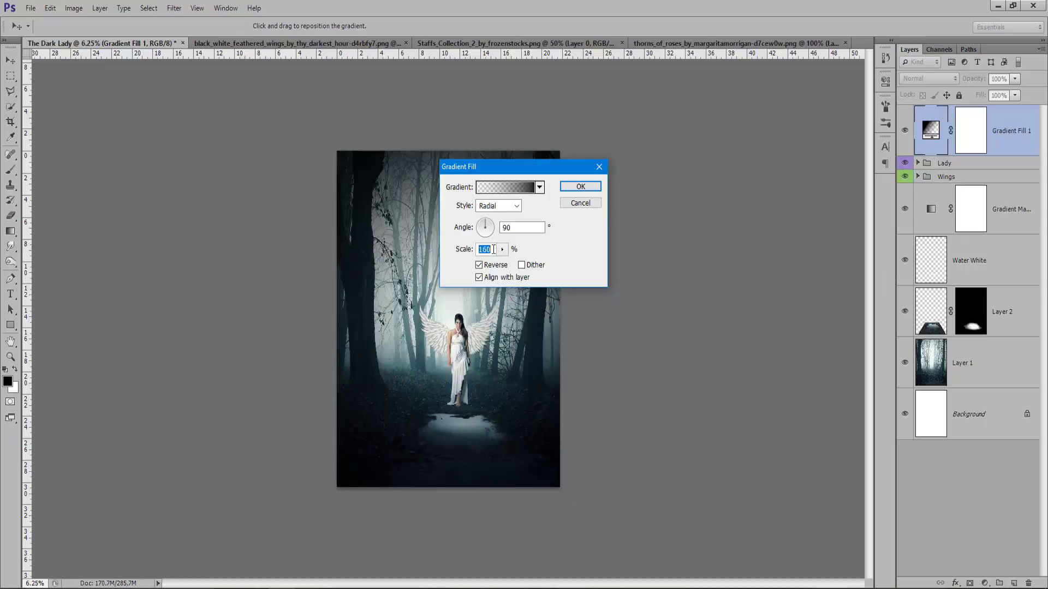
{"action": "left_click", "coordinate": [579, 186]}
{"action": "key", "text": "ctrl+plus"}
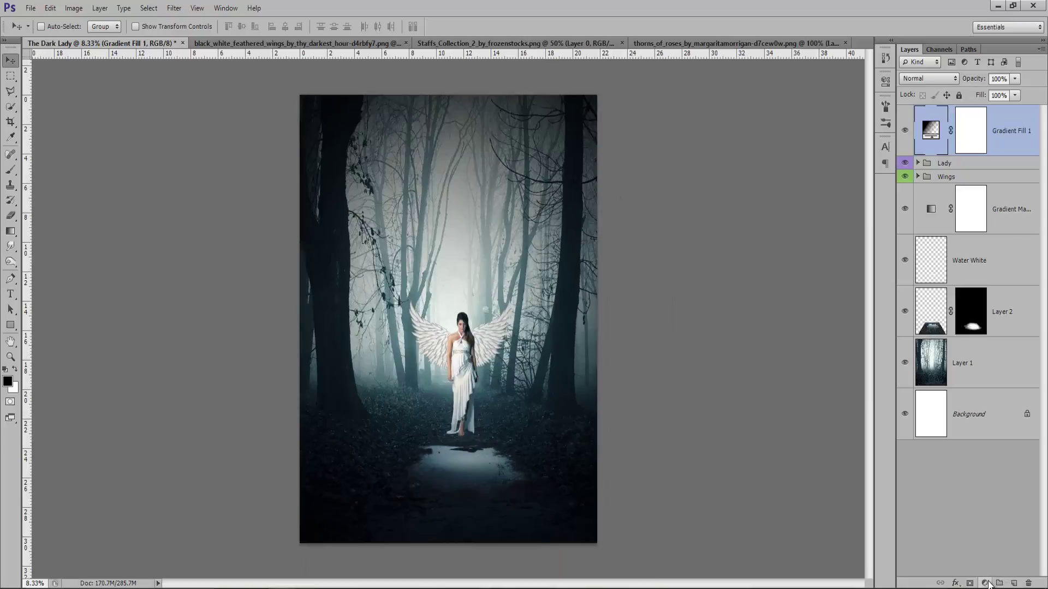
Step: Bring the golden staff into The Dark Lady composition and resize it taller and narrower
{"action": "left_click", "coordinate": [522, 42]}
{"action": "mouse_move", "coordinate": [532, 158]}
{"action": "left_mouse_down"}
{"action": "mouse_move", "coordinate": [138, 41]}
{"action": "mouse_move", "coordinate": [488, 266]}
{"action": "mouse_move", "coordinate": [490, 328]}
{"action": "left_mouse_up"}
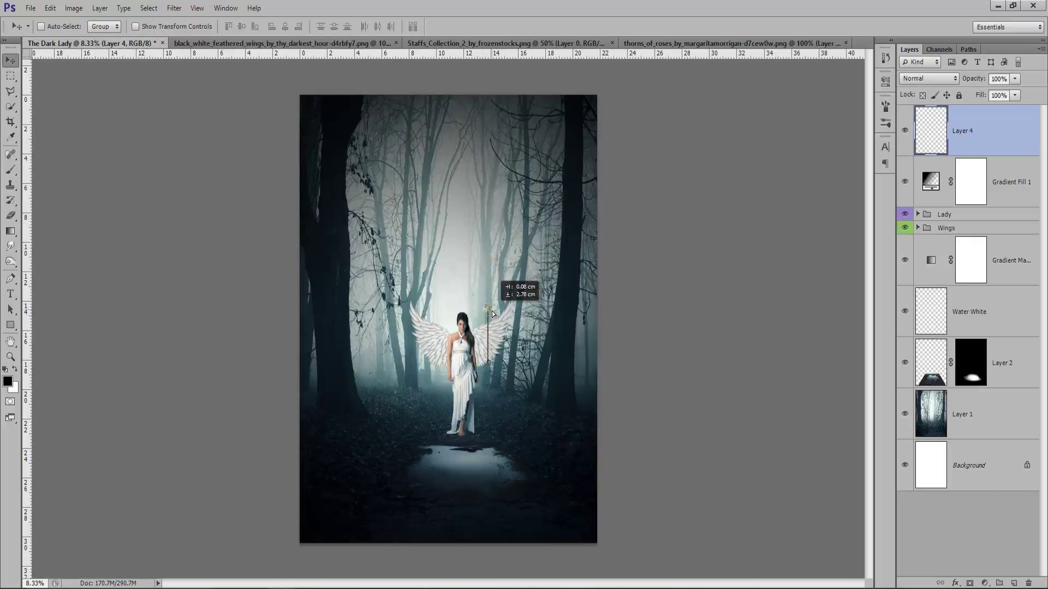
{"action": "key", "text": "ctrl+t"}
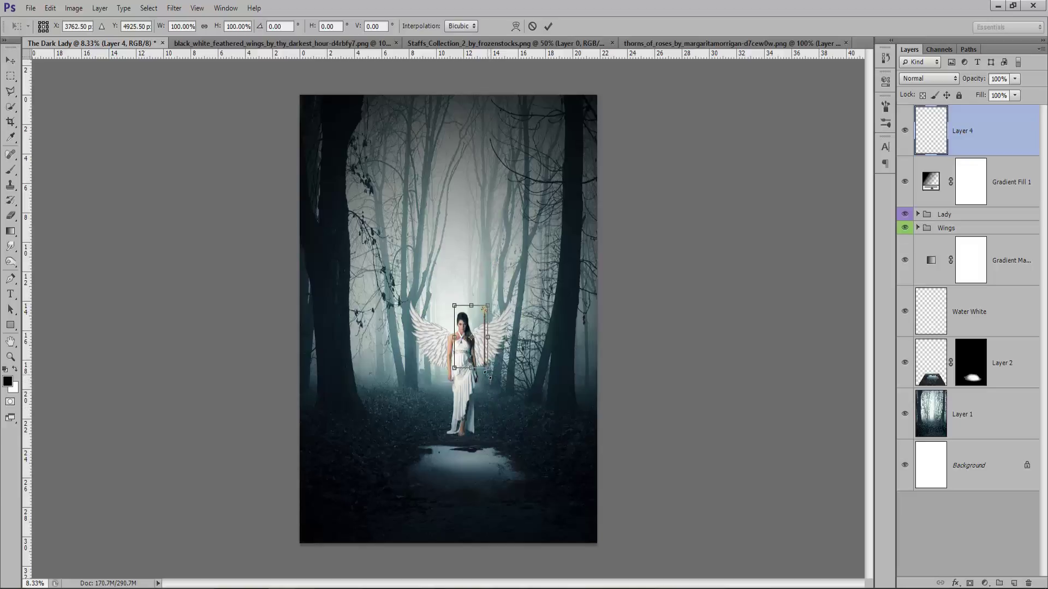
{"action": "mouse_move", "coordinate": [488, 368]}
{"action": "left_mouse_down"}
{"action": "mouse_move", "coordinate": [503, 458]}
{"action": "mouse_move", "coordinate": [533, 453]}
{"action": "left_mouse_up"}
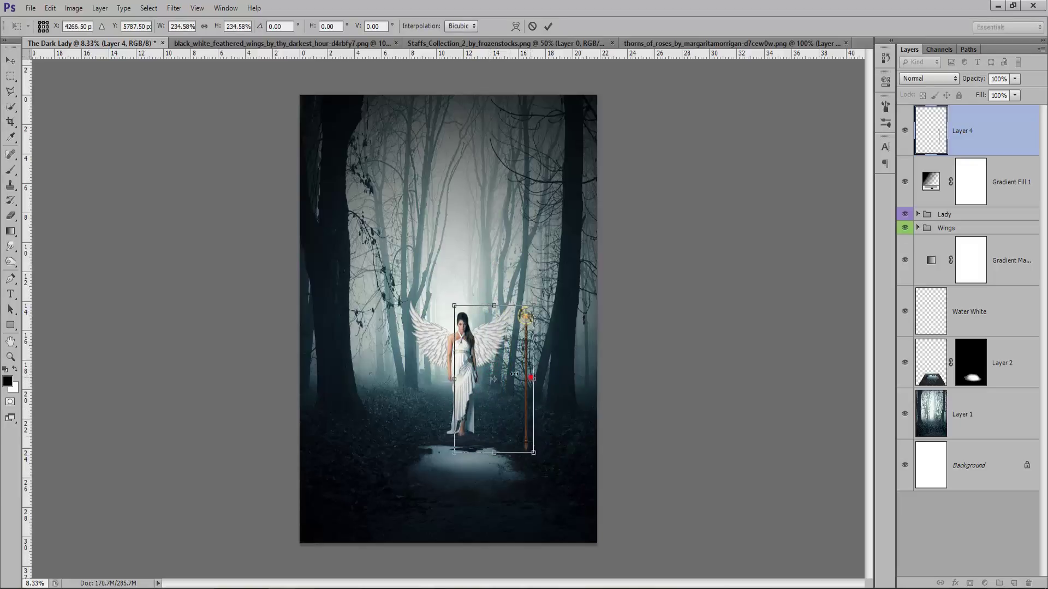
{"action": "mouse_move", "coordinate": [533, 378]}
{"action": "left_mouse_down"}
{"action": "mouse_move", "coordinate": [481, 355]}
{"action": "mouse_move", "coordinate": [500, 342]}
{"action": "mouse_move", "coordinate": [478, 329]}
{"action": "left_mouse_up"}
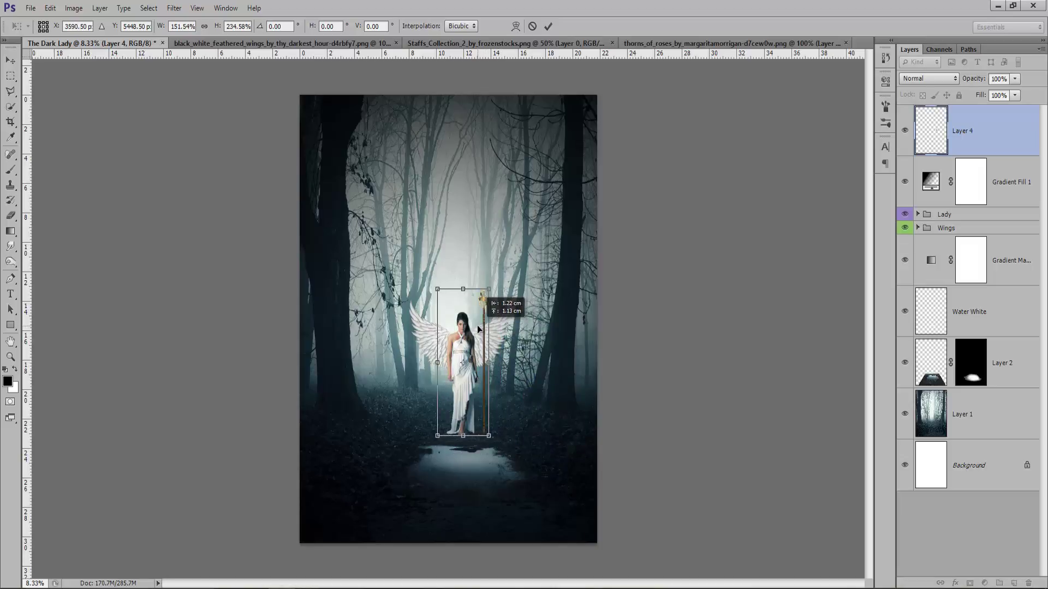
{"action": "key", "text": "Return"}
Step: Enlarge the staff further and position it up and left beside the lady
{"action": "key", "text": "ctrl+plus"}
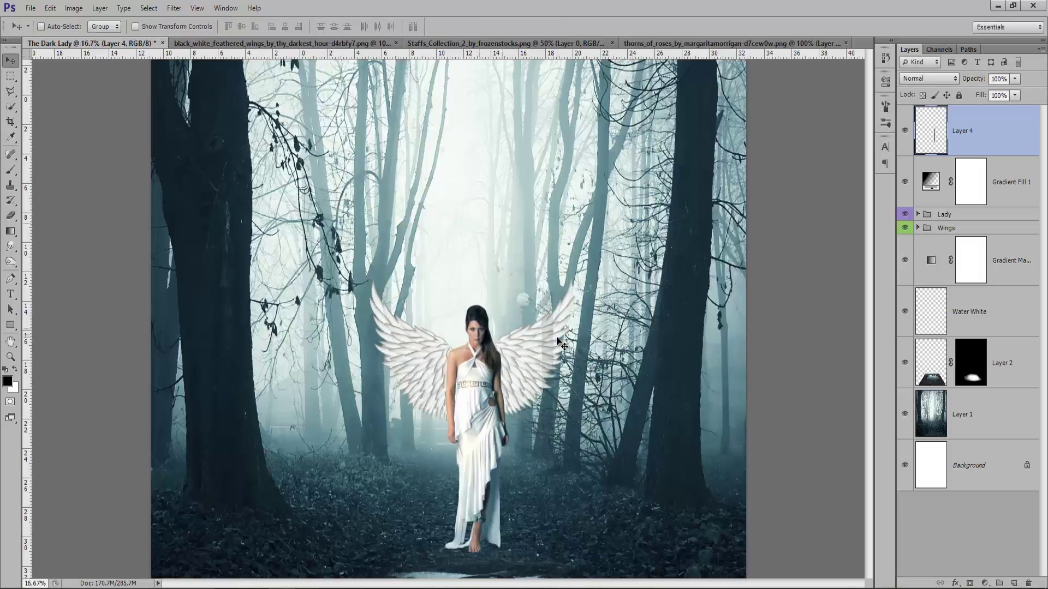
{"action": "key", "text": "ctrl+plus"}
{"action": "left_click_drag", "start_coordinate": [550, 273], "coordinate": [547, 273]}
{"action": "key", "text": "ctrl+t"}
{"action": "left_click_drag", "start_coordinate": [564, 221], "coordinate": [603, 233]}
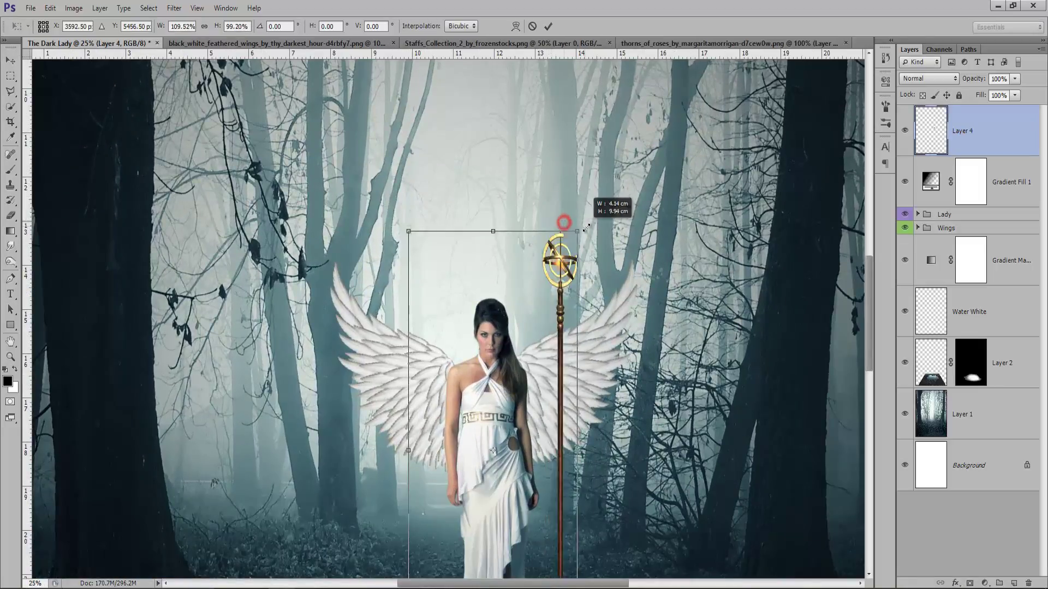
{"action": "key", "text": "Return"}
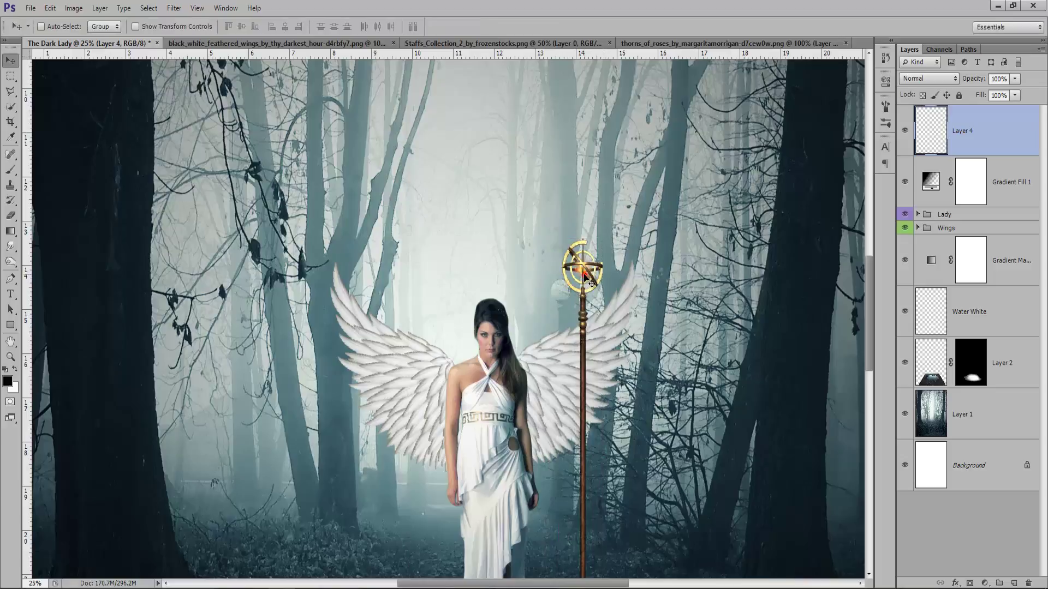
{"action": "left_click_drag", "start_coordinate": [582, 271], "coordinate": [540, 265]}
{"action": "key", "text": "ctrl+minus"}
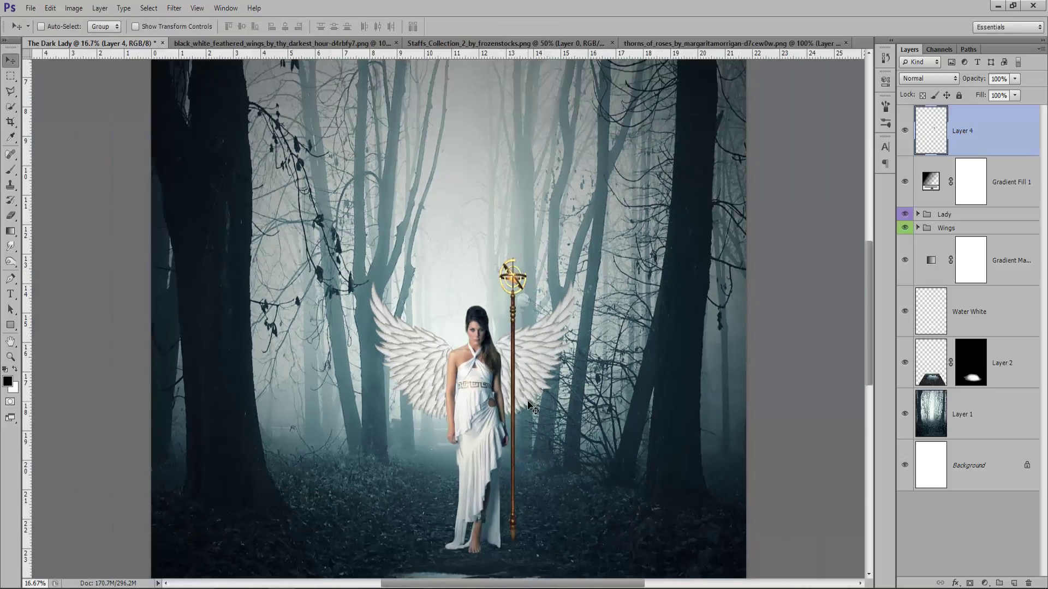
Step: Rename the staff layer to 'Weapone' and add an empty layer above it
{"action": "double_click", "coordinate": [965, 131]}
{"action": "type", "text": "eapon"}
{"action": "key", "text": "Return"}
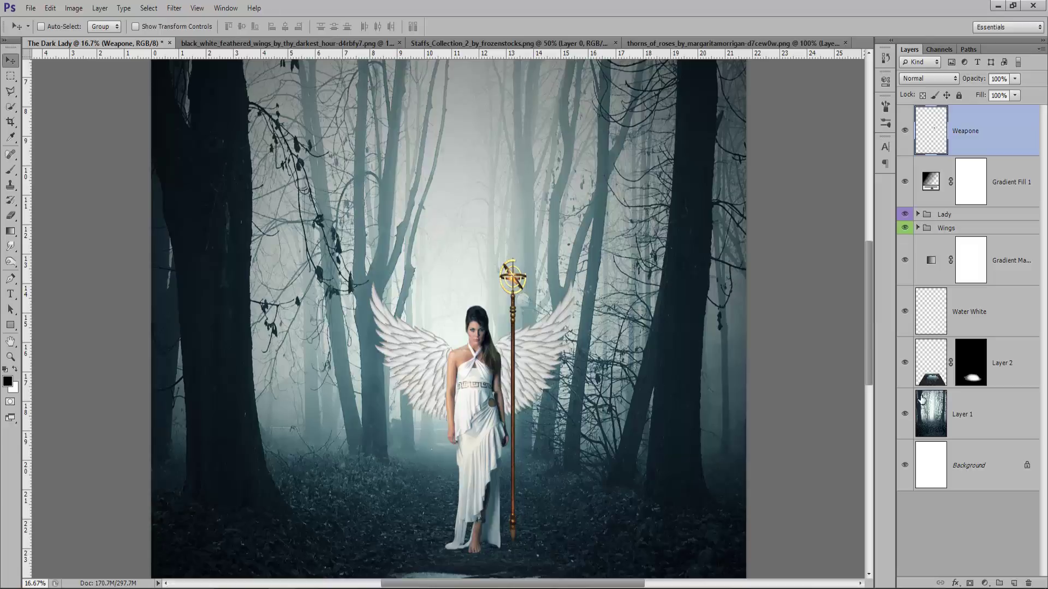
{"action": "left_click", "coordinate": [1014, 582]}
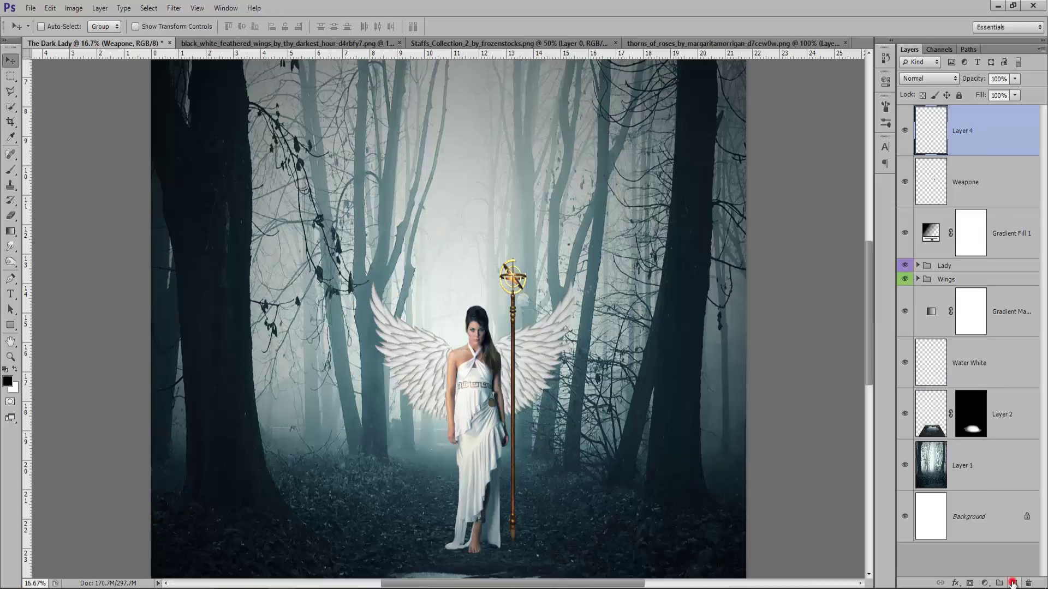
Step: Set the foreground colour to a bright yellow-gold
{"action": "left_click", "coordinate": [7, 381]}
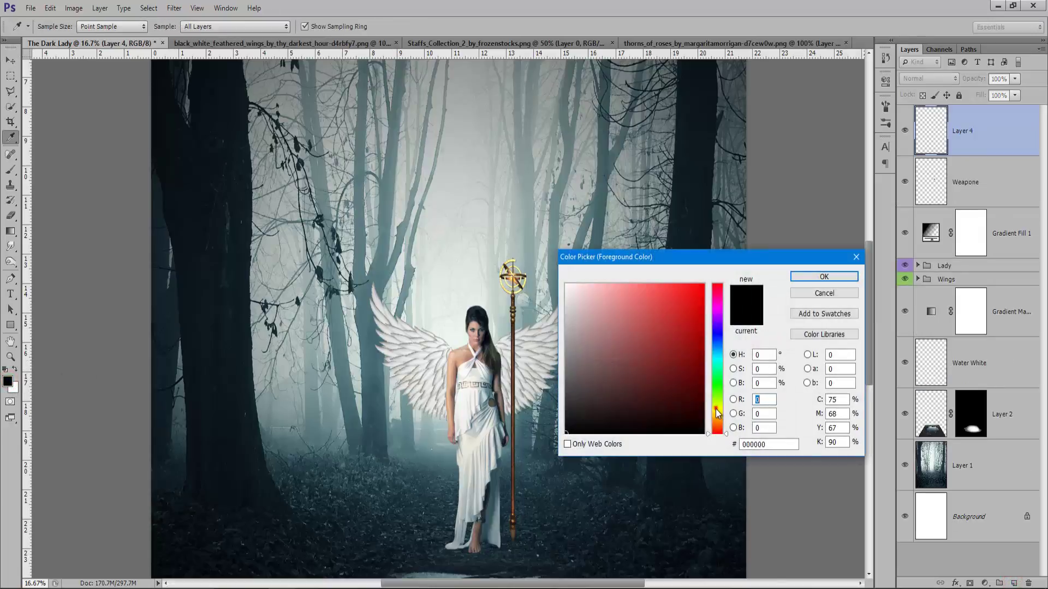
{"action": "left_click", "coordinate": [716, 420]}
{"action": "left_click_drag", "start_coordinate": [716, 421], "coordinate": [717, 419]}
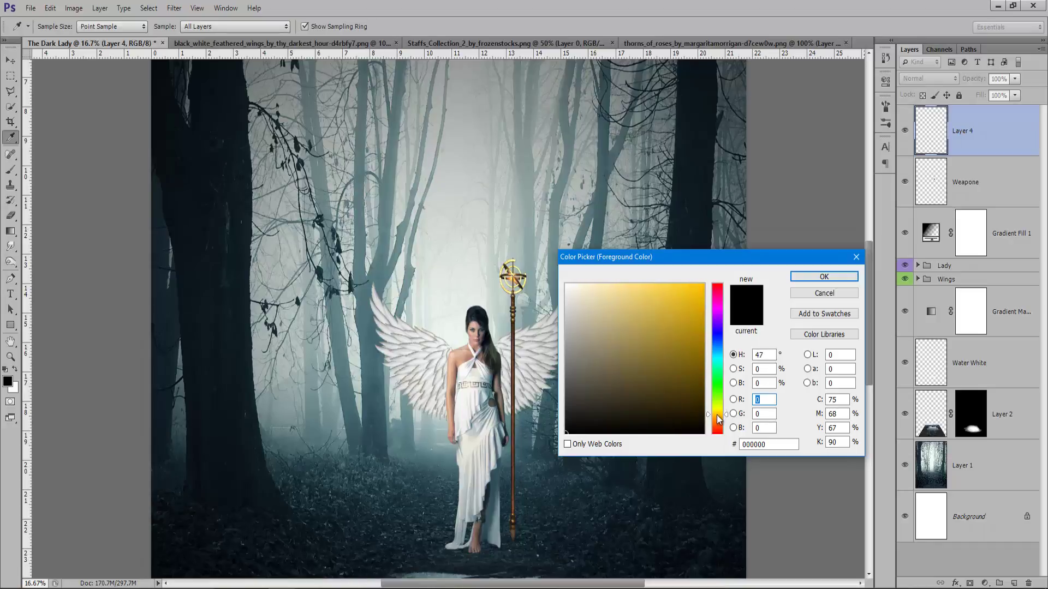
{"action": "left_click", "coordinate": [656, 368]}
{"action": "left_click", "coordinate": [810, 277]}
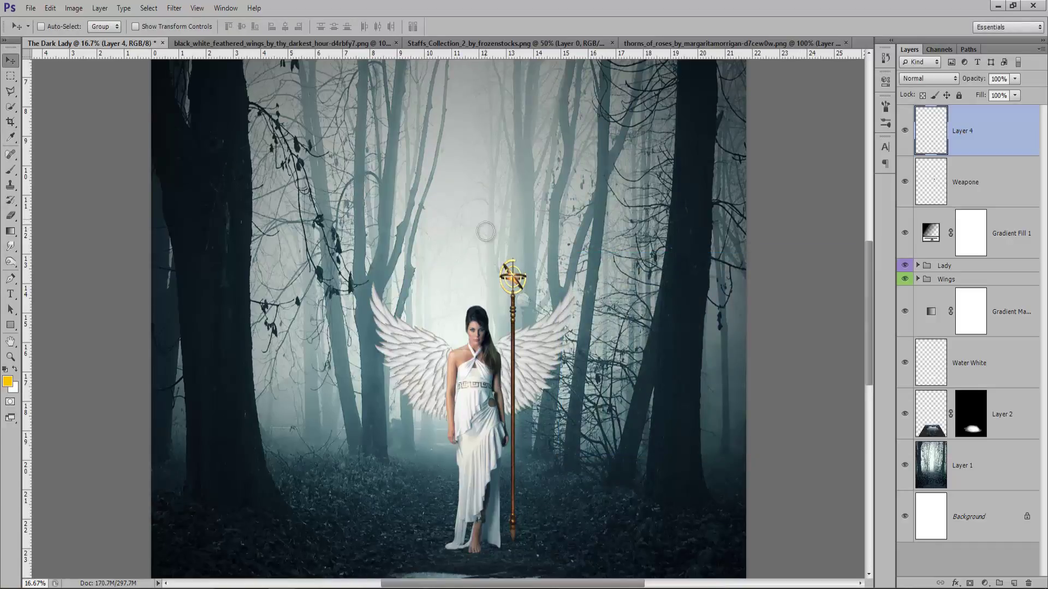
Step: Paint one large, soft, full-opacity gold dab over the staff's head
{"action": "key", "text": "b"}
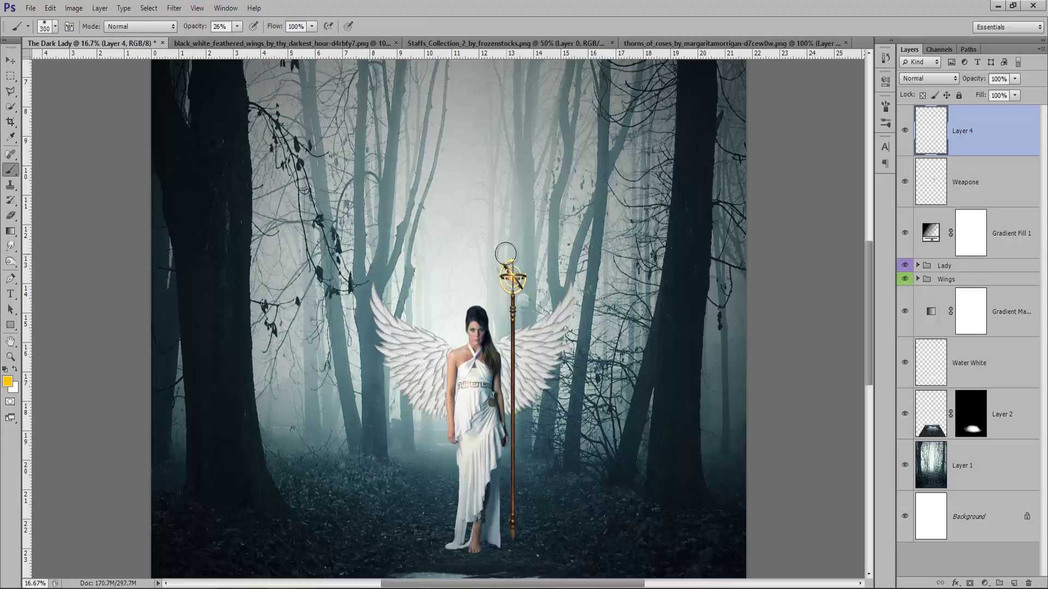
{"action": "left_click_drag", "start_coordinate": [505, 252], "coordinate": [551, 281]}
{"action": "left_click_drag", "start_coordinate": [189, 26], "coordinate": [197, 26]}
{"action": "left_click_drag", "start_coordinate": [470, 215], "coordinate": [492, 227]}
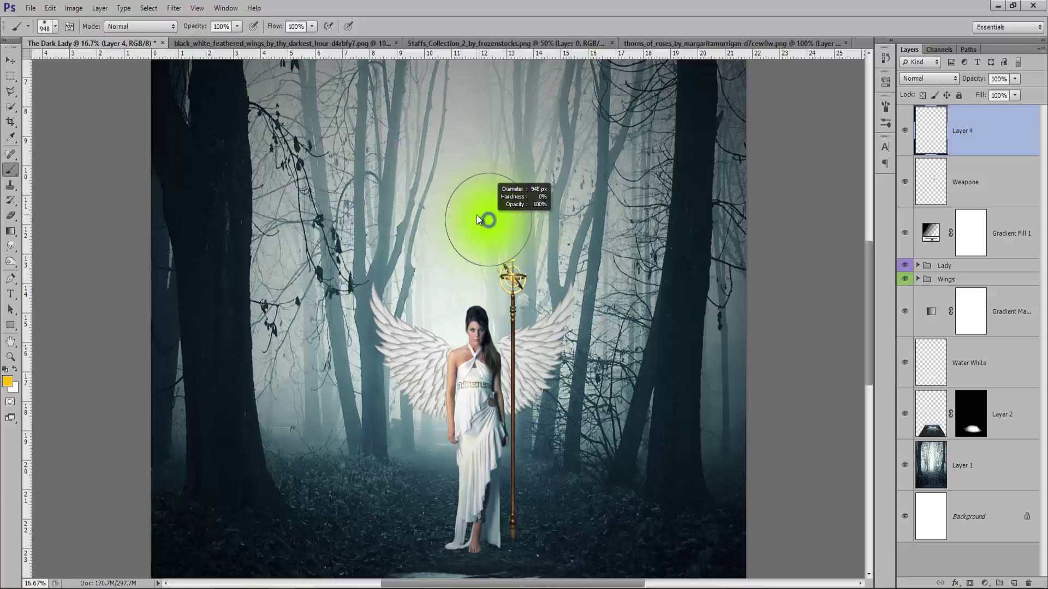
{"action": "left_click_drag", "start_coordinate": [472, 188], "coordinate": [488, 196]}
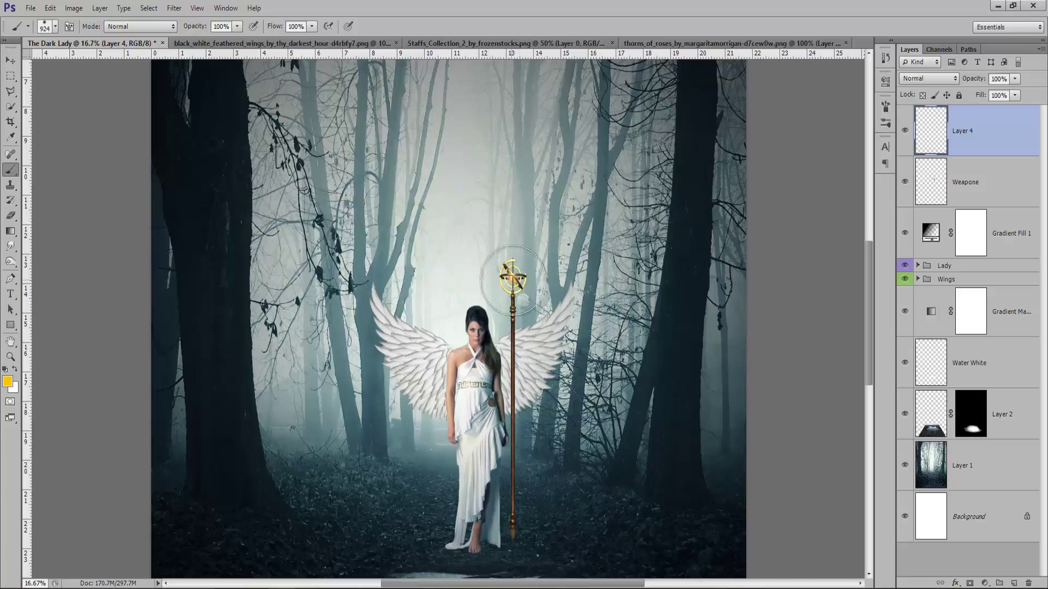
{"action": "left_click", "coordinate": [511, 280]}
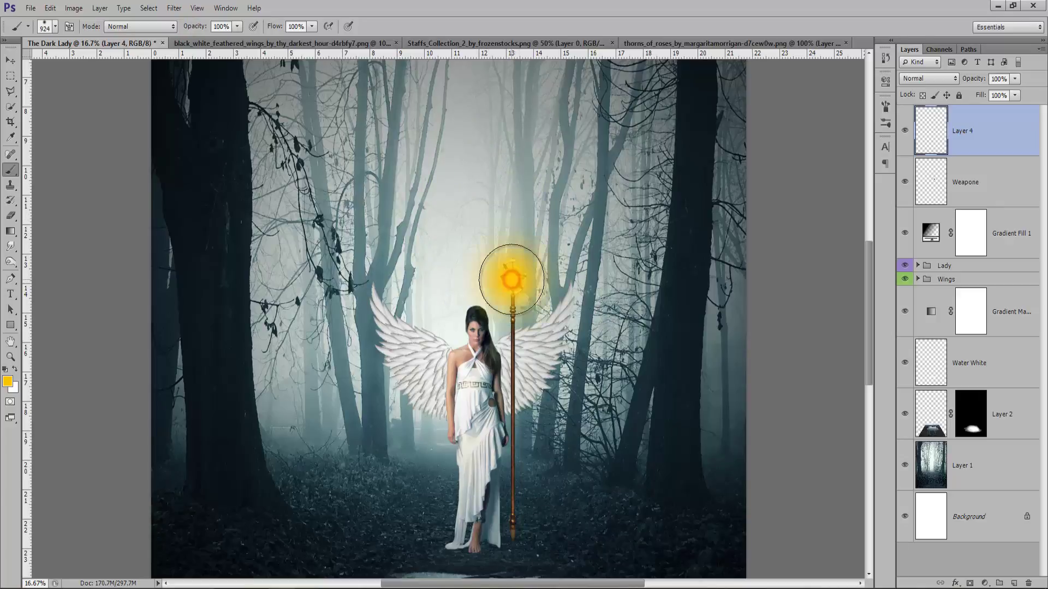
Step: Blend the gold glow layer as Screen and add an empty layer above, with white as colour
{"action": "left_click", "coordinate": [918, 79]}
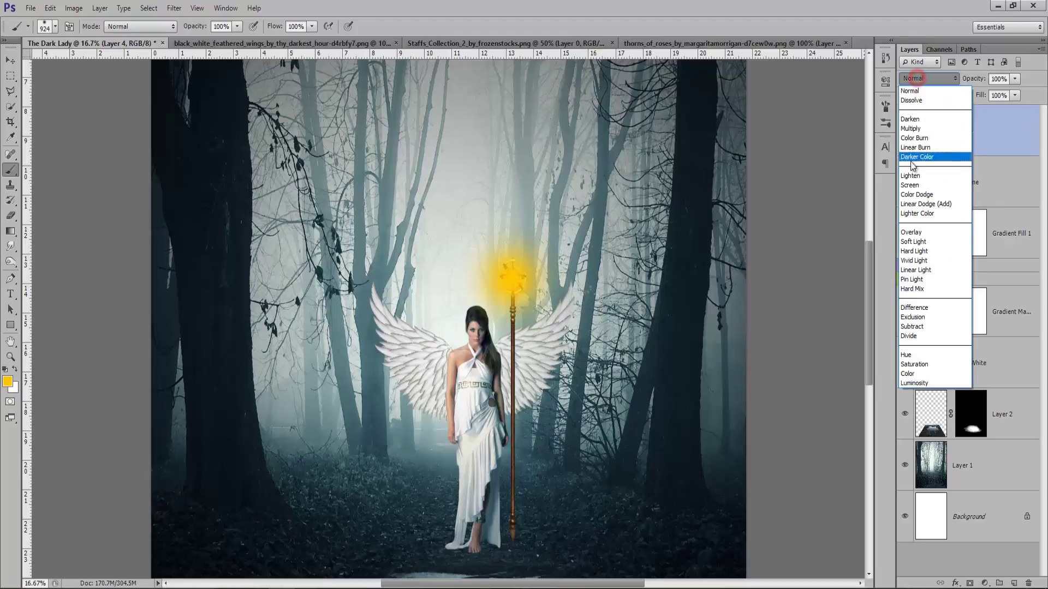
{"action": "left_click", "coordinate": [916, 183]}
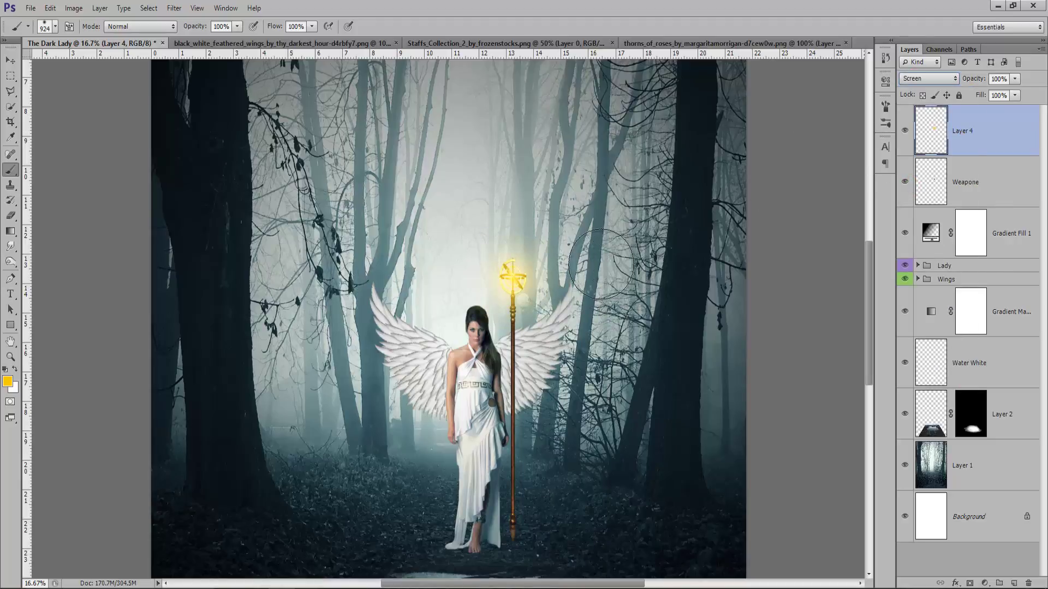
{"action": "left_click_drag", "start_coordinate": [591, 263], "coordinate": [556, 254]}
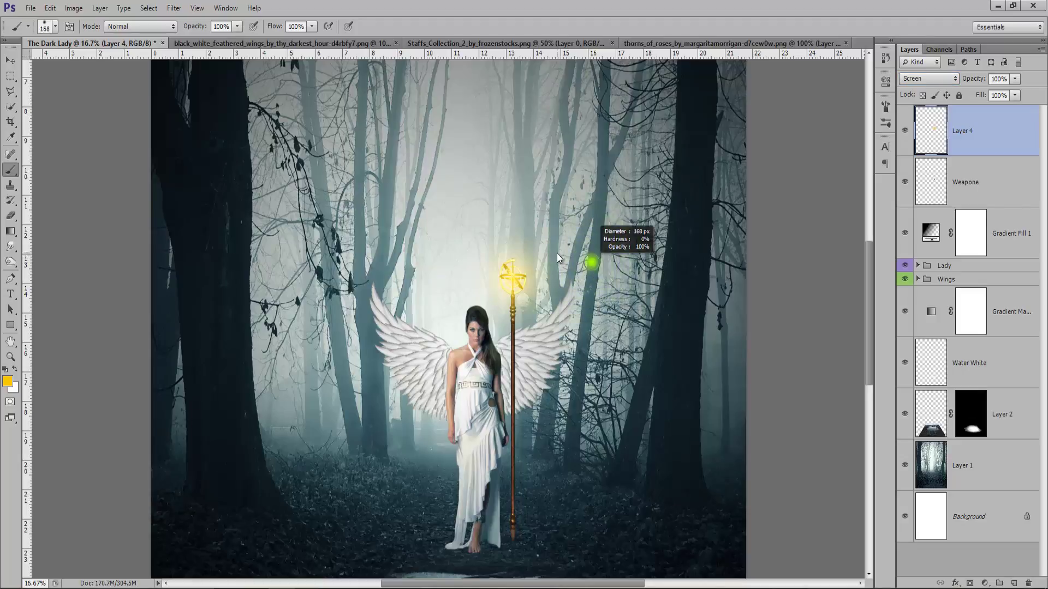
{"action": "left_click", "coordinate": [1015, 584]}
{"action": "left_click", "coordinate": [15, 369]}
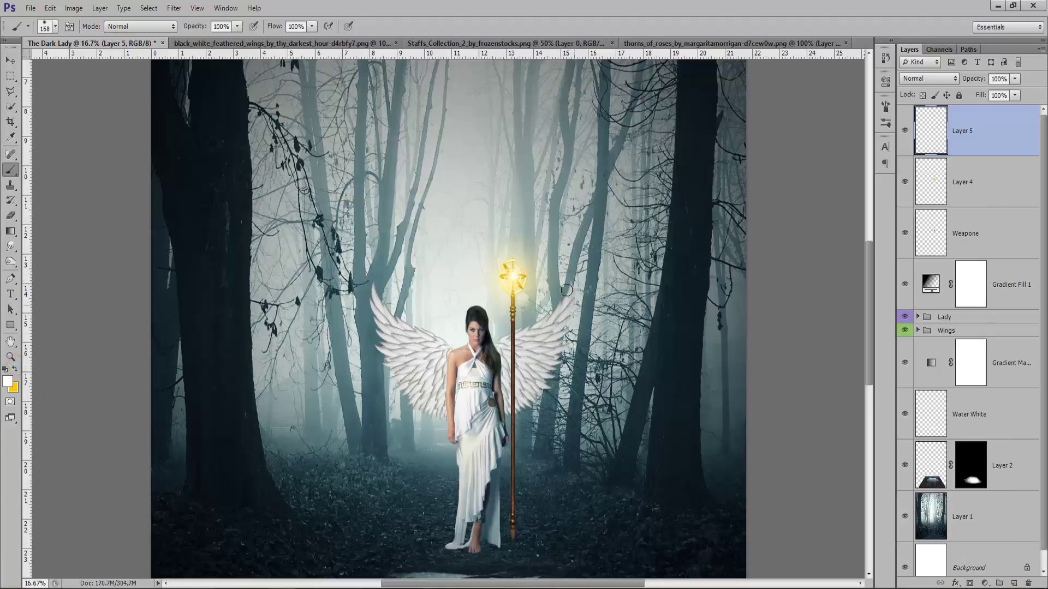
Step: Change Layer 5's blend mode to Soft Light
{"action": "left_click", "coordinate": [938, 81]}
{"action": "left_click", "coordinate": [913, 242]}
{"action": "key", "text": "ctrl+minus"}
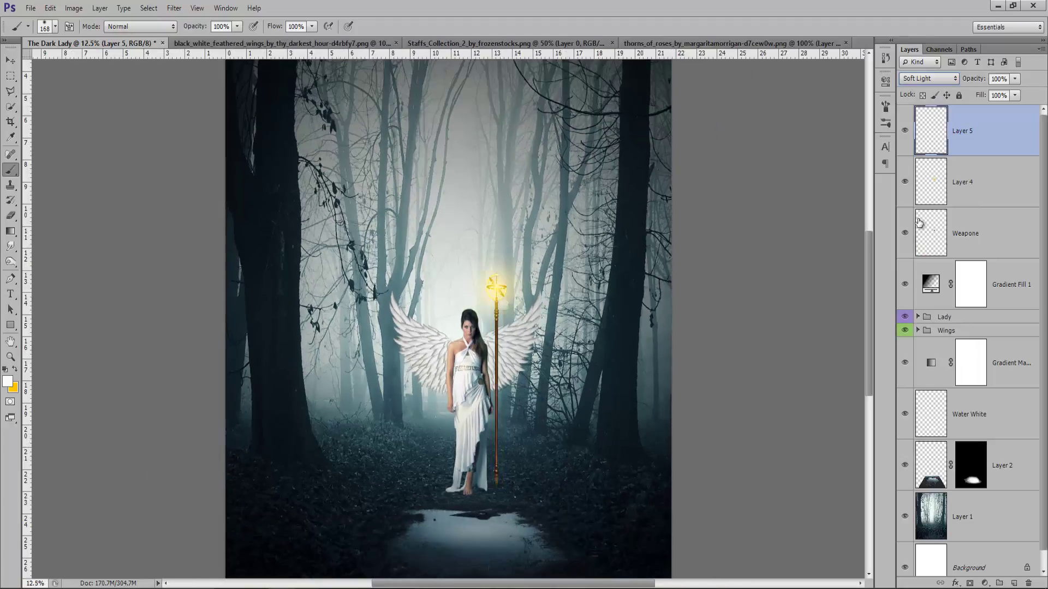
Step: Rename the newest layer 'White' and the gold glow layer 'Deep Yellow'
{"action": "key", "text": "ctrl+plus"}
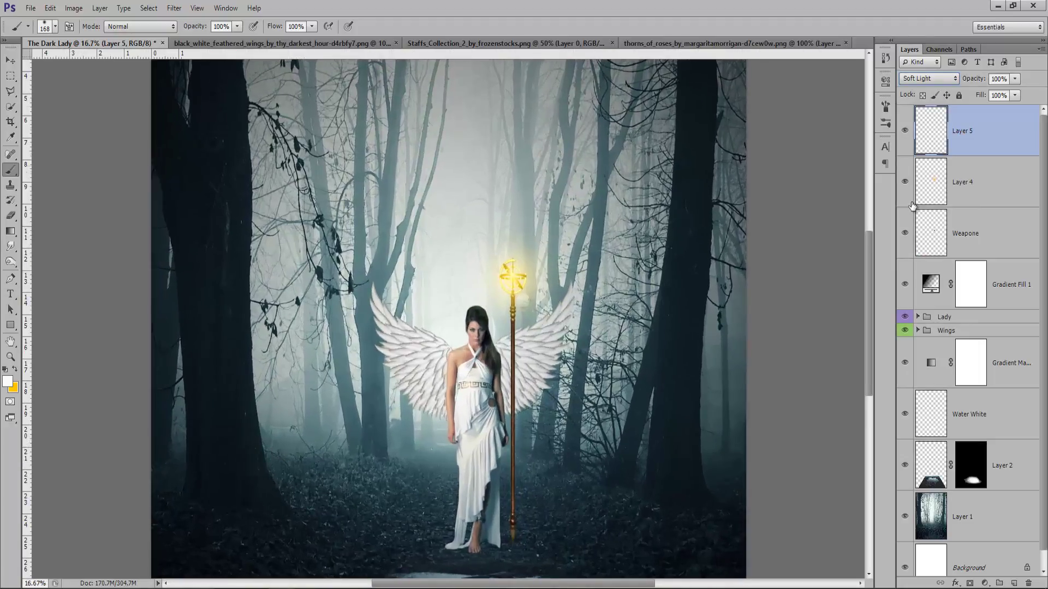
{"action": "double_click", "coordinate": [963, 132]}
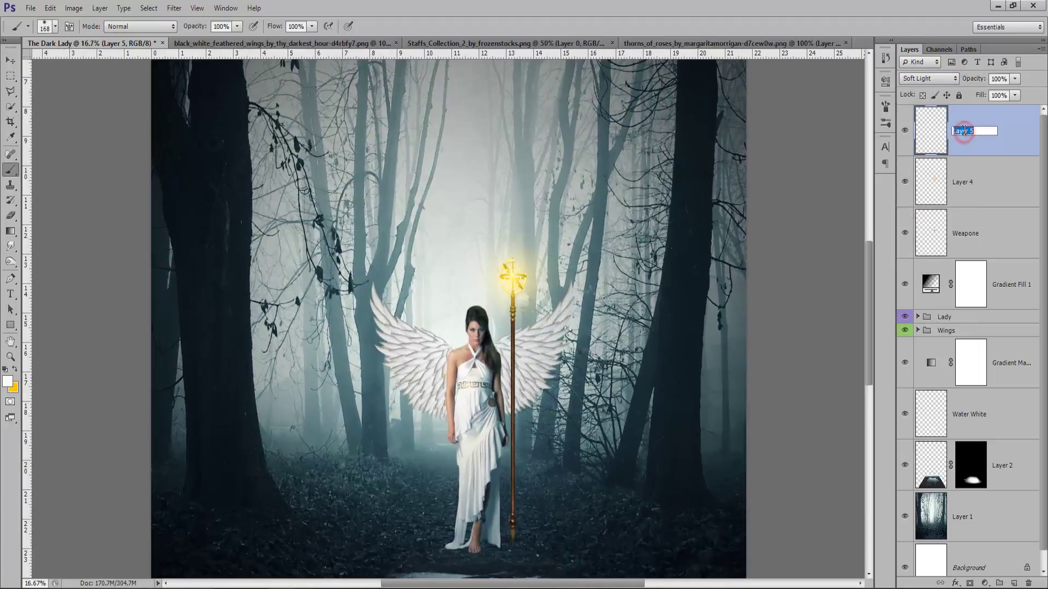
{"action": "type", "text": "White"}
{"action": "key", "text": "Return"}
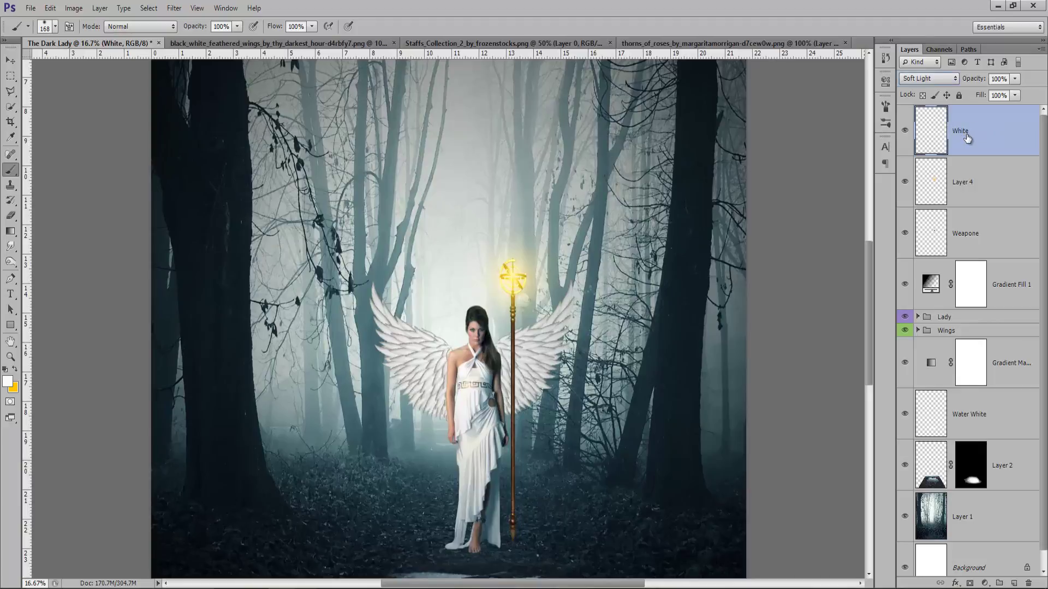
{"action": "double_click", "coordinate": [964, 183]}
{"action": "type", "text": "Deep Yellow"}
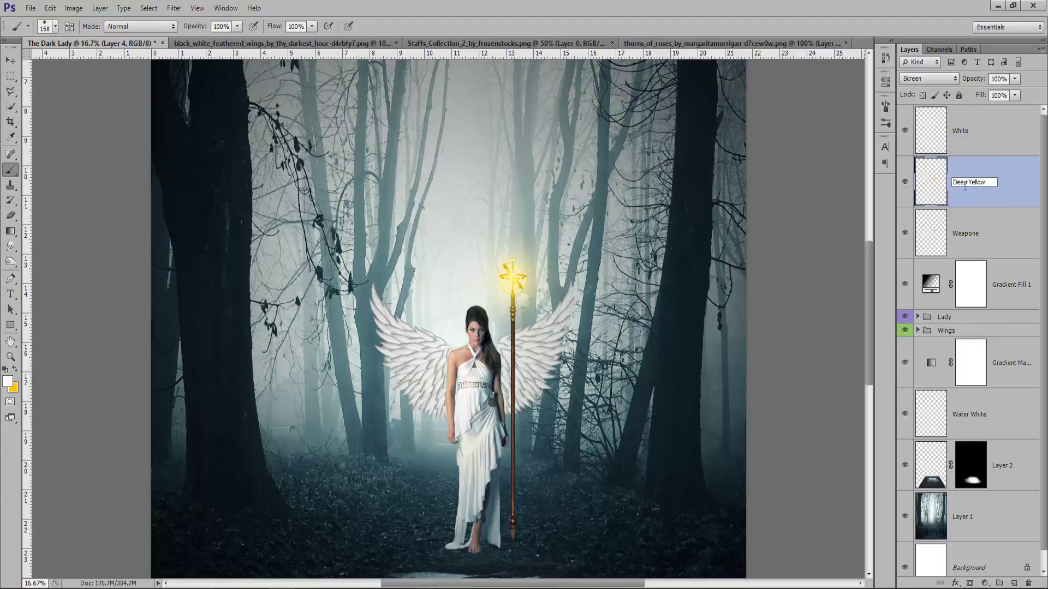
{"action": "key", "text": "Return"}
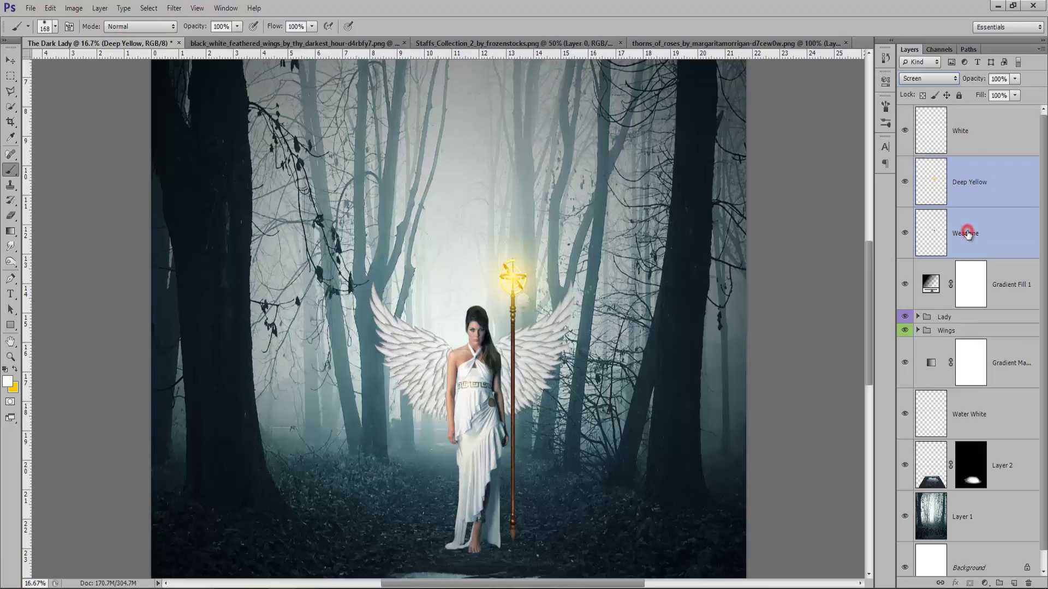
Step: Group the three staff layers as 'Weapon', move it below Gradient Fill 1, and tag it red
{"action": "left_click", "coordinate": [964, 229], "text": "shift"}
{"action": "left_click", "coordinate": [975, 129], "text": "shift"}
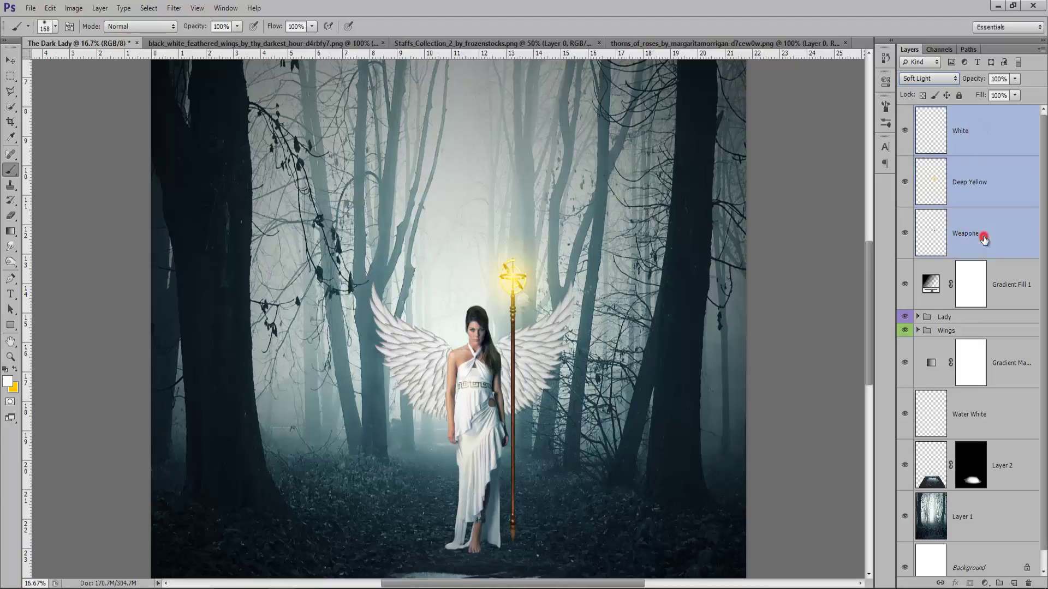
{"action": "key", "text": "ctrl+g"}
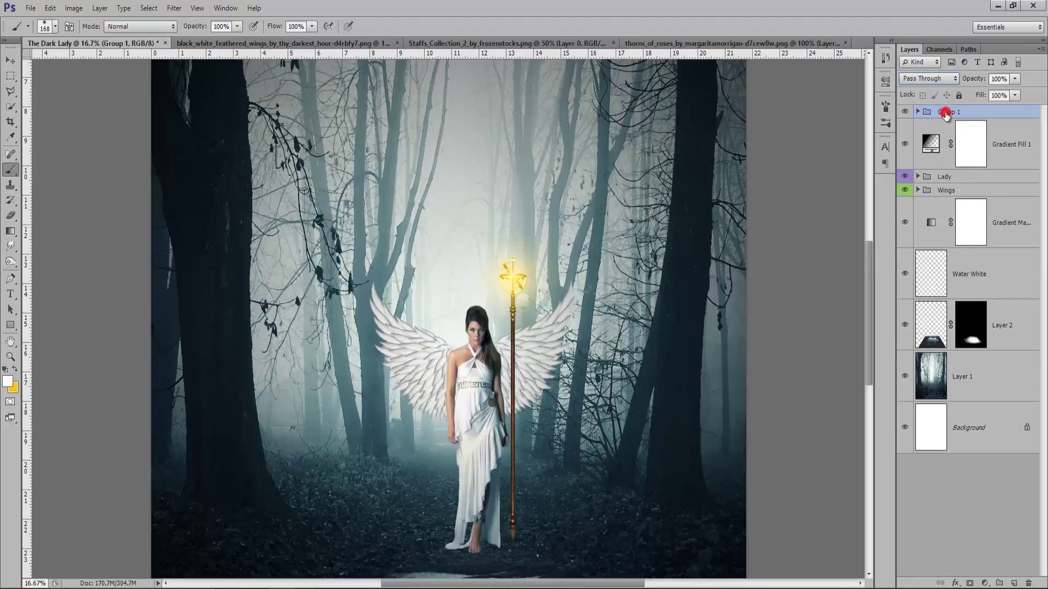
{"action": "double_click", "coordinate": [945, 112]}
{"action": "type", "text": "Weapo"}
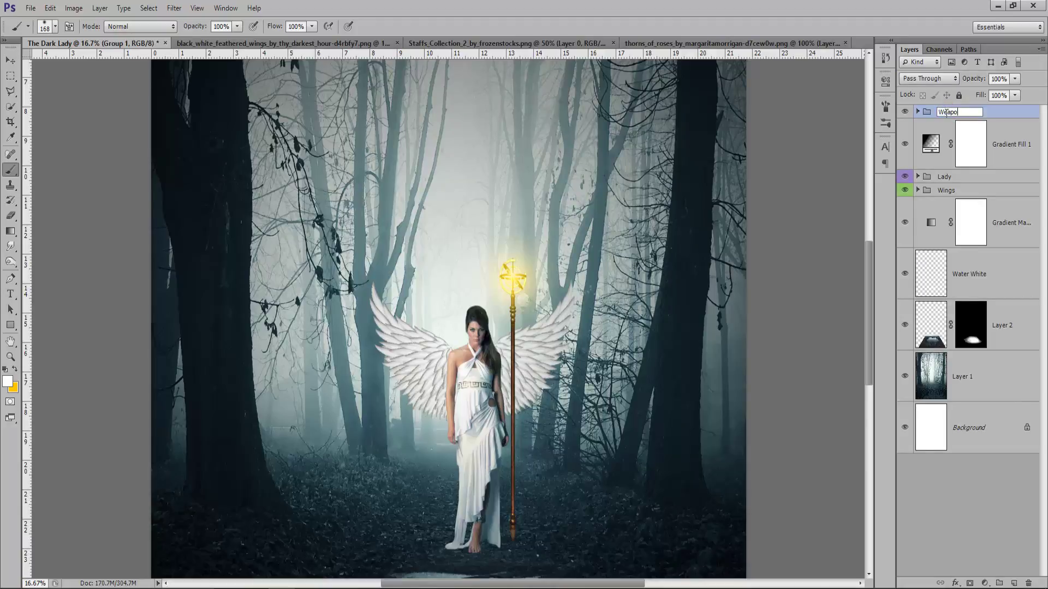
{"action": "type", "text": "n"}
{"action": "key", "text": "Return"}
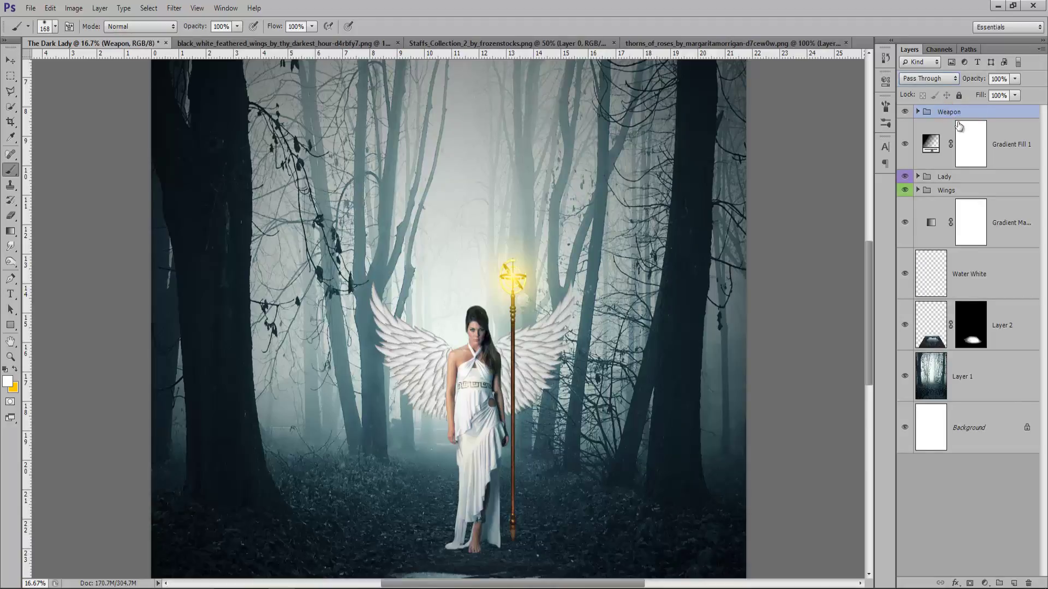
{"action": "key", "text": "ctrl+bracketleft"}
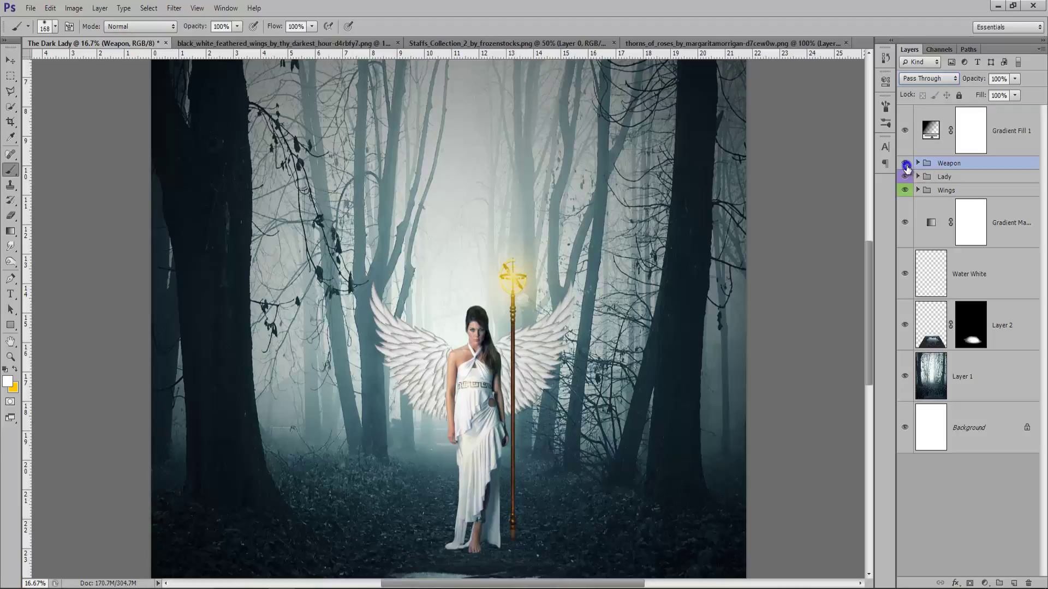
{"action": "right_click", "coordinate": [905, 177]}
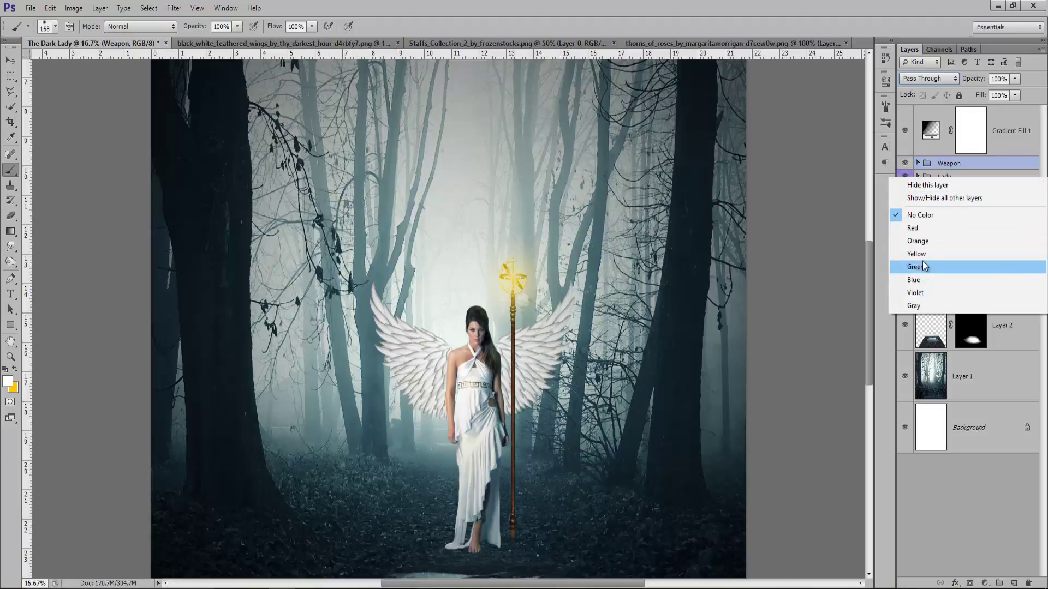
{"action": "left_click", "coordinate": [919, 228]}
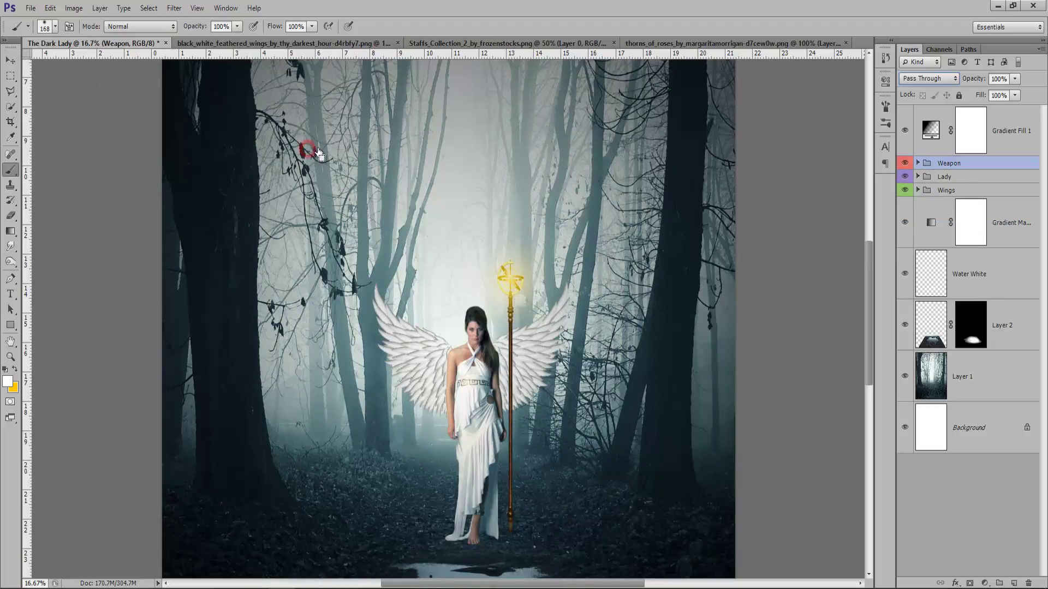
Step: Dismiss the brush error and add a Gradient Map adjustment above Gradient Fill 1
{"action": "key", "text": "ctrl+minus"}
{"action": "key", "text": "ctrl+minus"}
{"action": "key", "text": "ctrl+minus"}
{"action": "left_click", "coordinate": [772, 199]}
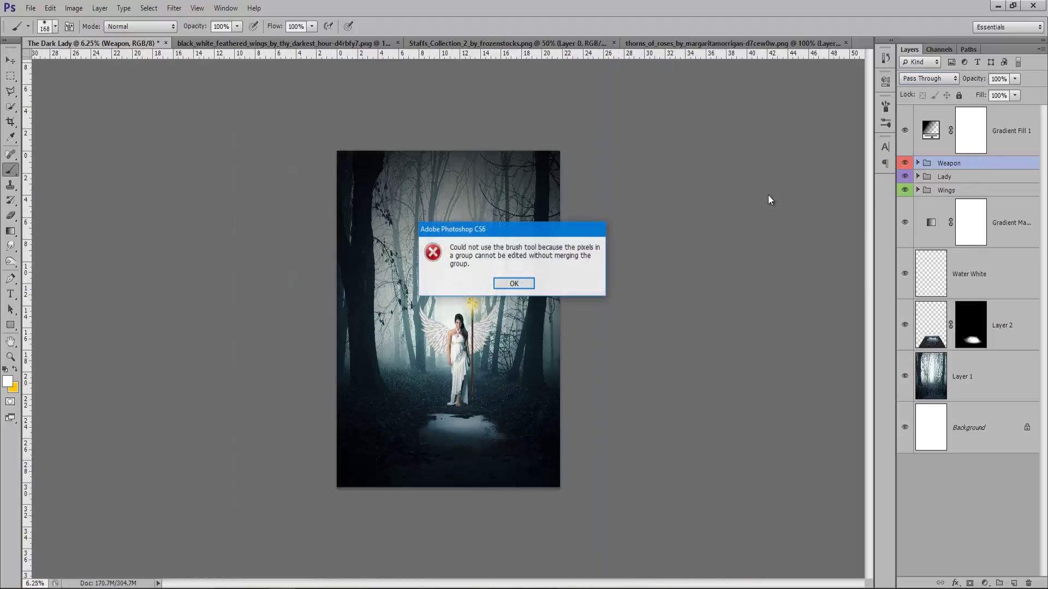
{"action": "left_click", "coordinate": [515, 282]}
{"action": "key", "text": "ctrl+plus"}
{"action": "key", "text": "ctrl+plus"}
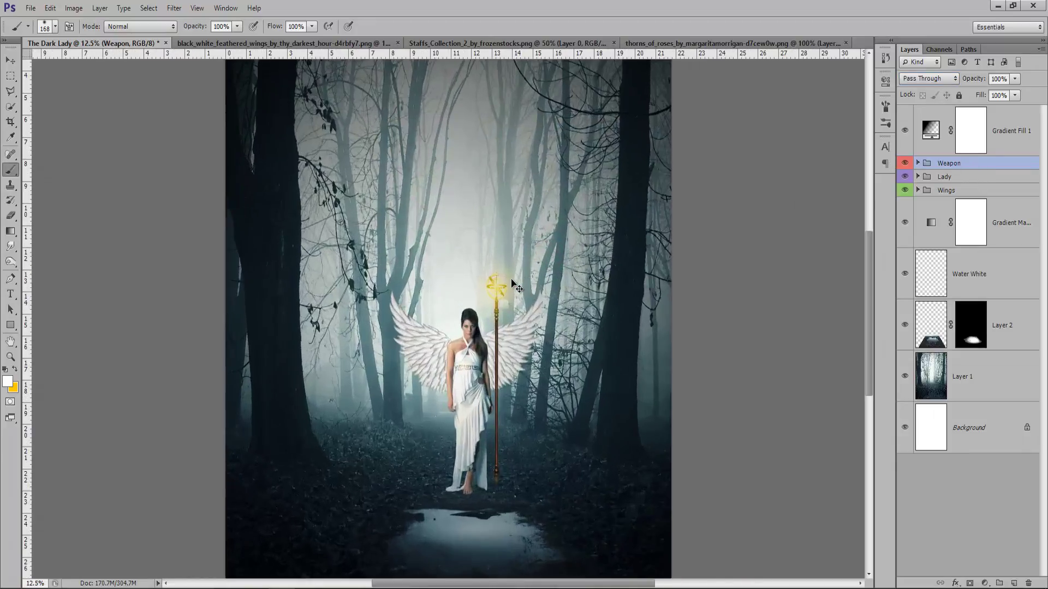
{"action": "key", "text": "ctrl+minus"}
{"action": "key", "text": "ctrl+plus"}
{"action": "left_click", "coordinate": [1035, 142]}
{"action": "left_click", "coordinate": [984, 583]}
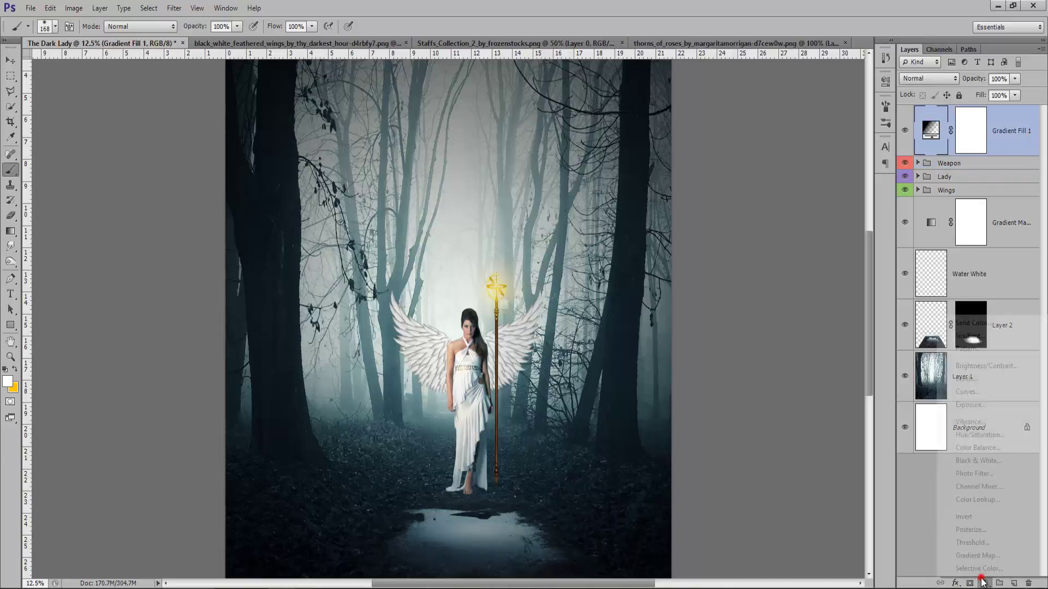
{"action": "left_click", "coordinate": [977, 556]}
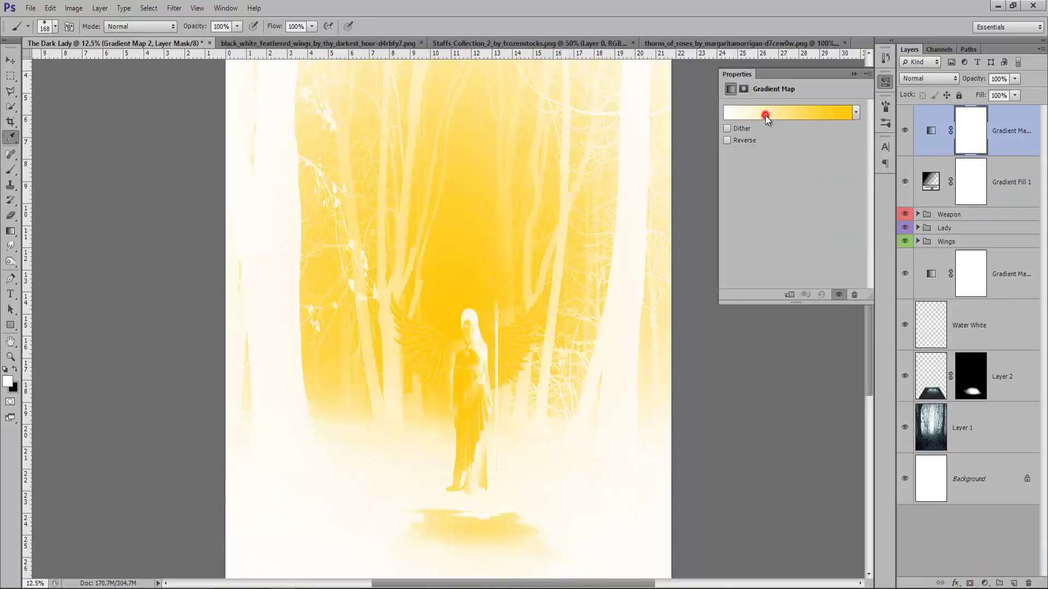
Step: Give the gradient map the black-to-blue preset with its right stop set to 00b4ff
{"action": "left_click", "coordinate": [765, 113]}
{"action": "scroll", "coordinate": [594, 234], "scroll_direction": "down", "scroll_amount": 5}
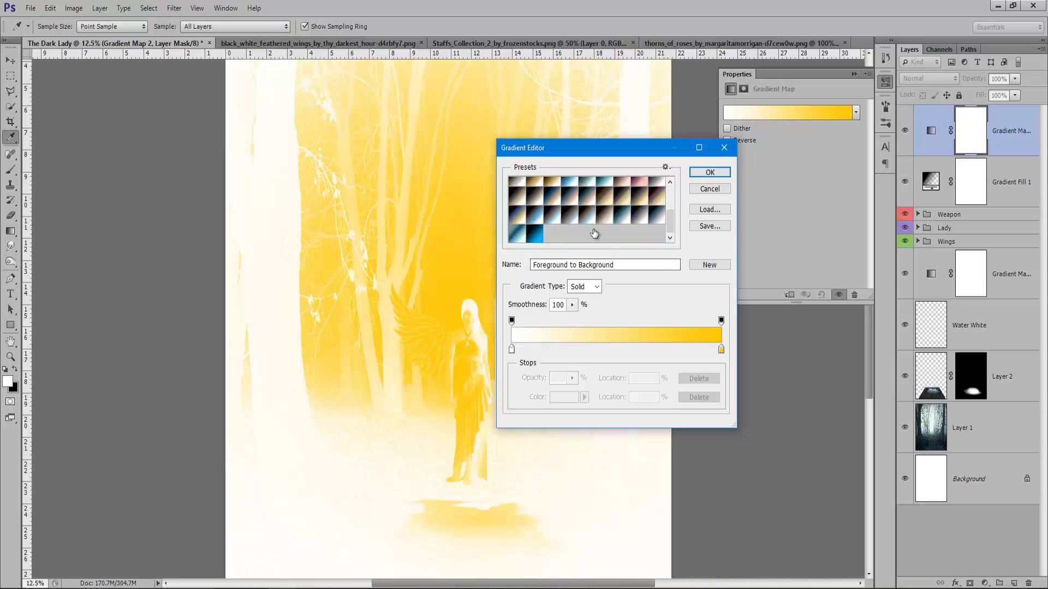
{"action": "left_click", "coordinate": [541, 237]}
{"action": "left_click", "coordinate": [721, 350]}
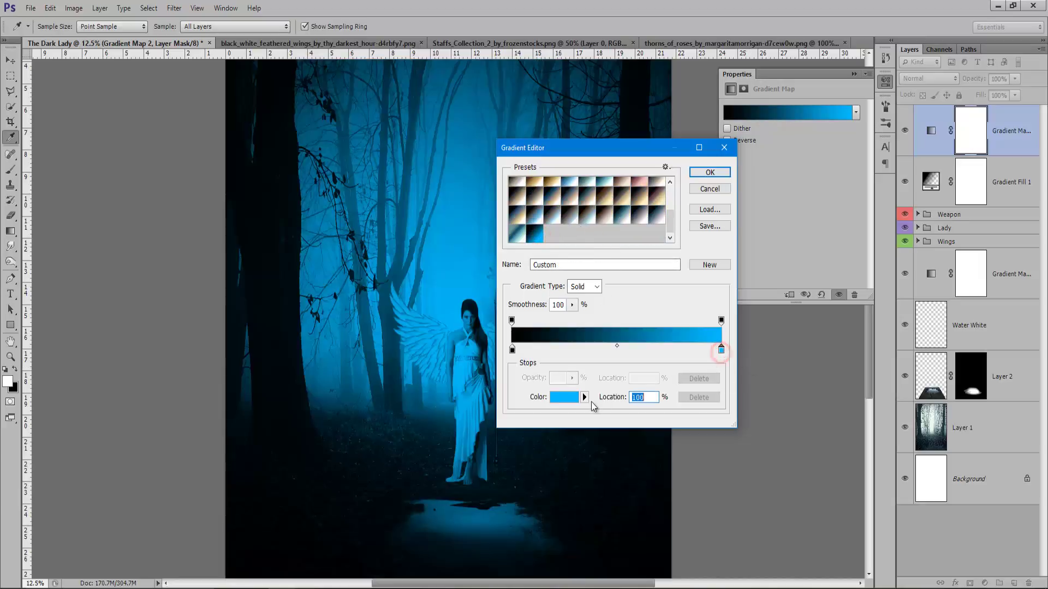
{"action": "left_click", "coordinate": [566, 398]}
{"action": "double_click", "coordinate": [764, 444]}
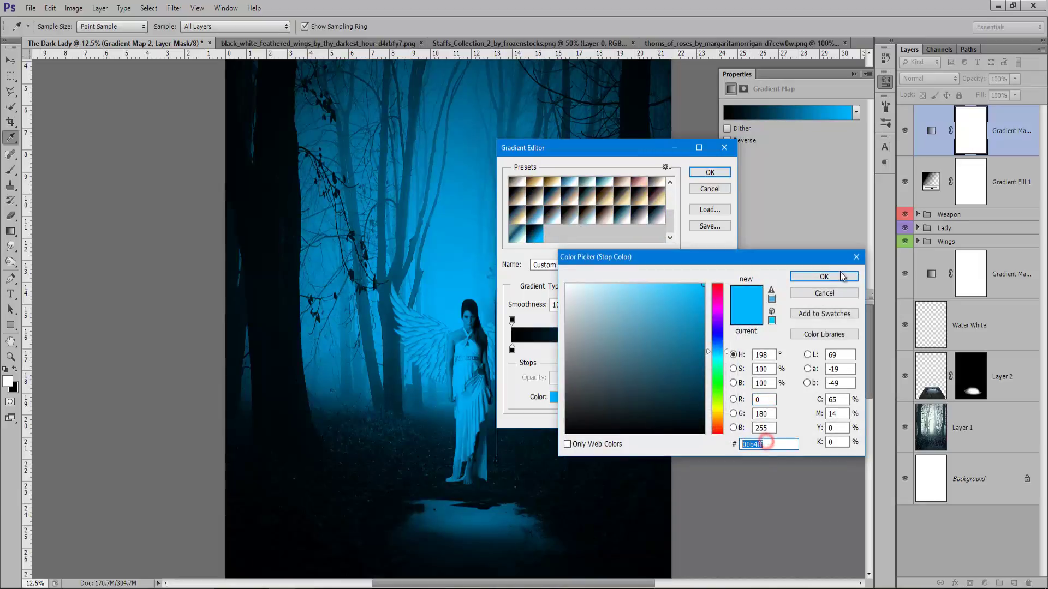
{"action": "left_click", "coordinate": [823, 277]}
{"action": "left_click", "coordinate": [710, 172]}
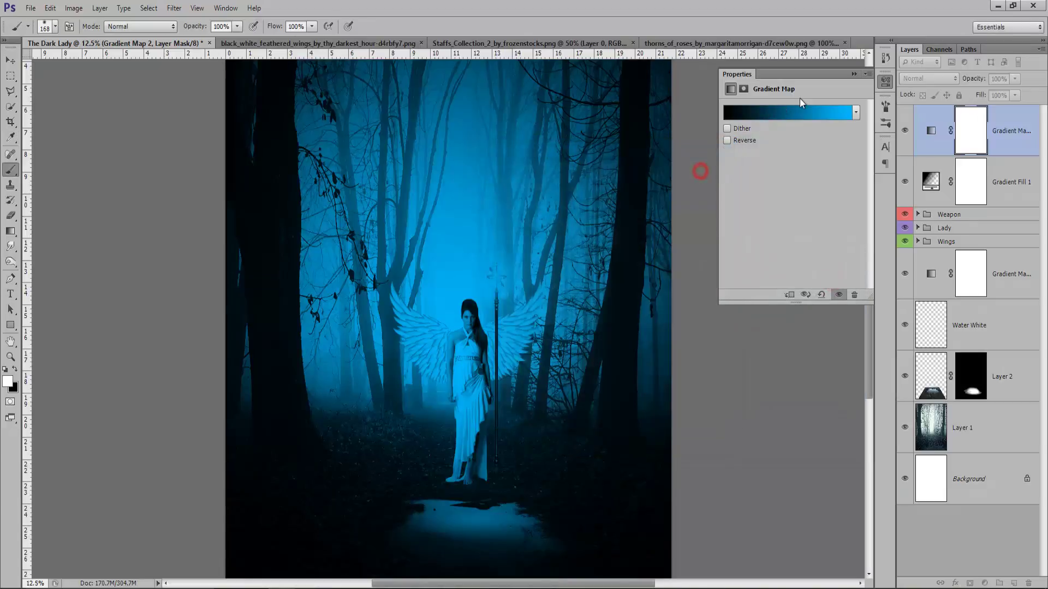
{"action": "left_click", "coordinate": [847, 74]}
Step: Blend the gradient map as Soft Light at about 57% opacity
{"action": "left_click", "coordinate": [910, 78]}
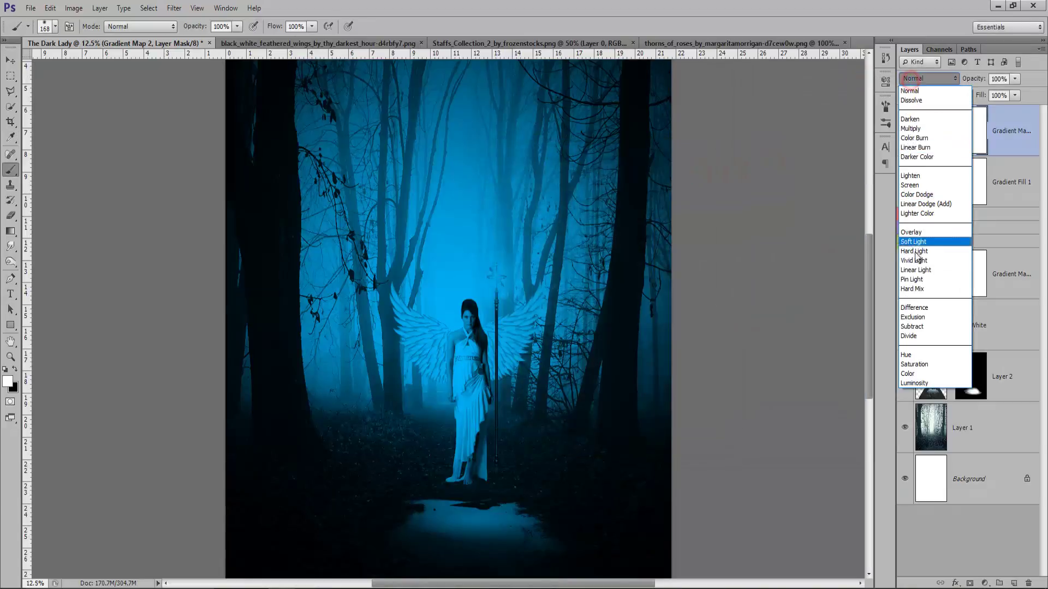
{"action": "left_click", "coordinate": [913, 241]}
{"action": "mouse_move", "coordinate": [979, 78]}
{"action": "left_mouse_down"}
{"action": "mouse_move", "coordinate": [960, 81]}
{"action": "mouse_move", "coordinate": [971, 79]}
{"action": "left_mouse_up"}
{"action": "key", "text": "ctrl+minus"}
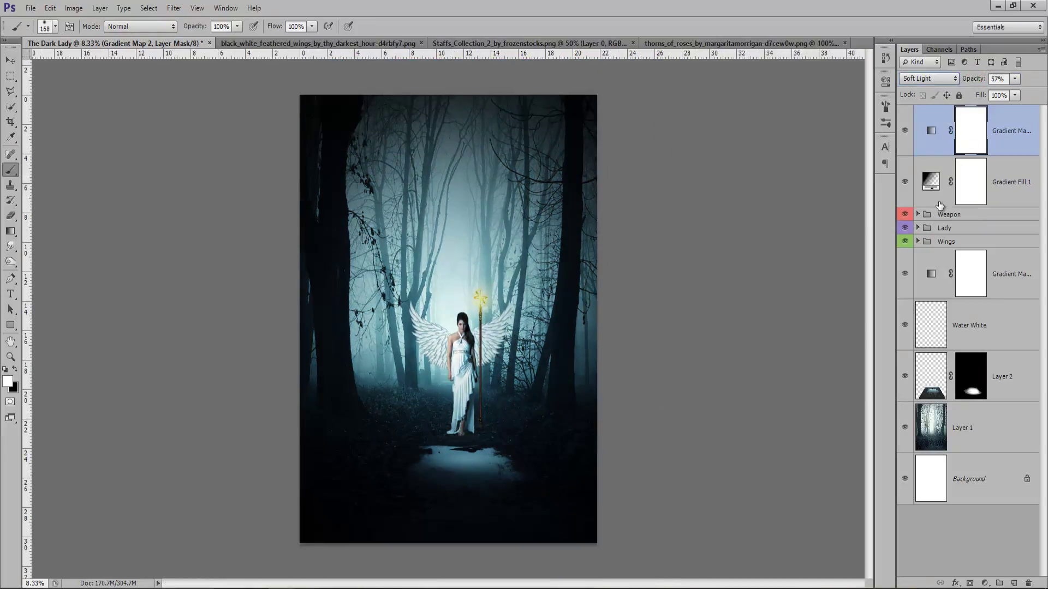
Step: Move the Weapon group to the top of the layer stack
{"action": "left_click", "coordinate": [951, 218]}
{"action": "left_click_drag", "start_coordinate": [952, 220], "coordinate": [950, 108]}
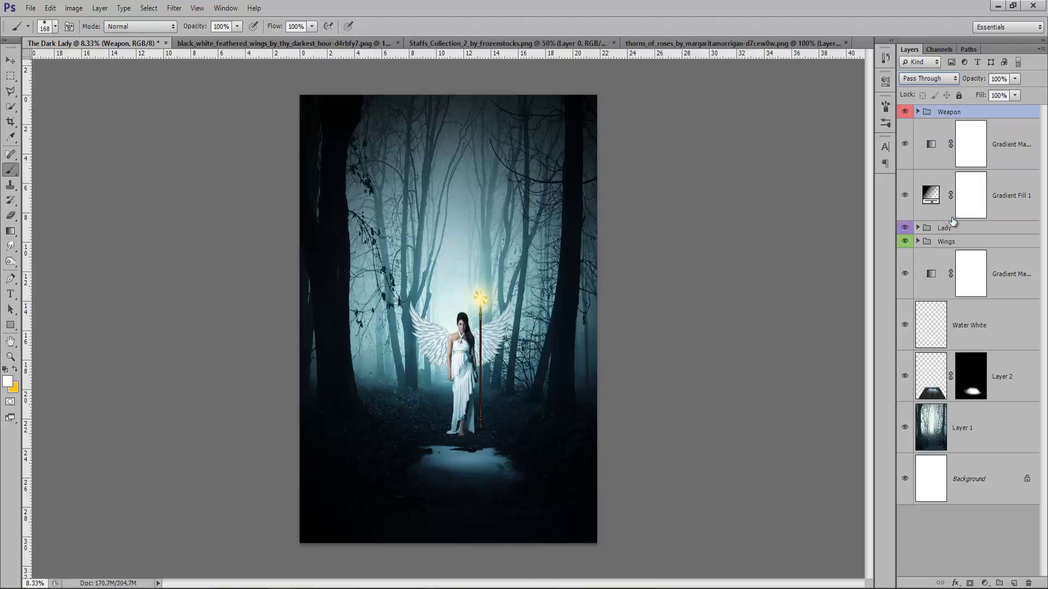
{"action": "key", "text": "ctrl+plus"}
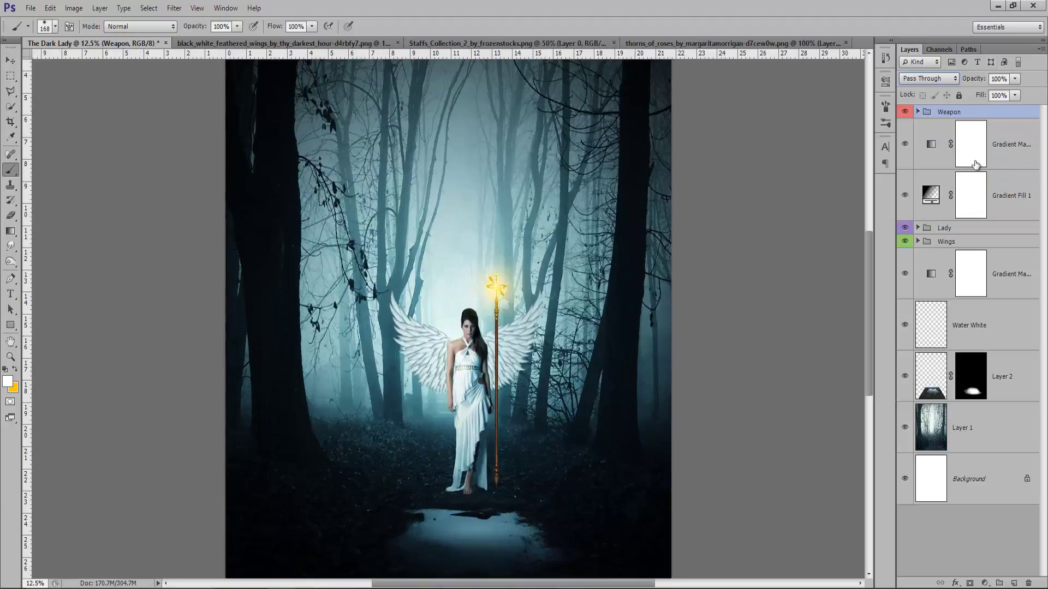
Step: Lower Gradient Map 2's opacity to 37% and add a new empty layer on top
{"action": "left_click", "coordinate": [1001, 149]}
{"action": "left_click_drag", "start_coordinate": [977, 79], "coordinate": [970, 79]}
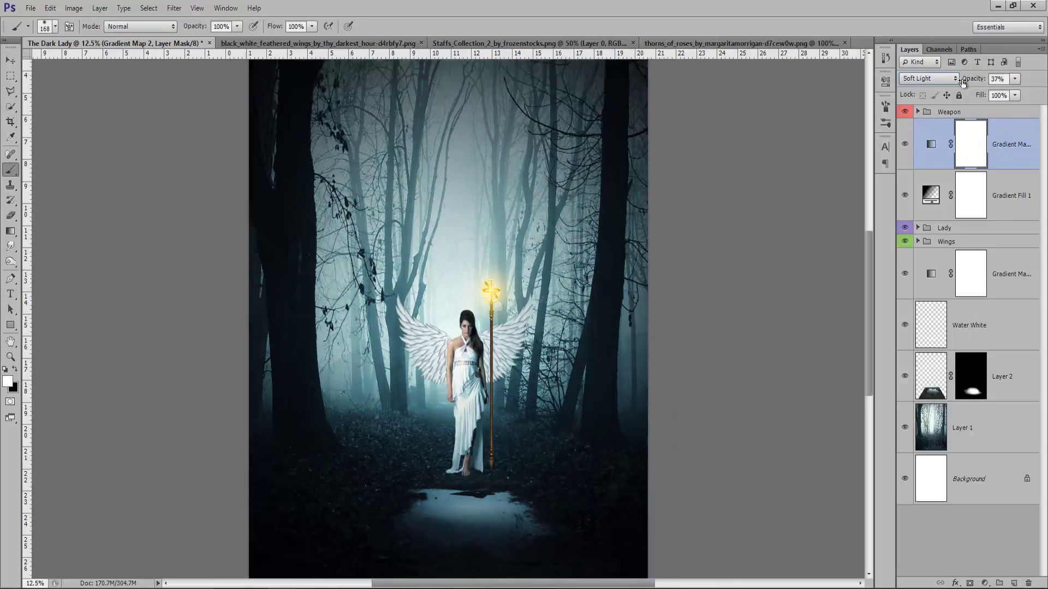
{"action": "key", "text": "ctrl+minus"}
{"action": "key", "text": "ctrl+minus"}
{"action": "key", "text": "ctrl+plus"}
{"action": "key", "text": "ctrl+plus"}
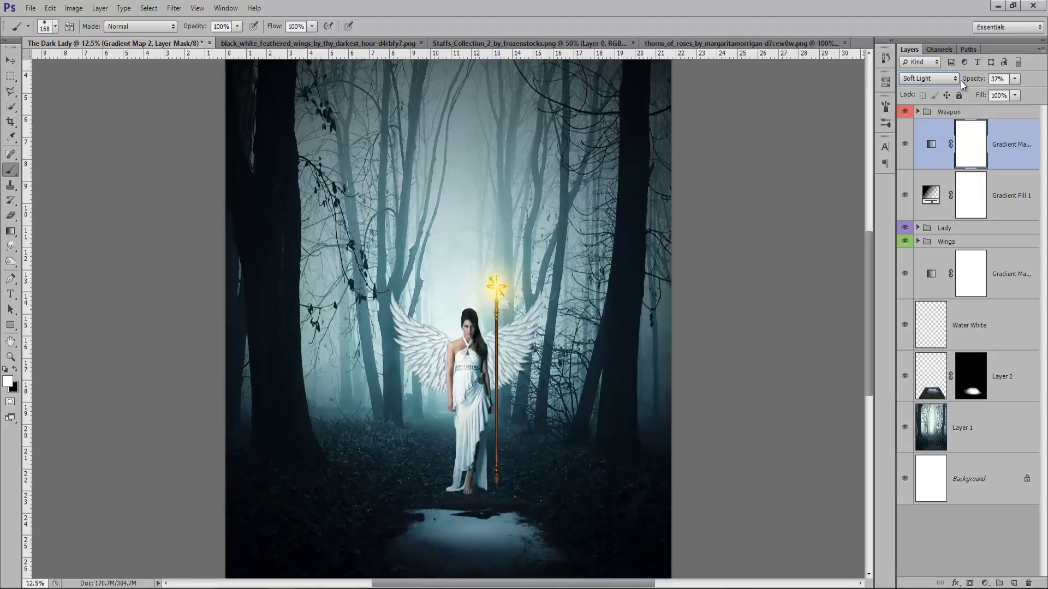
{"action": "key", "text": "ctrl+minus"}
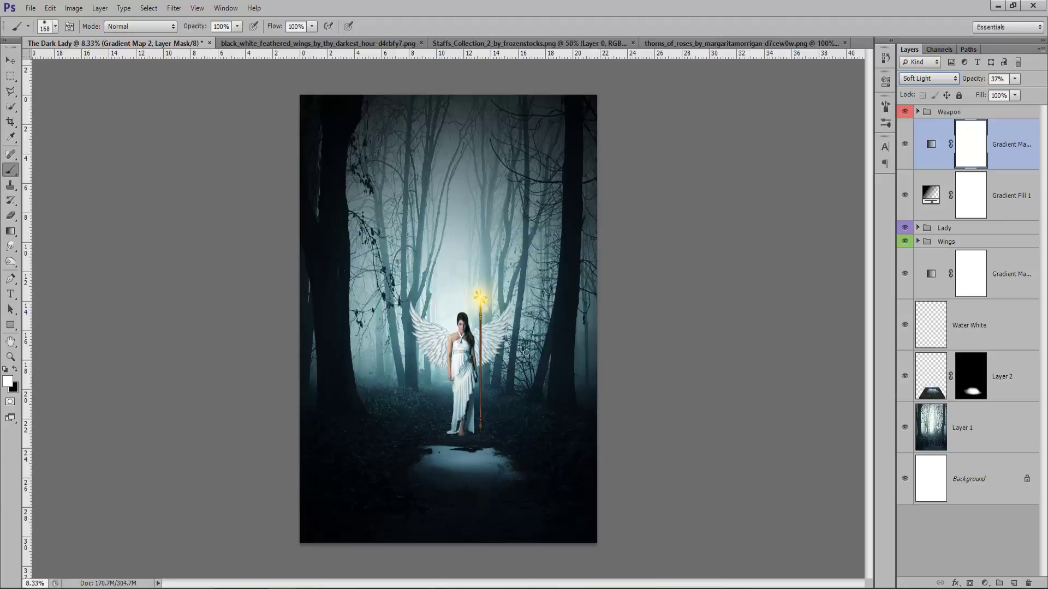
{"action": "left_click", "coordinate": [1014, 584]}
Step: Move the new layer above Weapon and set a huge soft white brush at 23% opacity
{"action": "key", "text": "ctrl+plus"}
{"action": "key", "text": "ctrl+plus"}
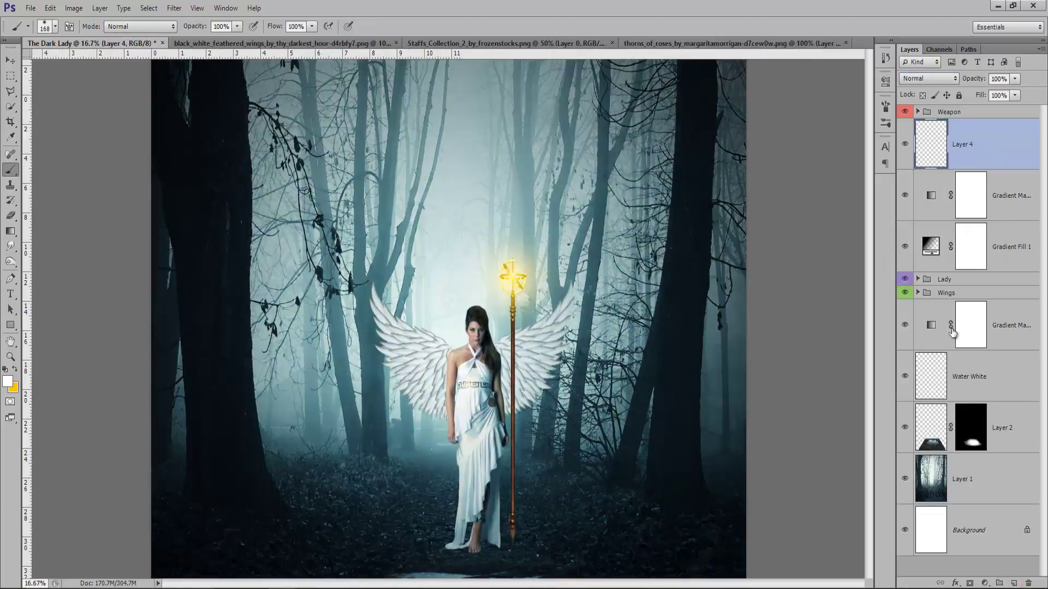
{"action": "key", "text": "ctrl+bracketright"}
{"action": "key", "text": "ctrl+plus"}
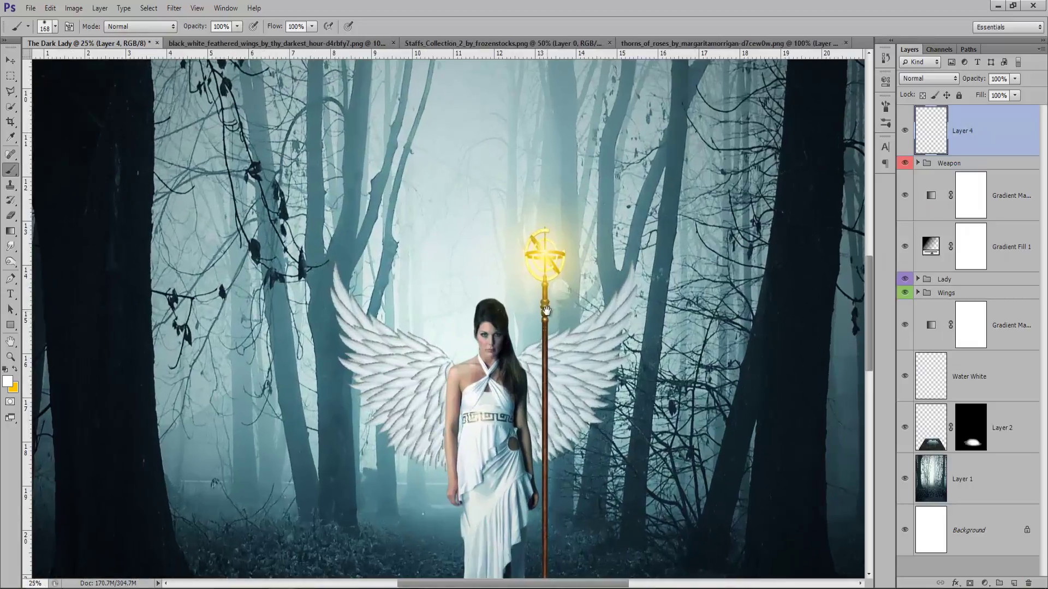
{"action": "left_click_drag", "start_coordinate": [546, 310], "coordinate": [565, 201]}
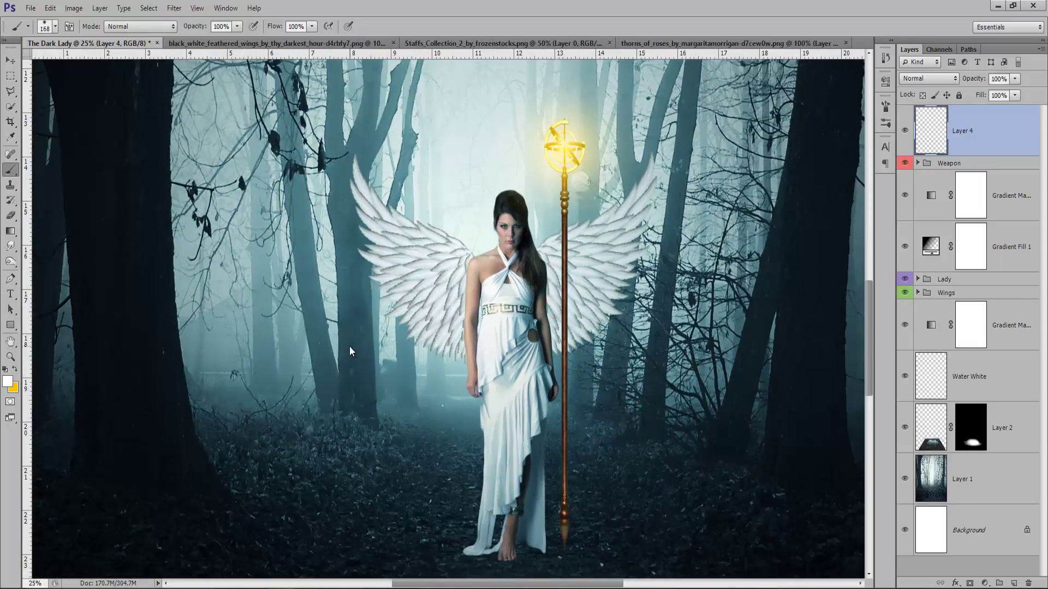
{"action": "left_click_drag", "start_coordinate": [349, 346], "coordinate": [506, 434]}
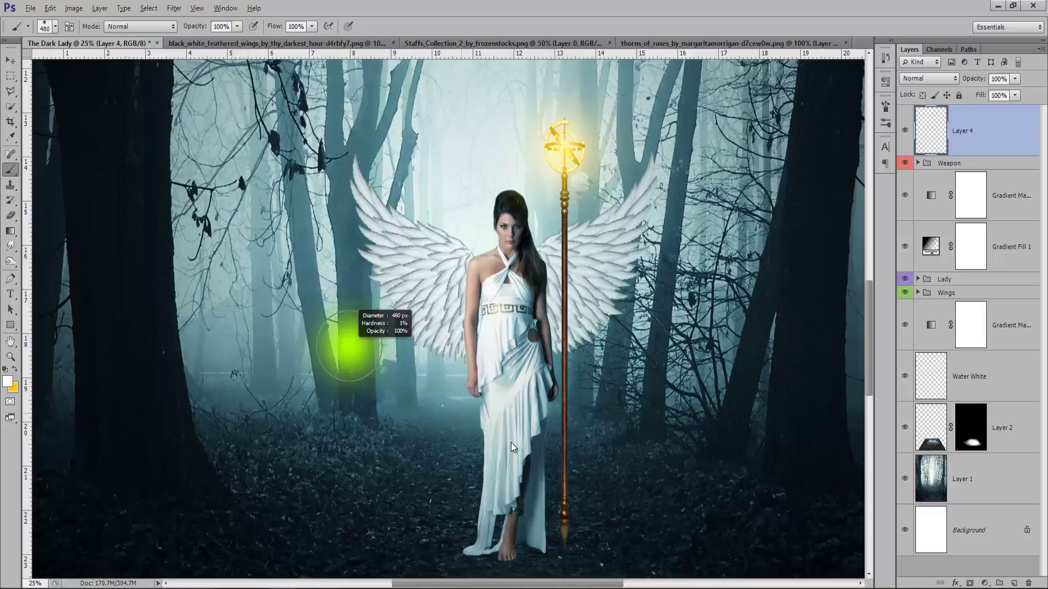
{"action": "left_click_drag", "start_coordinate": [344, 224], "coordinate": [468, 306]}
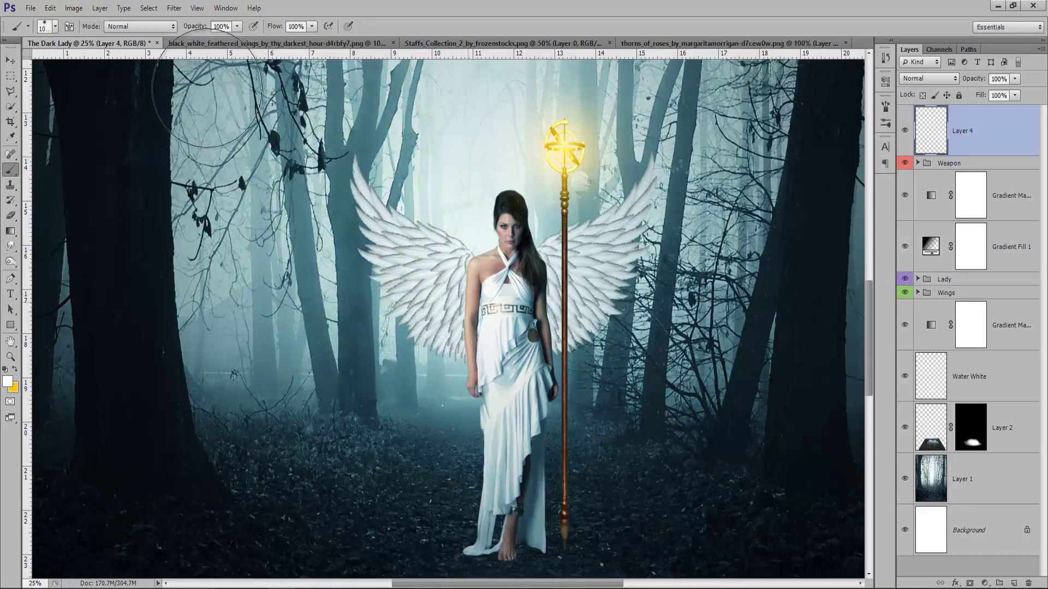
{"action": "left_click_drag", "start_coordinate": [197, 26], "coordinate": [148, 36]}
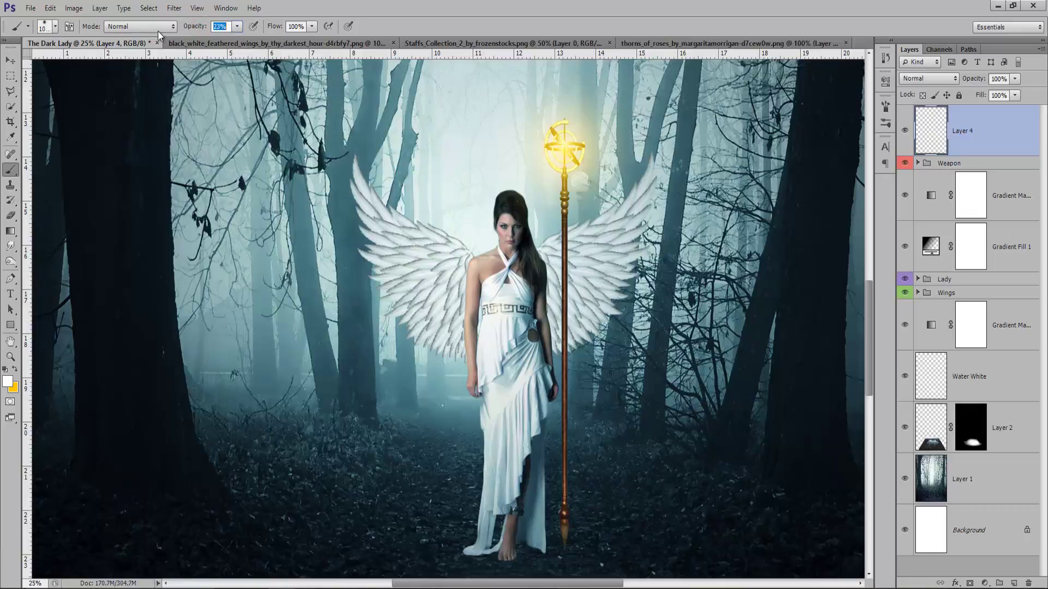
Step: Paint soft white haze around the dress, the lady's head, and along the staff
{"action": "left_click_drag", "start_coordinate": [467, 363], "coordinate": [444, 382]}
{"action": "mouse_move", "coordinate": [557, 374]}
{"action": "left_mouse_down"}
{"action": "mouse_move", "coordinate": [591, 394]}
{"action": "mouse_move", "coordinate": [606, 376]}
{"action": "left_mouse_up"}
{"action": "left_click_drag", "start_coordinate": [468, 231], "coordinate": [522, 201]}
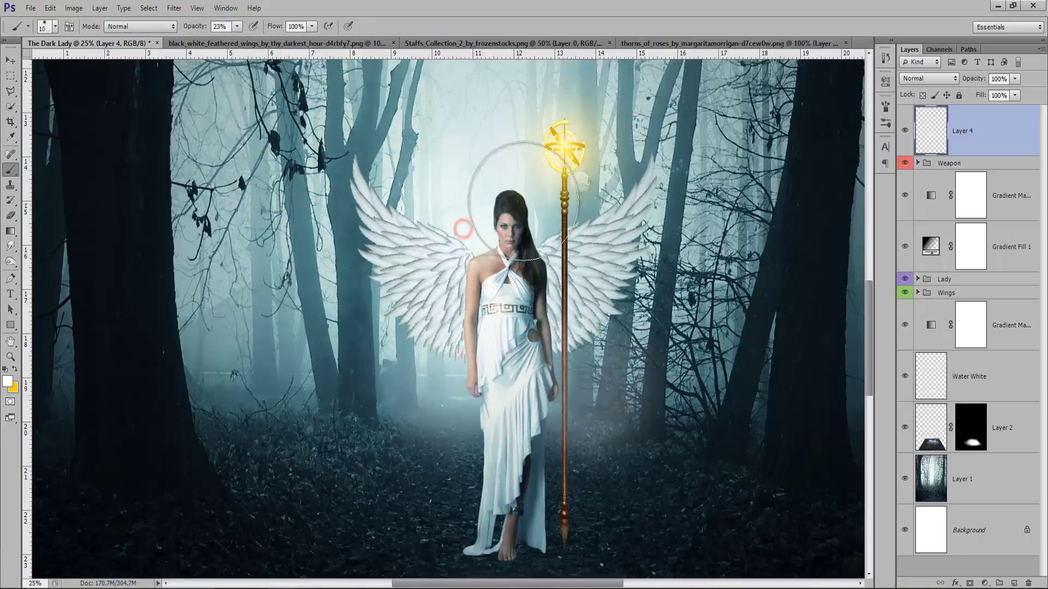
{"action": "left_click_drag", "start_coordinate": [543, 154], "coordinate": [608, 180]}
{"action": "mouse_move", "coordinate": [611, 422]}
{"action": "left_mouse_down"}
{"action": "mouse_move", "coordinate": [617, 435]}
{"action": "mouse_move", "coordinate": [613, 426]}
{"action": "left_mouse_up"}
{"action": "left_click_drag", "start_coordinate": [469, 415], "coordinate": [433, 386]}
{"action": "left_click_drag", "start_coordinate": [628, 414], "coordinate": [600, 378]}
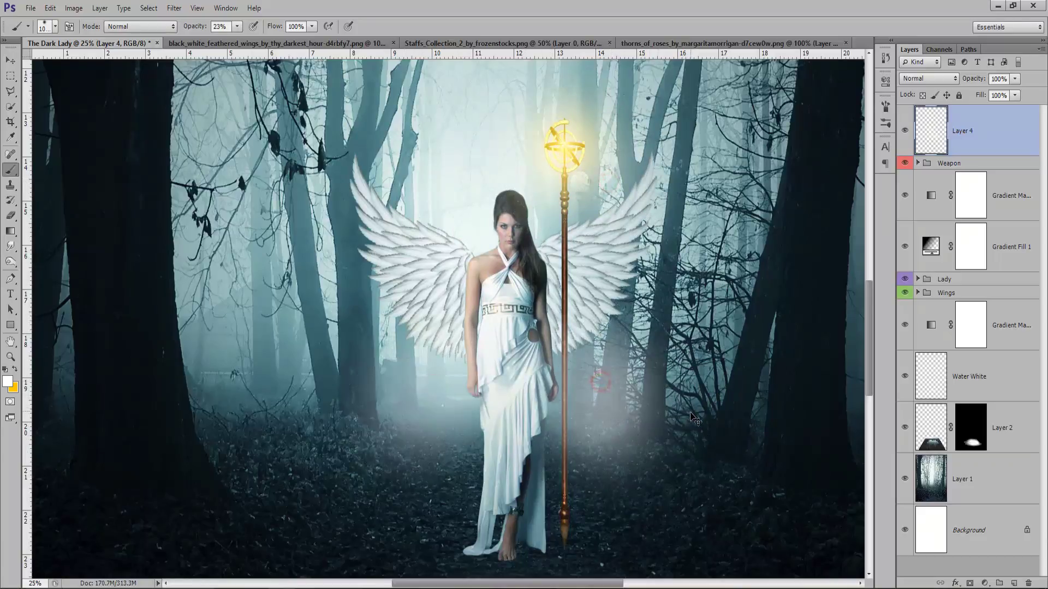
{"action": "scroll", "coordinate": [694, 418], "scroll_direction": "down", "scroll_amount": 2}
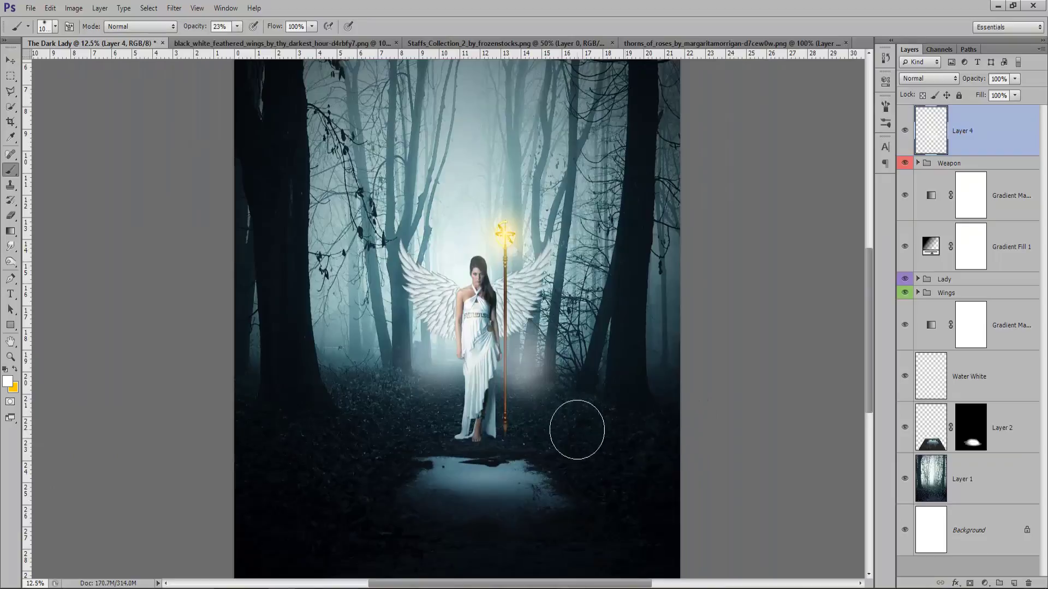
Step: Mask Layer 4 and use a black 900 px brush to fade haze near the staff
{"action": "left_click", "coordinate": [969, 583]}
{"action": "key", "text": "d"}
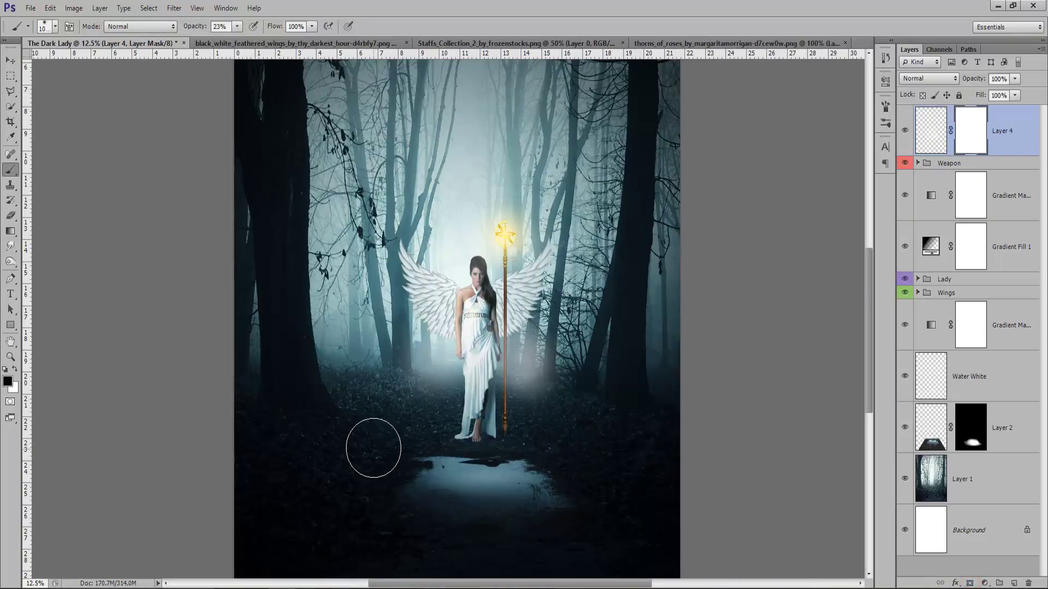
{"action": "key", "text": "bracketleft"}
{"action": "left_click_drag", "start_coordinate": [542, 406], "coordinate": [507, 404]}
{"action": "left_click", "coordinate": [555, 391]}
Step: Use an 800 px brush to fade haze beside the dress and right of the staff
{"action": "key", "text": "bracketleft"}
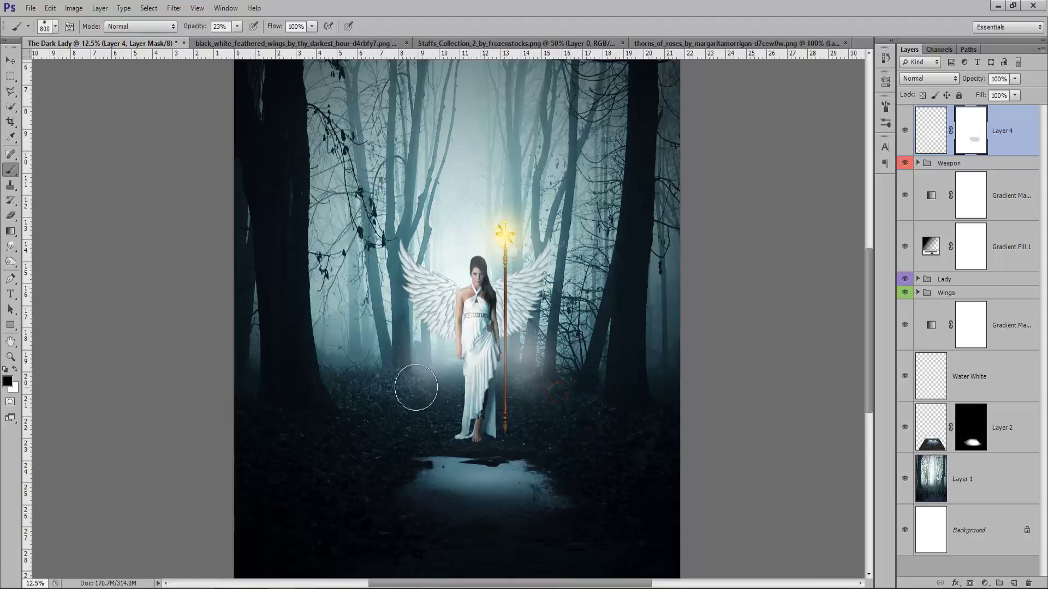
{"action": "mouse_move", "coordinate": [429, 391]}
{"action": "left_mouse_down"}
{"action": "mouse_move", "coordinate": [523, 391]}
{"action": "mouse_move", "coordinate": [471, 385]}
{"action": "left_mouse_up"}
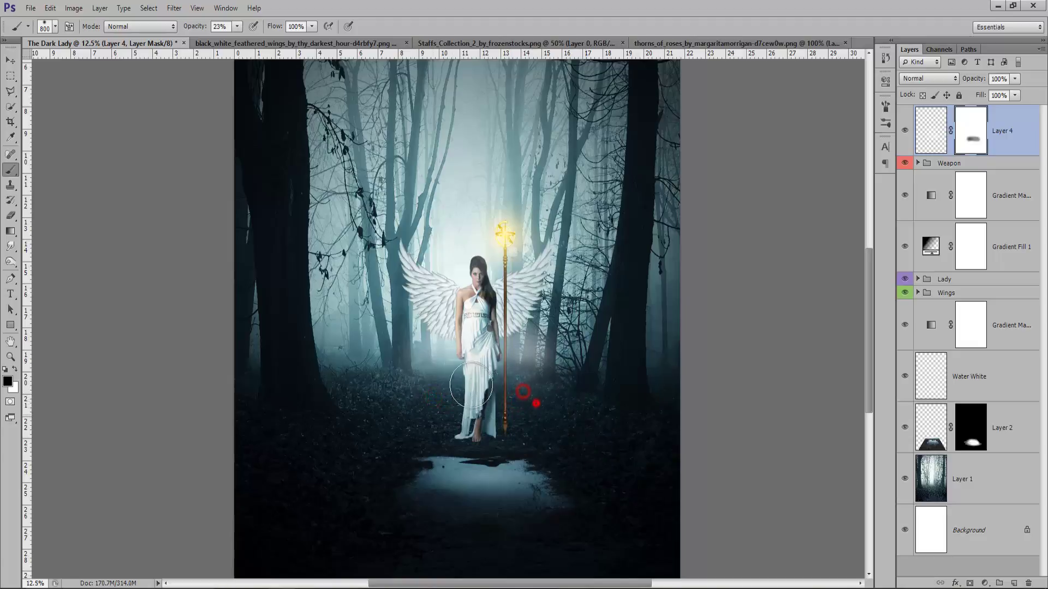
{"action": "key", "text": "ctrl+minus"}
{"action": "left_click", "coordinate": [517, 376]}
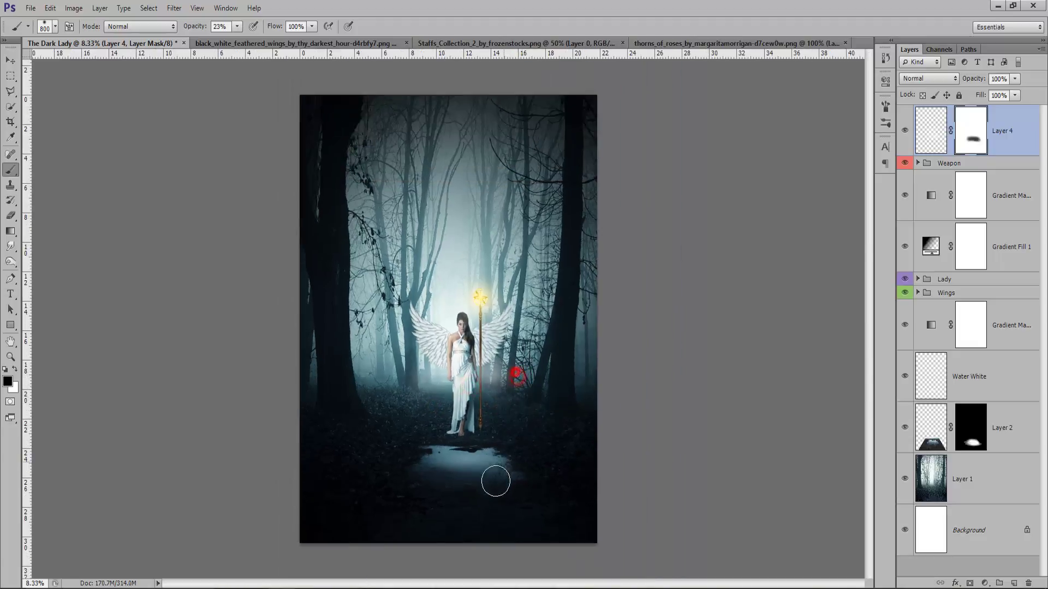
{"action": "left_click_drag", "start_coordinate": [496, 481], "coordinate": [514, 435]}
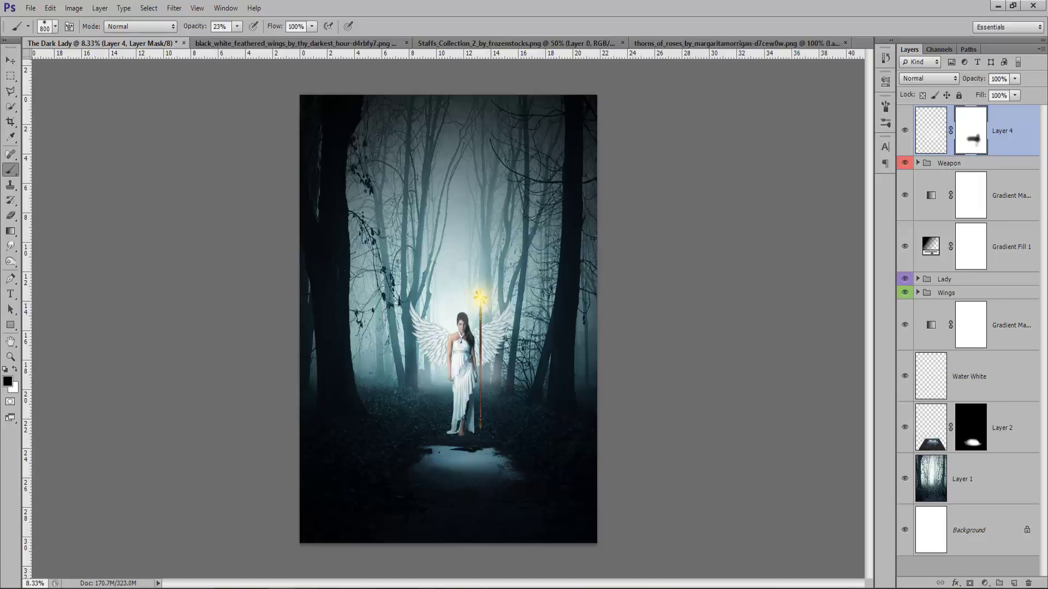
Step: Add a Solid Color fill layer in dark blue #003475
{"action": "left_click", "coordinate": [991, 584]}
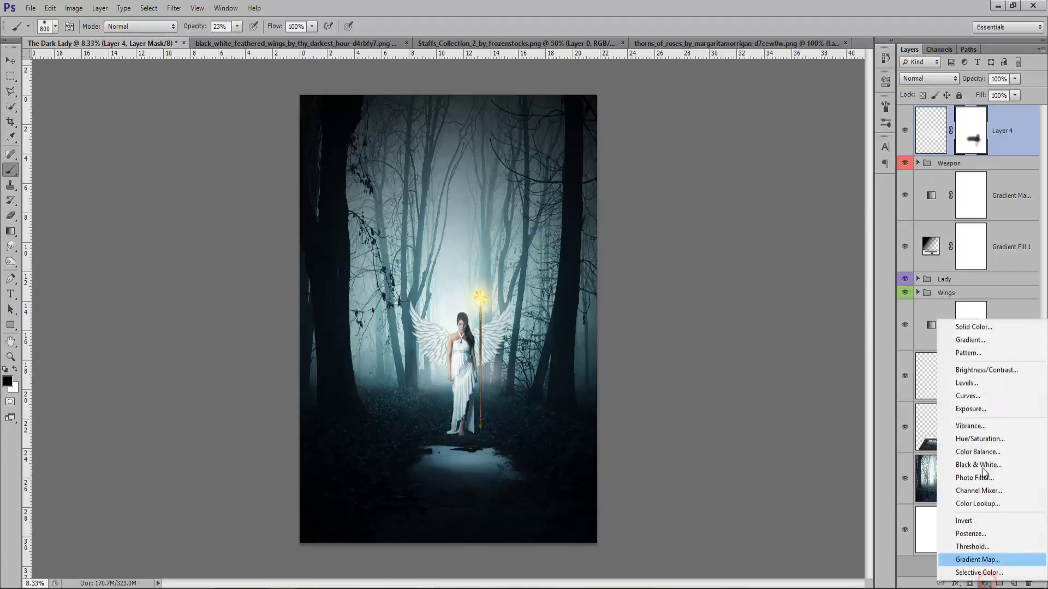
{"action": "left_click", "coordinate": [975, 327]}
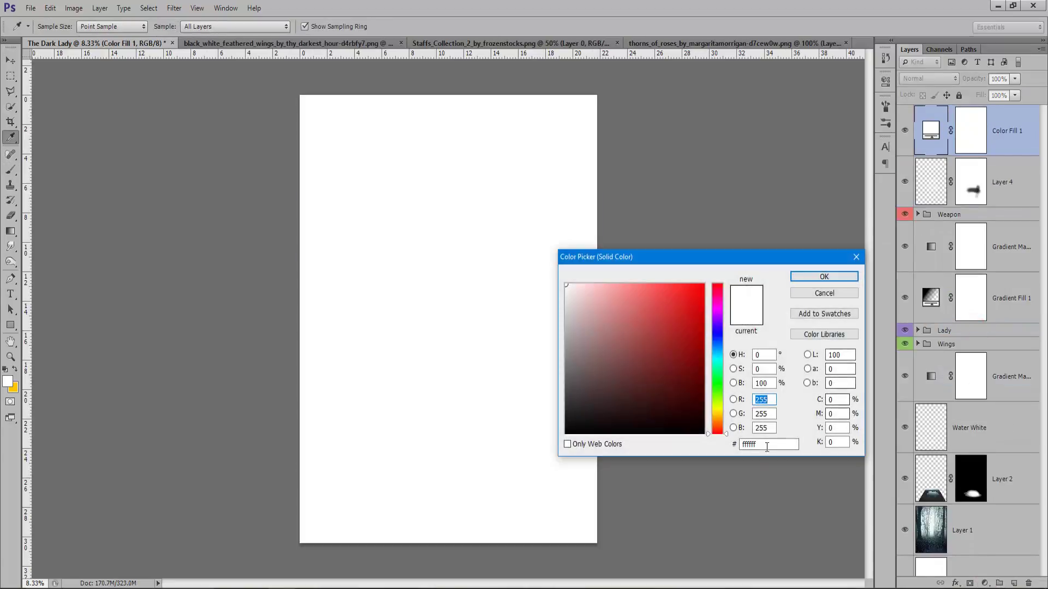
{"action": "left_click", "coordinate": [764, 444]}
{"action": "type", "text": "00347"}
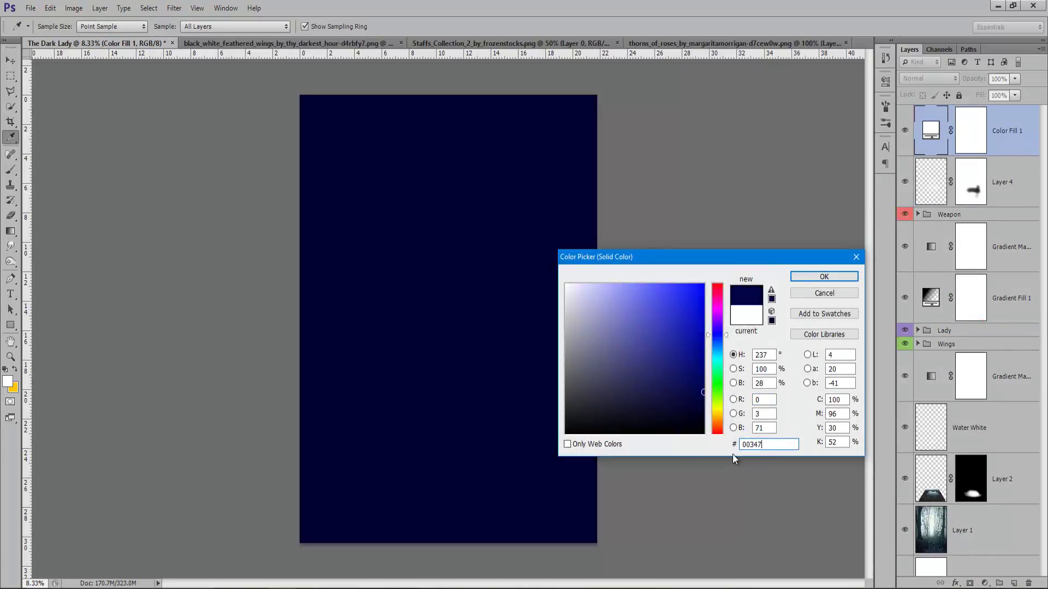
{"action": "type", "text": "5"}
{"action": "left_click", "coordinate": [796, 277]}
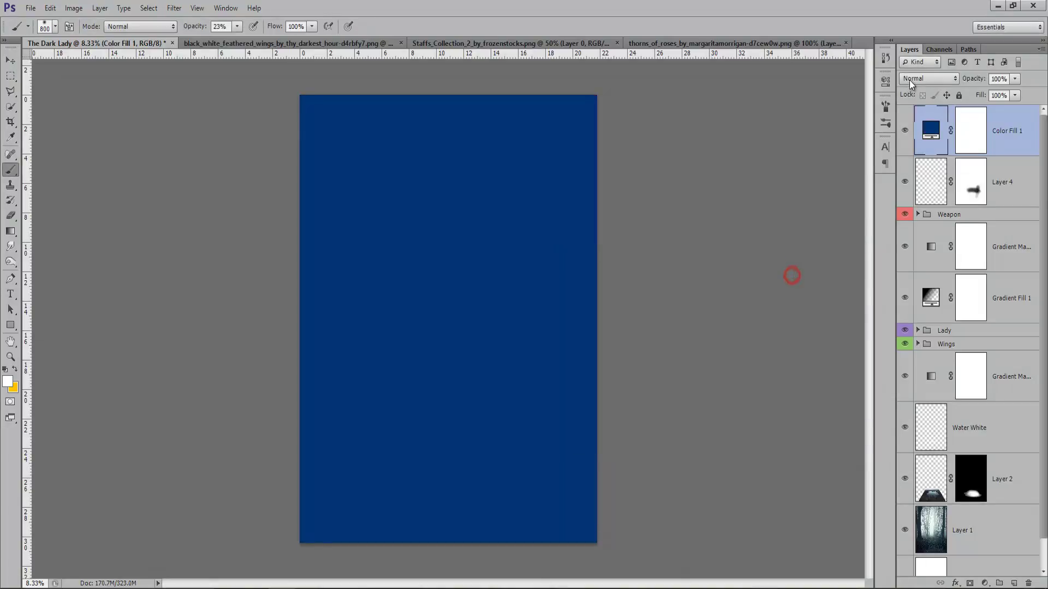
Step: Blend the blue fill in Exclusion mode at 10% opacity
{"action": "left_click", "coordinate": [927, 78]}
{"action": "left_click", "coordinate": [912, 317]}
{"action": "left_click_drag", "start_coordinate": [972, 81], "coordinate": [927, 87]}
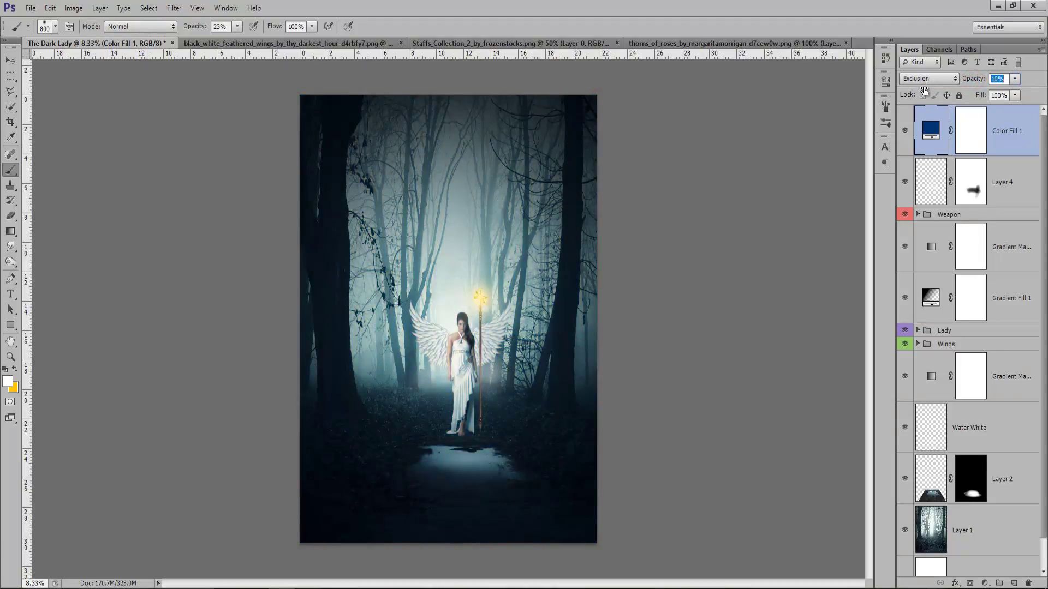
Step: Duplicate the Weapon group with Ctrl+J and rename the copy 'Weapon Reflector'
{"action": "key", "text": "ctrl+plus"}
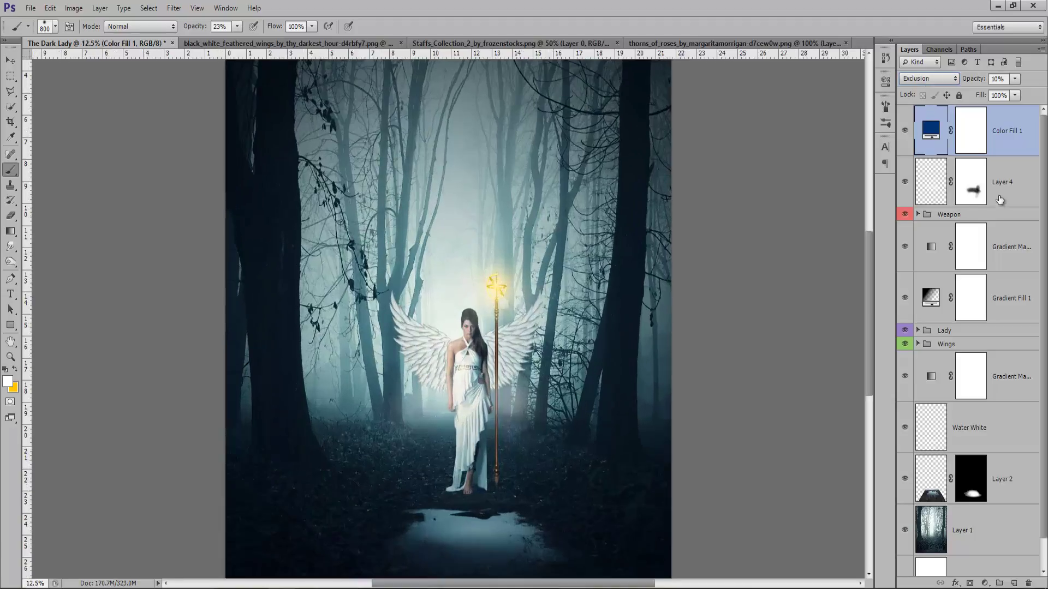
{"action": "left_click", "coordinate": [975, 217]}
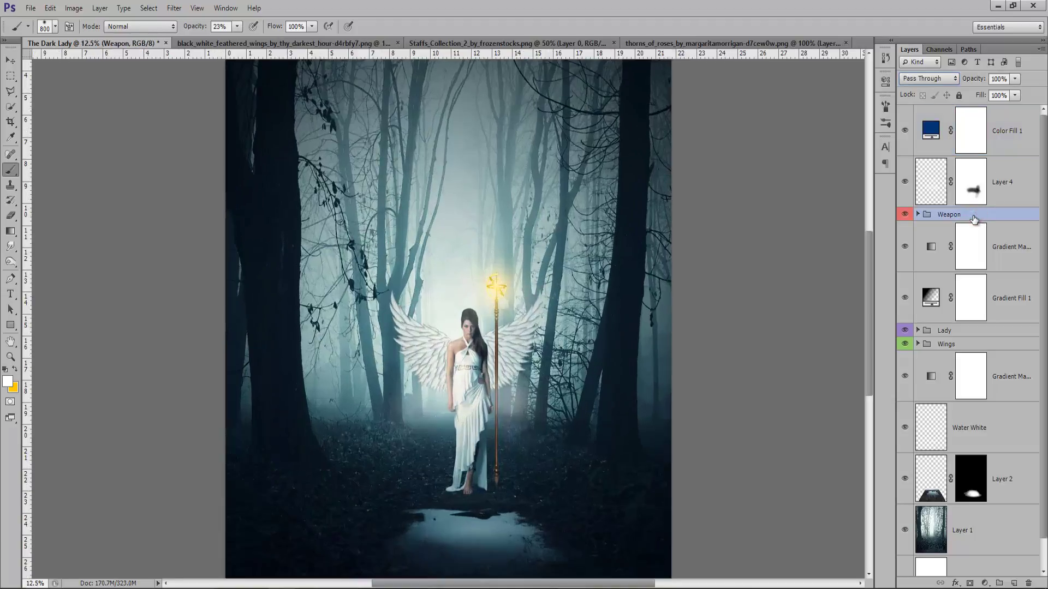
{"action": "key", "text": "ctrl+j"}
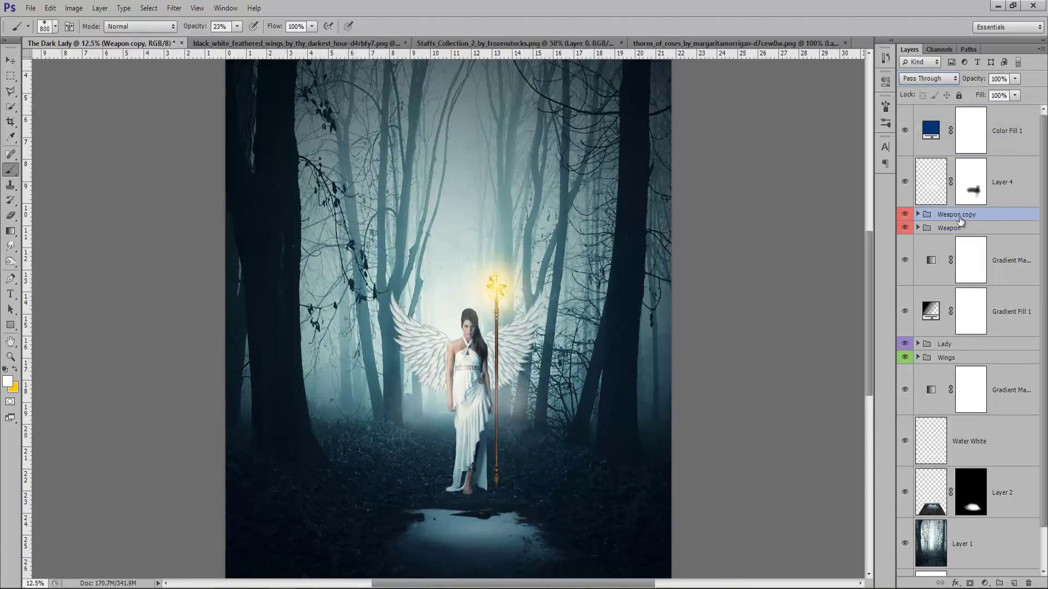
{"action": "double_click", "coordinate": [963, 216]}
{"action": "type", "text": "W"}
{"action": "key", "text": "Return"}
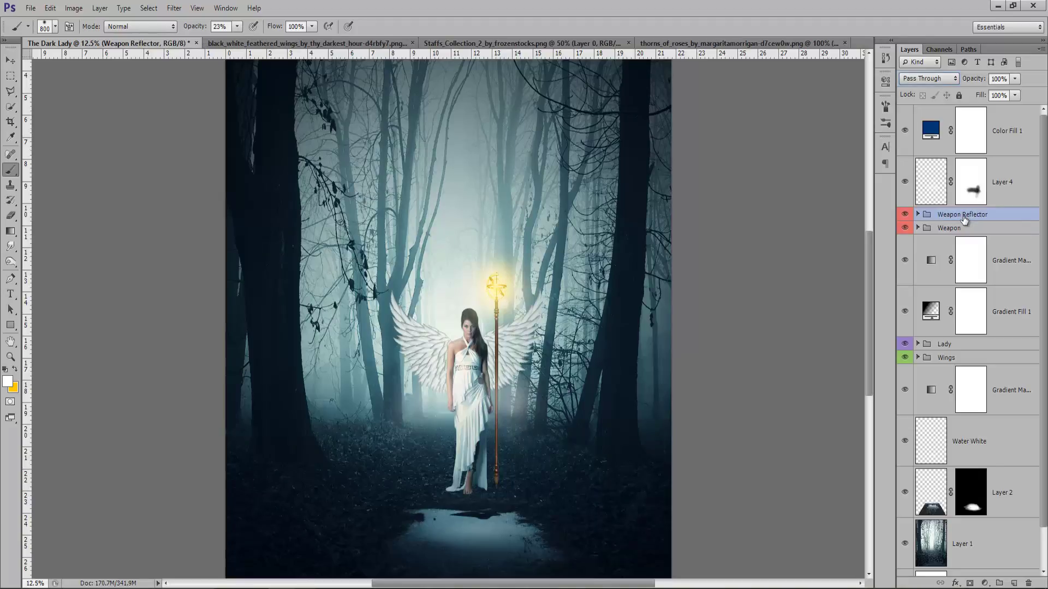
Step: Flip the Weapon Reflector copy vertically, then move, rotate, resize and skew it below the lady
{"action": "key", "text": "ctrl+t"}
{"action": "right_click", "coordinate": [501, 332]}
{"action": "left_click", "coordinate": [557, 532]}
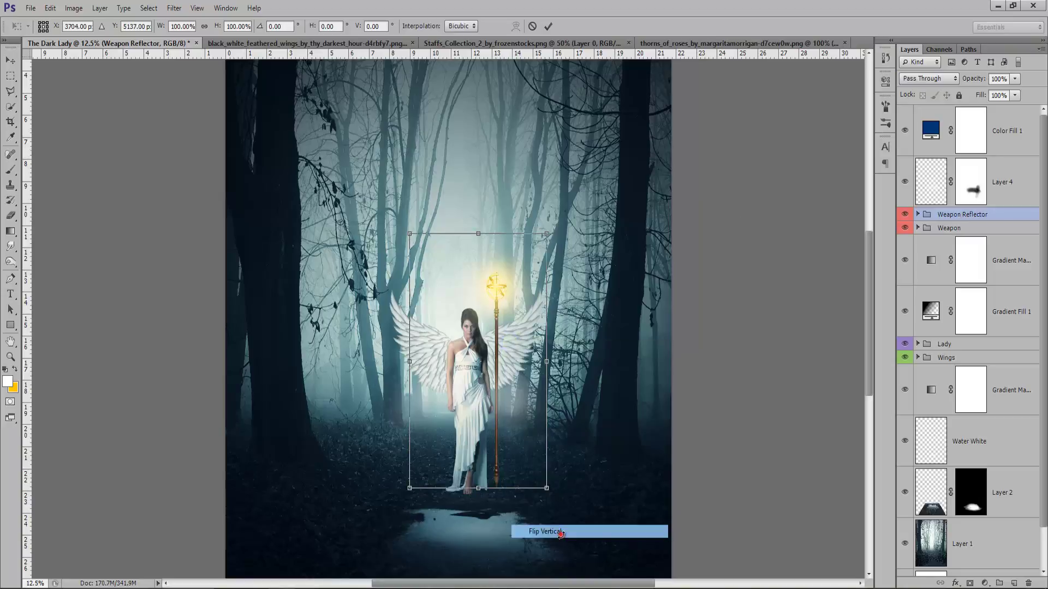
{"action": "key", "text": "ctrl+minus"}
{"action": "left_click_drag", "start_coordinate": [481, 285], "coordinate": [483, 364]}
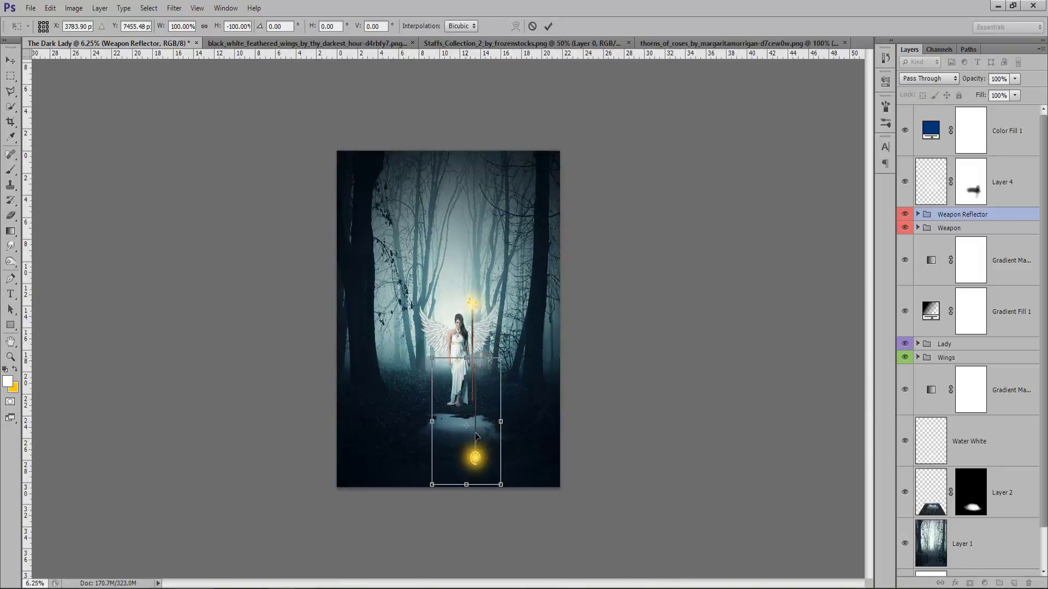
{"action": "left_click_drag", "start_coordinate": [465, 495], "coordinate": [467, 362]}
{"action": "left_click_drag", "start_coordinate": [463, 404], "coordinate": [463, 422]}
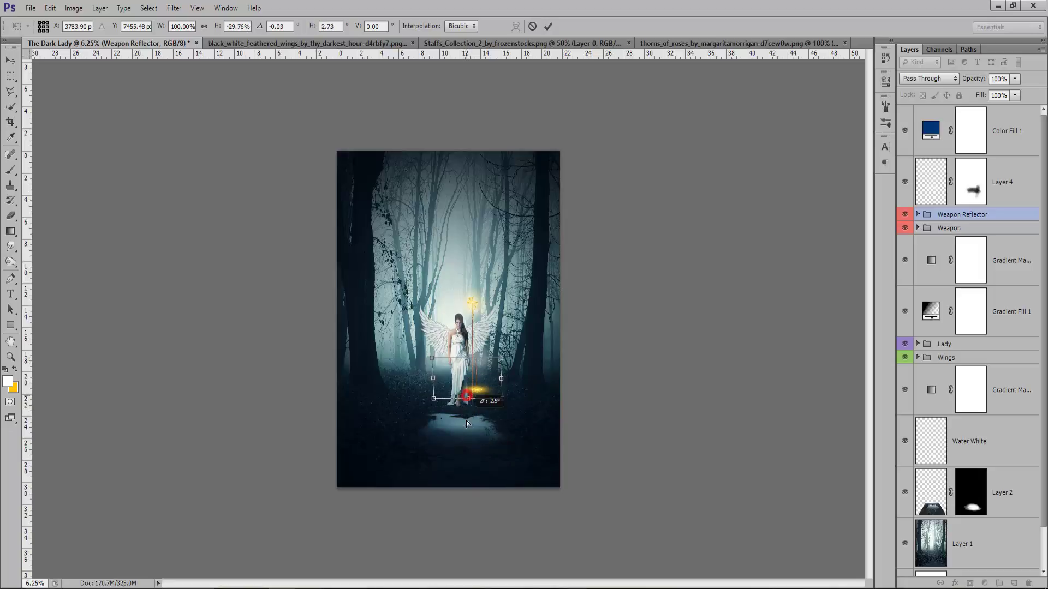
{"action": "mouse_move", "coordinate": [466, 357]}
{"action": "left_mouse_down"}
{"action": "mouse_move", "coordinate": [465, 429]}
{"action": "mouse_move", "coordinate": [482, 418]}
{"action": "left_mouse_up"}
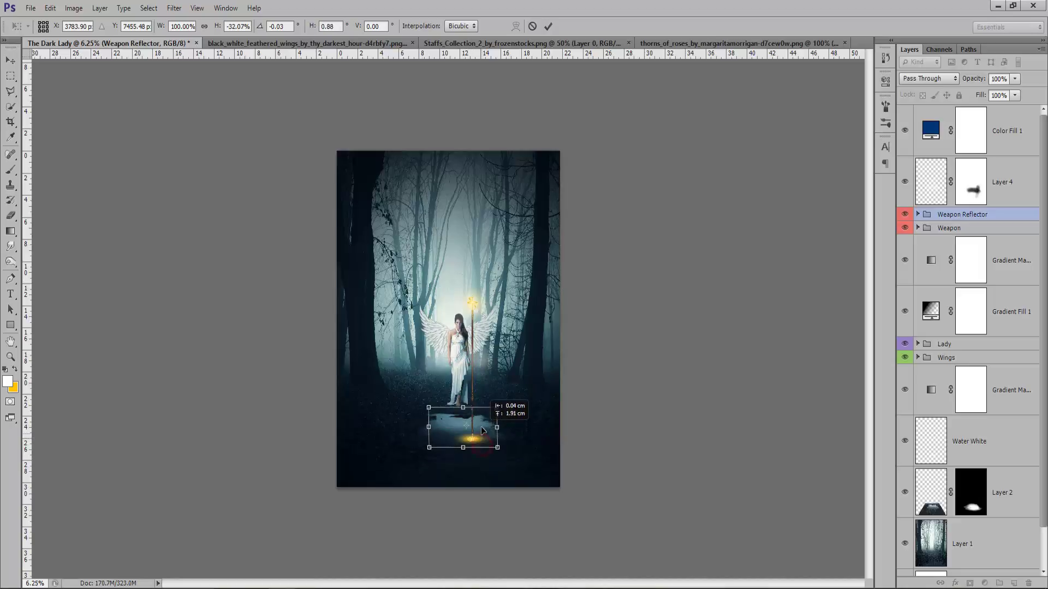
Step: Reshape the reflection's corners and width to fit the puddle, then commit the transform
{"action": "key", "text": "ctrl+plus"}
{"action": "key", "text": "ctrl+plus"}
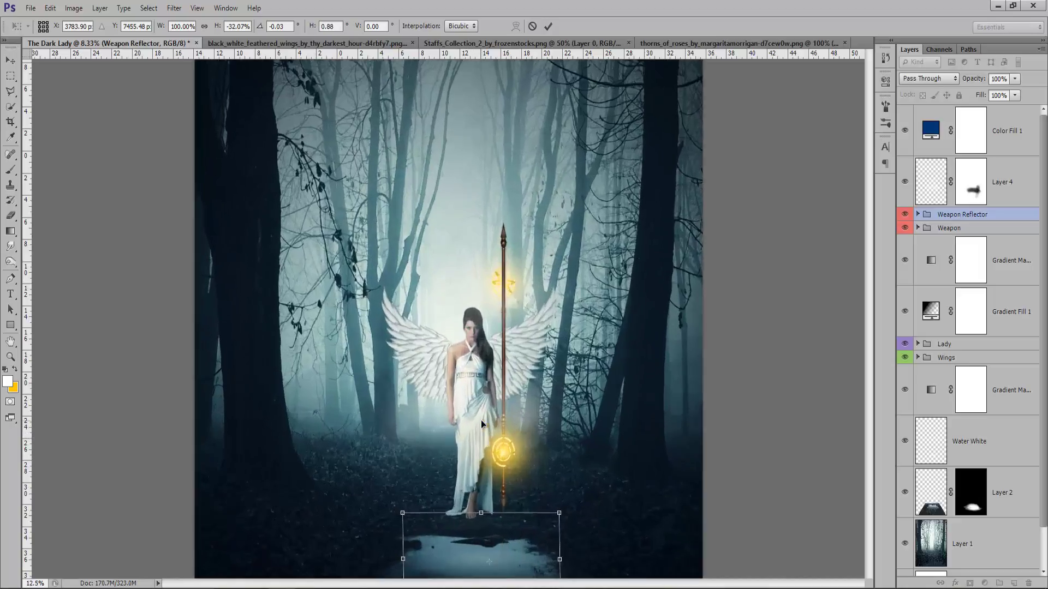
{"action": "key", "text": "ctrl+plus"}
{"action": "key", "text": "ctrl+plus"}
{"action": "left_click_drag", "start_coordinate": [451, 224], "coordinate": [416, 53]}
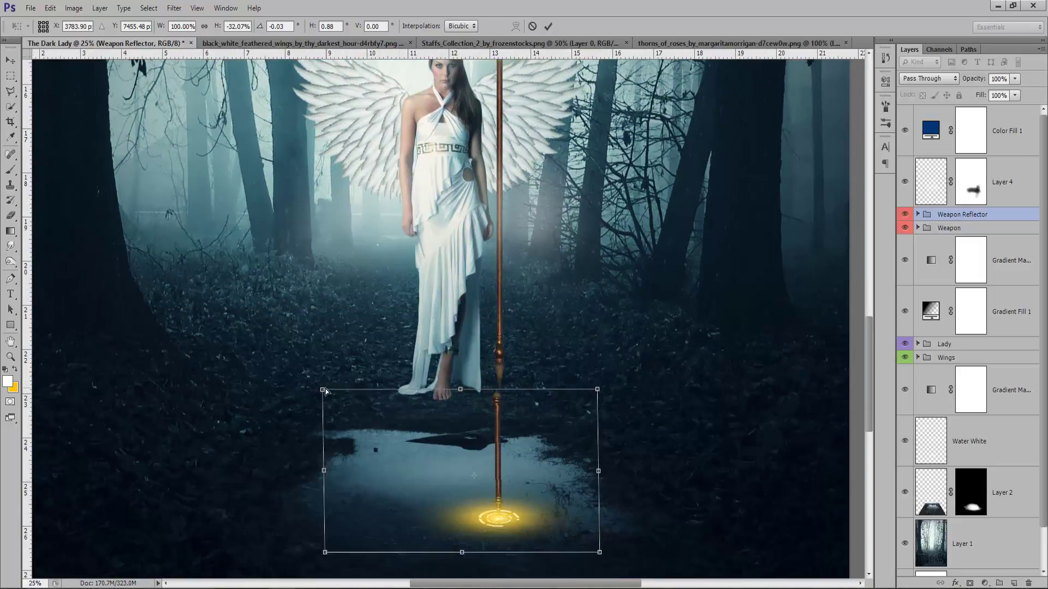
{"action": "left_click_drag", "start_coordinate": [324, 390], "coordinate": [336, 392]}
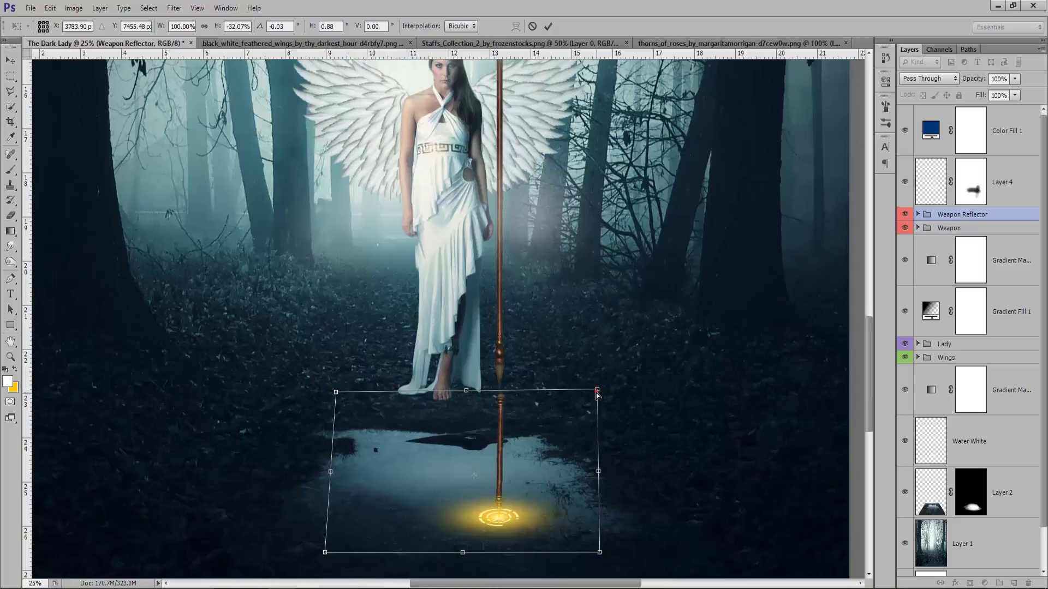
{"action": "left_click_drag", "start_coordinate": [597, 391], "coordinate": [588, 402]}
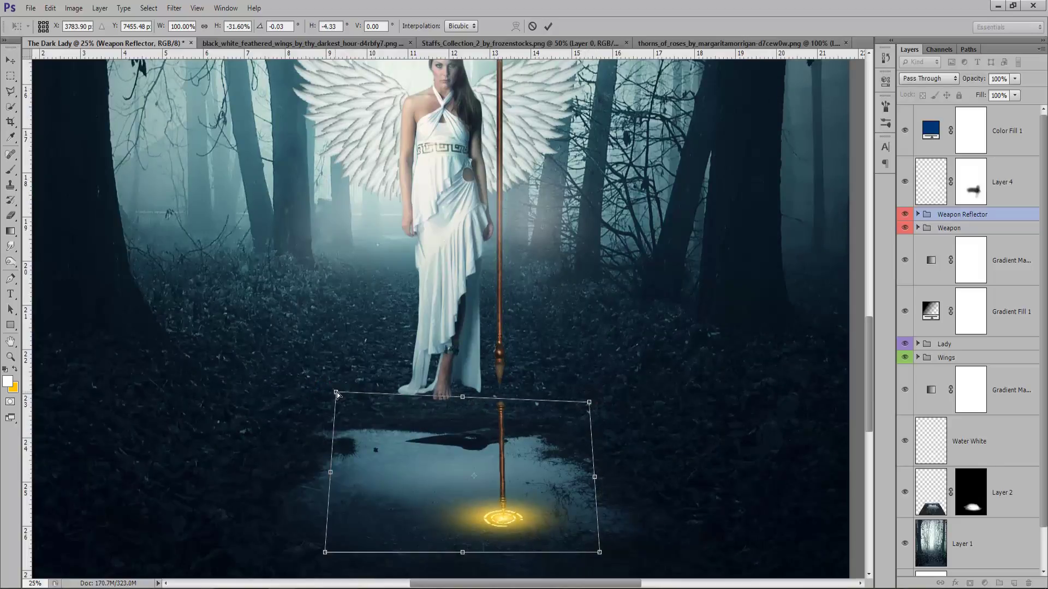
{"action": "left_click_drag", "start_coordinate": [337, 393], "coordinate": [355, 415]}
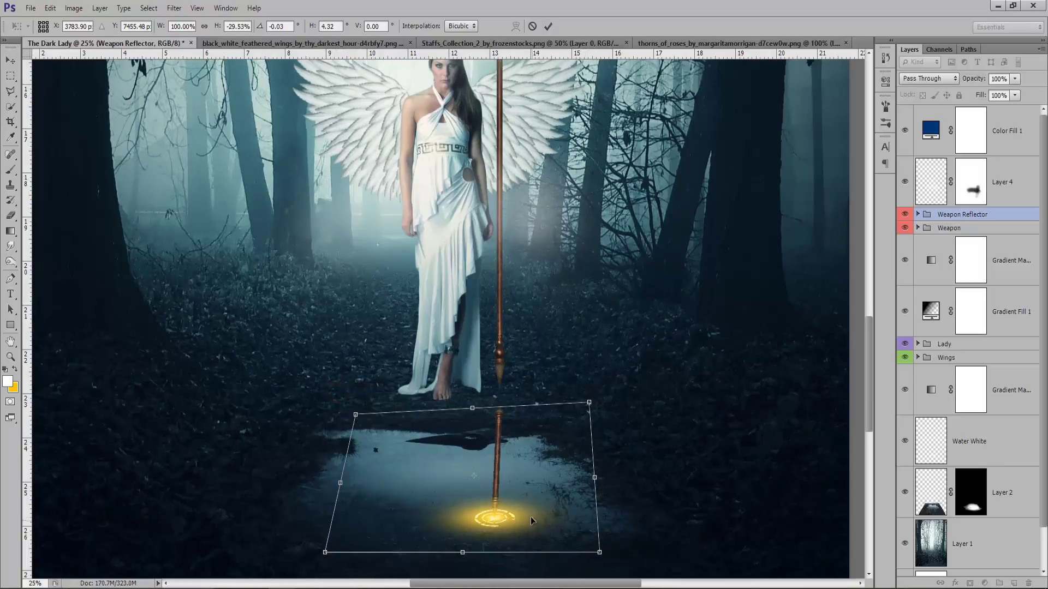
{"action": "left_click_drag", "start_coordinate": [531, 521], "coordinate": [529, 504]}
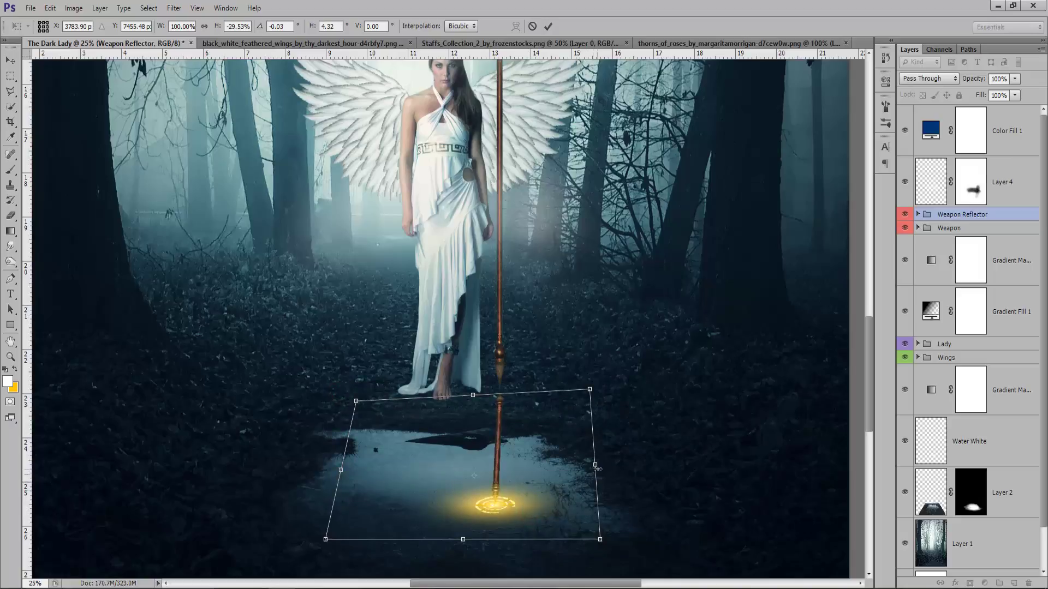
{"action": "mouse_move", "coordinate": [596, 468]}
{"action": "left_mouse_down"}
{"action": "mouse_move", "coordinate": [608, 468]}
{"action": "mouse_move", "coordinate": [540, 461]}
{"action": "left_mouse_up"}
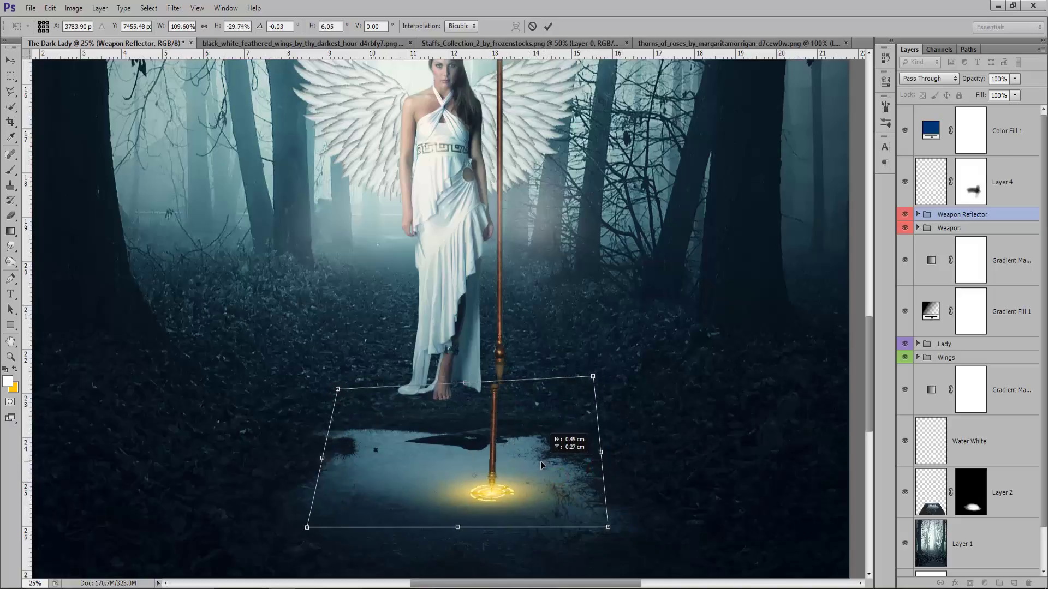
{"action": "key", "text": "b"}
{"action": "key", "text": "Return"}
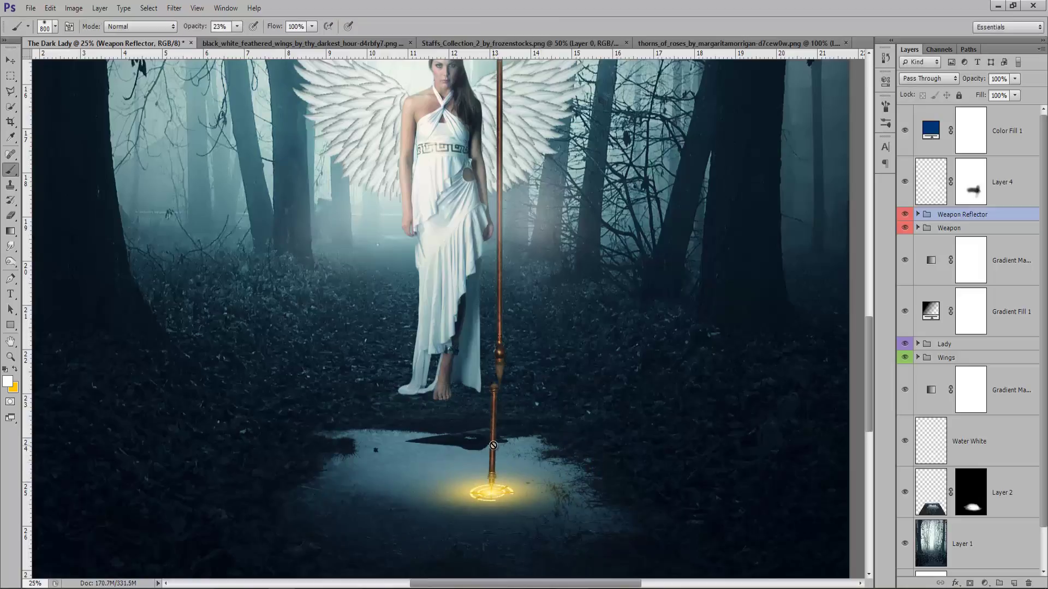
Step: Nudge the staff reflection into place and merge the Weapon Reflector group into one layer
{"action": "key", "text": "v"}
{"action": "left_click_drag", "start_coordinate": [489, 440], "coordinate": [498, 443]}
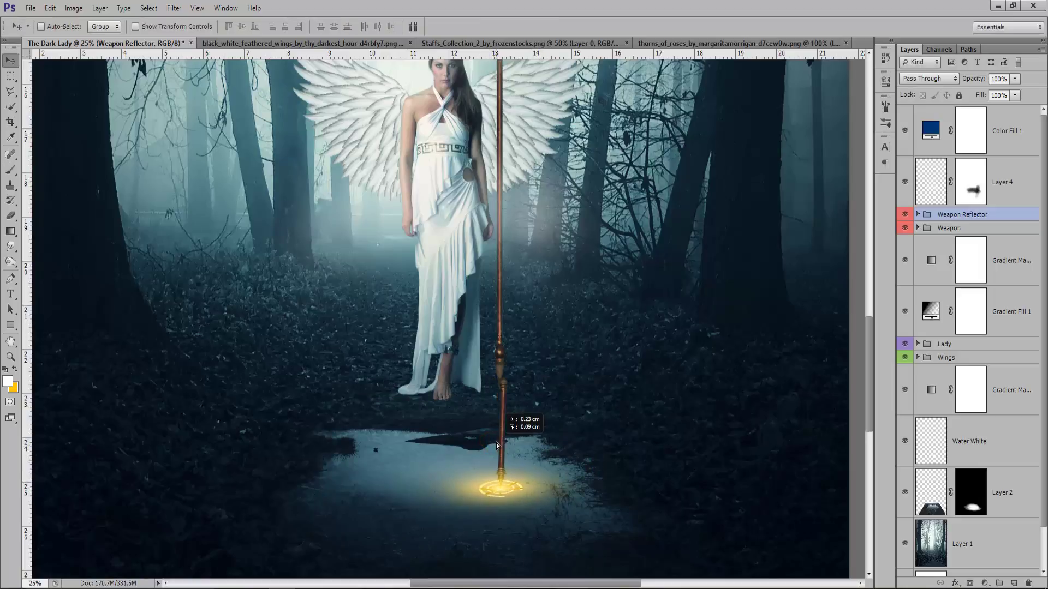
{"action": "left_click_drag", "start_coordinate": [491, 445], "coordinate": [492, 447]}
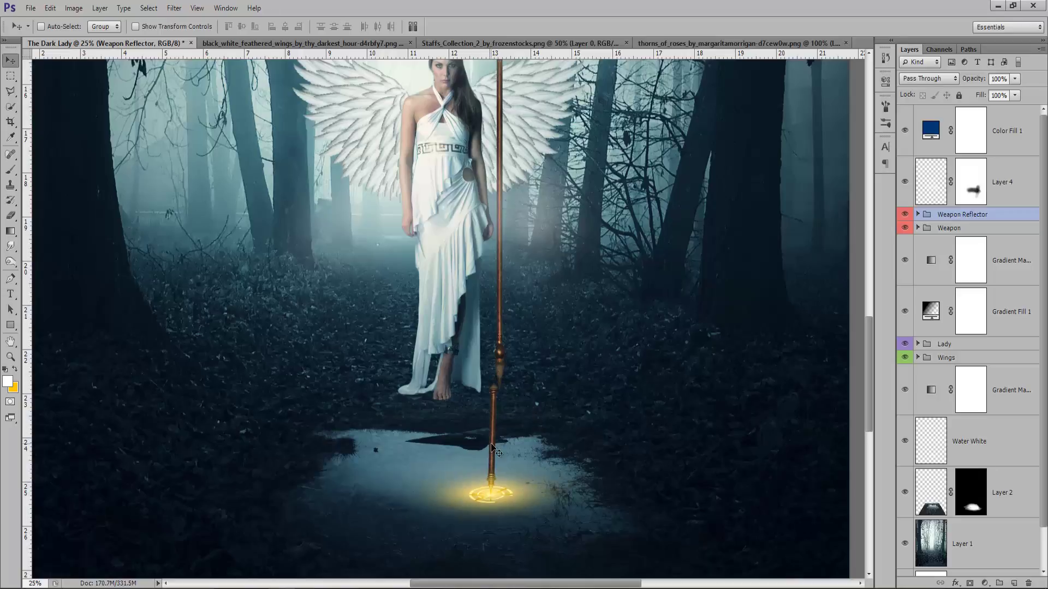
{"action": "key", "text": "shift+Right"}
{"action": "key", "text": "shift+Right"}
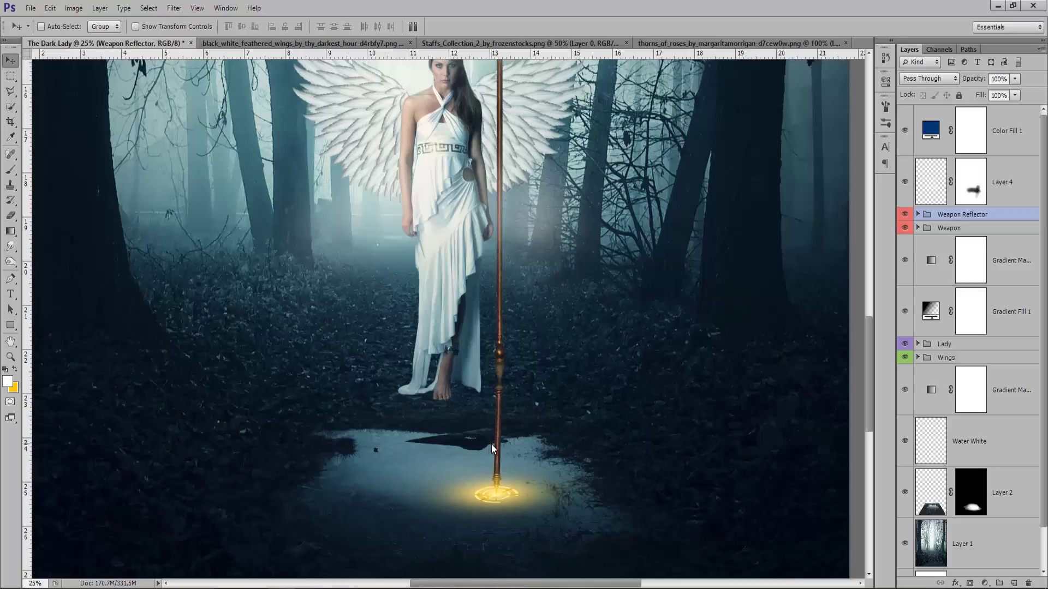
{"action": "right_click", "coordinate": [995, 216]}
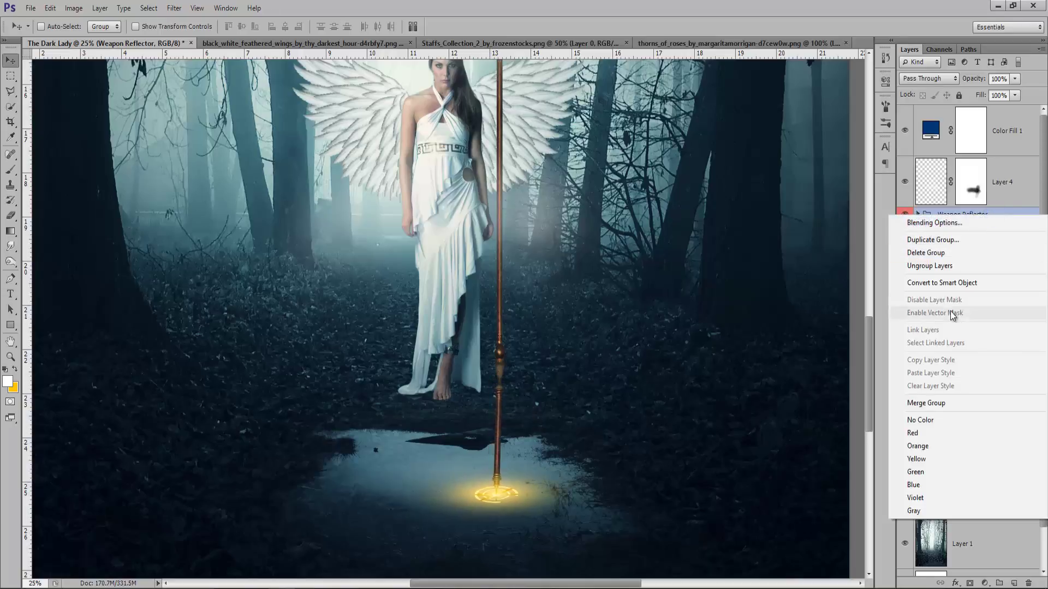
{"action": "left_click", "coordinate": [930, 404]}
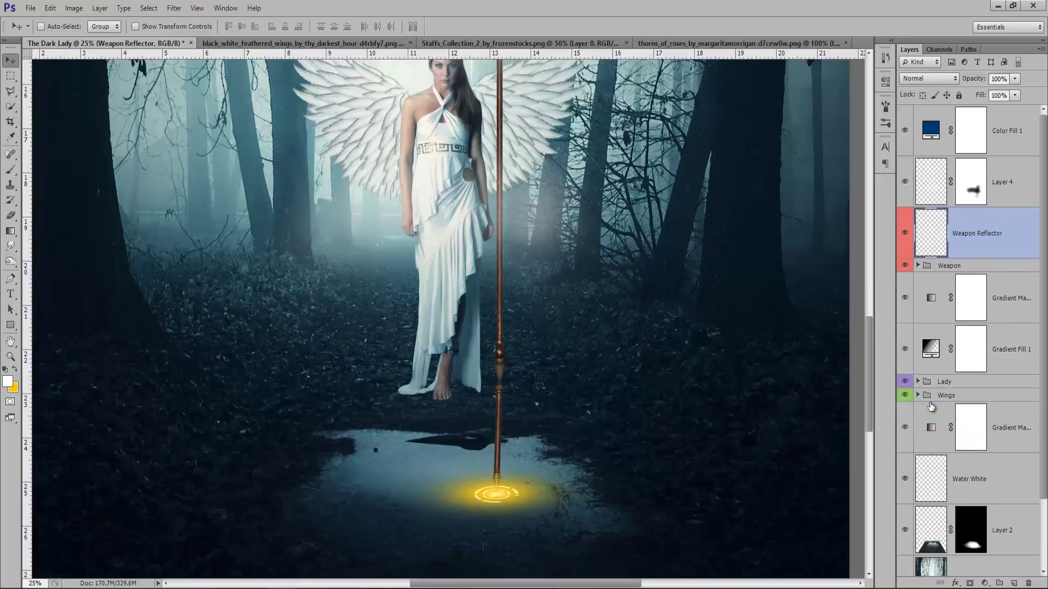
Step: Apply a short-distance Motion Blur to the reflection
{"action": "left_click", "coordinate": [175, 8]}
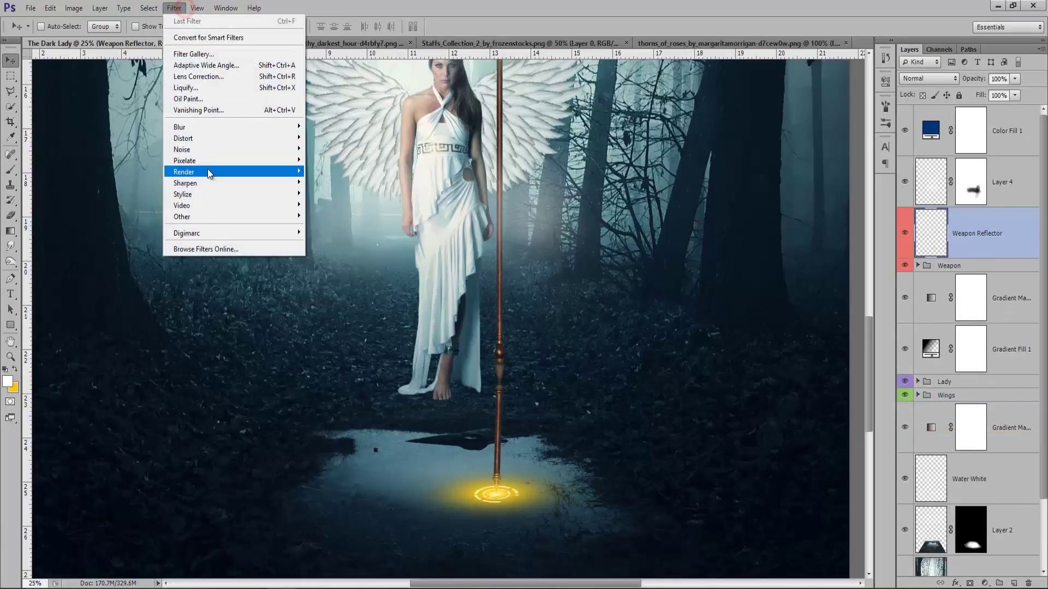
{"action": "mouse_move", "coordinate": [179, 127]}
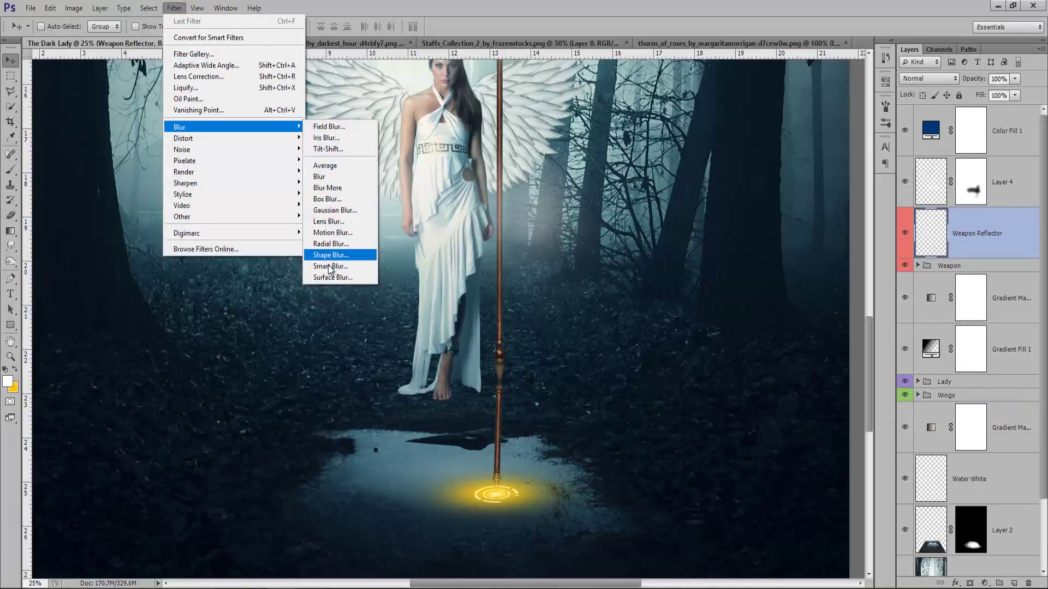
{"action": "left_click", "coordinate": [329, 234]}
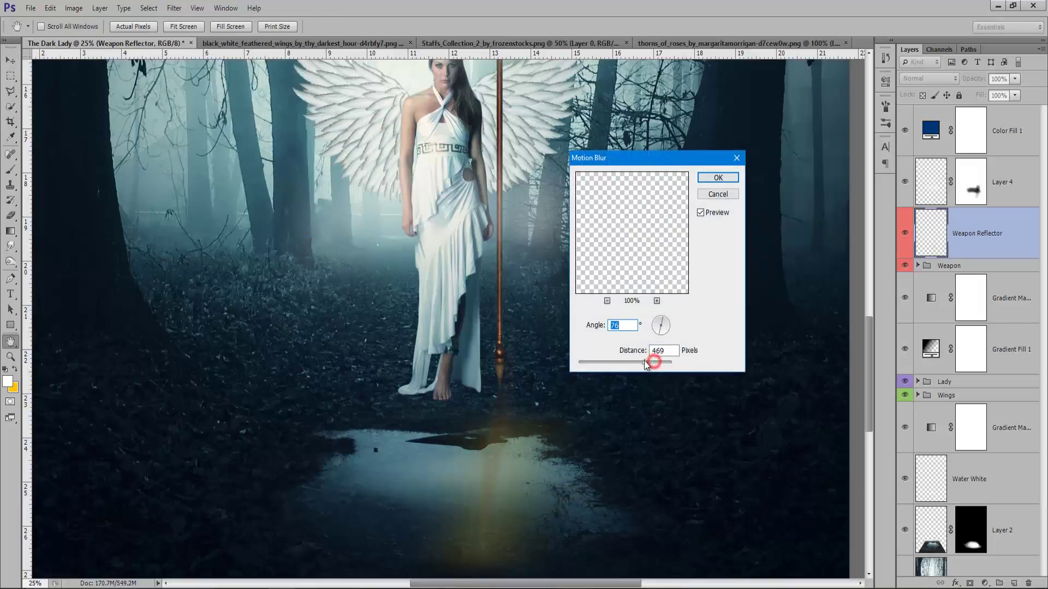
{"action": "left_click_drag", "start_coordinate": [646, 364], "coordinate": [647, 363]}
{"action": "type", "text": "0"}
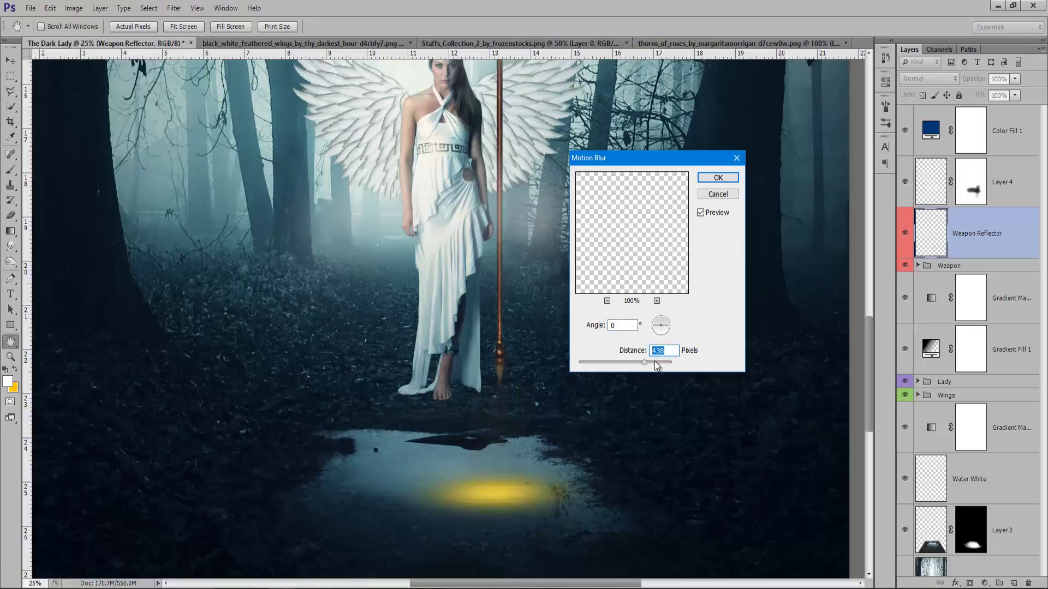
{"action": "left_click_drag", "start_coordinate": [640, 365], "coordinate": [641, 367]}
{"action": "left_click", "coordinate": [718, 179]}
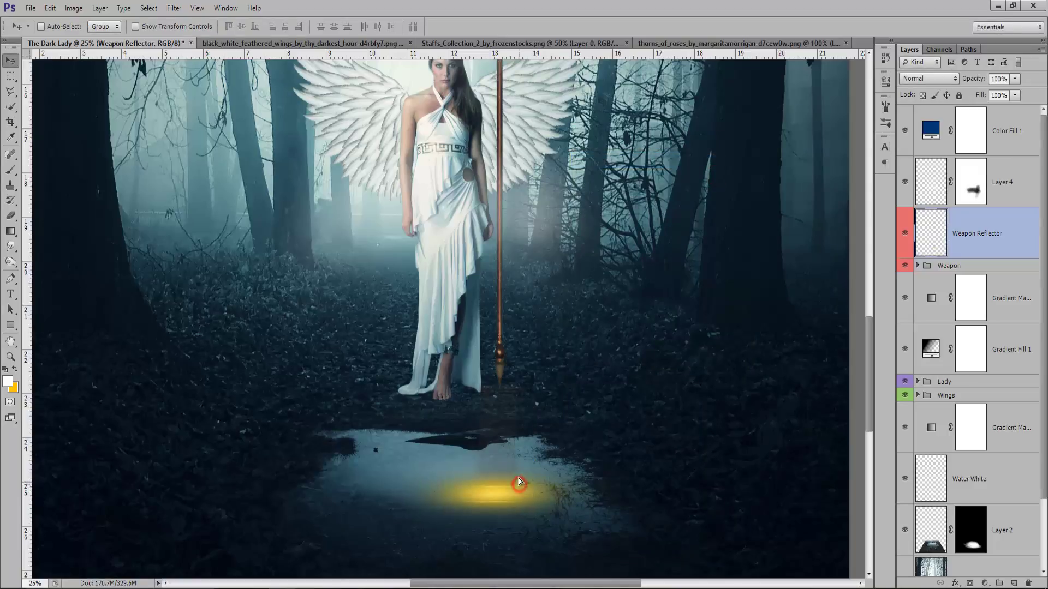
Step: Nudge the glow upward and soften it with a roughly 112 px Gaussian Blur
{"action": "left_click_drag", "start_coordinate": [519, 482], "coordinate": [517, 477]}
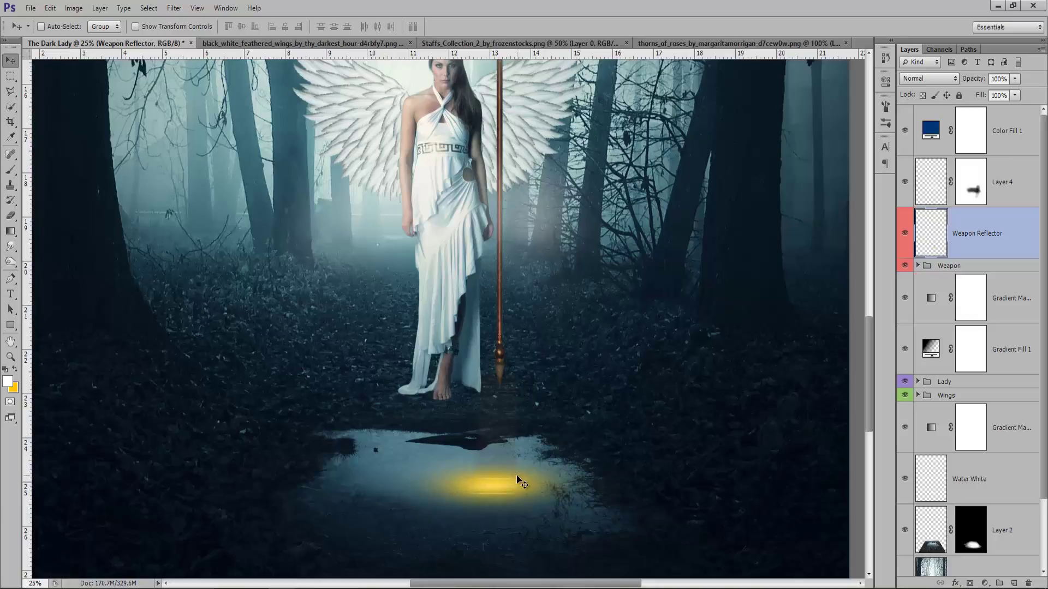
{"action": "left_click", "coordinate": [174, 7]}
{"action": "mouse_move", "coordinate": [197, 127]}
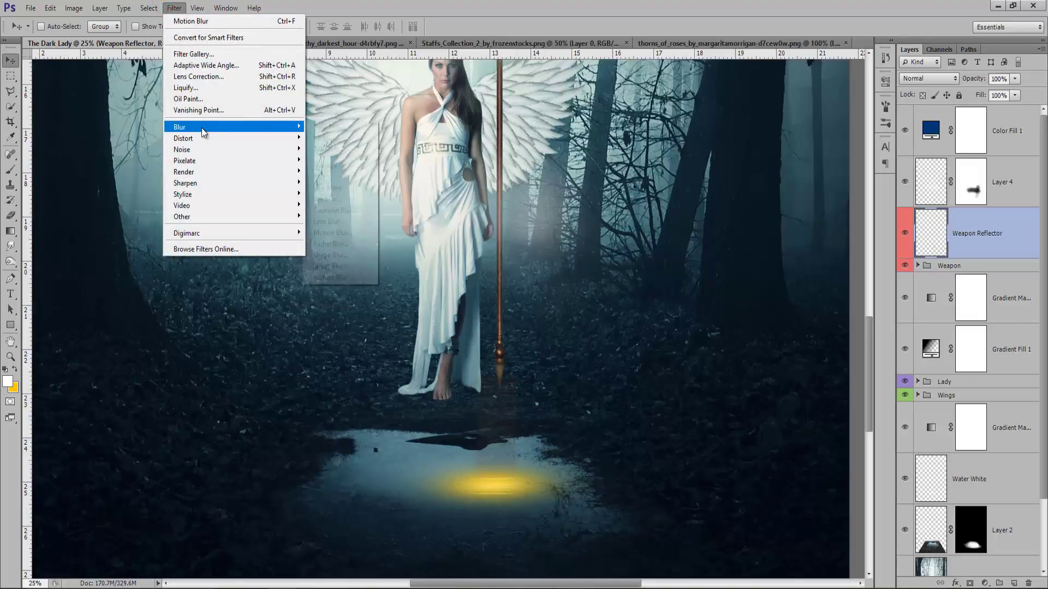
{"action": "left_click", "coordinate": [334, 210]}
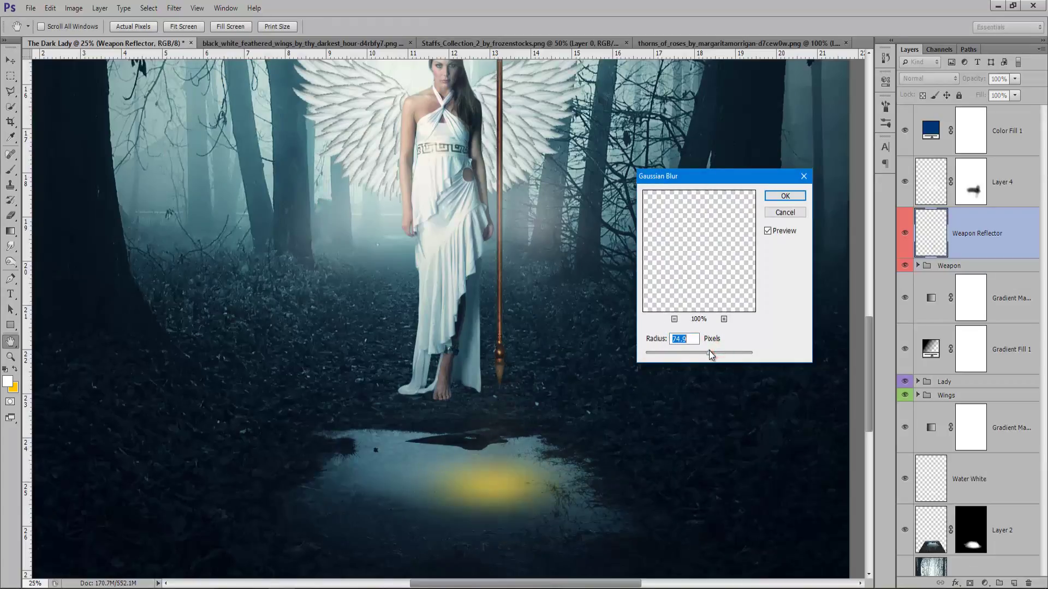
{"action": "left_click_drag", "start_coordinate": [708, 352], "coordinate": [716, 352]}
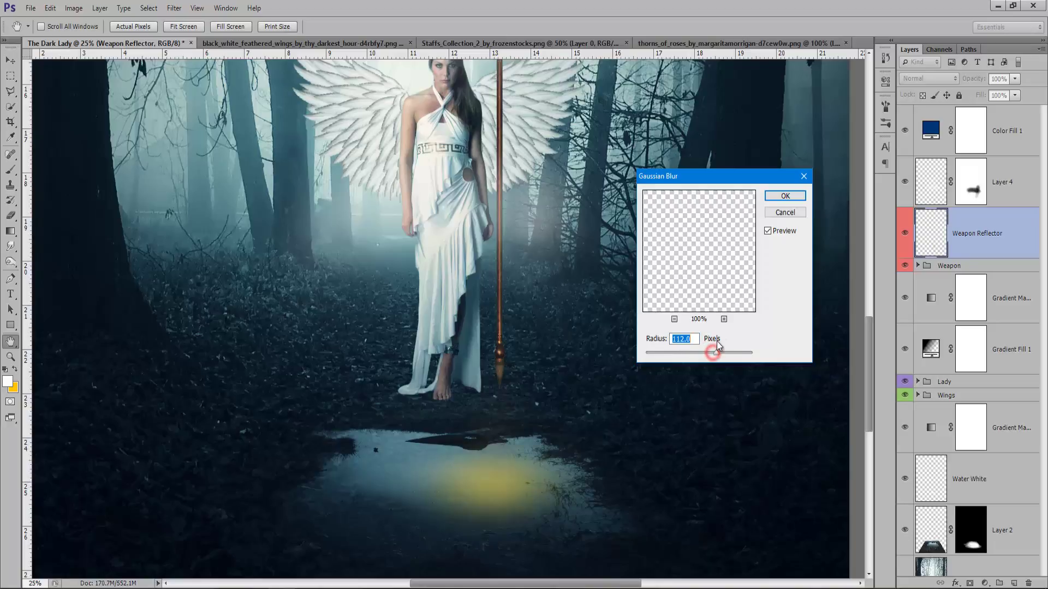
{"action": "left_click", "coordinate": [779, 198]}
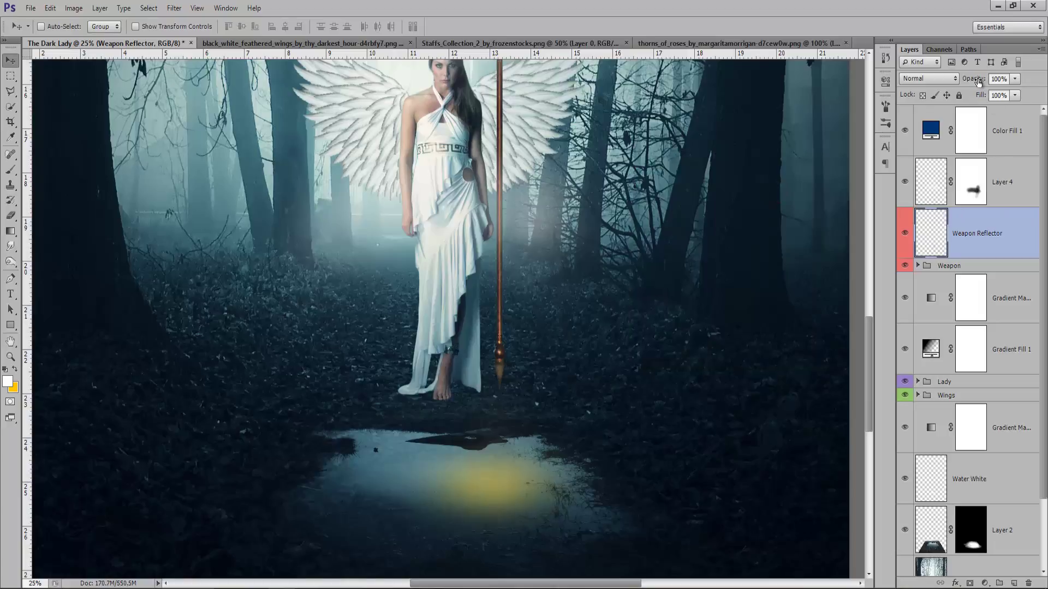
Step: Drop the Weapon Reflector layer to 79% opacity and check the glow at several zoom levels
{"action": "left_click_drag", "start_coordinate": [977, 82], "coordinate": [961, 80]}
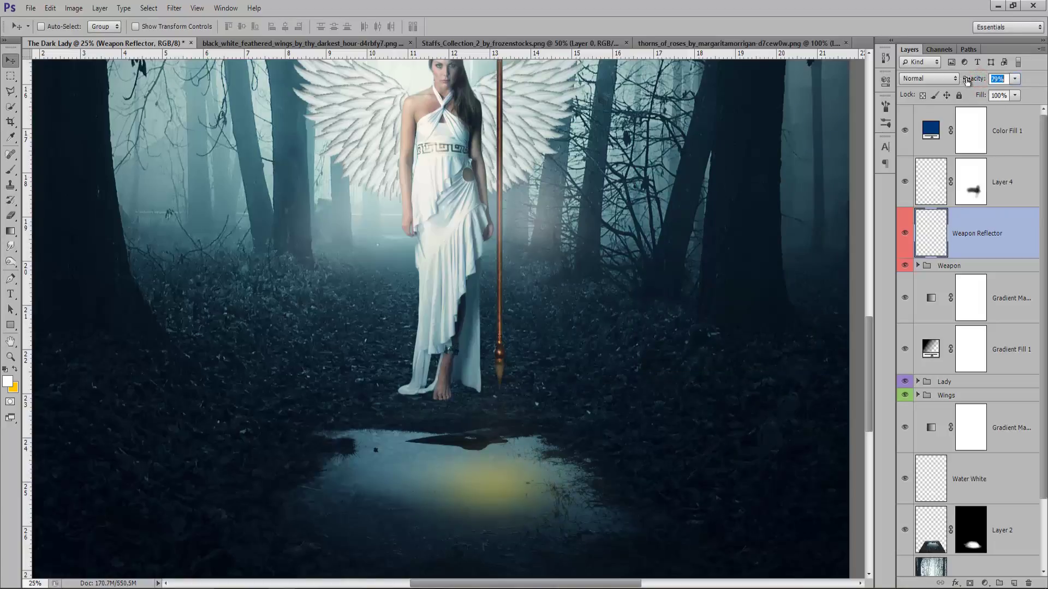
{"action": "key", "text": "ctrl+minus"}
{"action": "key", "text": "ctrl+minus"}
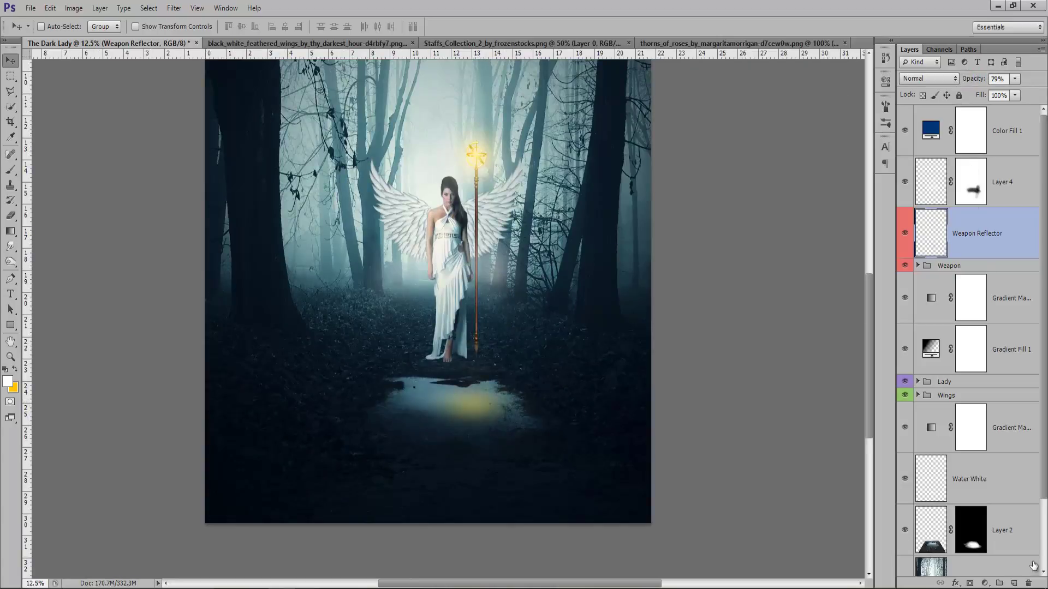
{"action": "key", "text": "ctrl+plus"}
{"action": "key", "text": "ctrl+plus"}
{"action": "key", "text": "ctrl+plus"}
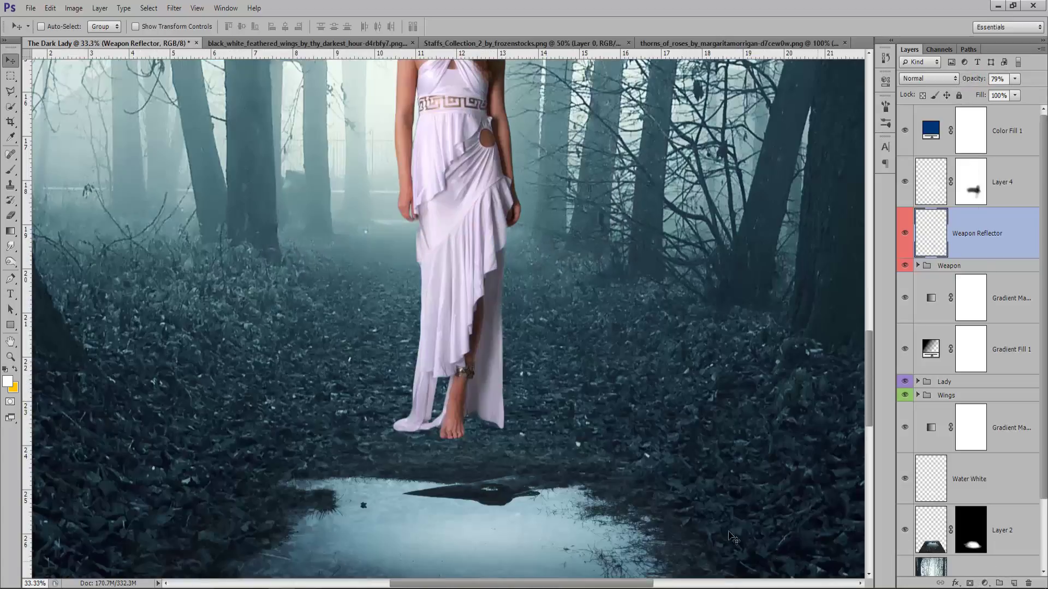
{"action": "key", "text": "e"}
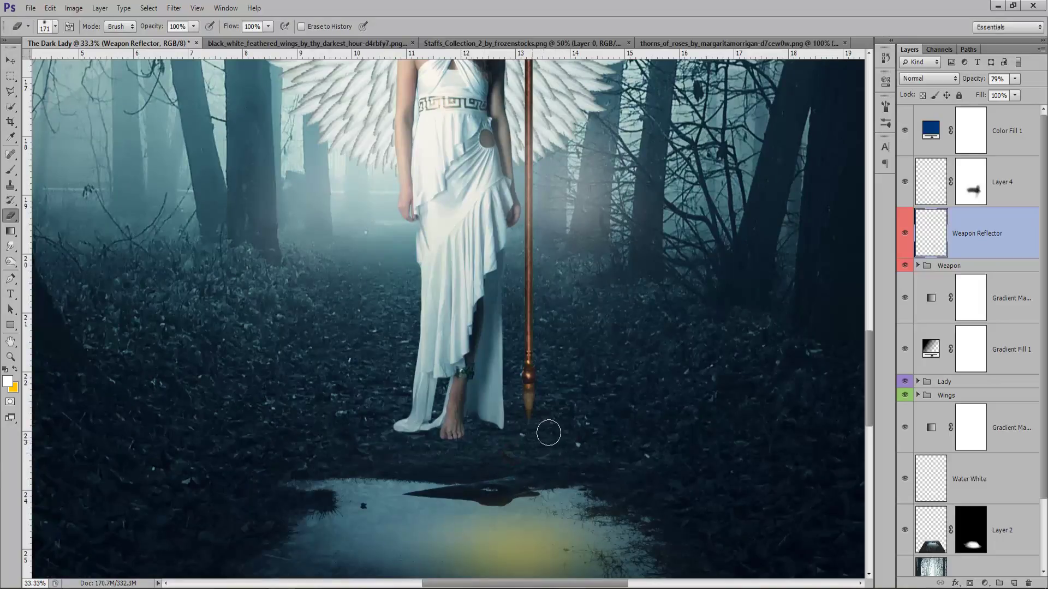
{"action": "key", "text": "ctrl+minus"}
{"action": "key", "text": "ctrl+minus"}
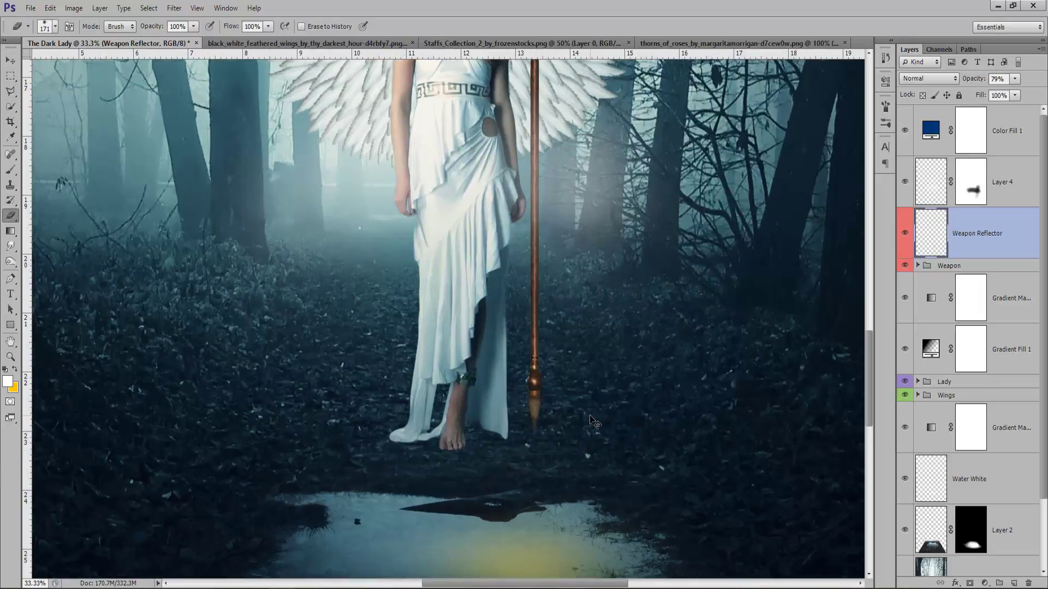
{"action": "key", "text": "ctrl+plus"}
{"action": "key", "text": "ctrl+plus"}
{"action": "key", "text": "ctrl+plus"}
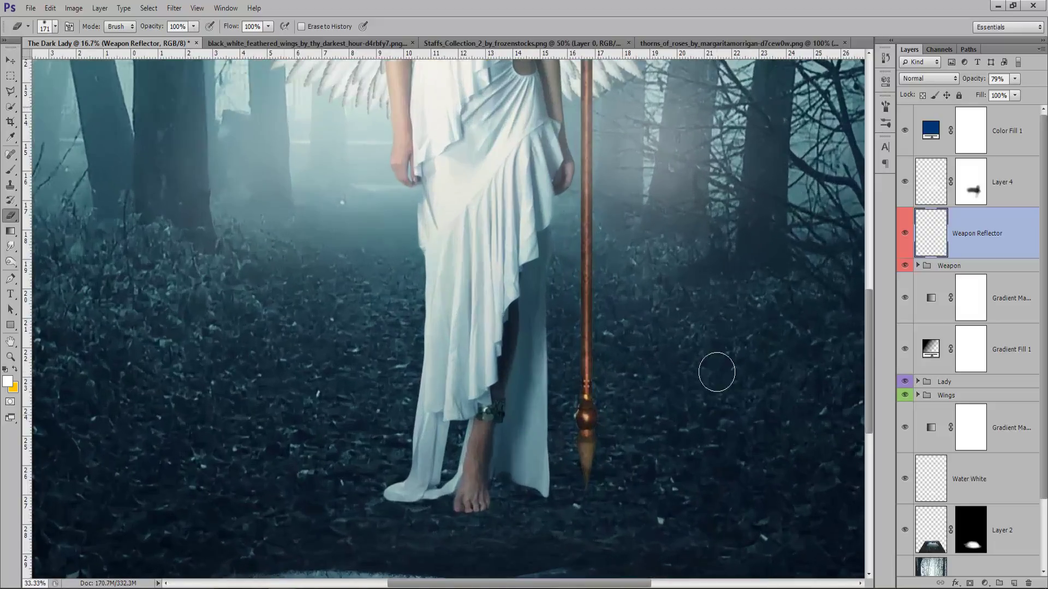
{"action": "left_click", "coordinate": [971, 384]}
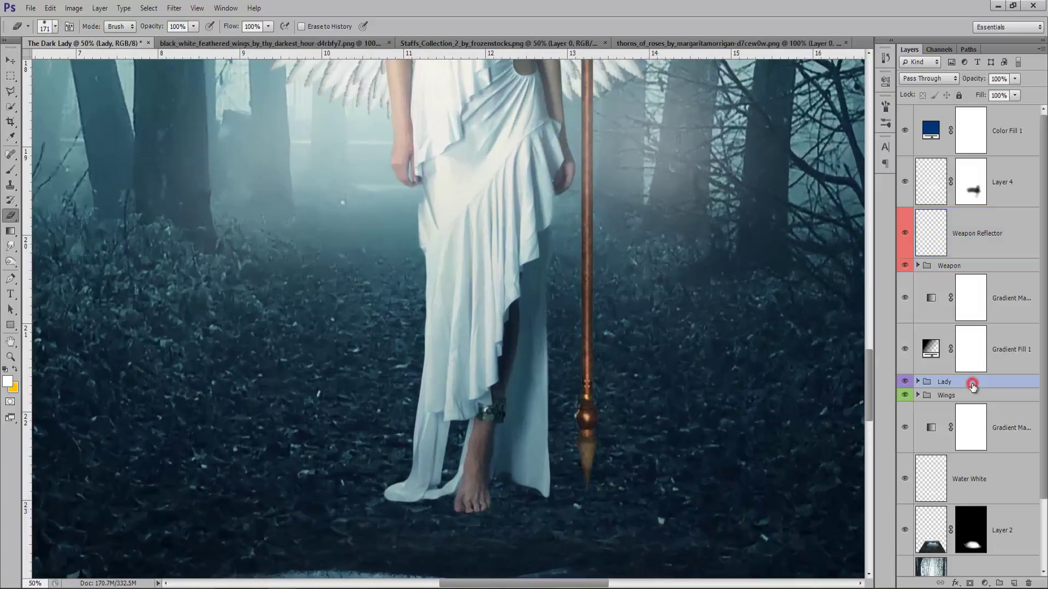
Step: Create a new layer below the Lady group and name it 'Lady Shadhow'
{"action": "left_click", "coordinate": [1013, 584]}
{"action": "double_click", "coordinate": [964, 415]}
{"action": "type", "text": "Lady Show"}
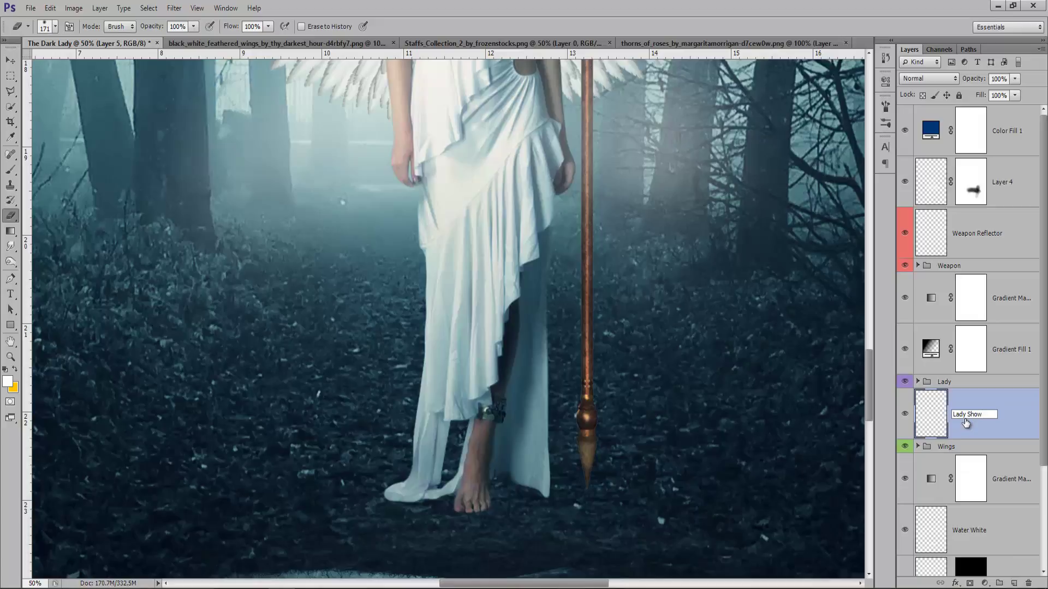
{"action": "key", "text": "Return"}
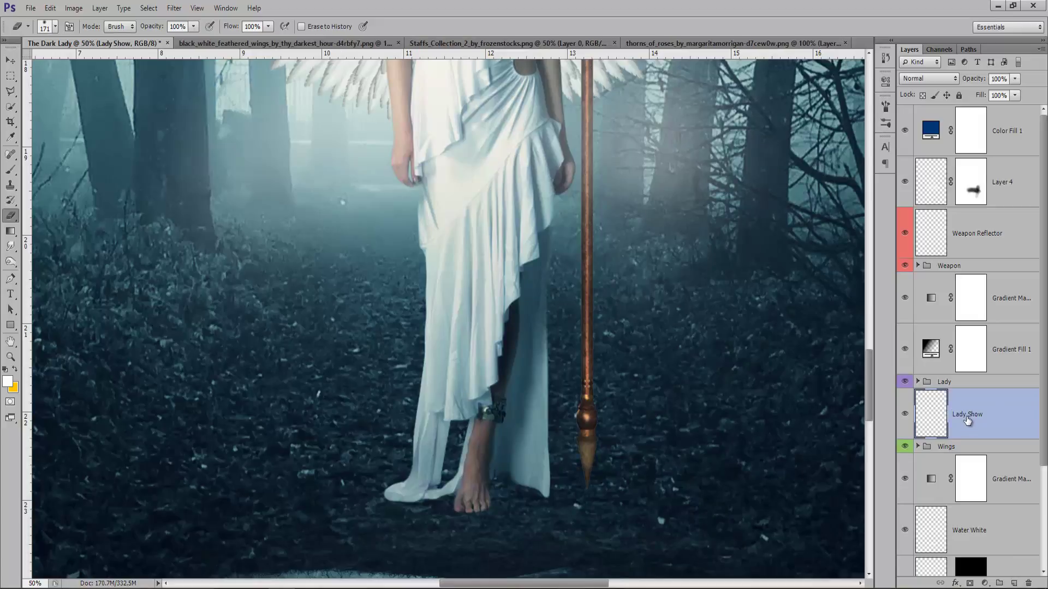
{"action": "double_click", "coordinate": [972, 416]}
{"action": "type", "text": "ow"}
{"action": "key", "text": "Return"}
{"action": "key", "text": "ctrl+plus"}
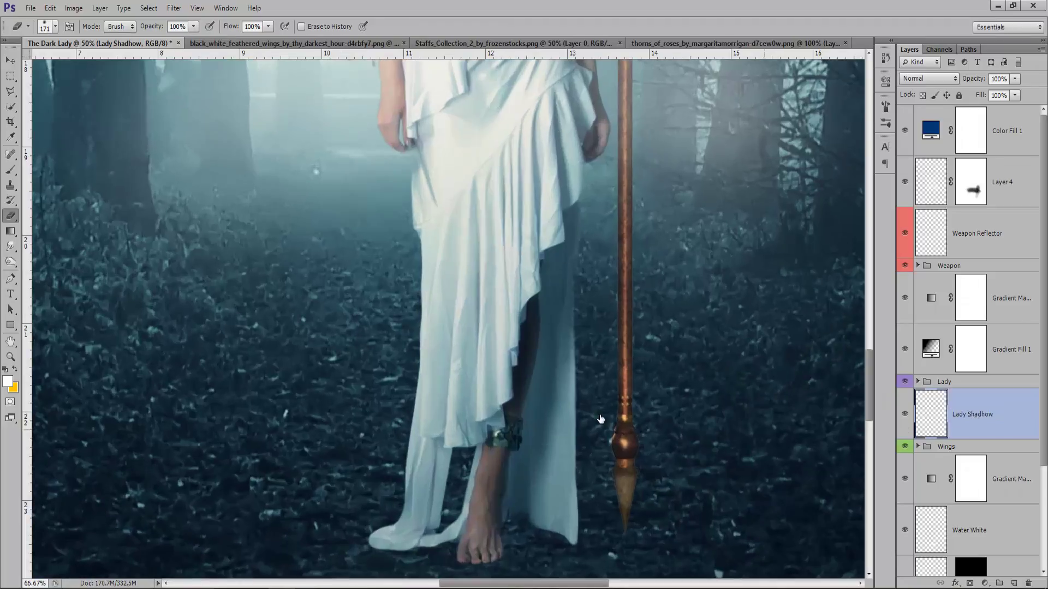
{"action": "key", "text": "ctrl+plus"}
{"action": "key", "text": "ctrl+plus"}
{"action": "scroll", "coordinate": [576, 381], "scroll_direction": "down", "scroll_amount": 3}
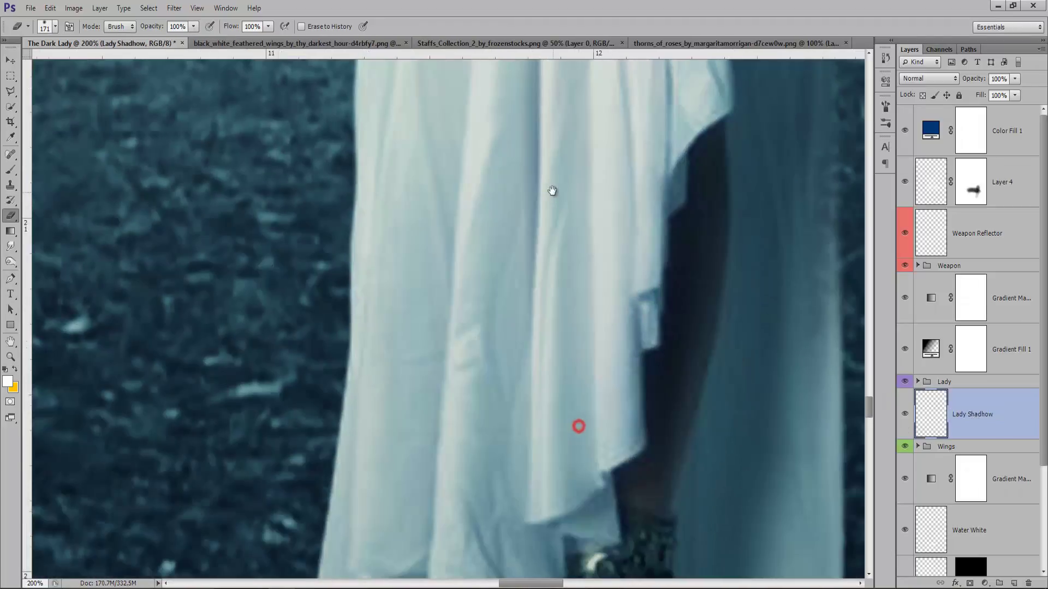
{"action": "scroll", "coordinate": [567, 246], "scroll_direction": "down", "scroll_amount": 5}
{"action": "scroll", "coordinate": [566, 222], "scroll_direction": "down", "scroll_amount": 3}
Step: Paint a dark shadow under the lady's toes with a black brush around 110 px
{"action": "key", "text": "ctrl+minus"}
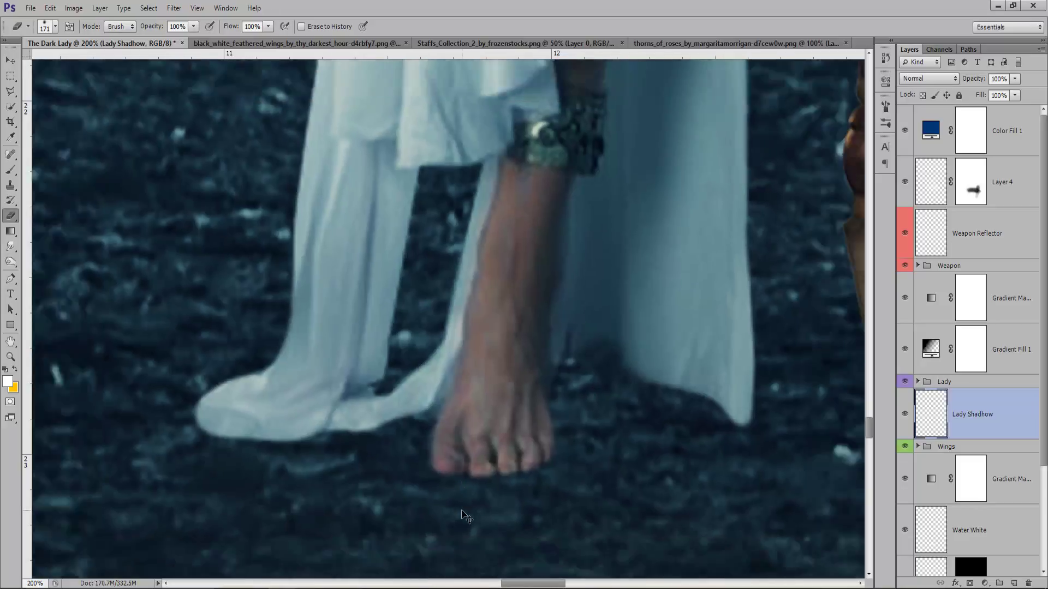
{"action": "left_click", "coordinate": [7, 360]}
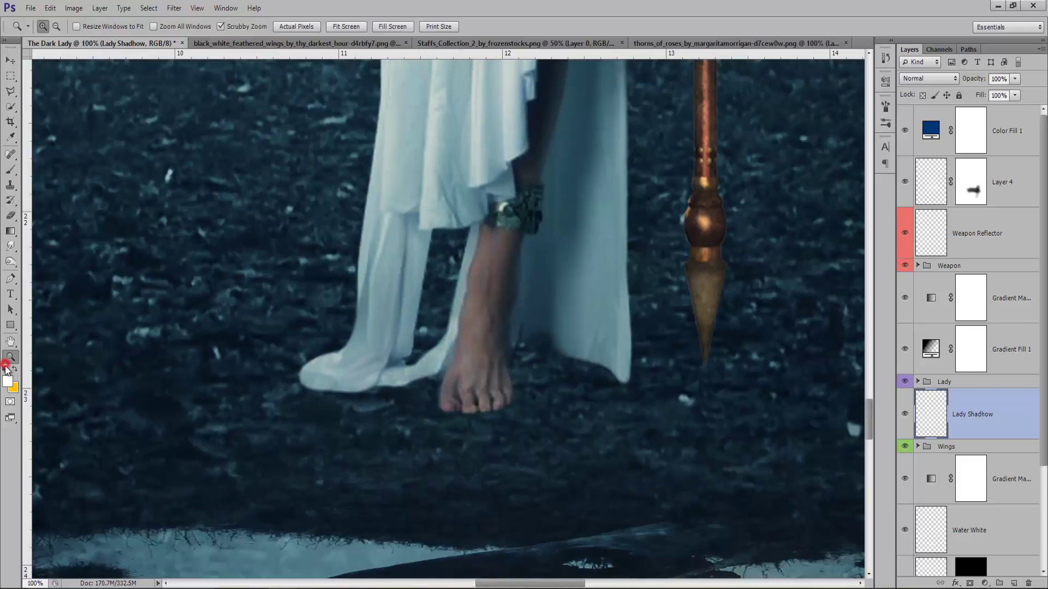
{"action": "key", "text": "b"}
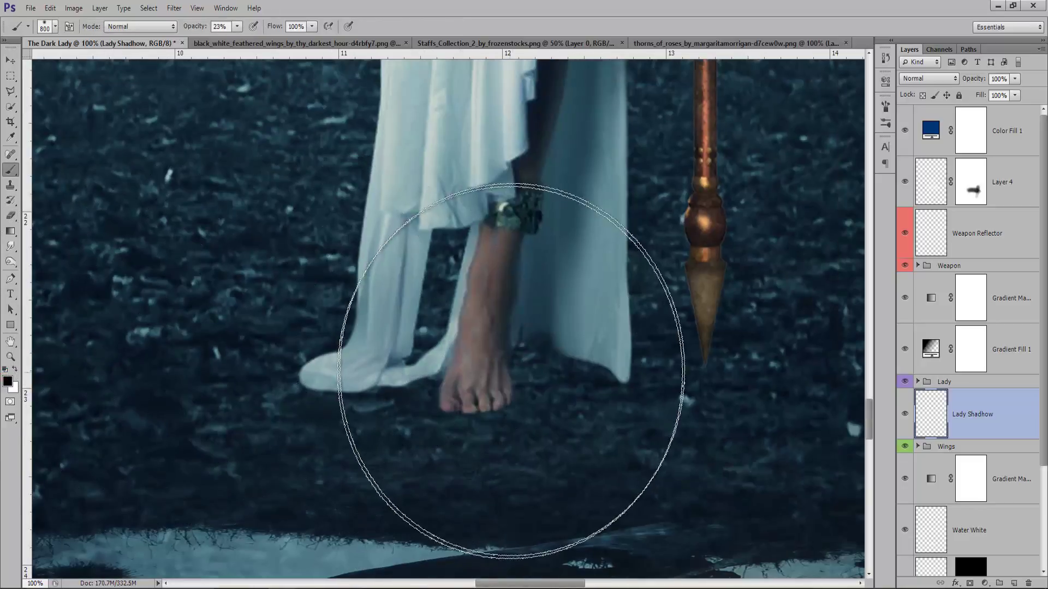
{"action": "left_click_drag", "start_coordinate": [517, 365], "coordinate": [493, 366]}
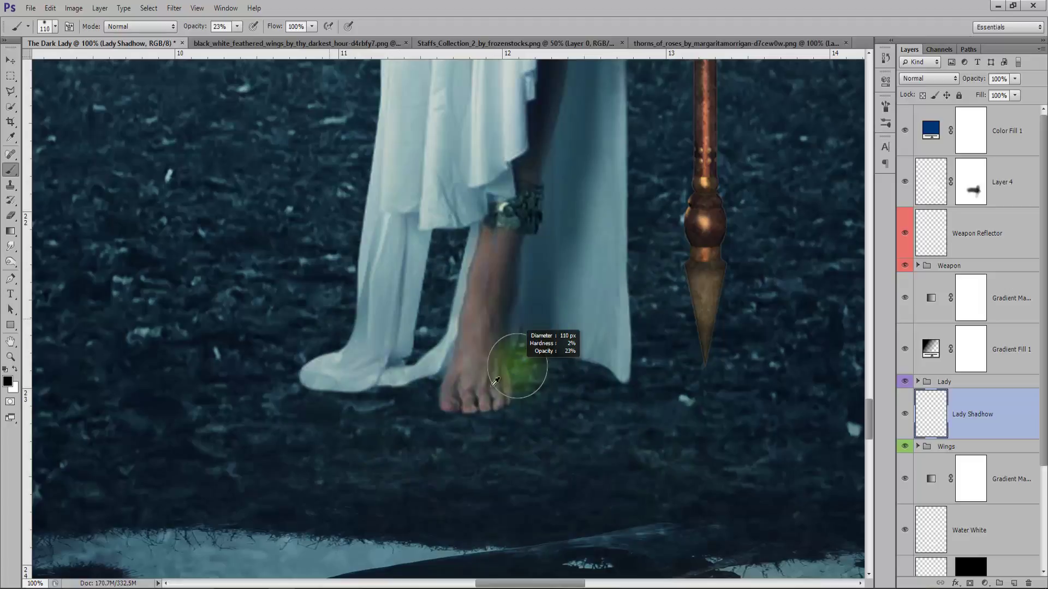
{"action": "key", "text": "bracketleft"}
{"action": "key", "text": "bracketleft"}
{"action": "key", "text": "bracketleft"}
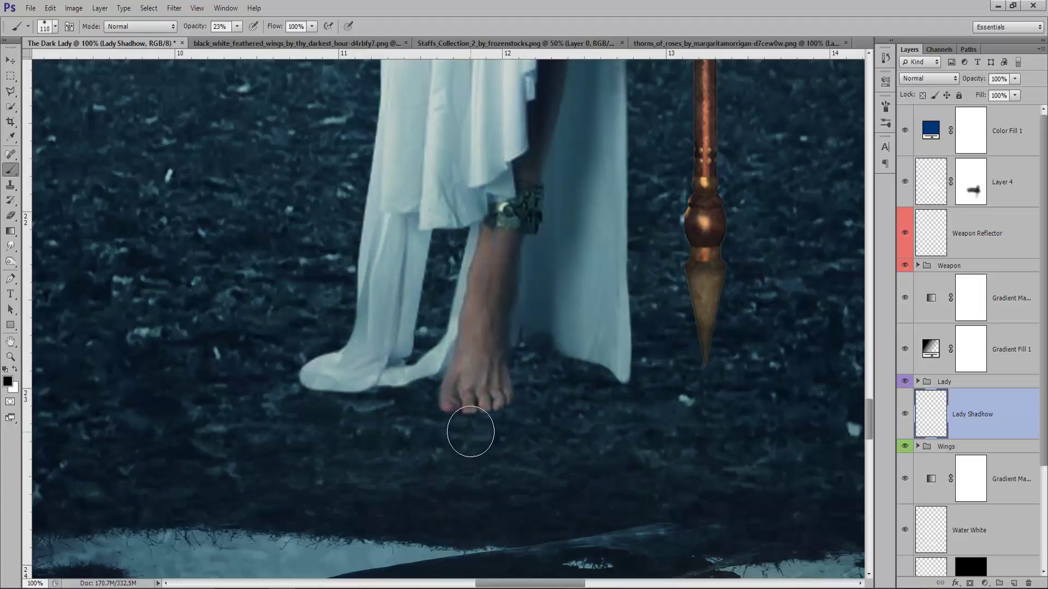
{"action": "mouse_move", "coordinate": [451, 412]}
{"action": "left_mouse_down"}
{"action": "mouse_move", "coordinate": [484, 416]}
{"action": "mouse_move", "coordinate": [460, 413]}
{"action": "left_mouse_up"}
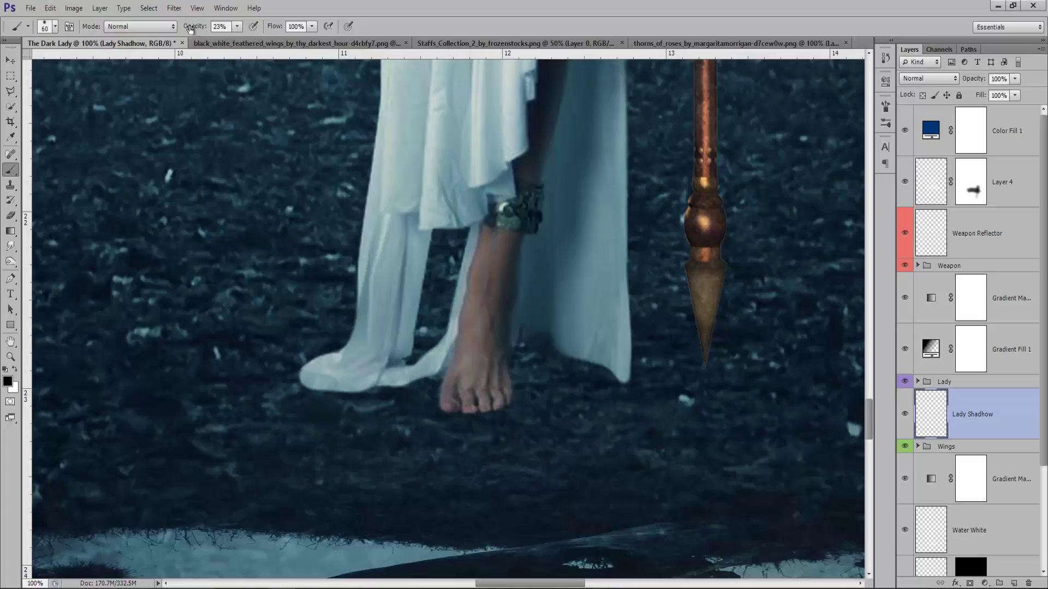
{"action": "left_click_drag", "start_coordinate": [189, 28], "coordinate": [232, 28]}
{"action": "left_click_drag", "start_coordinate": [480, 404], "coordinate": [459, 405]}
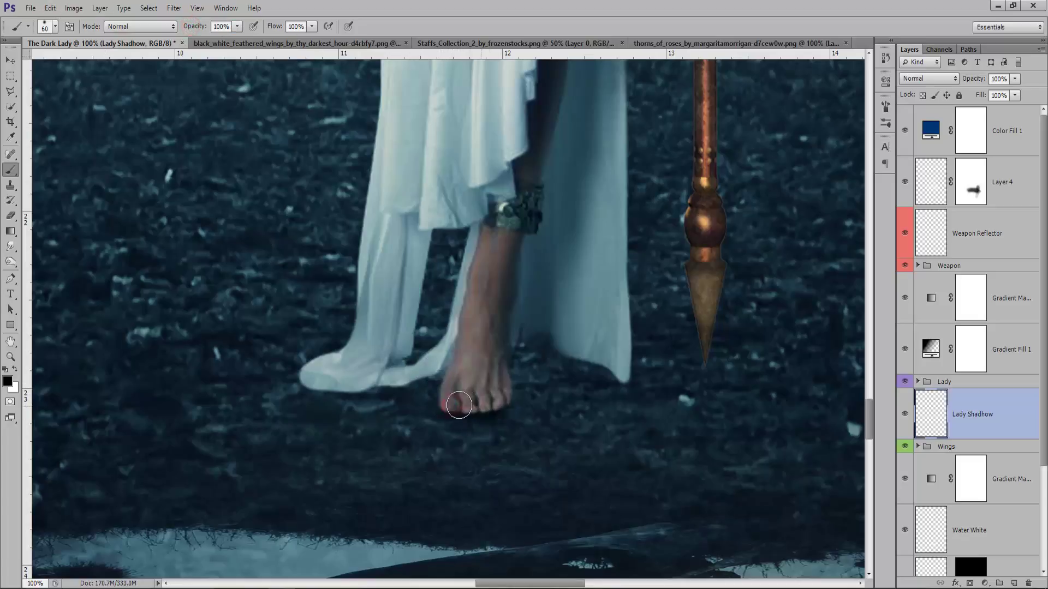
Step: Shade the ground along the dress hem with softer 100 px brush strokes
{"action": "left_click_drag", "start_coordinate": [316, 380], "coordinate": [431, 382]}
{"action": "mouse_move", "coordinate": [508, 341]}
{"action": "left_mouse_down"}
{"action": "mouse_move", "coordinate": [554, 342]}
{"action": "mouse_move", "coordinate": [621, 375]}
{"action": "left_mouse_up"}
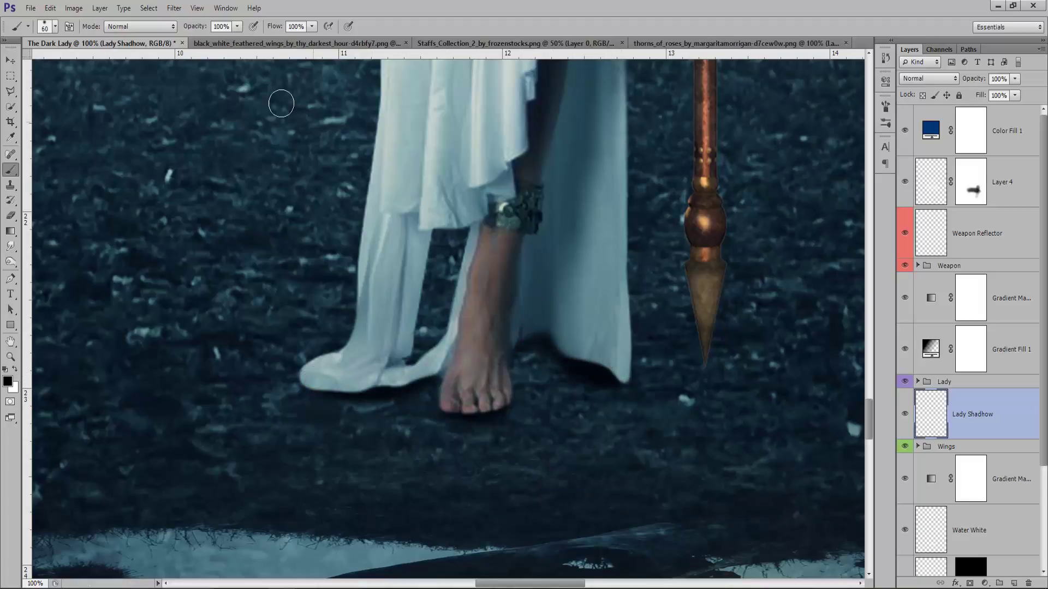
{"action": "left_click_drag", "start_coordinate": [194, 28], "coordinate": [182, 30]}
{"action": "key", "text": "bracketright"}
{"action": "key", "text": "bracketright"}
{"action": "key", "text": "bracketright"}
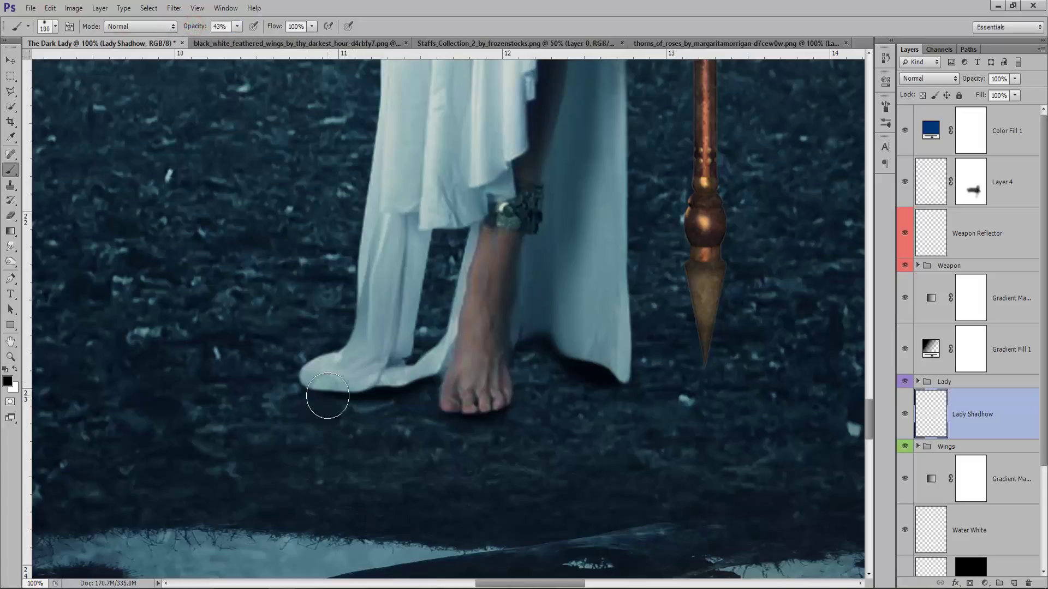
{"action": "left_click_drag", "start_coordinate": [328, 397], "coordinate": [435, 394]}
{"action": "mouse_move", "coordinate": [552, 411]}
{"action": "left_mouse_down"}
{"action": "mouse_move", "coordinate": [533, 360]}
{"action": "mouse_move", "coordinate": [587, 412]}
{"action": "left_mouse_up"}
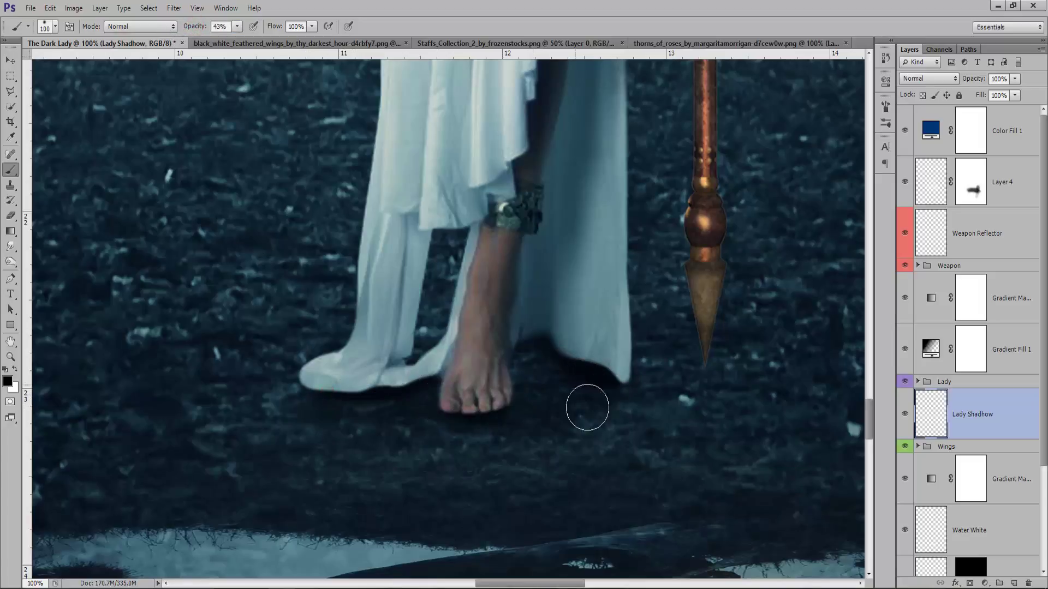
{"action": "key", "text": "ctrl+minus"}
{"action": "key", "text": "ctrl+minus"}
{"action": "key", "text": "ctrl+minus"}
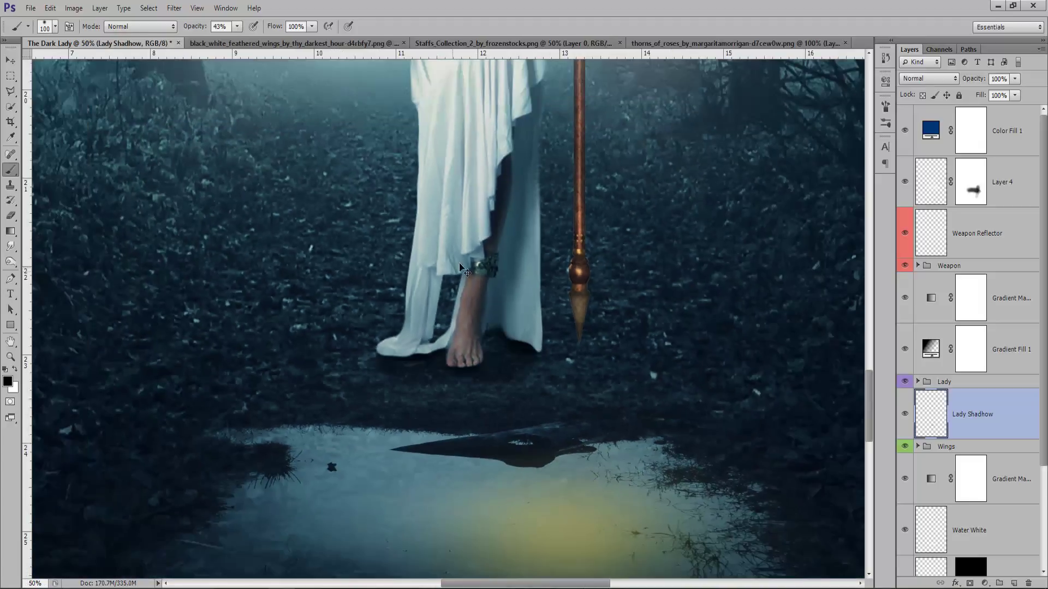
{"action": "key", "text": "ctrl+minus"}
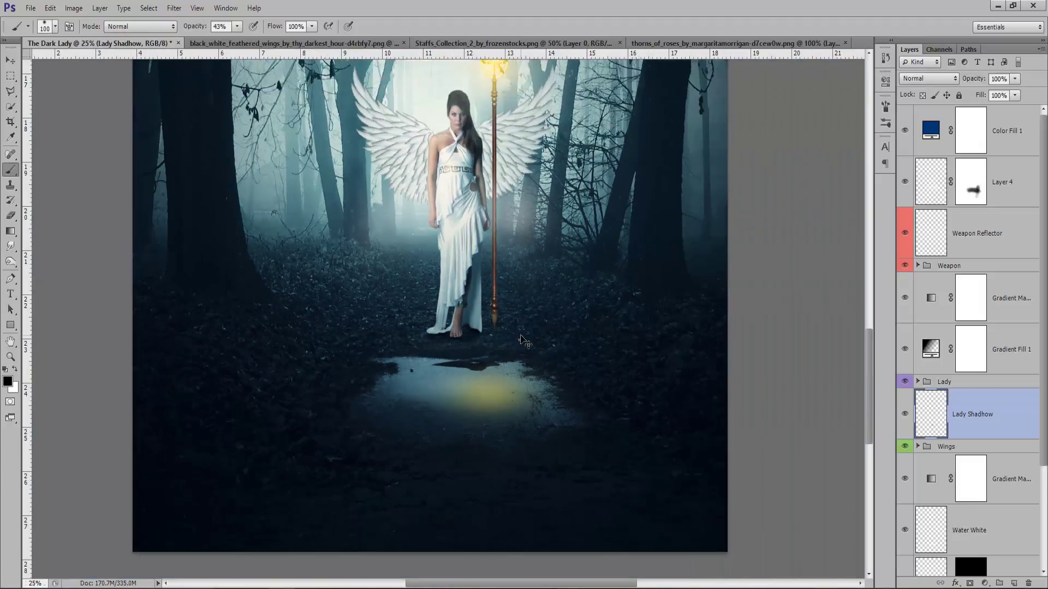
{"action": "key", "text": "ctrl+minus"}
Step: Zoom in on the lady's arms and dab faint low-opacity shadow on her left shoulder
{"action": "left_click", "coordinate": [9, 61]}
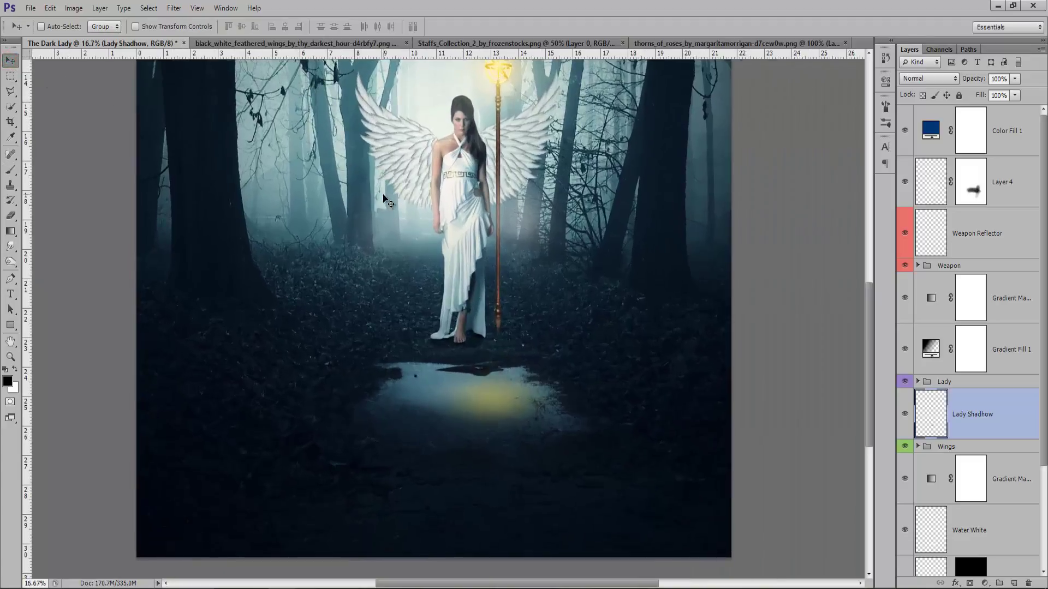
{"action": "left_click_drag", "start_coordinate": [463, 126], "coordinate": [495, 470]}
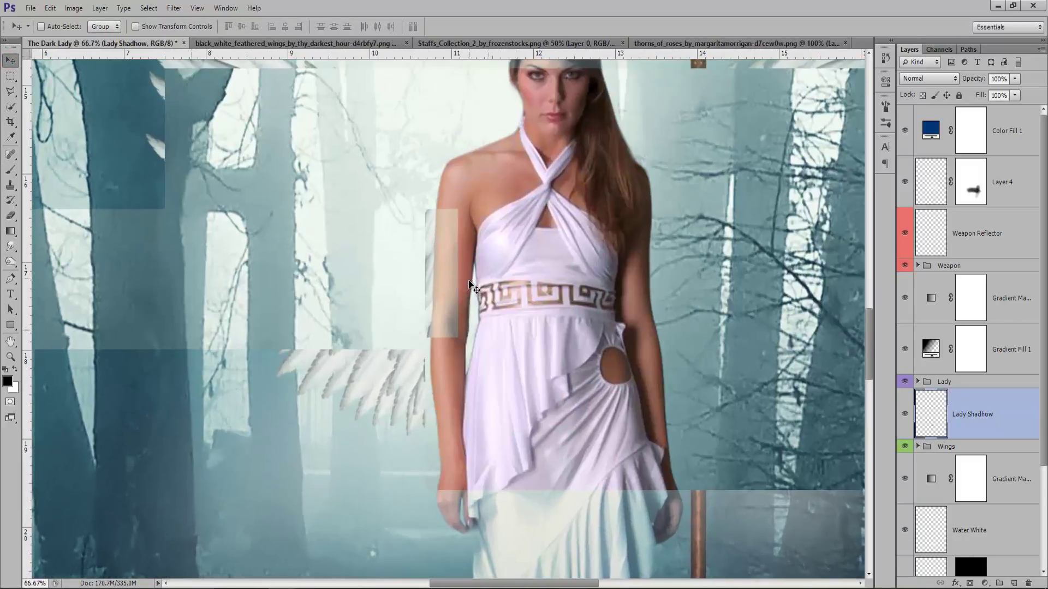
{"action": "key", "text": "b"}
{"action": "mouse_move", "coordinate": [473, 269]}
{"action": "left_mouse_down"}
{"action": "mouse_move", "coordinate": [456, 382]}
{"action": "mouse_move", "coordinate": [434, 319]}
{"action": "left_mouse_up"}
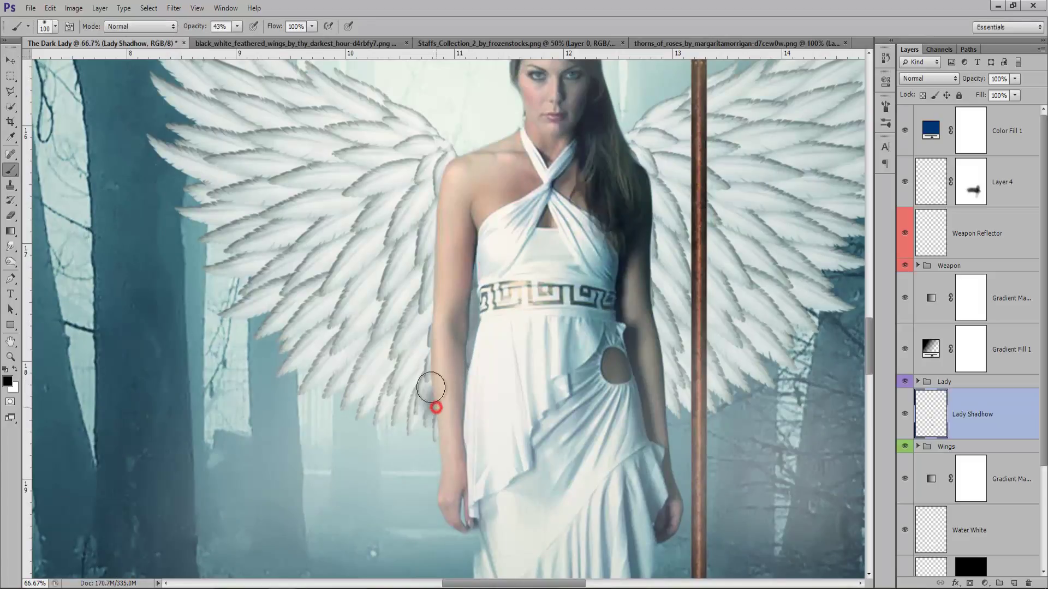
{"action": "key", "text": "ctrl+z"}
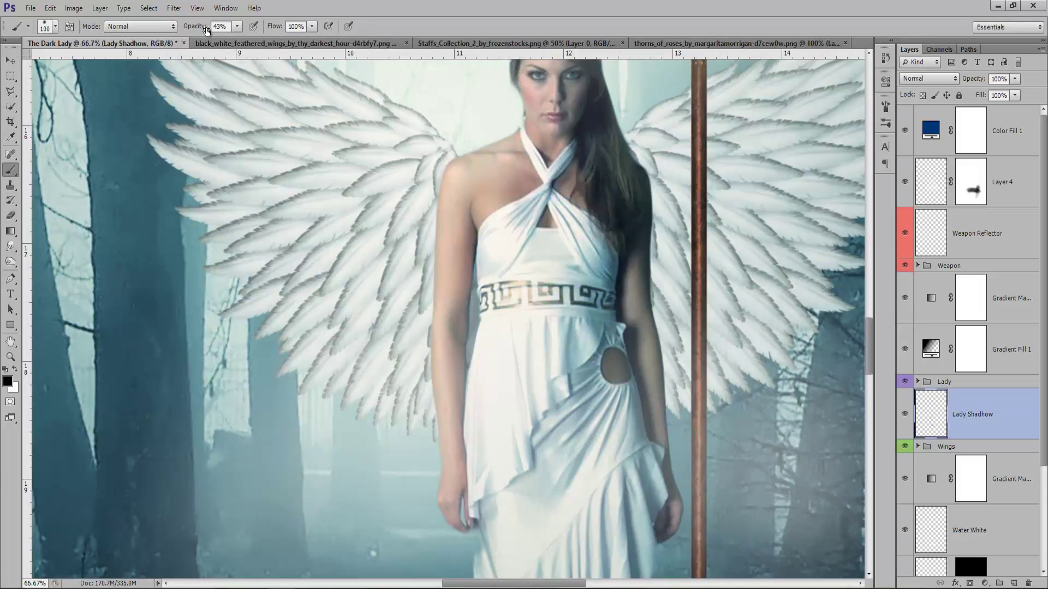
{"action": "left_click_drag", "start_coordinate": [197, 27], "coordinate": [196, 27]}
{"action": "left_click", "coordinate": [455, 167]}
Step: Try a hard brush on the shoulder, undo it, and switch to a soft round brush at 68% flow
{"action": "right_click", "coordinate": [501, 173]}
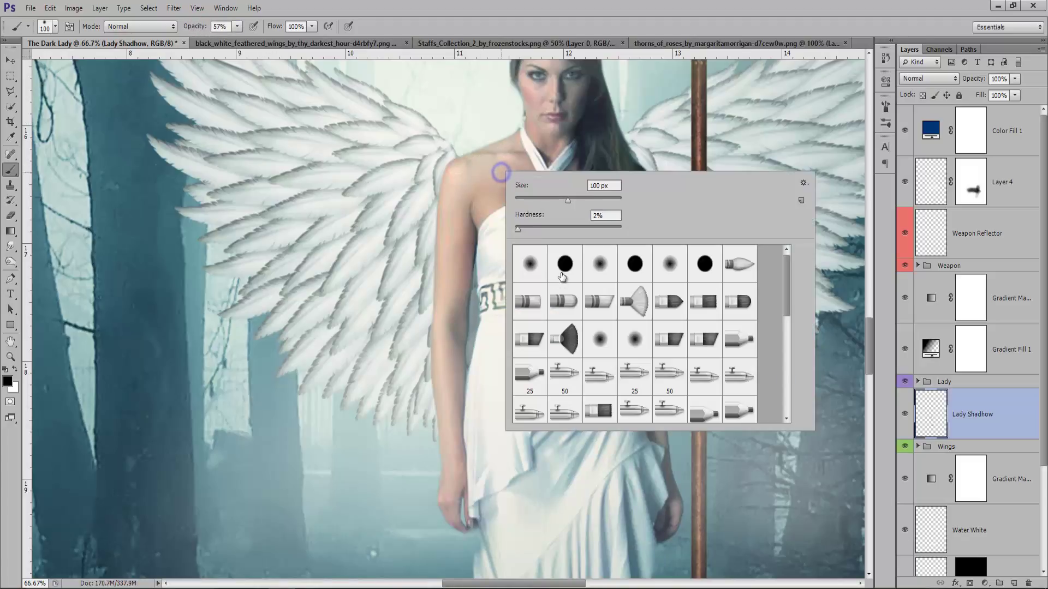
{"action": "left_click", "coordinate": [564, 264]}
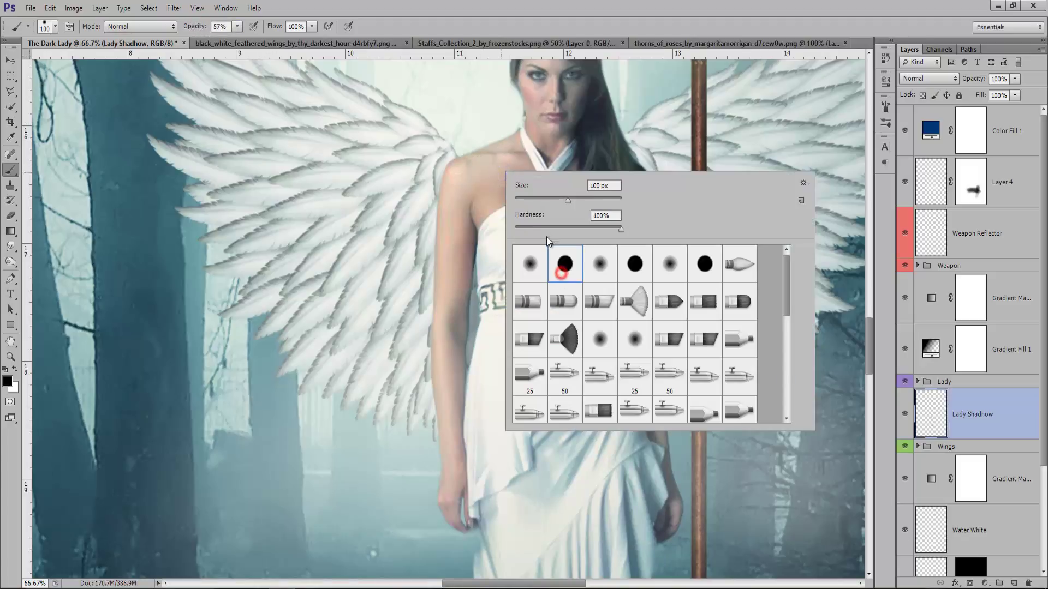
{"action": "left_click", "coordinate": [451, 176]}
{"action": "left_click_drag", "start_coordinate": [451, 163], "coordinate": [449, 207]}
{"action": "right_click", "coordinate": [468, 213]}
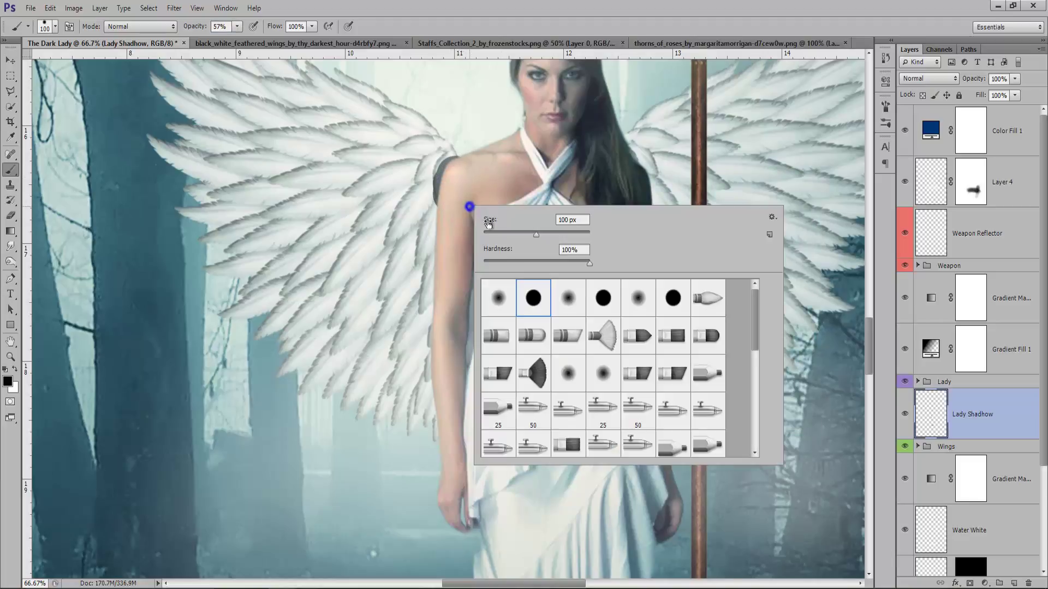
{"action": "key", "text": "ctrl+z"}
{"action": "left_click", "coordinate": [498, 298]}
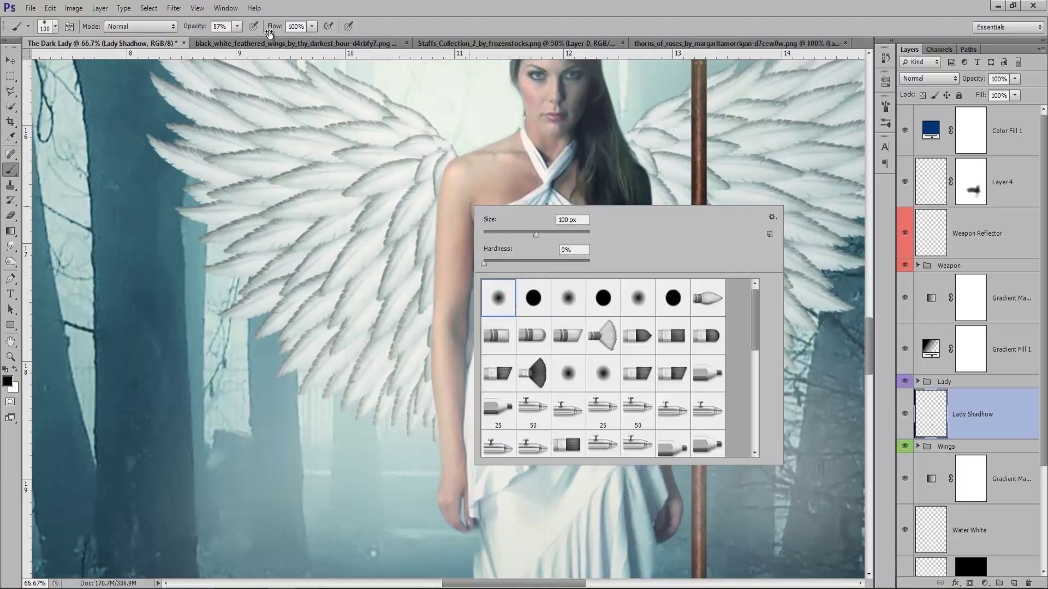
{"action": "left_click_drag", "start_coordinate": [269, 33], "coordinate": [257, 33]}
Step: Paint soft shadows along the left shoulder and arm, the hair edge and the right arm
{"action": "mouse_move", "coordinate": [458, 167]}
{"action": "left_mouse_down"}
{"action": "mouse_move", "coordinate": [447, 189]}
{"action": "mouse_move", "coordinate": [450, 373]}
{"action": "mouse_move", "coordinate": [460, 205]}
{"action": "left_mouse_up"}
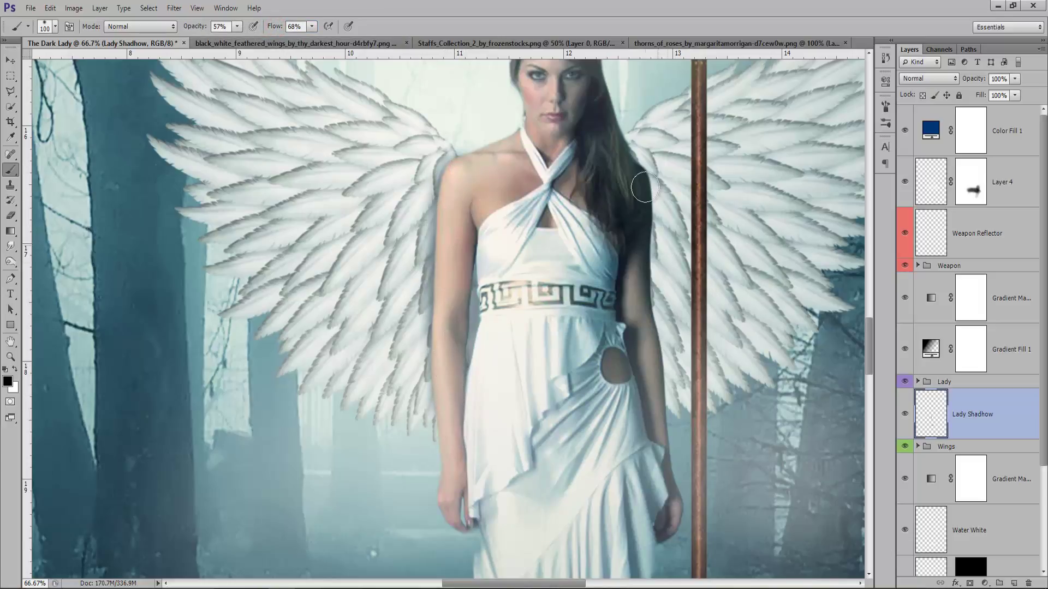
{"action": "mouse_move", "coordinate": [644, 187]}
{"action": "left_mouse_down"}
{"action": "mouse_move", "coordinate": [653, 373]}
{"action": "mouse_move", "coordinate": [638, 179]}
{"action": "mouse_move", "coordinate": [631, 217]}
{"action": "left_mouse_up"}
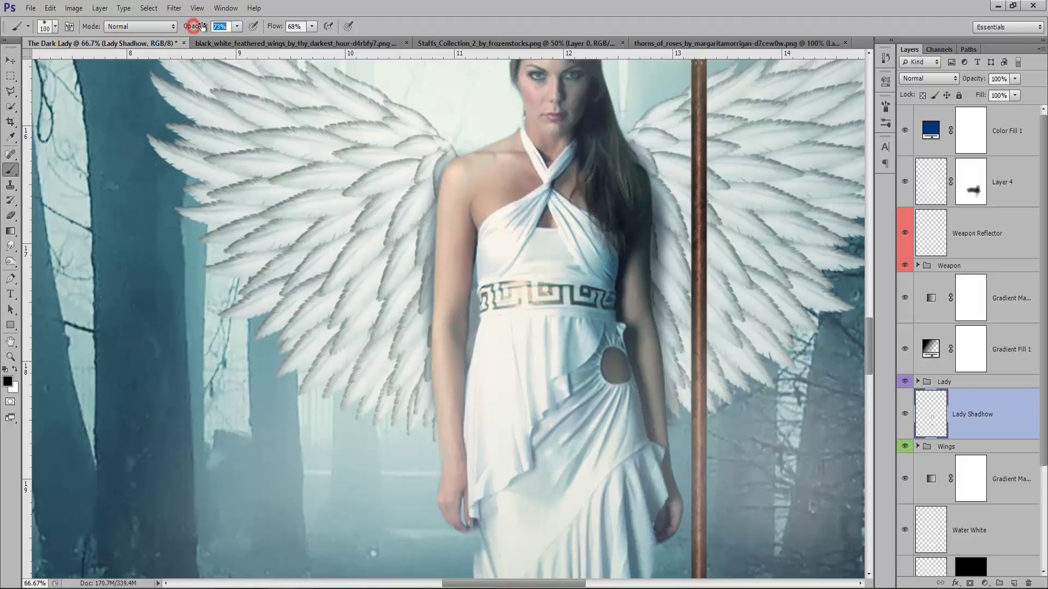
{"action": "mouse_move", "coordinate": [463, 169]}
{"action": "left_mouse_down"}
{"action": "mouse_move", "coordinate": [447, 246]}
{"action": "mouse_move", "coordinate": [449, 405]}
{"action": "mouse_move", "coordinate": [460, 403]}
{"action": "mouse_move", "coordinate": [478, 324]}
{"action": "mouse_move", "coordinate": [480, 240]}
{"action": "mouse_move", "coordinate": [469, 341]}
{"action": "left_mouse_up"}
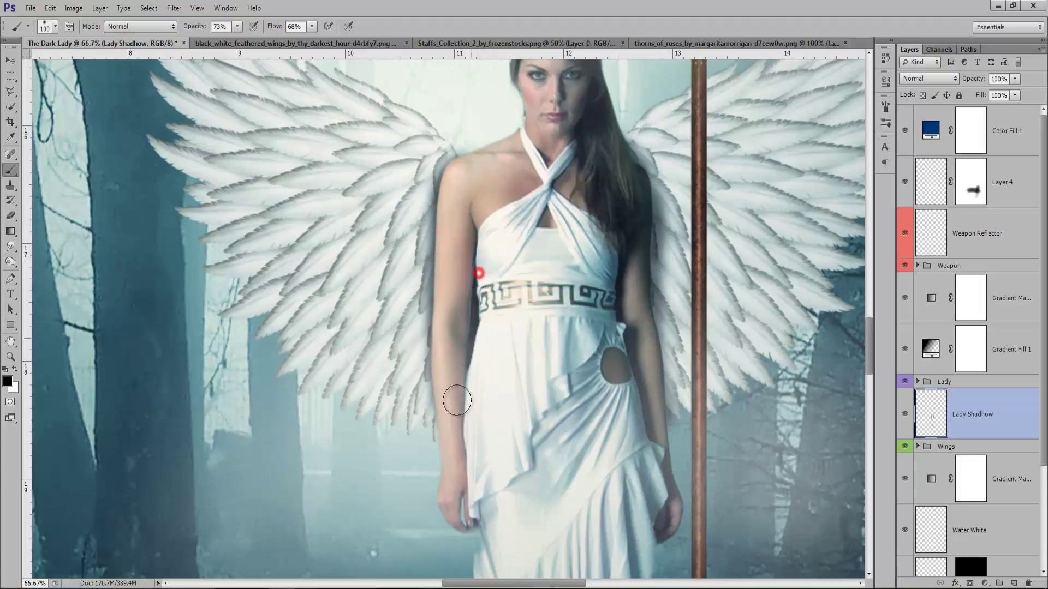
{"action": "mouse_move", "coordinate": [444, 428]}
{"action": "left_mouse_down"}
{"action": "mouse_move", "coordinate": [438, 255]}
{"action": "mouse_move", "coordinate": [444, 187]}
{"action": "mouse_move", "coordinate": [461, 168]}
{"action": "left_mouse_up"}
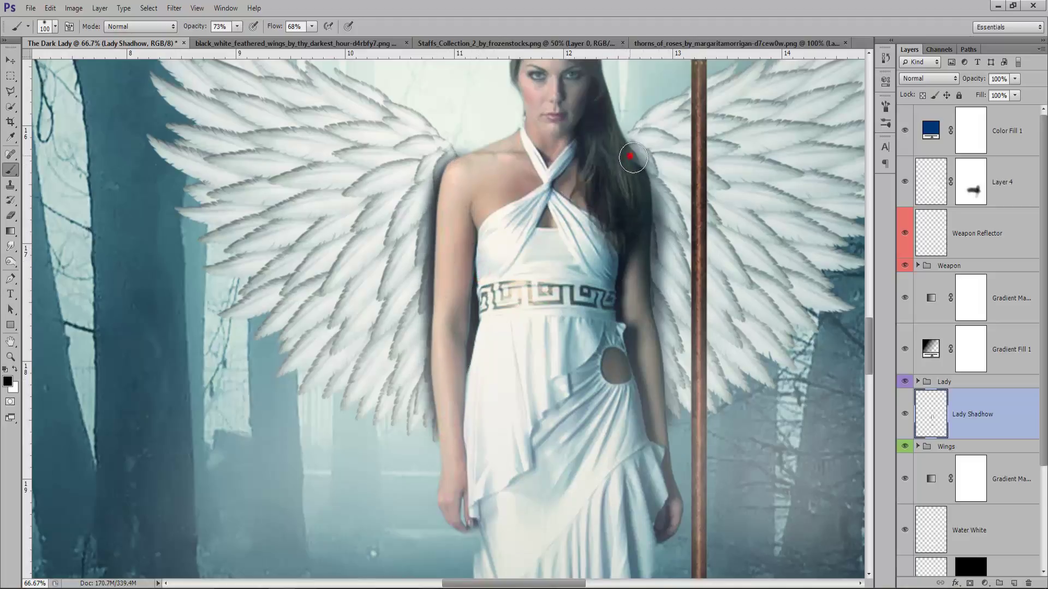
{"action": "mouse_move", "coordinate": [630, 157]}
{"action": "left_mouse_down"}
{"action": "mouse_move", "coordinate": [647, 213]}
{"action": "mouse_move", "coordinate": [643, 339]}
{"action": "mouse_move", "coordinate": [662, 389]}
{"action": "mouse_move", "coordinate": [700, 436]}
{"action": "mouse_move", "coordinate": [659, 456]}
{"action": "left_mouse_up"}
{"action": "key", "text": "e"}
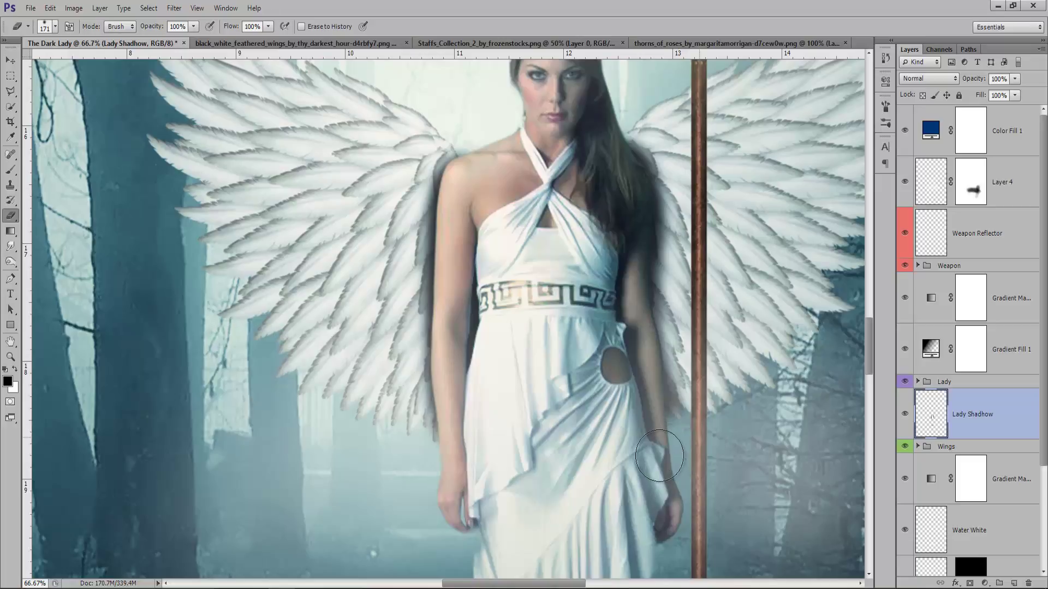
{"action": "key", "text": "ctrl+minus"}
{"action": "key", "text": "ctrl+minus"}
{"action": "key", "text": "ctrl+minus"}
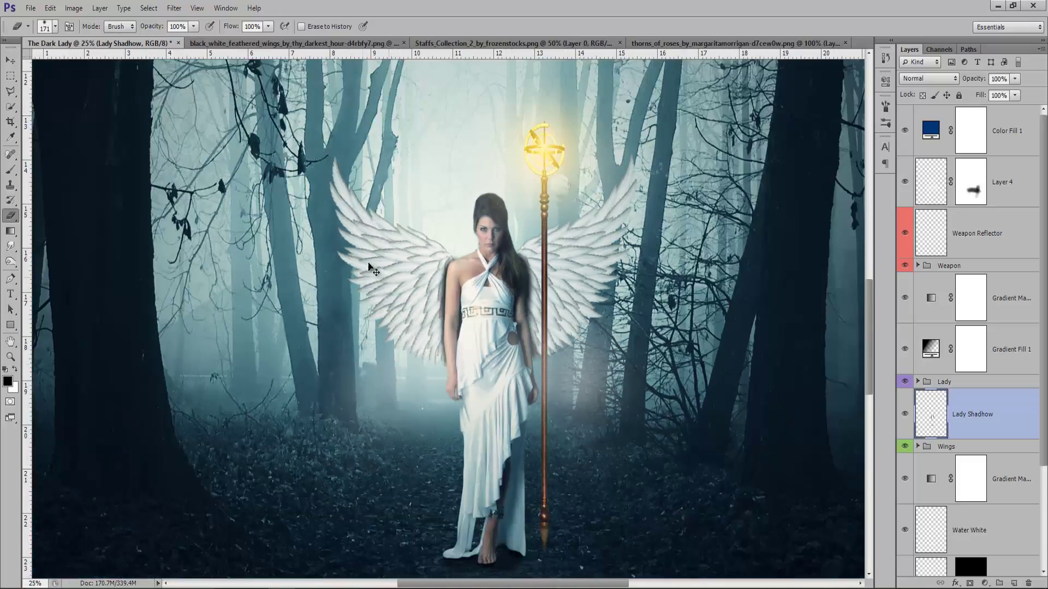
Step: Reduce the Lady Shadhow layer's opacity to 74%
{"action": "left_click", "coordinate": [10, 60]}
{"action": "key", "text": "ctrl+minus"}
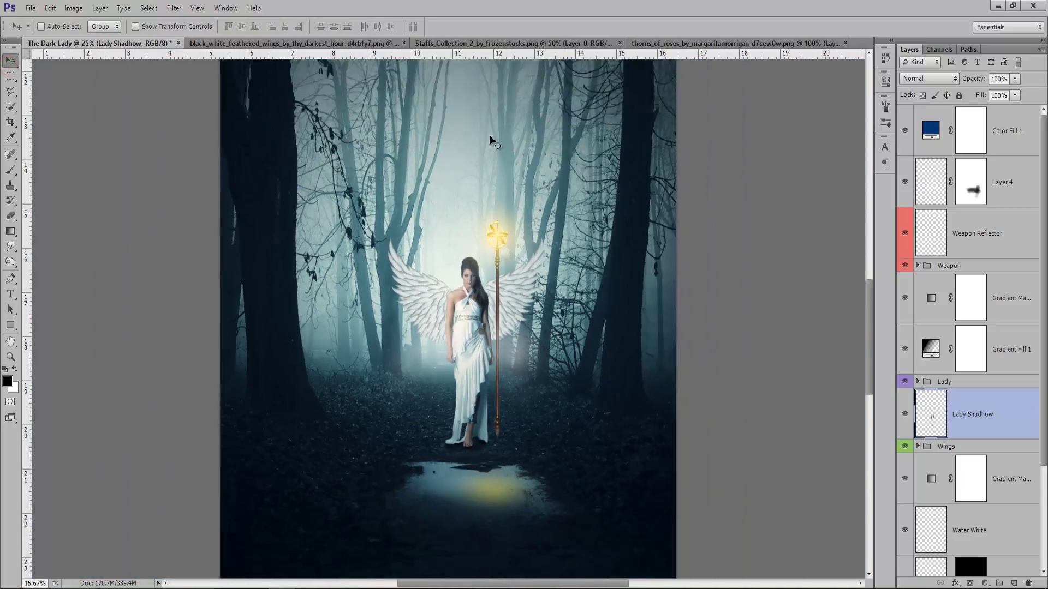
{"action": "left_click_drag", "start_coordinate": [975, 79], "coordinate": [966, 82]}
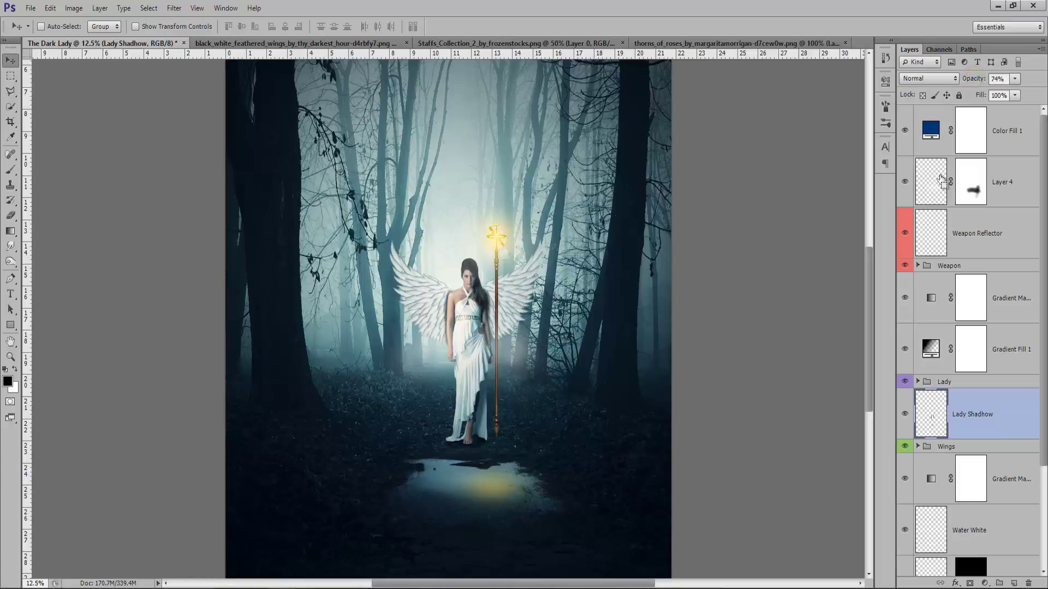
{"action": "key", "text": "ctrl+minus"}
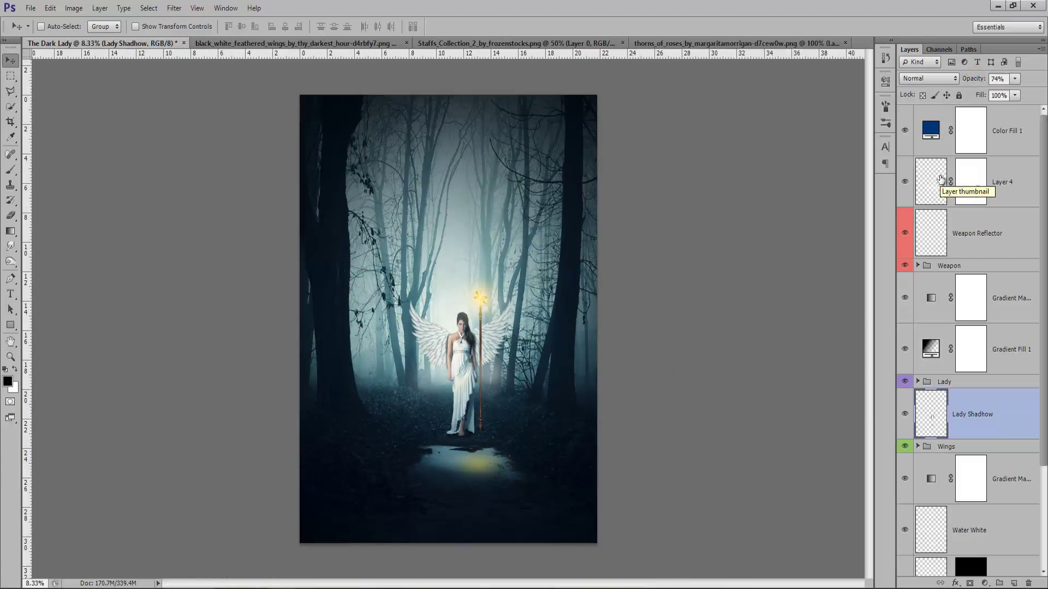
{"action": "left_click", "coordinate": [1005, 129]}
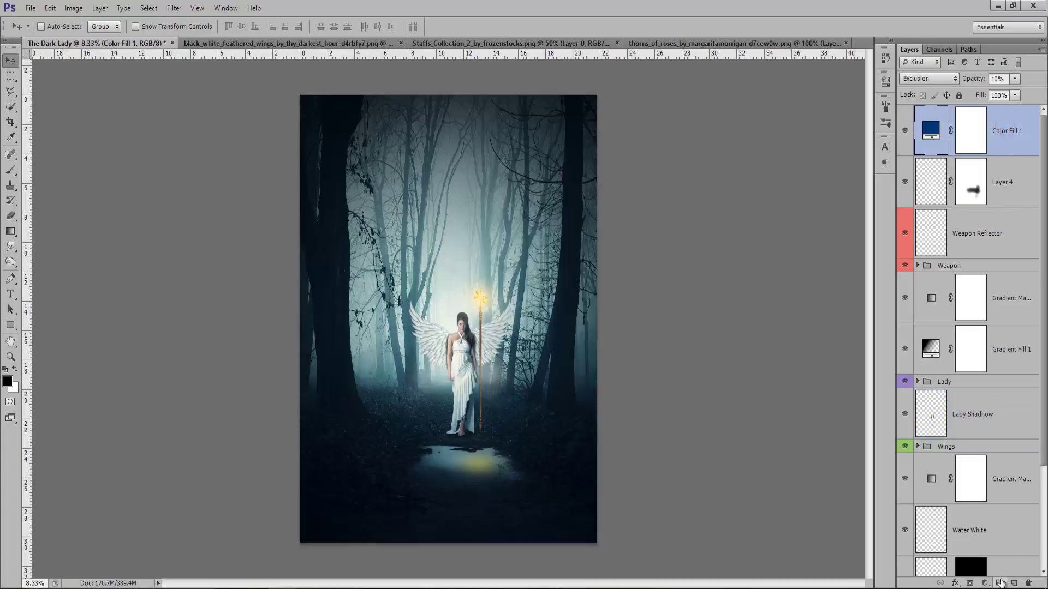
Step: Bring the thorn branch image into the poster, rotated and enlarged across the bottom-left corner
{"action": "left_click", "coordinate": [769, 42]}
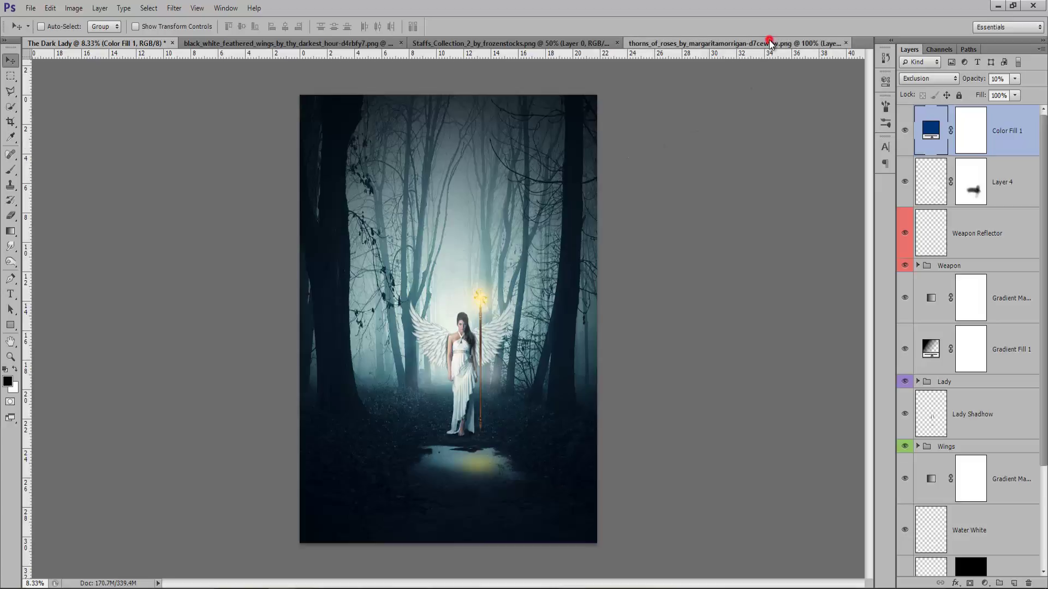
{"action": "mouse_move", "coordinate": [470, 279]}
{"action": "left_mouse_down"}
{"action": "mouse_move", "coordinate": [141, 50]}
{"action": "mouse_move", "coordinate": [317, 502]}
{"action": "mouse_move", "coordinate": [401, 448]}
{"action": "mouse_move", "coordinate": [557, 541]}
{"action": "left_mouse_up"}
{"action": "key", "text": "ctrl+t"}
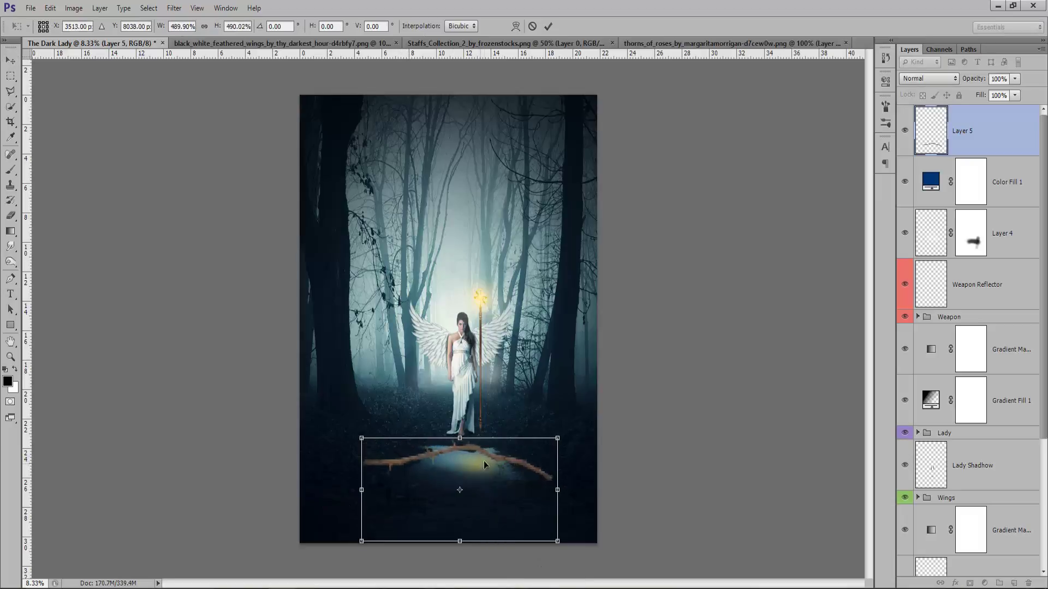
{"action": "mouse_move", "coordinate": [579, 426]}
{"action": "left_mouse_down"}
{"action": "mouse_move", "coordinate": [593, 457]}
{"action": "mouse_move", "coordinate": [425, 509]}
{"action": "mouse_move", "coordinate": [426, 495]}
{"action": "mouse_move", "coordinate": [464, 556]}
{"action": "left_mouse_up"}
{"action": "key", "text": "ctrl+minus"}
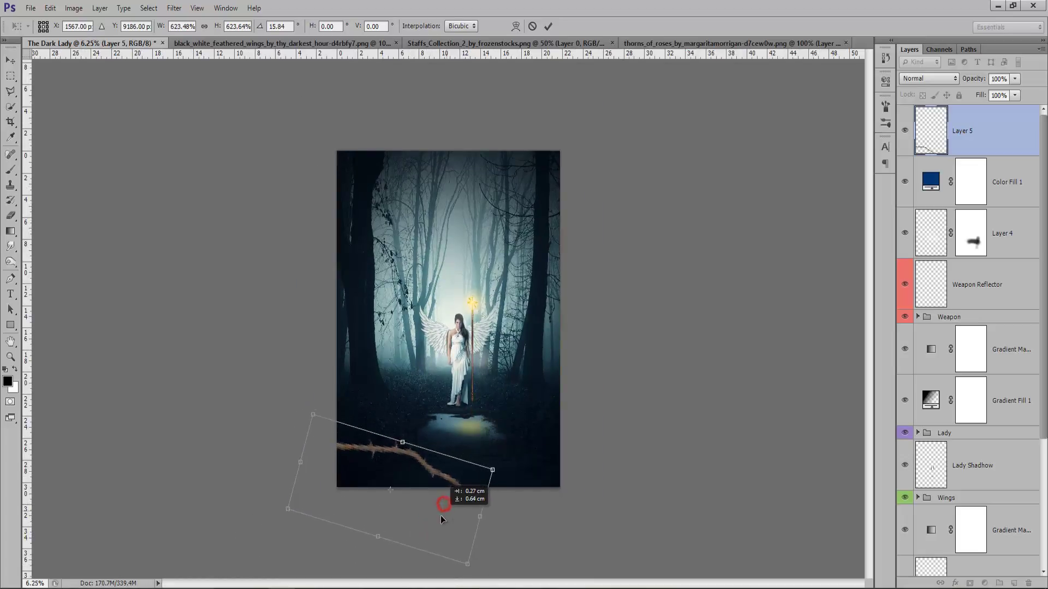
{"action": "left_click_drag", "start_coordinate": [445, 508], "coordinate": [440, 514]}
{"action": "key", "text": "Return"}
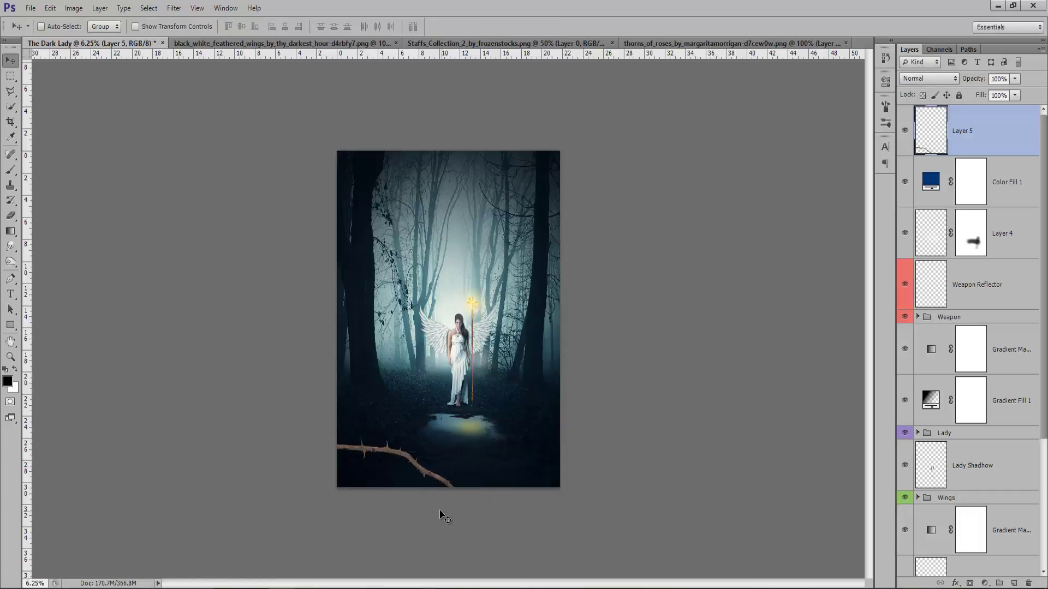
Step: Duplicate the thorn branch, offset the copy below, and merge both into one layer
{"action": "key", "text": "ctrl+j"}
{"action": "left_click_drag", "start_coordinate": [408, 475], "coordinate": [404, 487]}
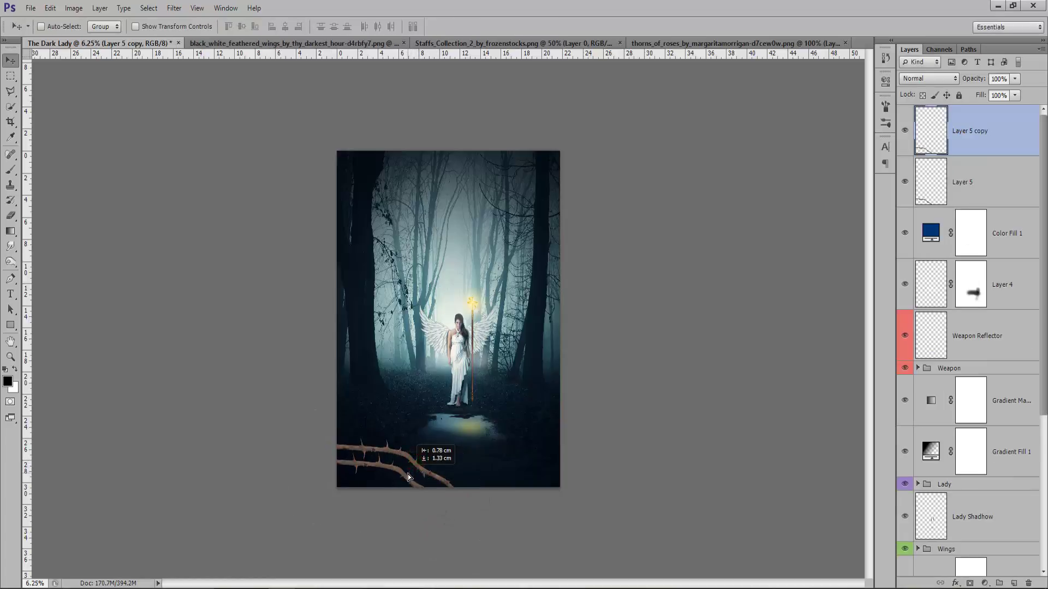
{"action": "key", "text": "ctrl+plus"}
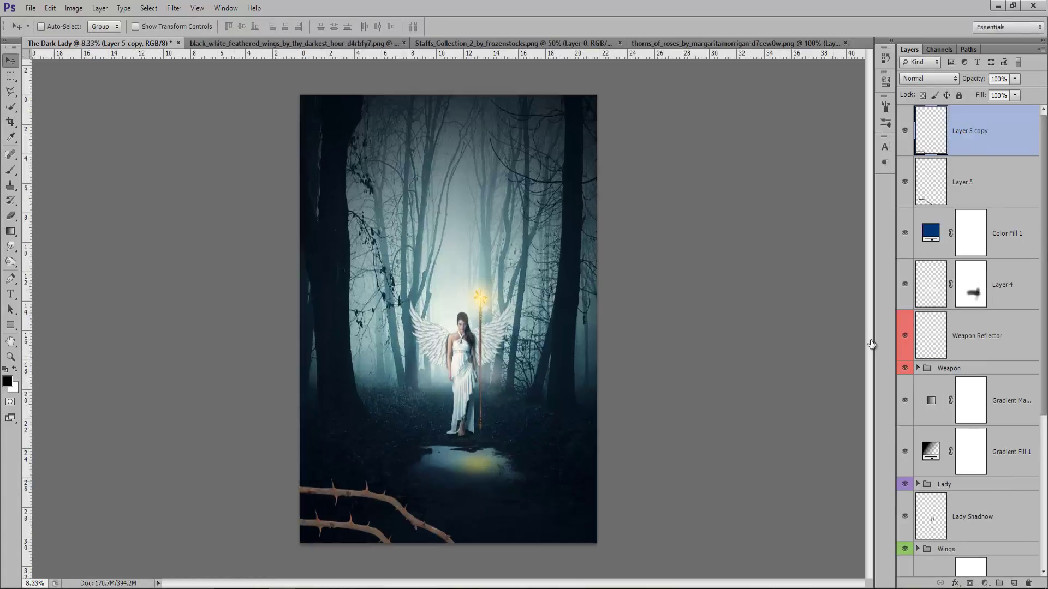
{"action": "left_click", "coordinate": [1019, 188], "text": "shift"}
{"action": "key", "text": "ctrl+e"}
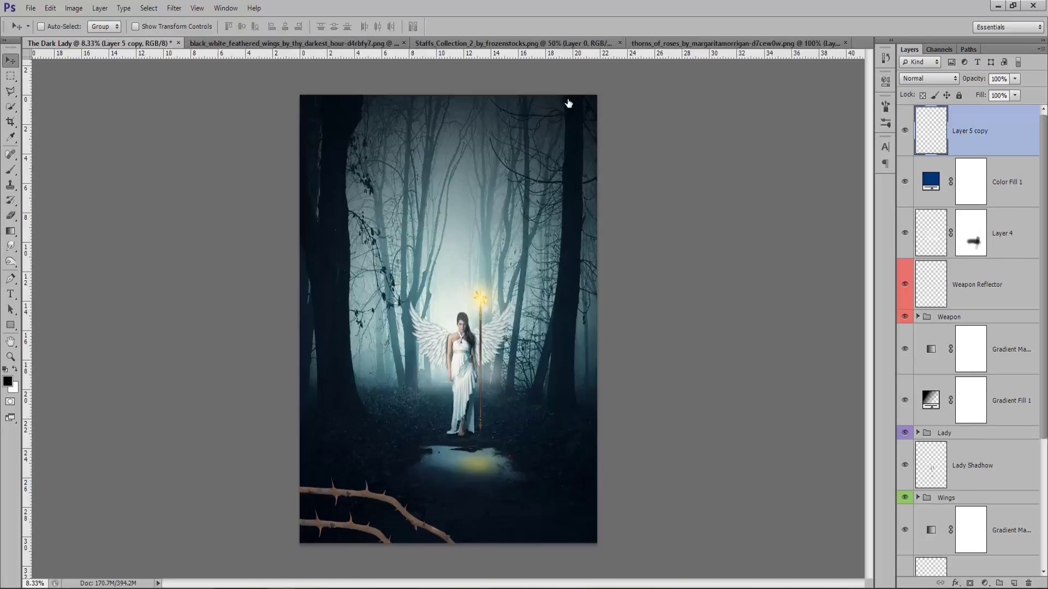
Step: Blur the thorn branches with a 20.9-pixel Gaussian Blur
{"action": "left_click", "coordinate": [179, 8]}
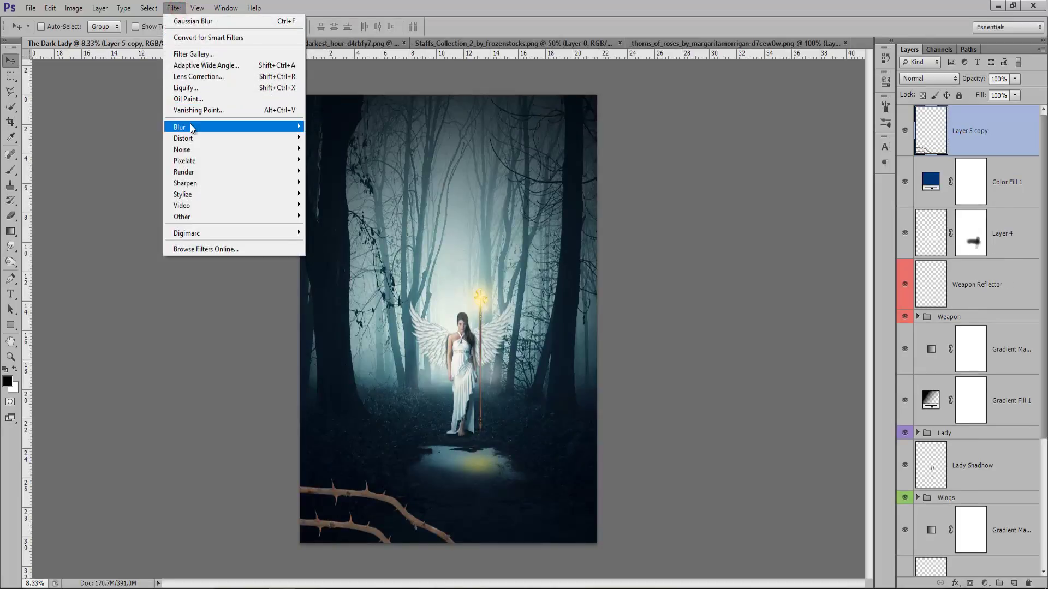
{"action": "left_click", "coordinate": [345, 212]}
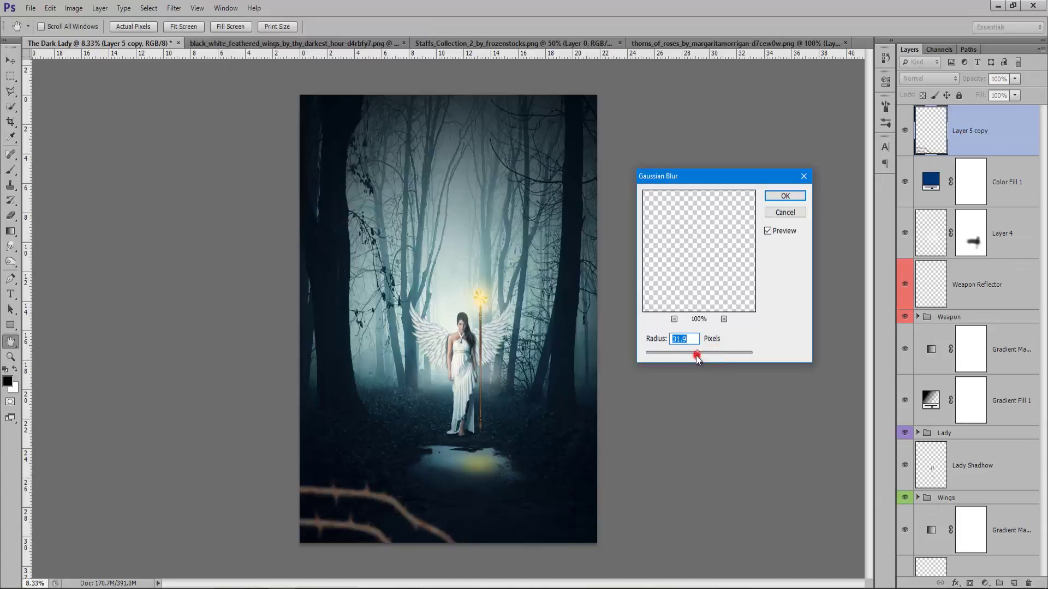
{"action": "left_click_drag", "start_coordinate": [697, 353], "coordinate": [693, 355]}
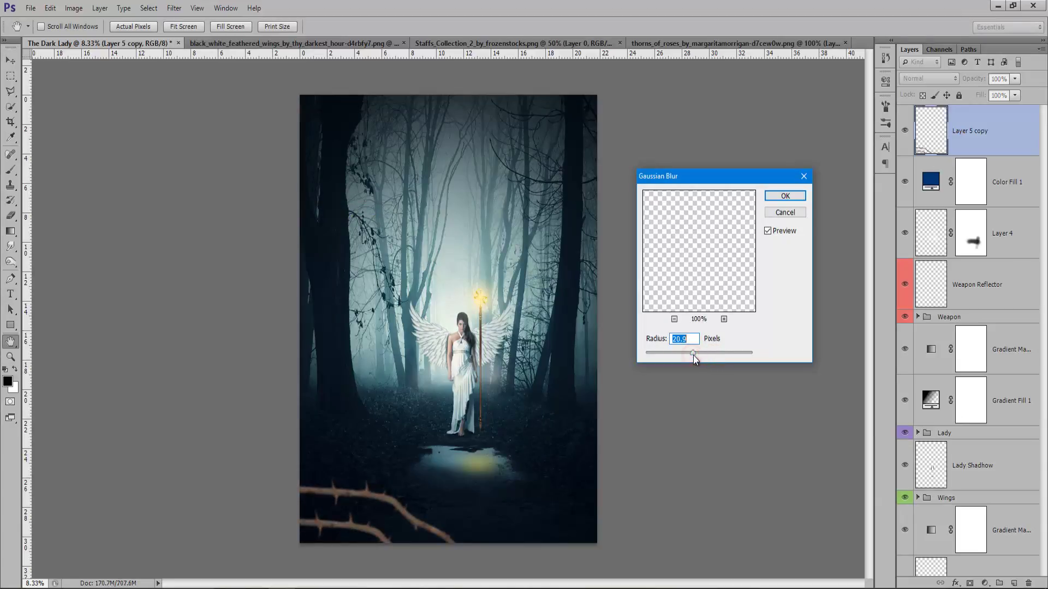
{"action": "left_click", "coordinate": [780, 197]}
Step: Rename the thorn layer 'Wood'
{"action": "key", "text": "v"}
{"action": "right_click", "coordinate": [962, 131]}
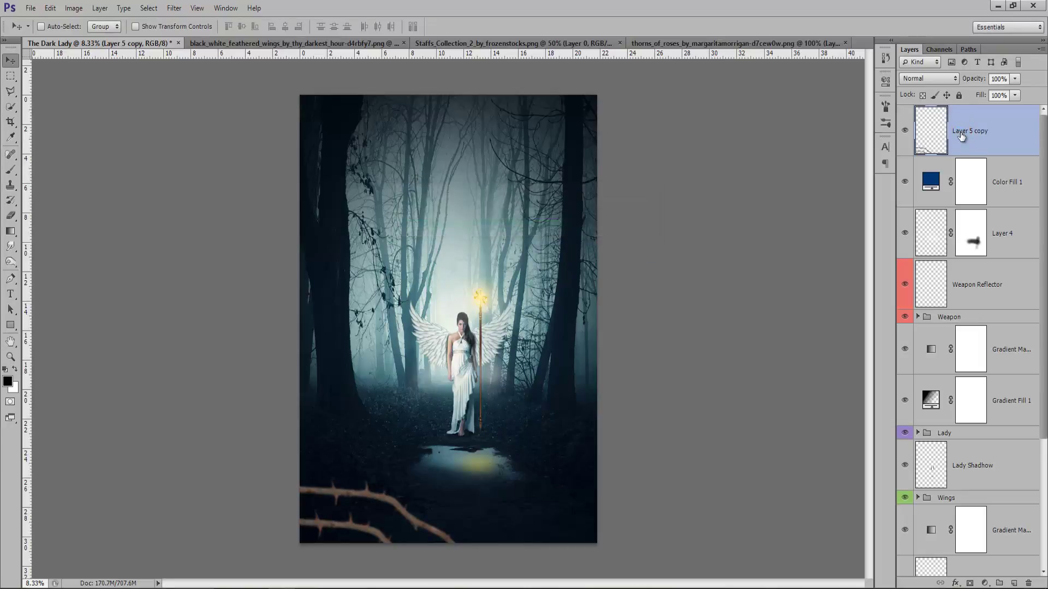
{"action": "double_click", "coordinate": [960, 132]}
{"action": "type", "text": "Woo"}
{"action": "type", "text": "d"}
{"action": "key", "text": "Return"}
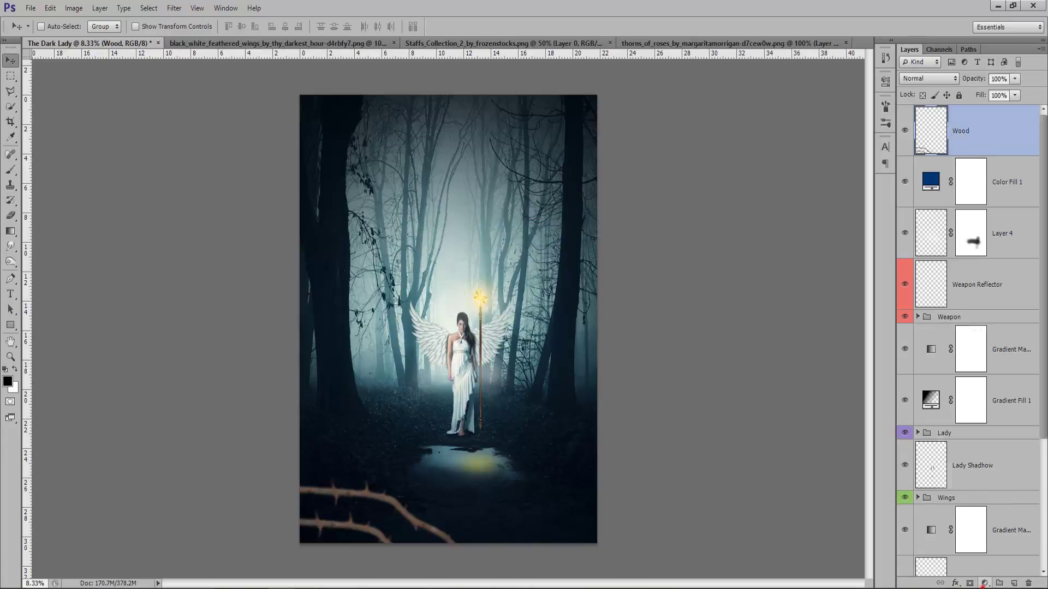
Step: Add a Vibrance adjustment layer with the vibrance lowered slightly
{"action": "left_click", "coordinate": [984, 583]}
{"action": "left_click", "coordinate": [969, 437]}
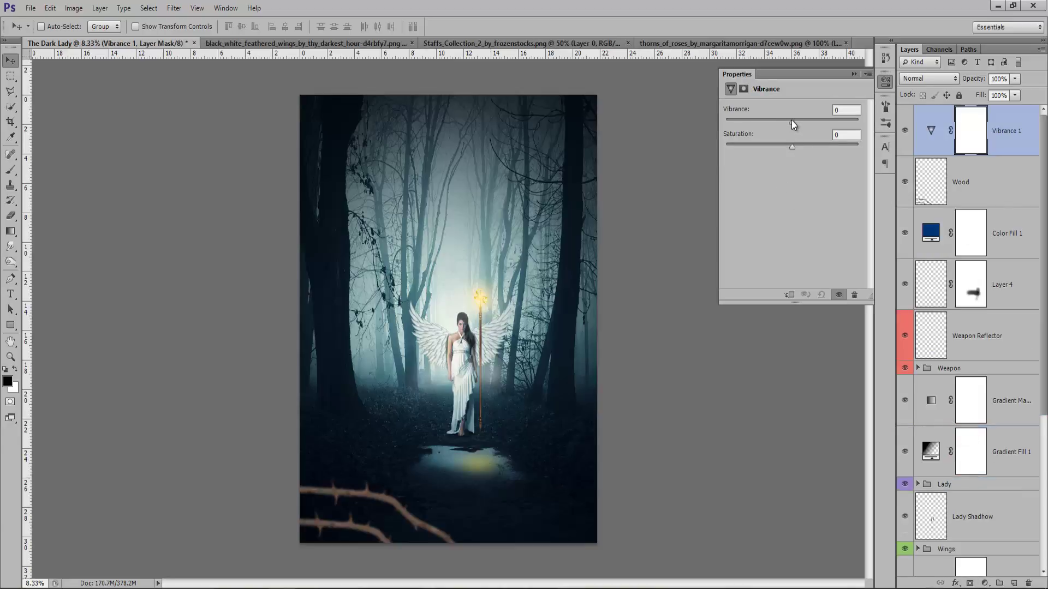
{"action": "left_click_drag", "start_coordinate": [790, 119], "coordinate": [791, 129]}
{"action": "left_click", "coordinate": [854, 76]}
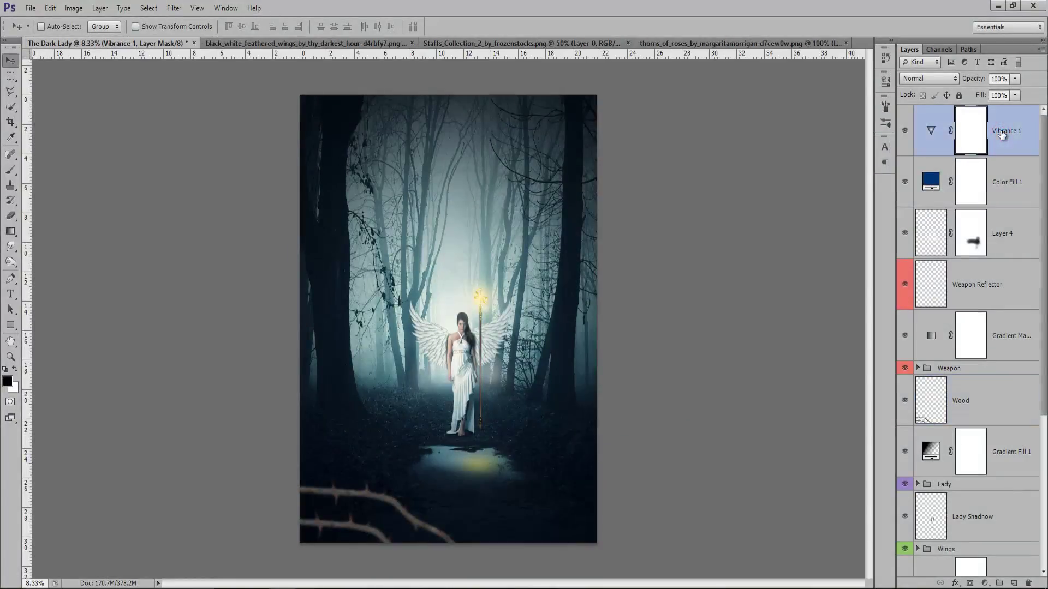
Step: Add a Curves adjustment layer and edit its black point input and output values
{"action": "left_click", "coordinate": [985, 584]}
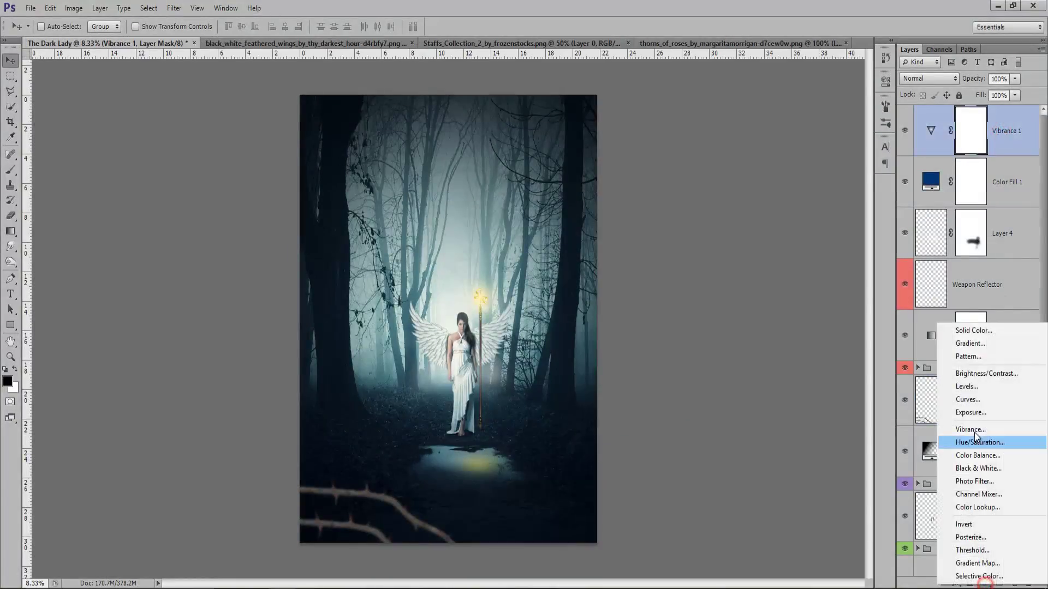
{"action": "left_click", "coordinate": [971, 403]}
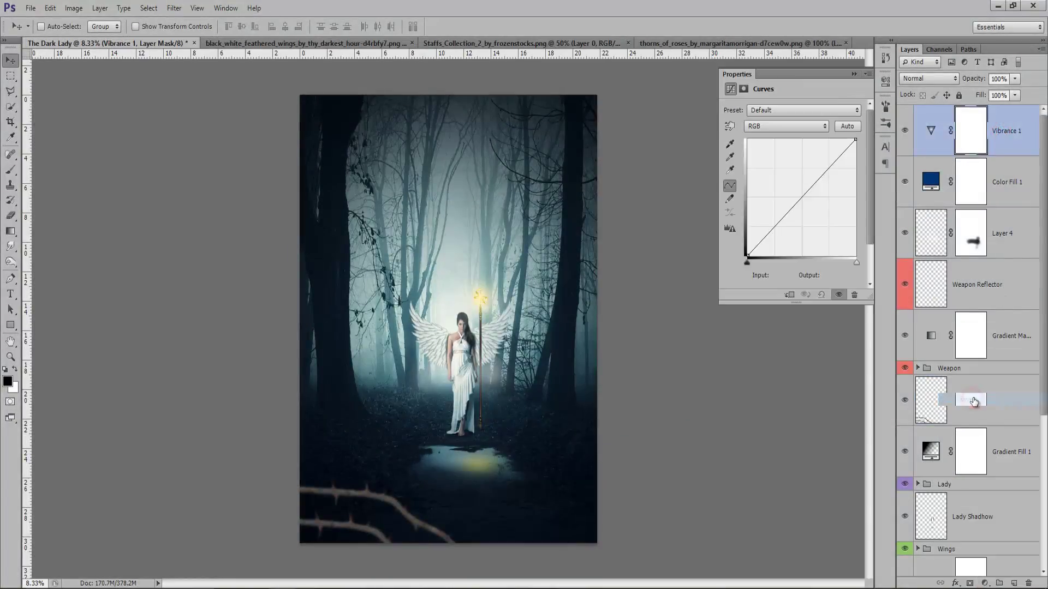
{"action": "left_click", "coordinate": [747, 255]}
{"action": "left_click", "coordinate": [784, 276]}
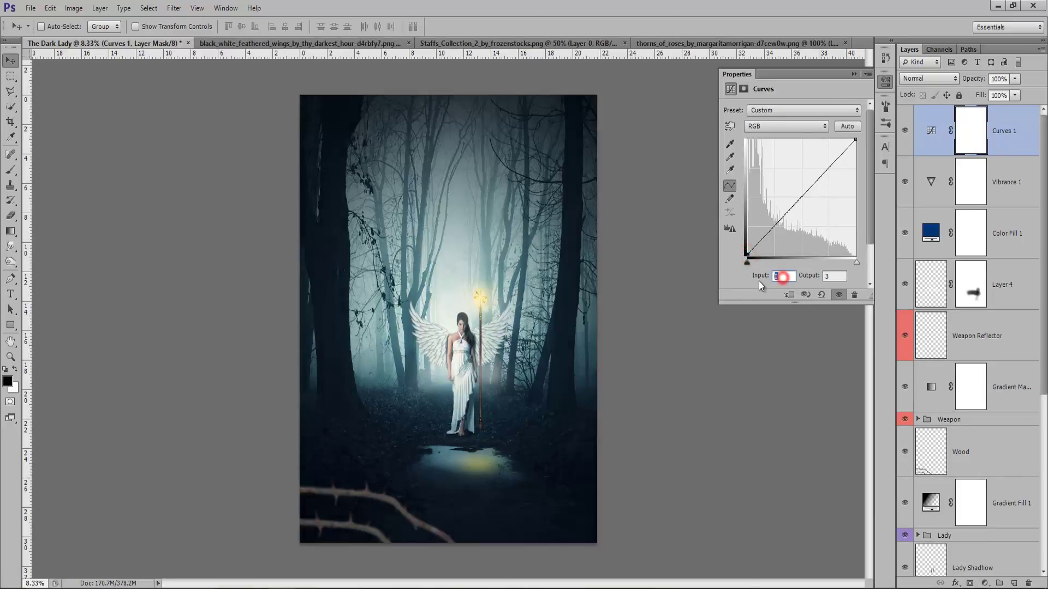
{"action": "type", "text": "1"}
{"action": "left_click", "coordinate": [832, 276]}
{"action": "type", "text": "3"}
Step: Add a darkening midtone curve point at Input 154, Output 117
{"action": "left_click_drag", "start_coordinate": [802, 192], "coordinate": [808, 203]}
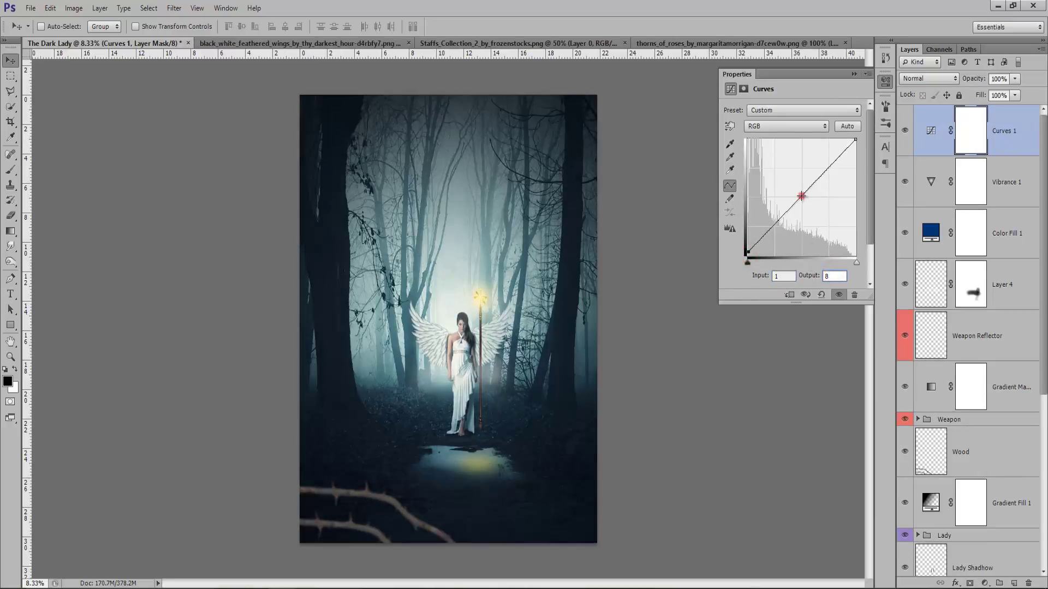
{"action": "double_click", "coordinate": [783, 275]}
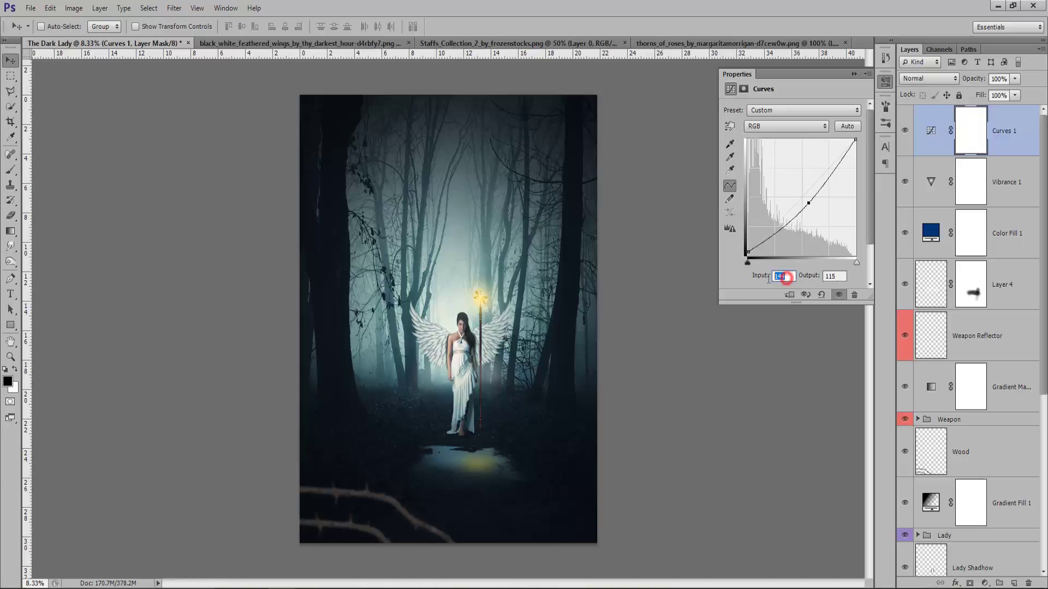
{"action": "type", "text": "154"}
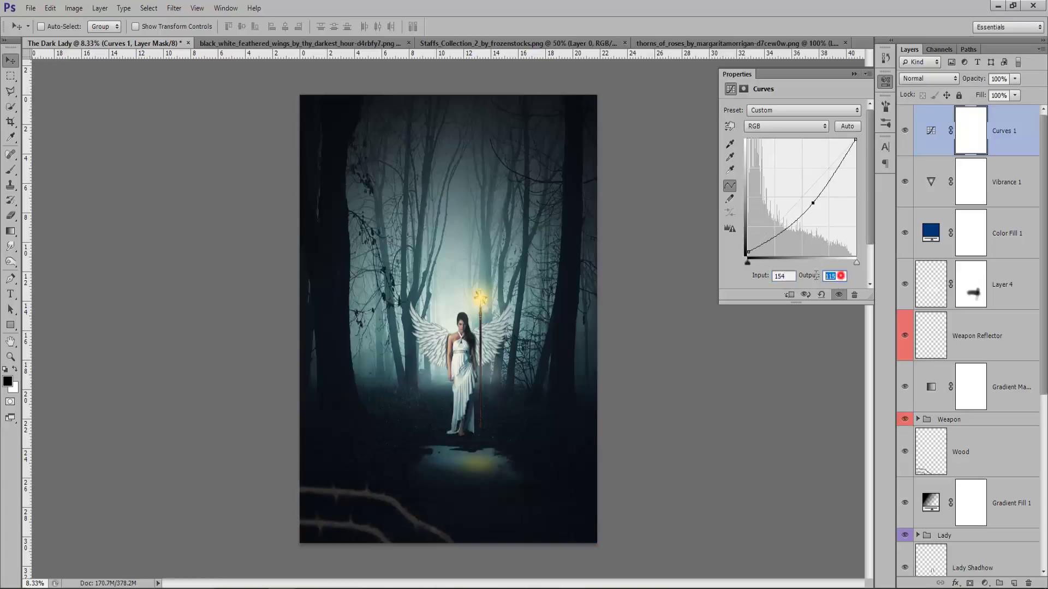
{"action": "key", "text": "Tab"}
{"action": "type", "text": "117"}
{"action": "left_click", "coordinate": [853, 73]}
Step: Add a Brightness/Contrast adjustment layer with brightness 10 and contrast 21
{"action": "left_click", "coordinate": [985, 583]}
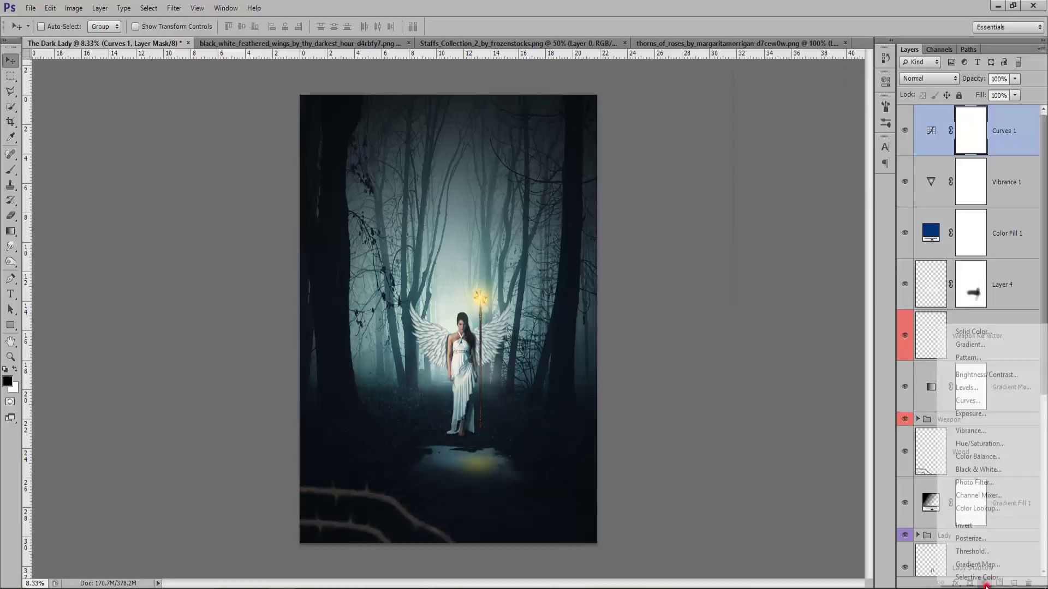
{"action": "left_click", "coordinate": [977, 375]}
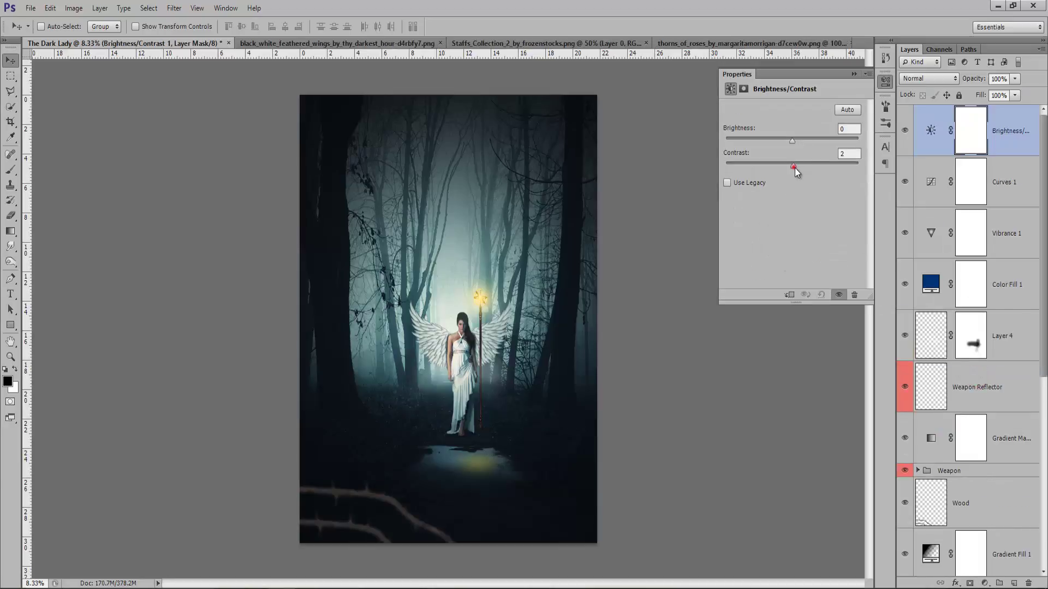
{"action": "mouse_move", "coordinate": [796, 168]}
{"action": "left_mouse_down"}
{"action": "mouse_move", "coordinate": [806, 167]}
{"action": "mouse_move", "coordinate": [796, 140]}
{"action": "left_mouse_up"}
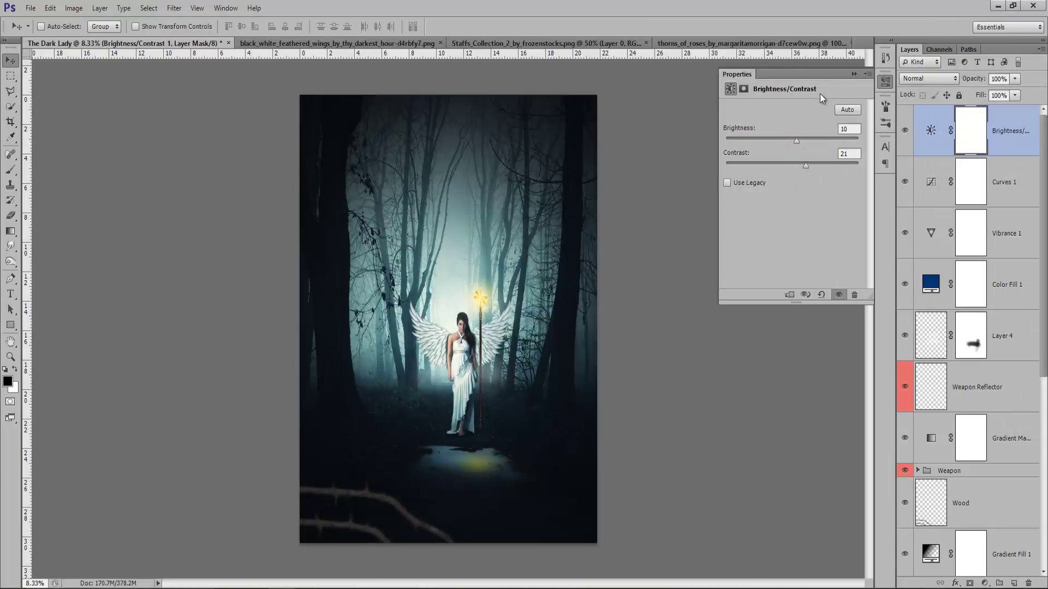
{"action": "left_click", "coordinate": [855, 74]}
Step: Select the Lady Shadhow layer and switch to the Eraser, zoomed in on the lady
{"action": "key", "text": "ctrl+plus"}
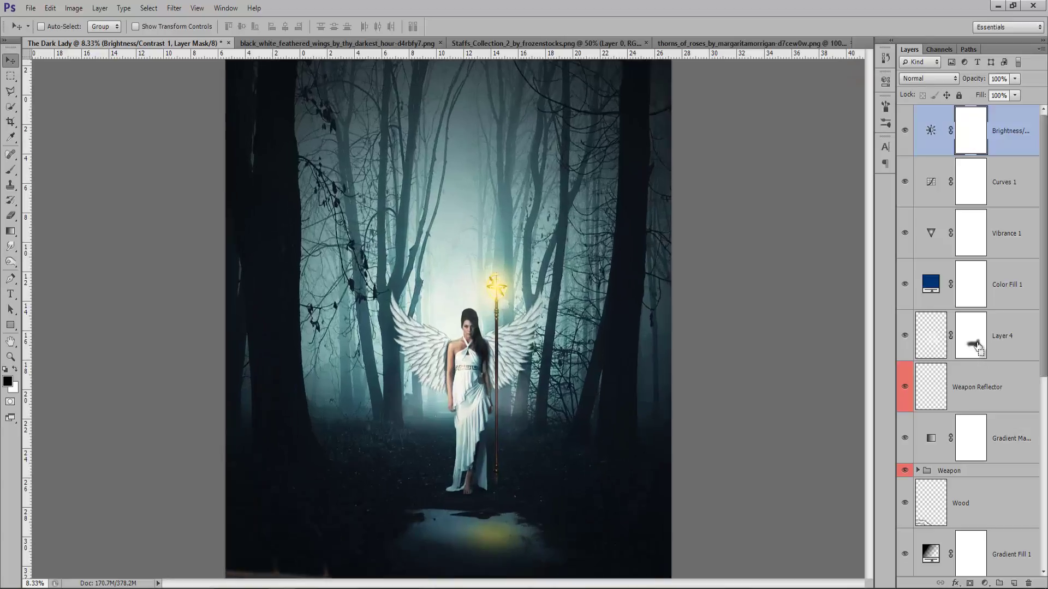
{"action": "key", "text": "ctrl+plus"}
{"action": "scroll", "coordinate": [965, 553], "scroll_direction": "down", "scroll_amount": 2}
{"action": "scroll", "coordinate": [966, 553], "scroll_direction": "down", "scroll_amount": 1}
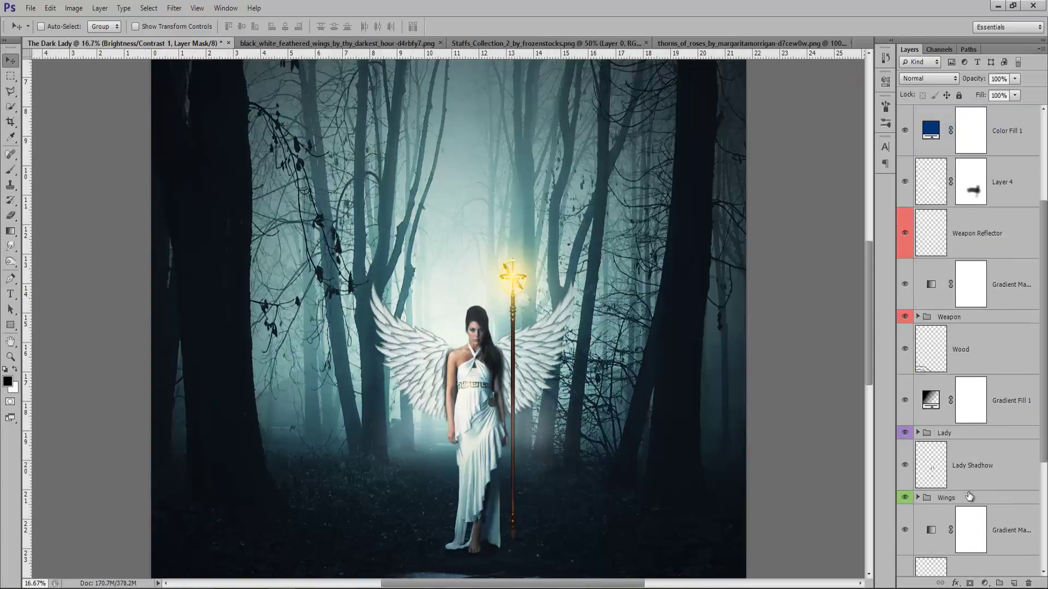
{"action": "left_click", "coordinate": [970, 474]}
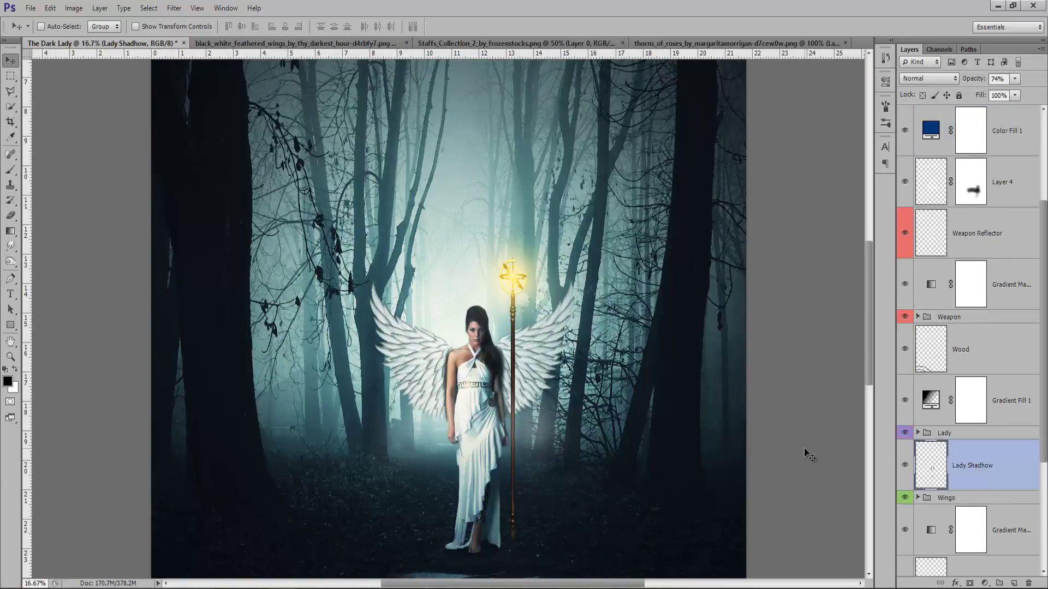
{"action": "key", "text": "e"}
{"action": "key", "text": "ctrl+plus"}
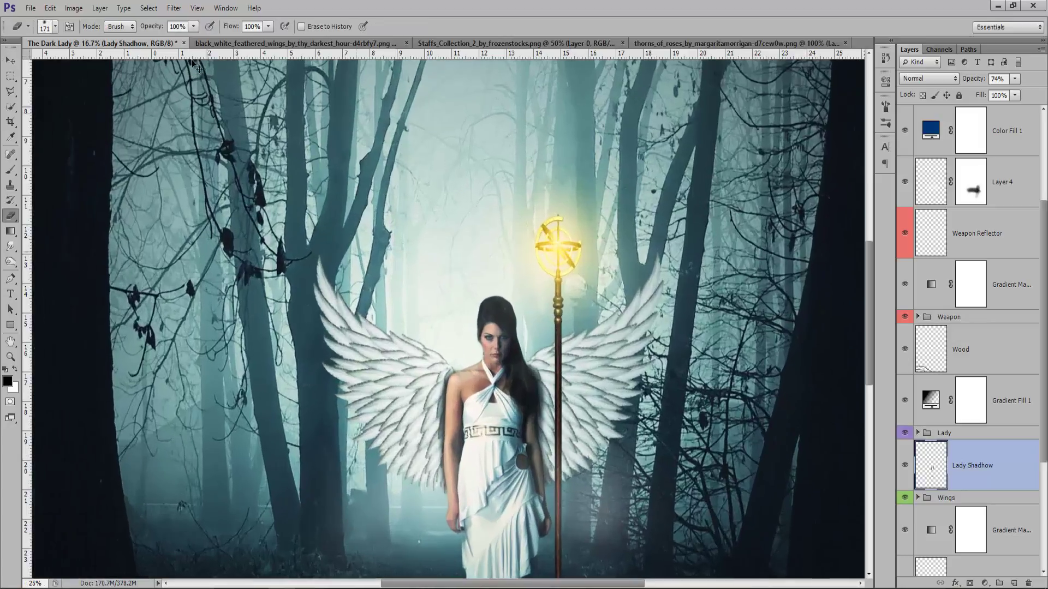
{"action": "key", "text": "ctrl+plus"}
Step: Set the eraser to low opacity and a 300 px size
{"action": "left_click_drag", "start_coordinate": [157, 30], "coordinate": [116, 32]}
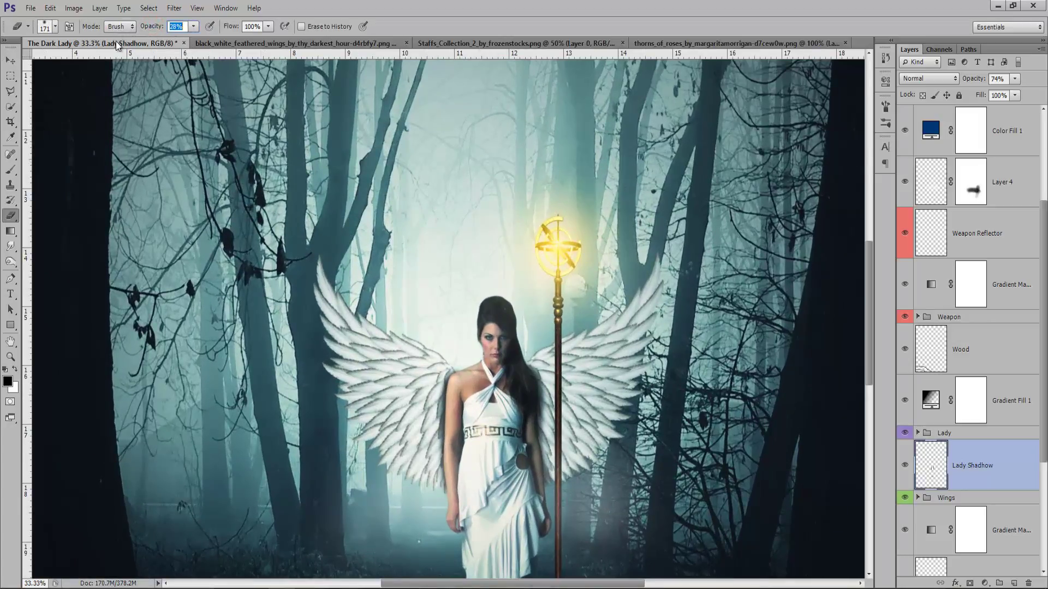
{"action": "right_click", "coordinate": [436, 355]}
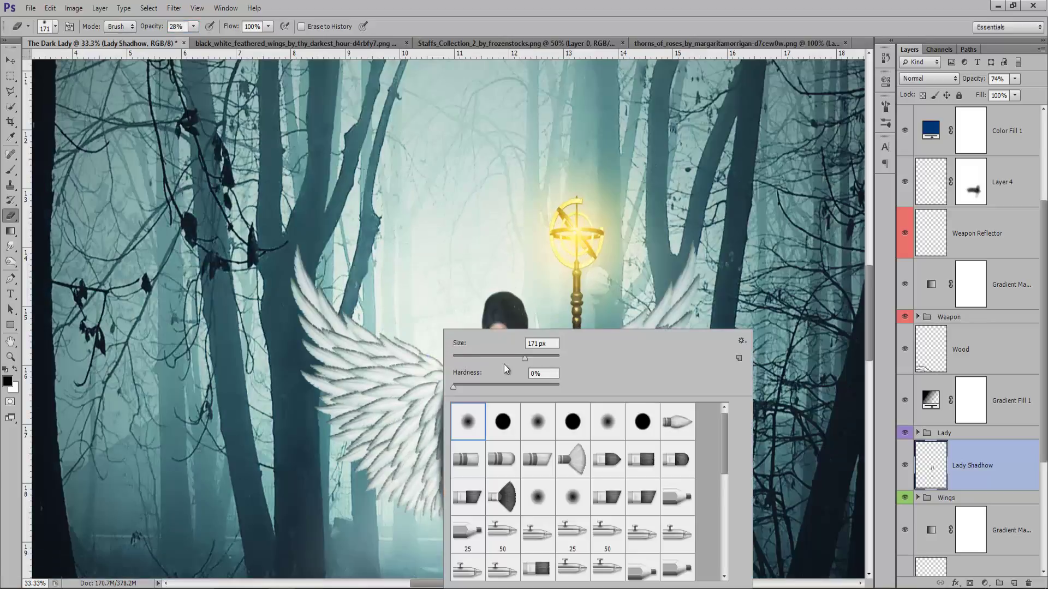
{"action": "left_click", "coordinate": [252, 232]}
{"action": "key", "text": "bracketright"}
{"action": "key", "text": "bracketright"}
{"action": "key", "text": "bracketright"}
{"action": "key", "text": "bracketright"}
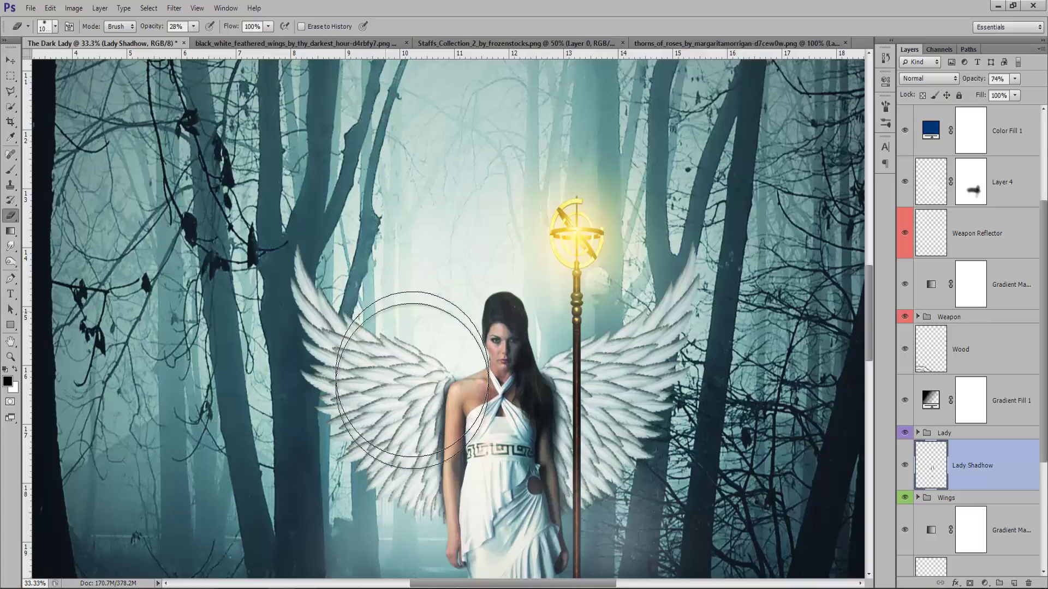
{"action": "key", "text": "bracketright"}
{"action": "key", "text": "bracketleft"}
{"action": "key", "text": "bracketleft"}
{"action": "key", "text": "bracketleft"}
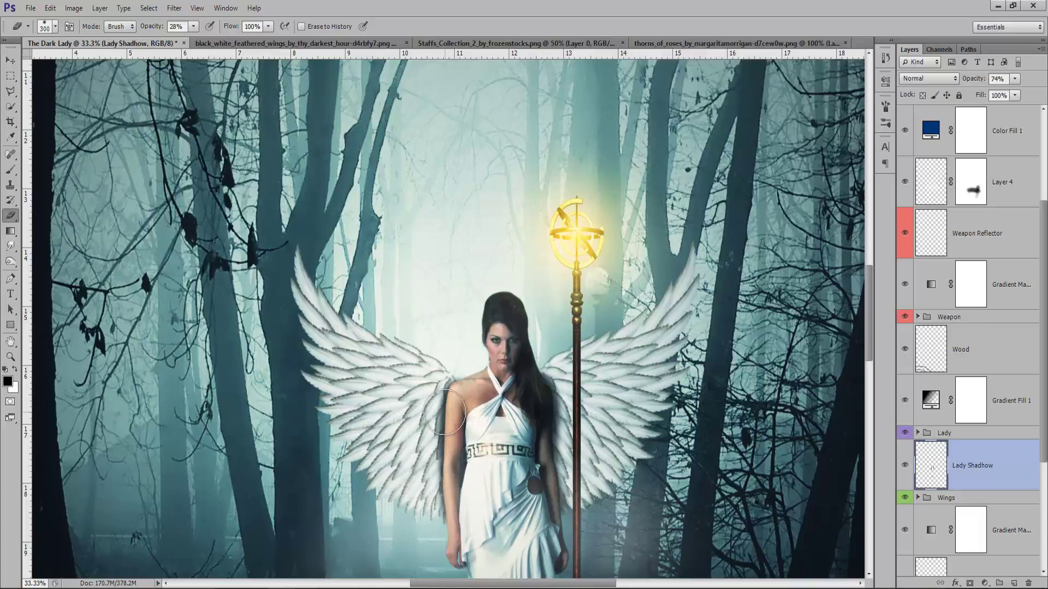
Step: Erase the shadow along the lady's shoulder and arm, undoing the stroke beside the staff
{"action": "left_click_drag", "start_coordinate": [443, 399], "coordinate": [441, 433]}
{"action": "left_click_drag", "start_coordinate": [453, 394], "coordinate": [453, 486]}
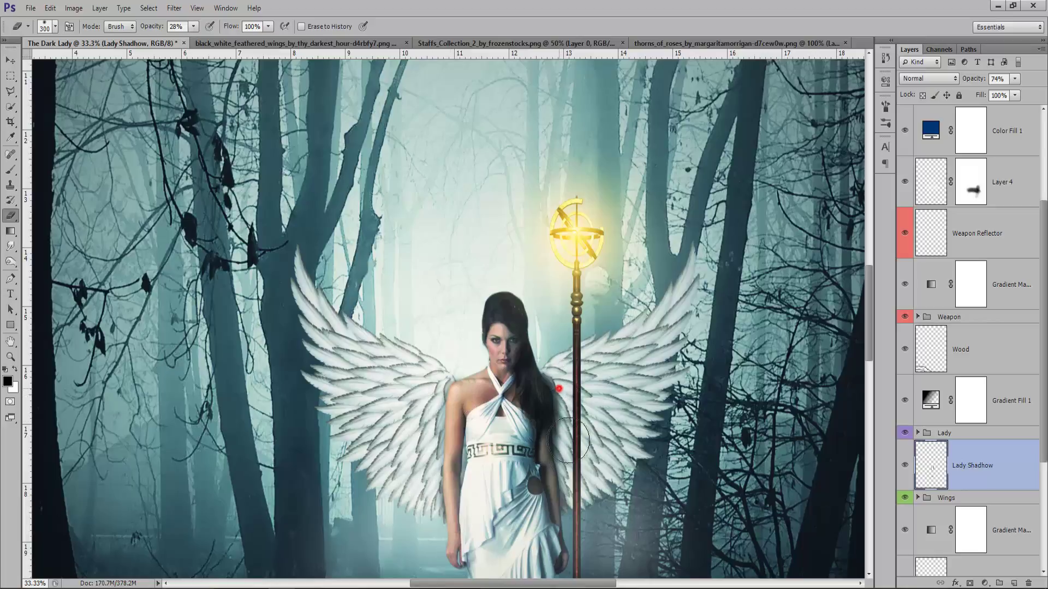
{"action": "left_click_drag", "start_coordinate": [557, 389], "coordinate": [565, 507]}
{"action": "key", "text": "ctrl+z"}
{"action": "key", "text": "ctrl+minus"}
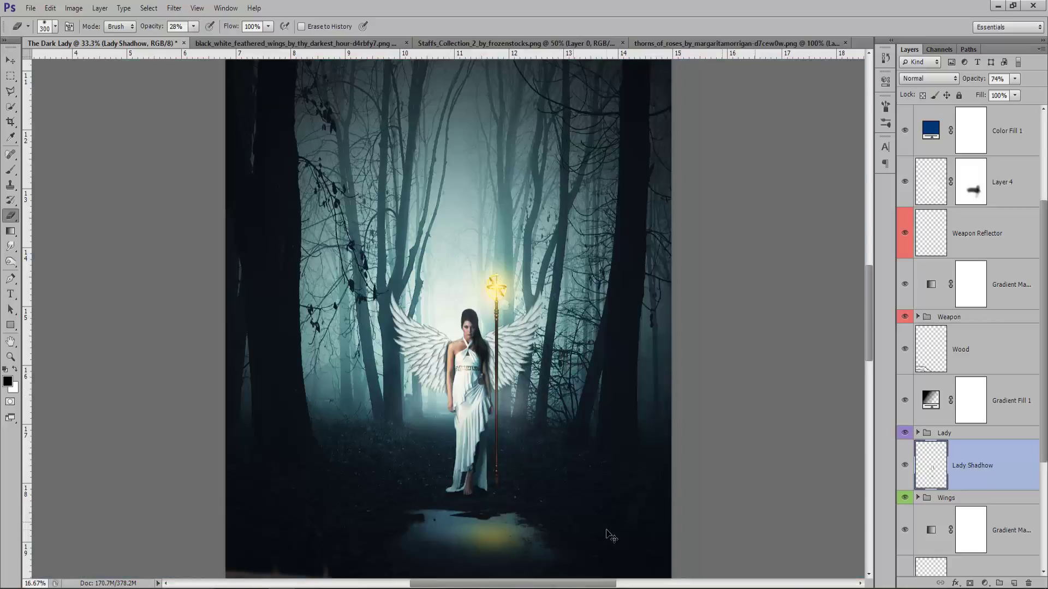
{"action": "key", "text": "ctrl+minus"}
{"action": "key", "text": "ctrl+minus"}
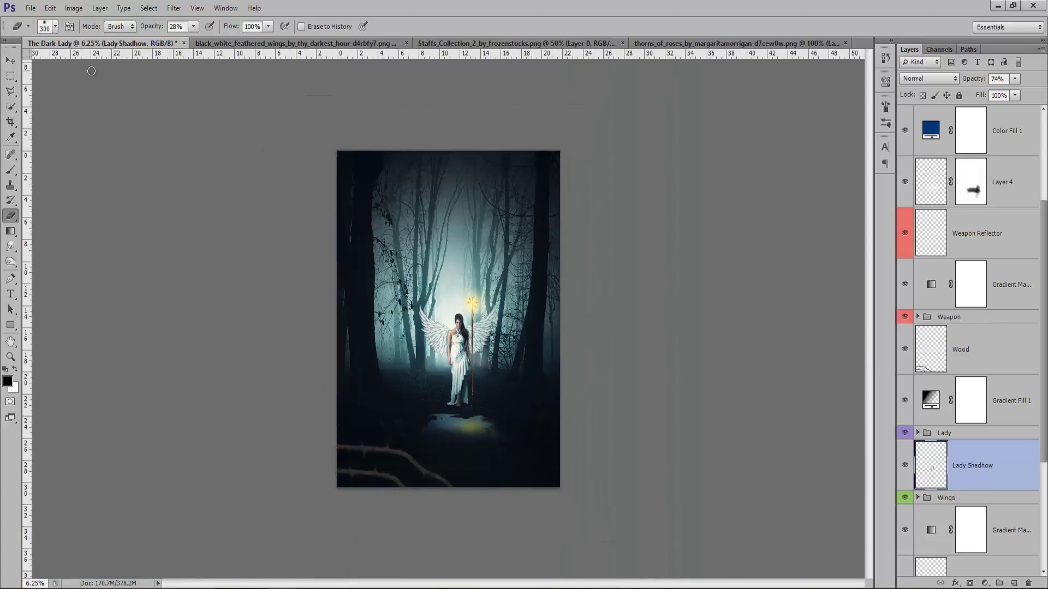
{"action": "left_click", "coordinate": [11, 60]}
{"action": "scroll", "coordinate": [1009, 152], "scroll_direction": "up", "scroll_amount": 3}
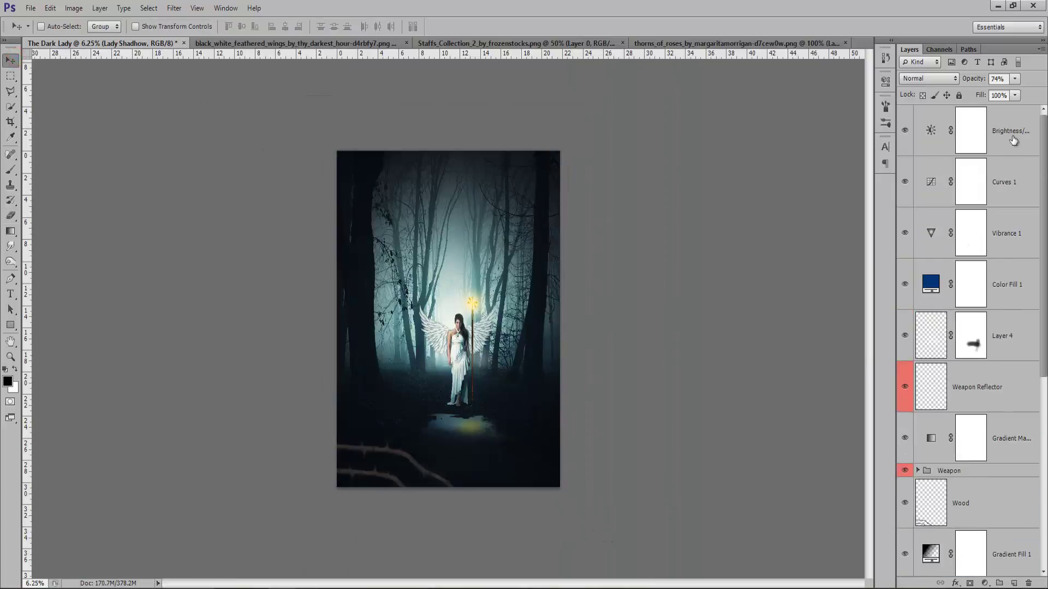
Step: Create a new layer named Butterfly at the top of the stack
{"action": "left_click", "coordinate": [1012, 135]}
{"action": "left_click", "coordinate": [1011, 583]}
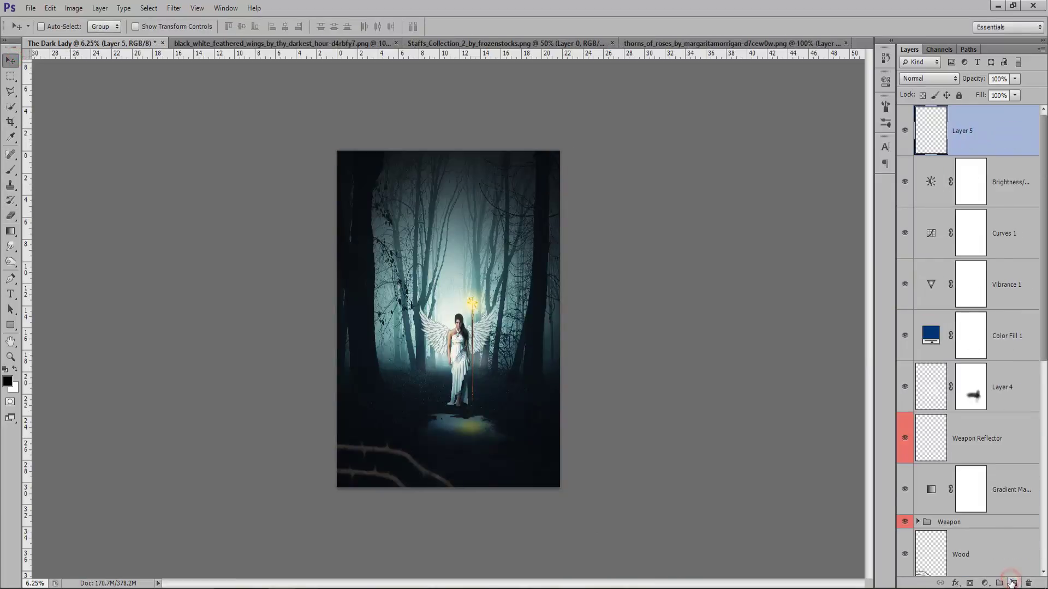
{"action": "double_click", "coordinate": [962, 131]}
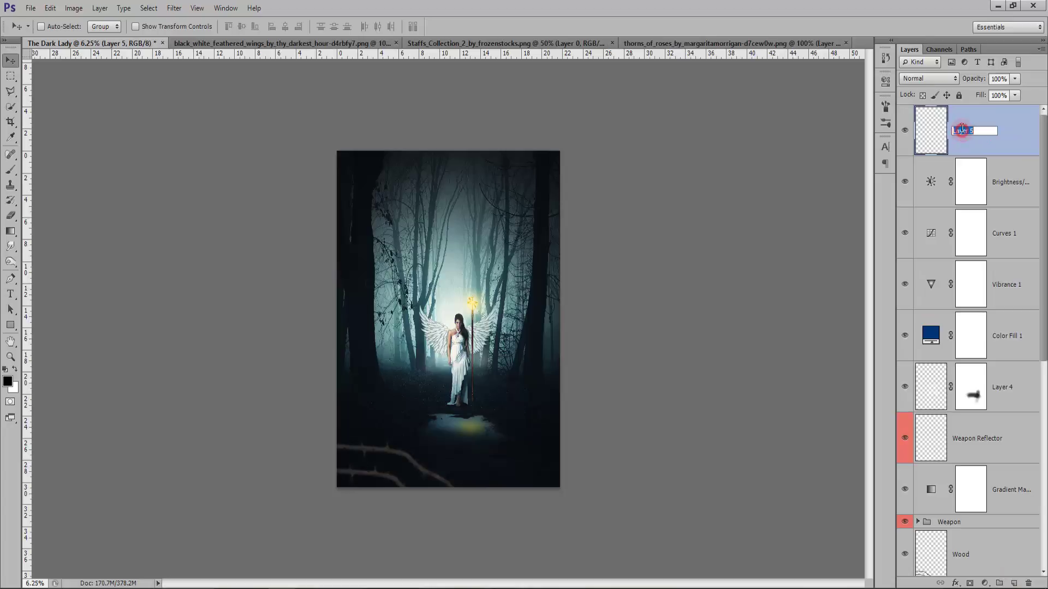
{"action": "type", "text": "Butterfly"}
{"action": "key", "text": "Return"}
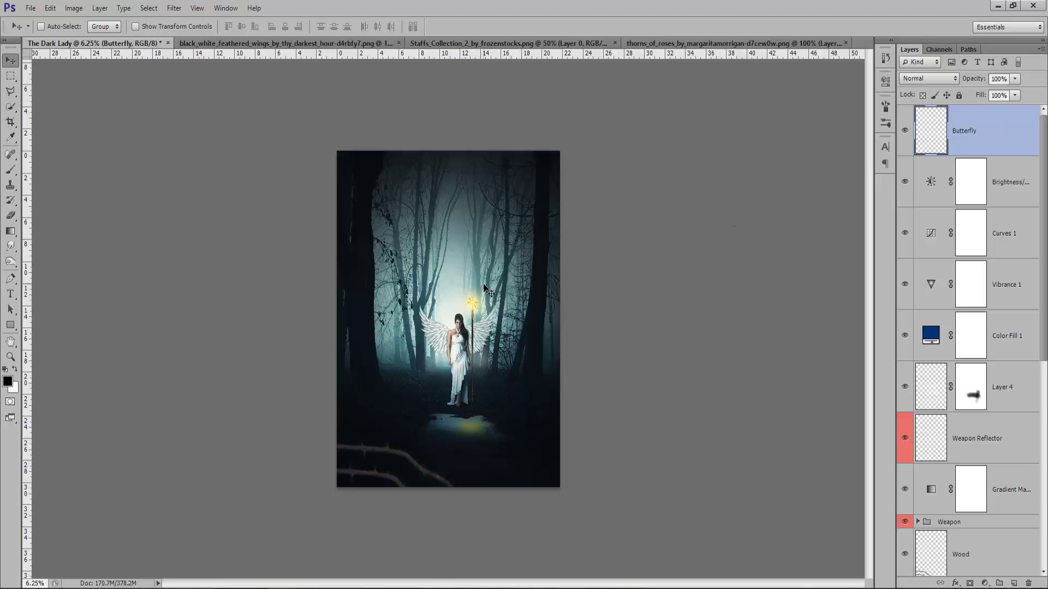
Step: Choose a butterfly brush shape sized to 590 px
{"action": "key", "text": "b"}
{"action": "right_click", "coordinate": [484, 278]}
{"action": "scroll", "coordinate": [692, 424], "scroll_direction": "down", "scroll_amount": 3}
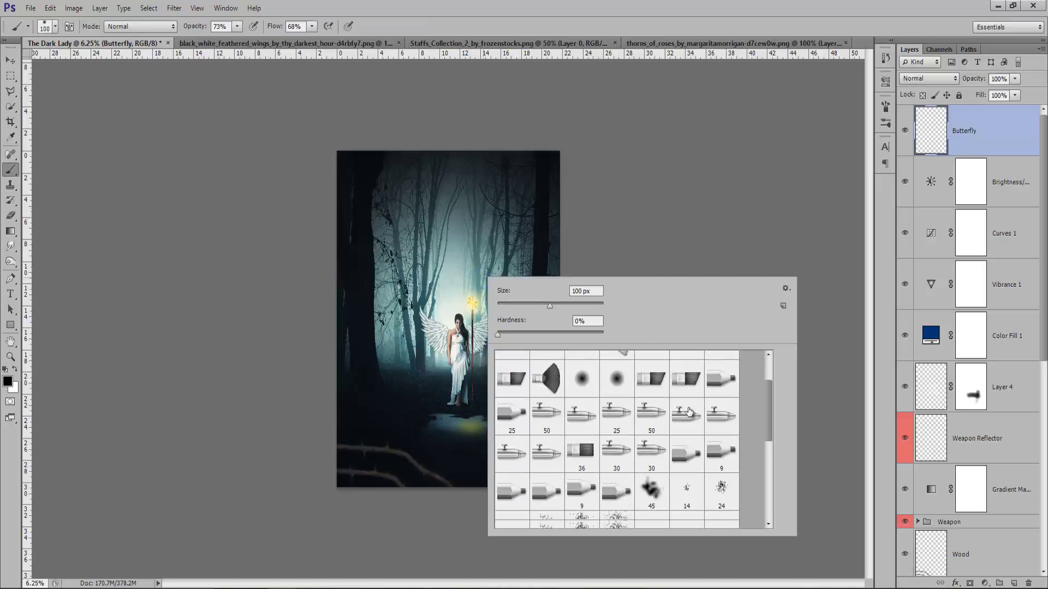
{"action": "scroll", "coordinate": [691, 425], "scroll_direction": "down", "scroll_amount": 3}
{"action": "scroll", "coordinate": [692, 424], "scroll_direction": "down", "scroll_amount": 3}
{"action": "scroll", "coordinate": [692, 424], "scroll_direction": "down", "scroll_amount": 3}
{"action": "scroll", "coordinate": [679, 478], "scroll_direction": "down", "scroll_amount": 2}
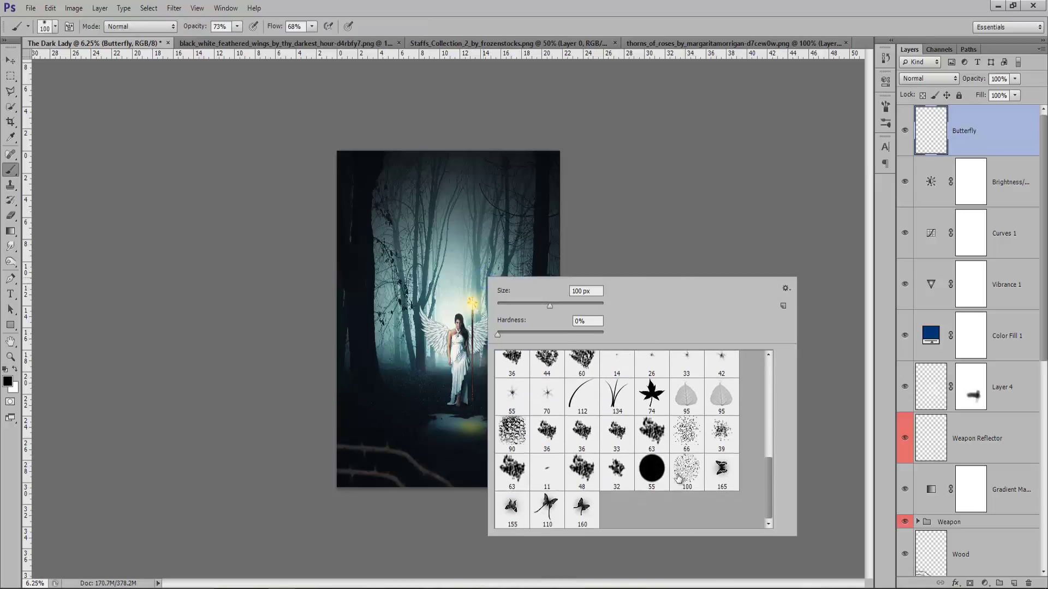
{"action": "left_click", "coordinate": [552, 516]}
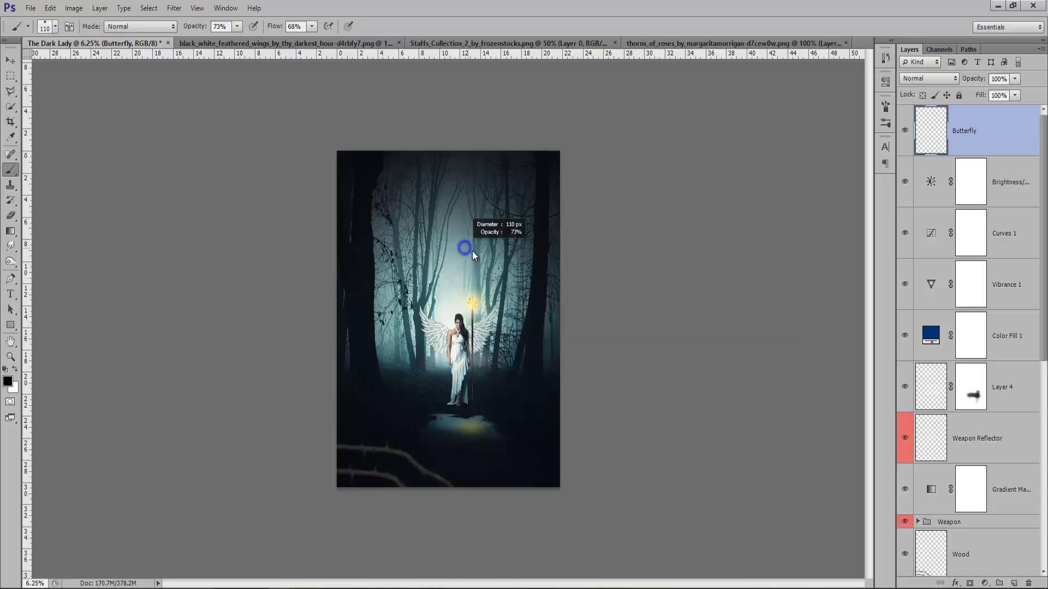
{"action": "right_click", "coordinate": [464, 249], "text": "alt"}
Step: Stamp a white butterfly at 100% opacity to the right of the lady's wing
{"action": "left_click", "coordinate": [16, 370]}
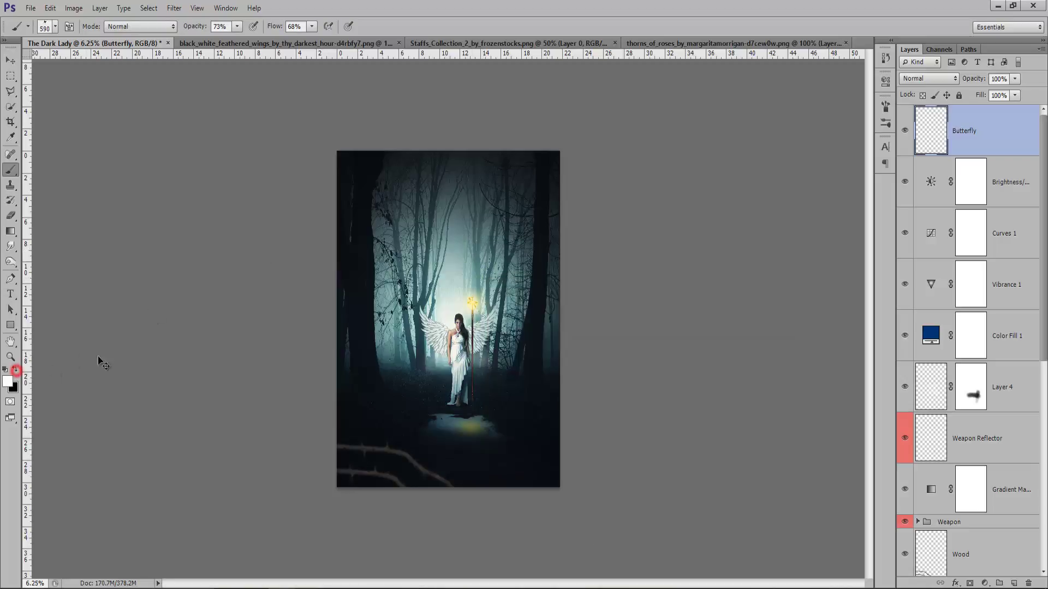
{"action": "key", "text": "ctrl+plus"}
{"action": "mouse_move", "coordinate": [194, 26]}
{"action": "left_mouse_down"}
{"action": "mouse_move", "coordinate": [282, 38]}
{"action": "mouse_move", "coordinate": [322, 27]}
{"action": "left_mouse_up"}
{"action": "key", "text": "Return"}
{"action": "key", "text": "Return"}
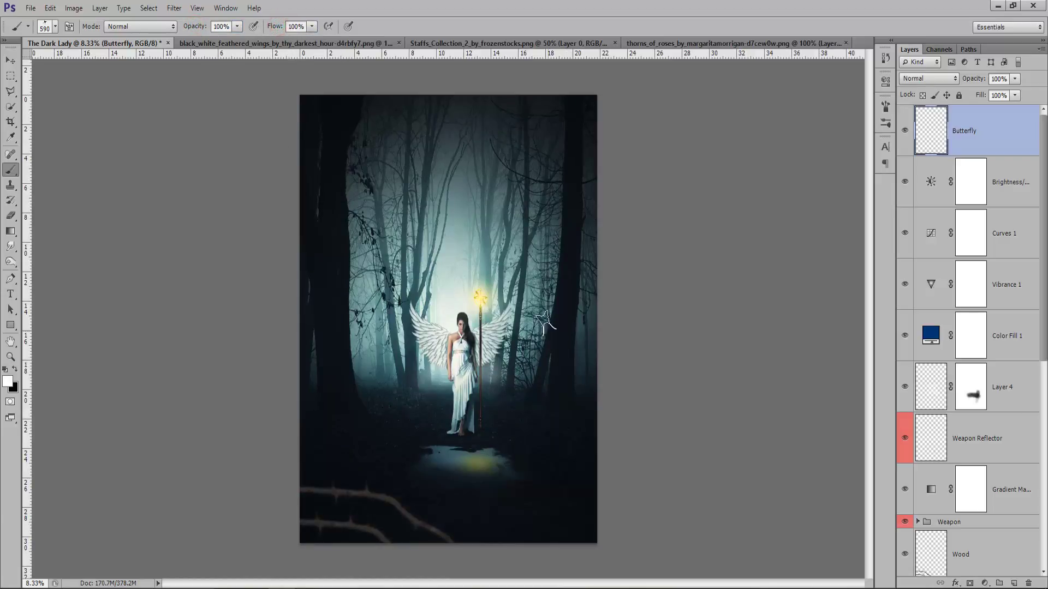
{"action": "left_click", "coordinate": [544, 351]}
Step: Switch to a different, larger butterfly brush shape
{"action": "right_click", "coordinate": [433, 384]}
{"action": "left_click", "coordinate": [530, 562]}
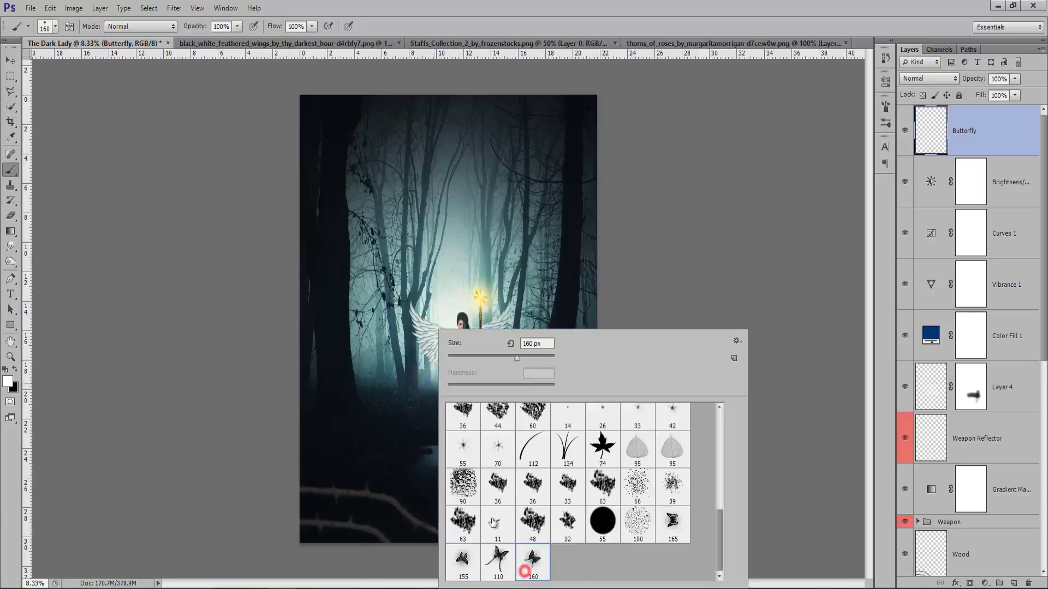
{"action": "key", "text": "Return"}
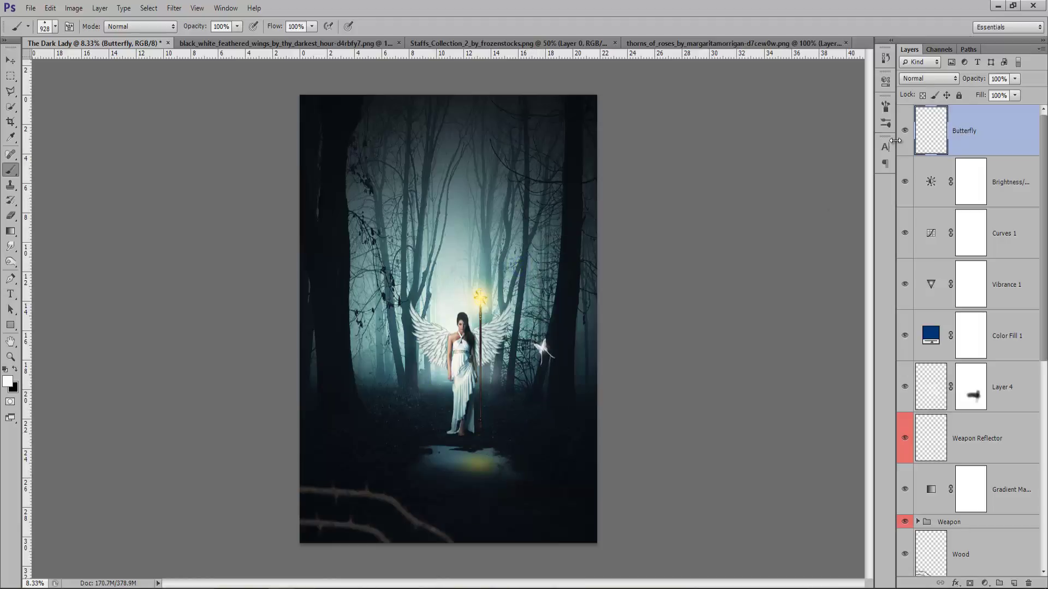
Step: Rotate the butterfly brush to -82°, shrink it, and stamp a second butterfly lower right
{"action": "left_click", "coordinate": [885, 106]}
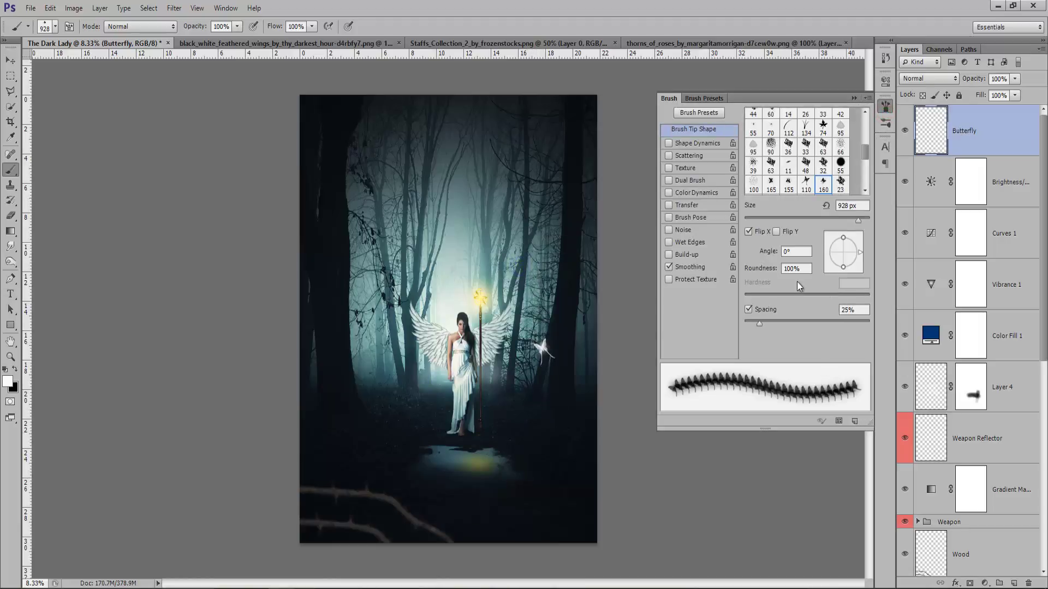
{"action": "left_click_drag", "start_coordinate": [848, 246], "coordinate": [848, 275]}
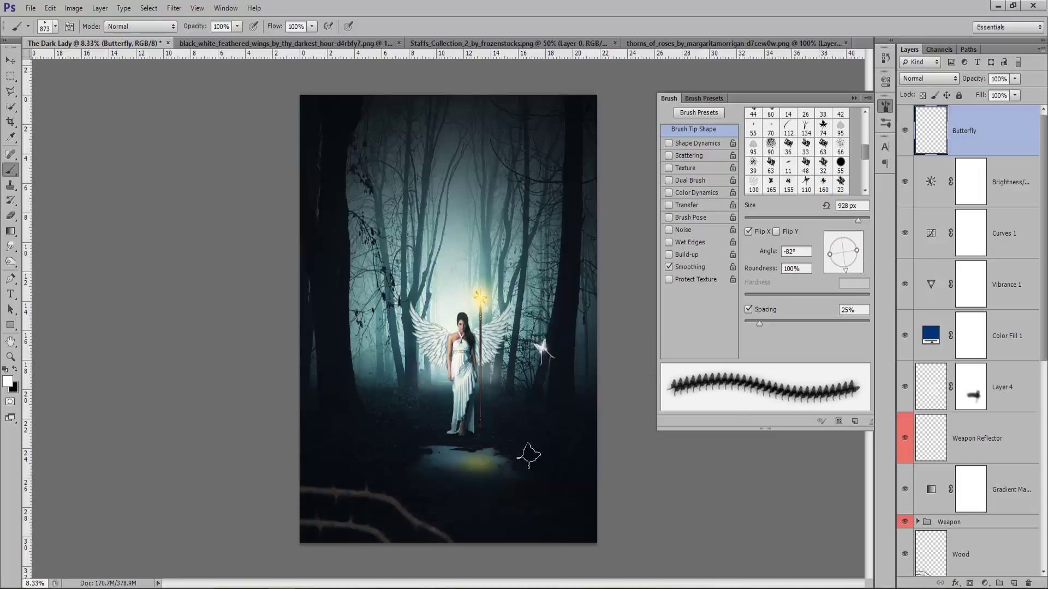
{"action": "key", "text": "bracketleft"}
{"action": "key", "text": "bracketleft"}
{"action": "left_click", "coordinate": [541, 436]}
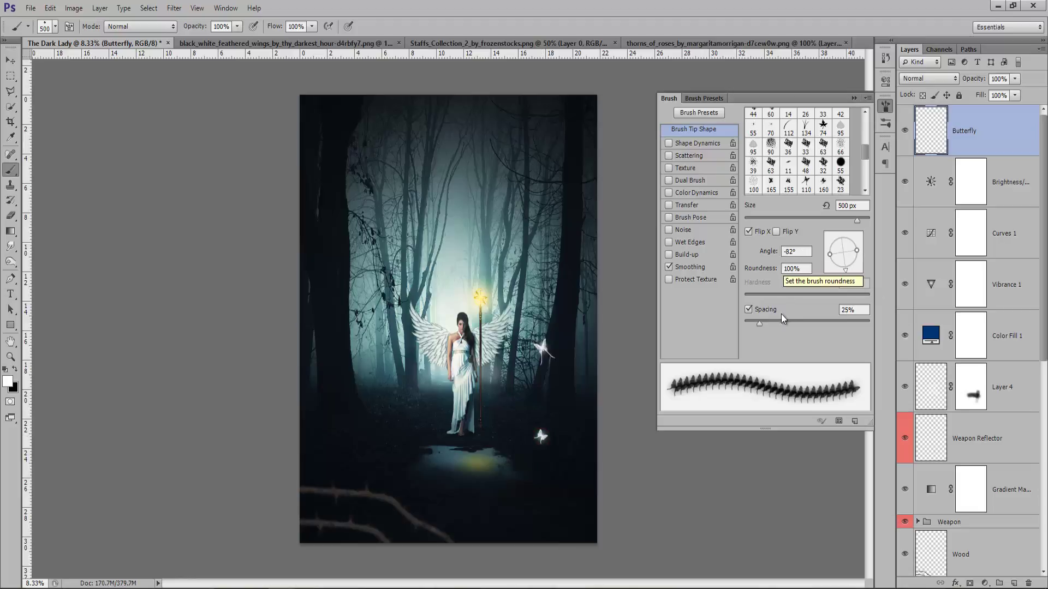
Step: Set the 165 butterfly tip at a -80° angle and close the Brush panel
{"action": "scroll", "coordinate": [797, 164], "scroll_direction": "down", "scroll_amount": 2}
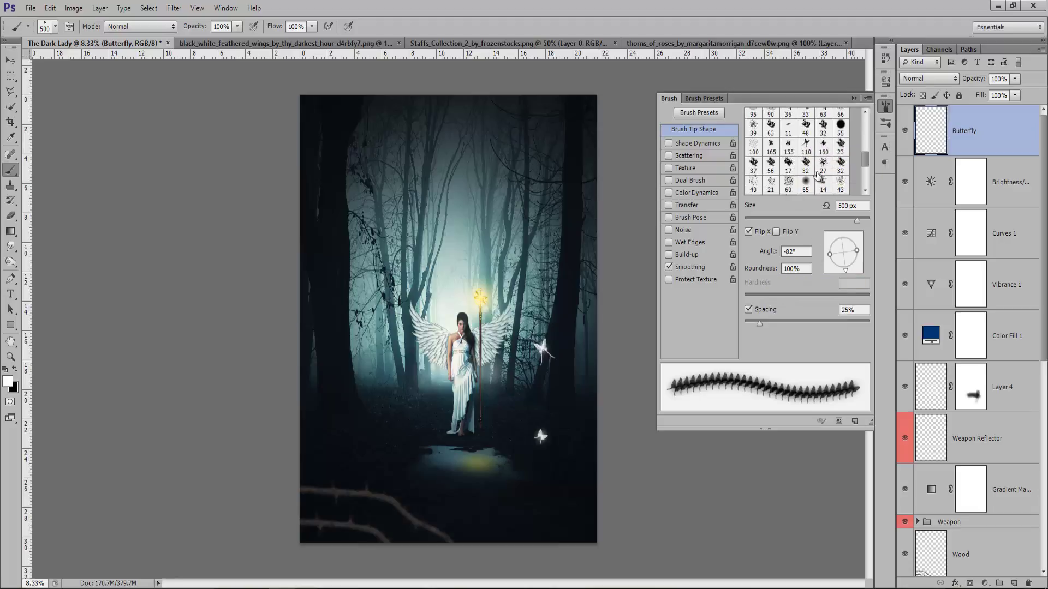
{"action": "left_click", "coordinate": [770, 146]}
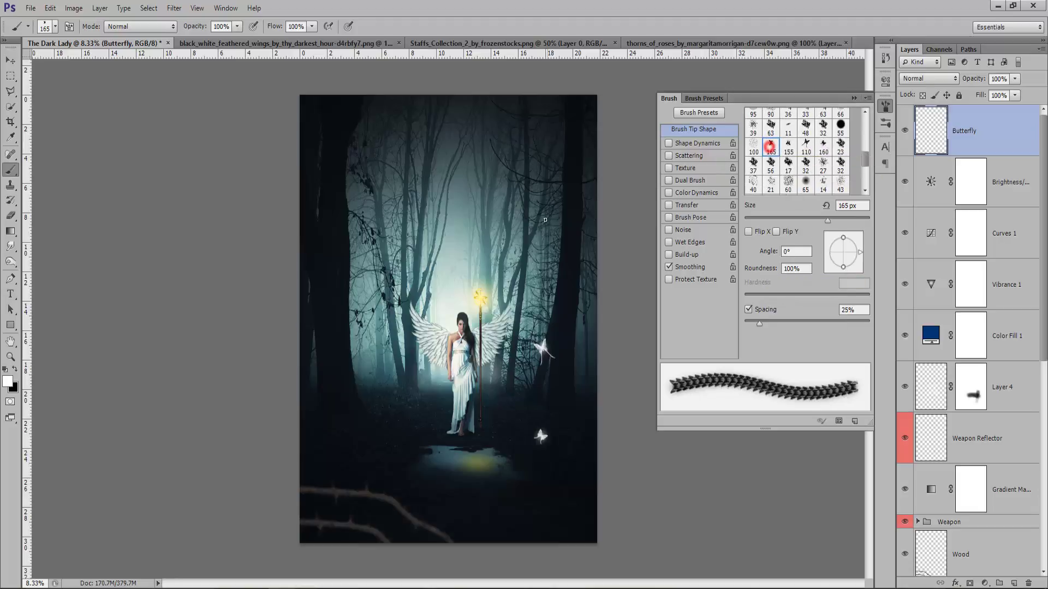
{"action": "left_click_drag", "start_coordinate": [857, 257], "coordinate": [846, 271]}
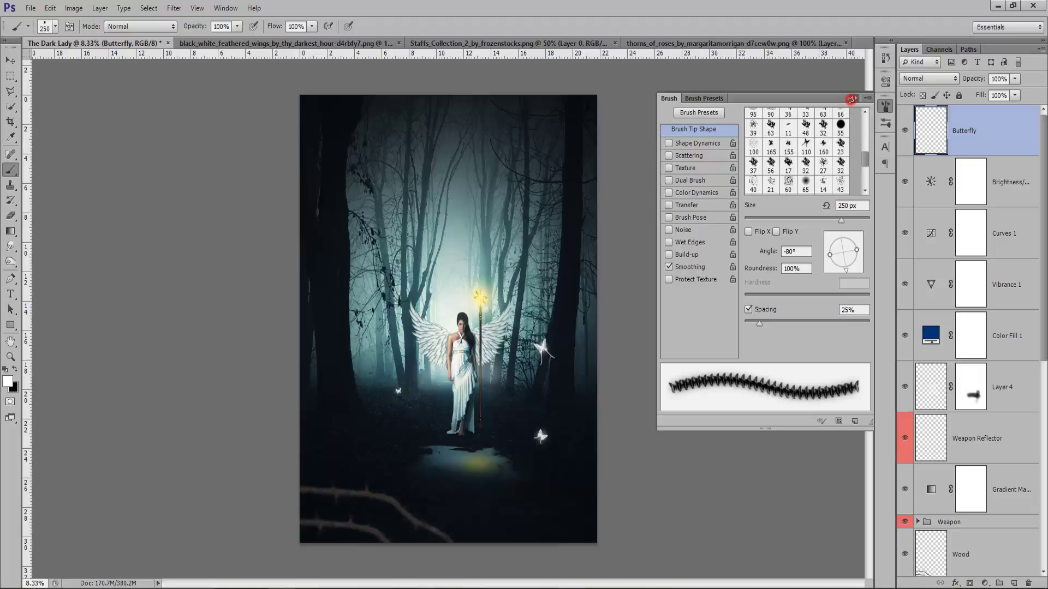
{"action": "left_click", "coordinate": [850, 99]}
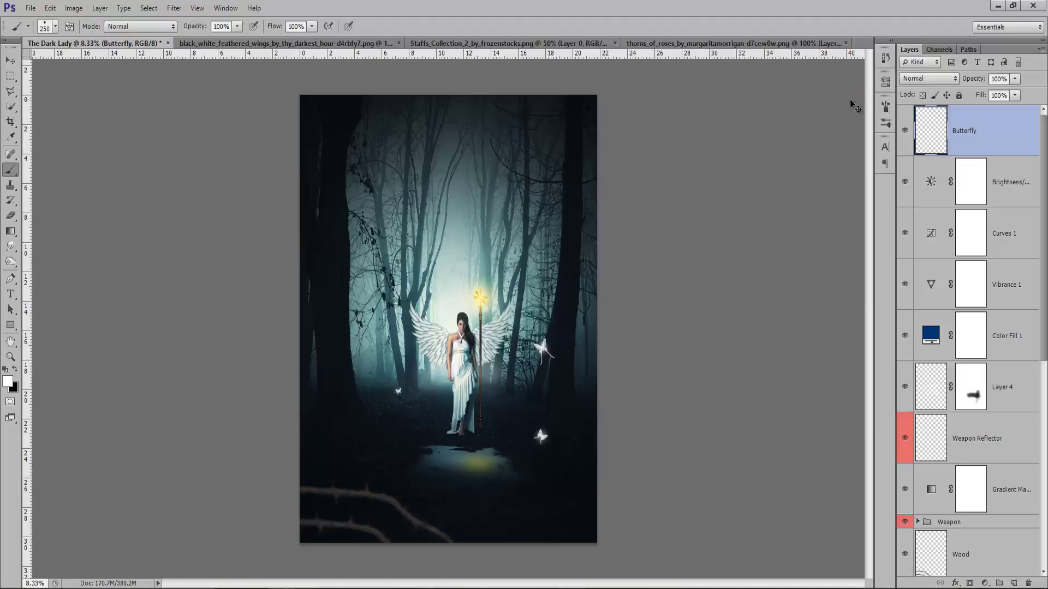
{"action": "key", "text": "ctrl+plus"}
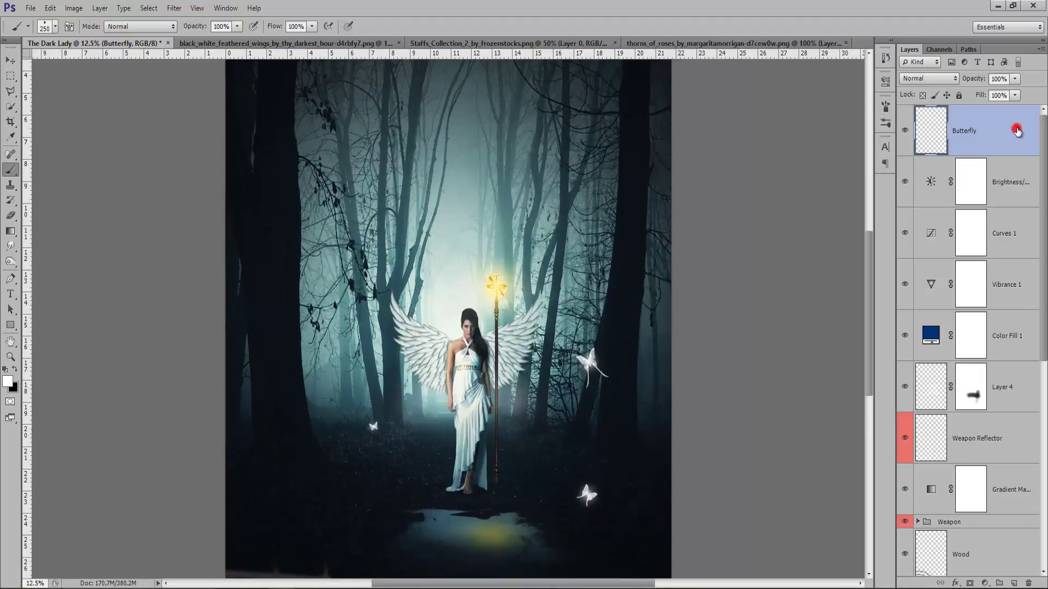
Step: Enable Inner Shadow on the Butterfly layer with a saturated yellow ffe400 colour
{"action": "double_click", "coordinate": [1017, 130]}
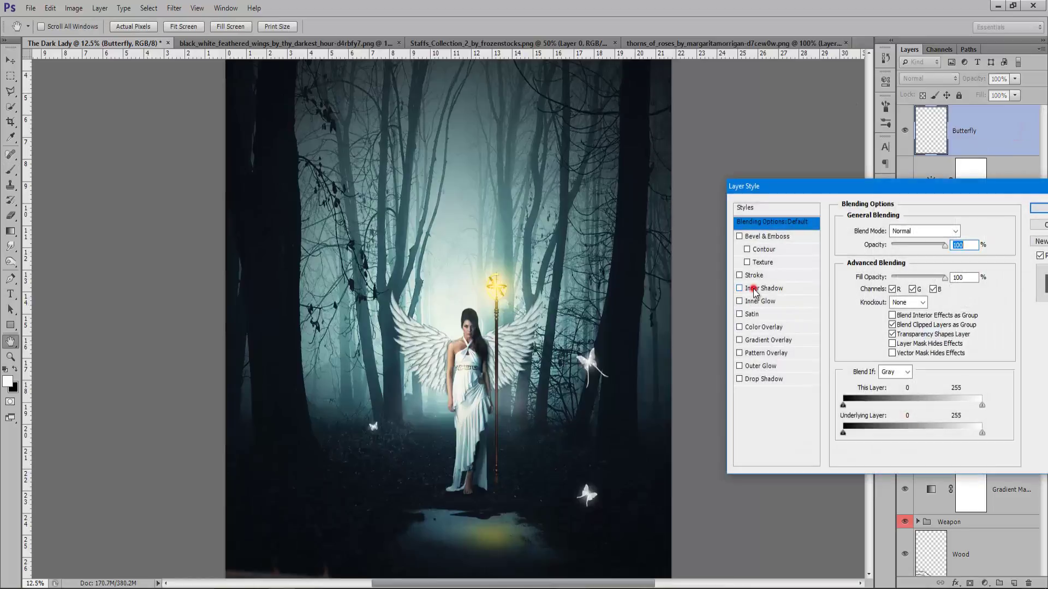
{"action": "left_click", "coordinate": [755, 289]}
{"action": "left_click", "coordinate": [967, 231]}
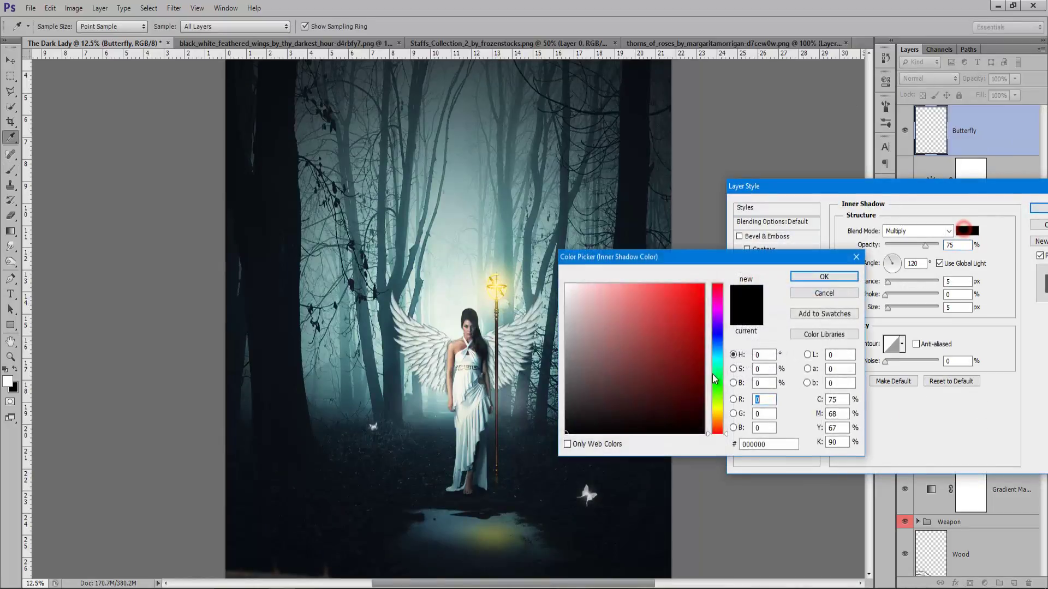
{"action": "mouse_move", "coordinate": [713, 401]}
{"action": "left_mouse_down"}
{"action": "mouse_move", "coordinate": [711, 417]}
{"action": "mouse_move", "coordinate": [717, 369]}
{"action": "mouse_move", "coordinate": [710, 416]}
{"action": "left_mouse_up"}
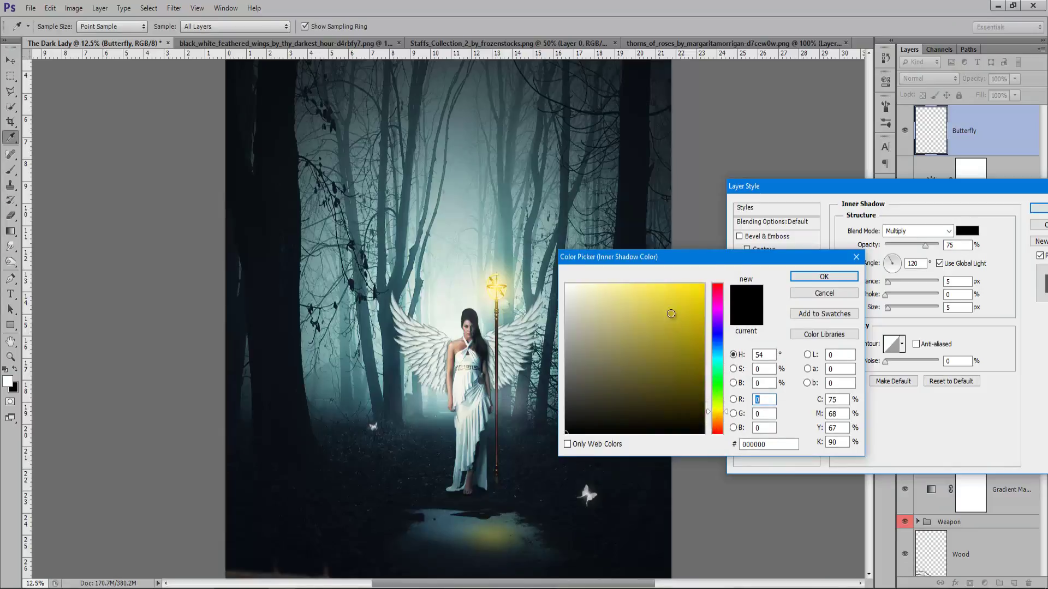
{"action": "mouse_move", "coordinate": [671, 313]}
{"action": "left_mouse_down"}
{"action": "mouse_move", "coordinate": [763, 263]}
{"action": "mouse_move", "coordinate": [876, 238]}
{"action": "left_mouse_up"}
{"action": "left_click", "coordinate": [933, 256]}
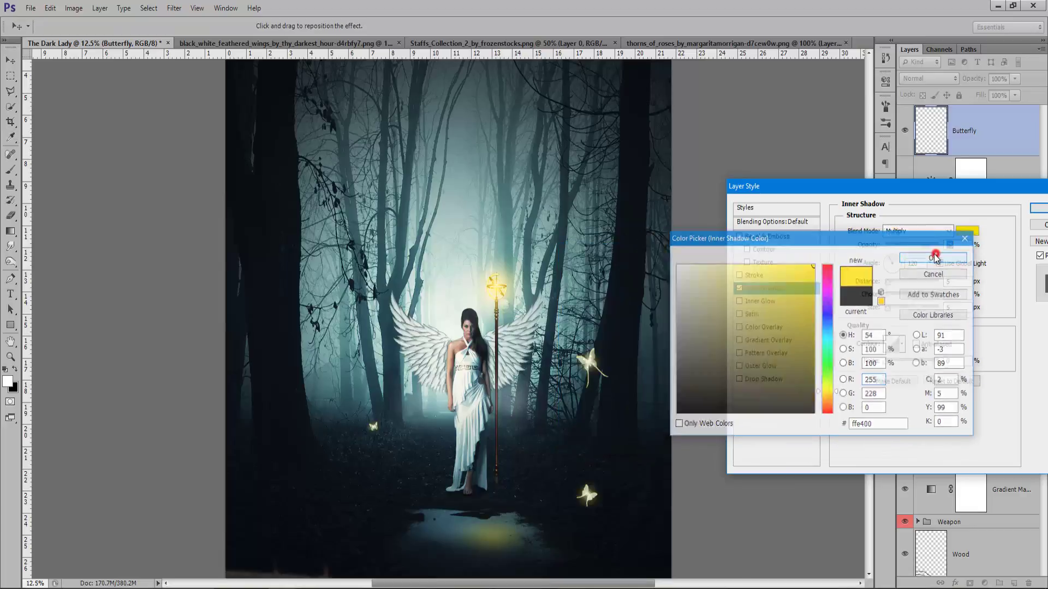
Step: Set the inner shadow to Normal blend mode with opacity 98 and apply it
{"action": "left_click", "coordinate": [922, 230]}
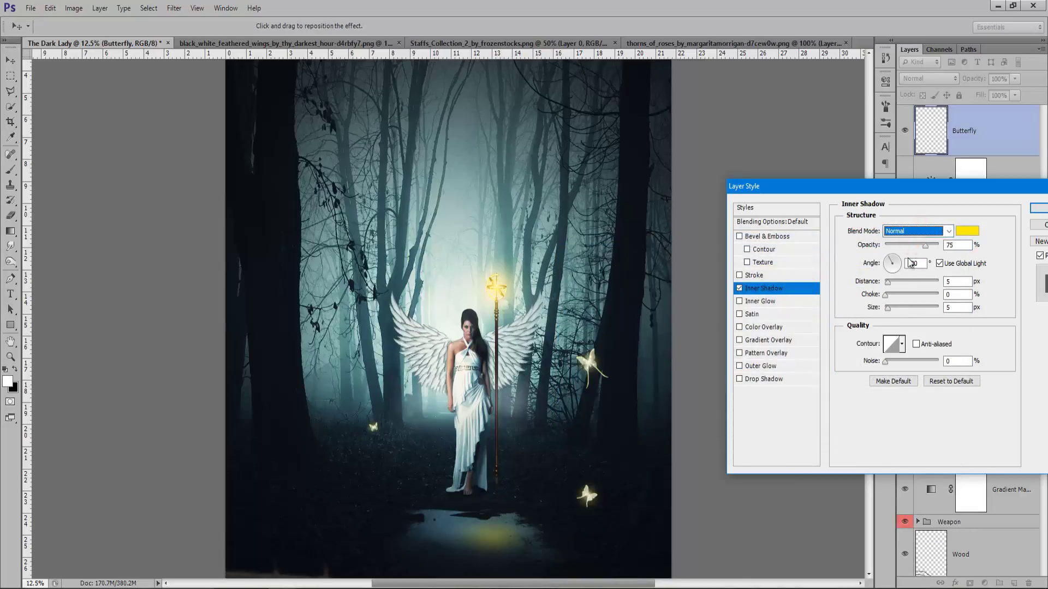
{"action": "key", "text": "ctrl+plus"}
{"action": "left_click", "coordinate": [922, 246]}
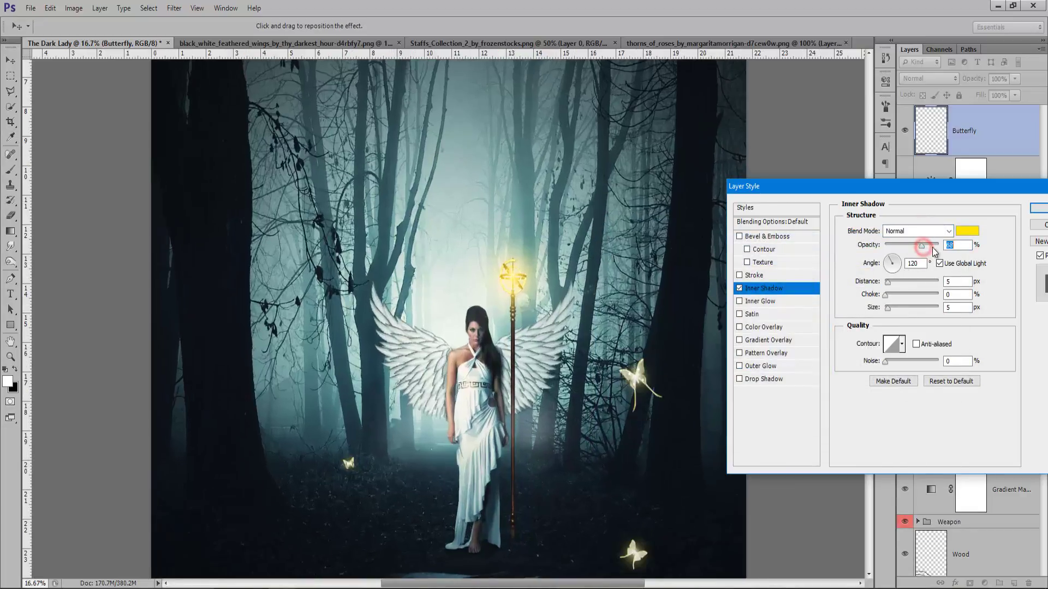
{"action": "left_click_drag", "start_coordinate": [932, 247], "coordinate": [937, 247]}
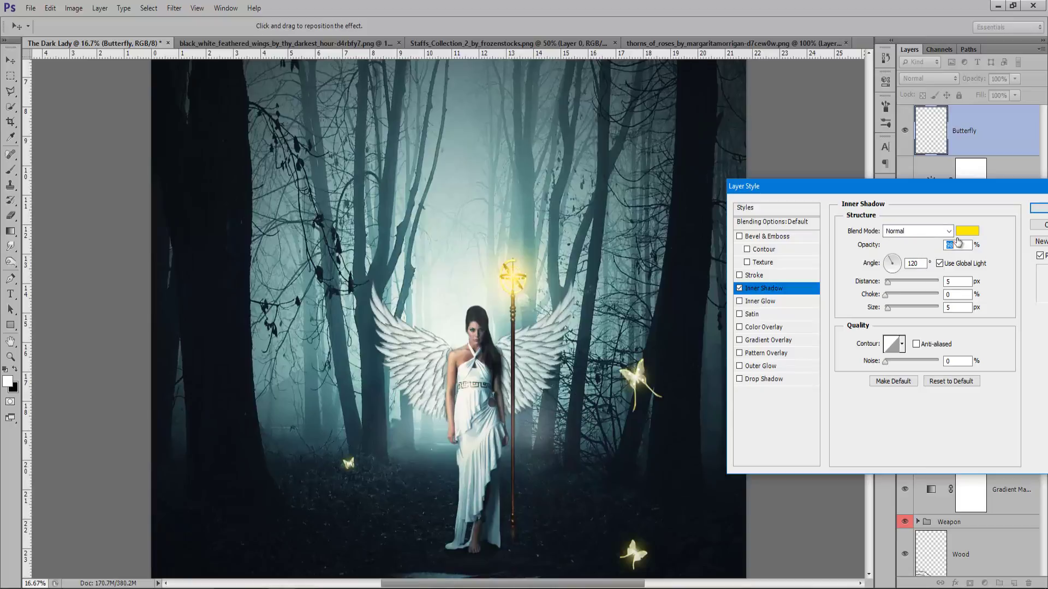
{"action": "left_click", "coordinate": [1037, 208]}
{"action": "key", "text": "ctrl+minus"}
{"action": "key", "text": "ctrl+minus"}
{"action": "key", "text": "ctrl+minus"}
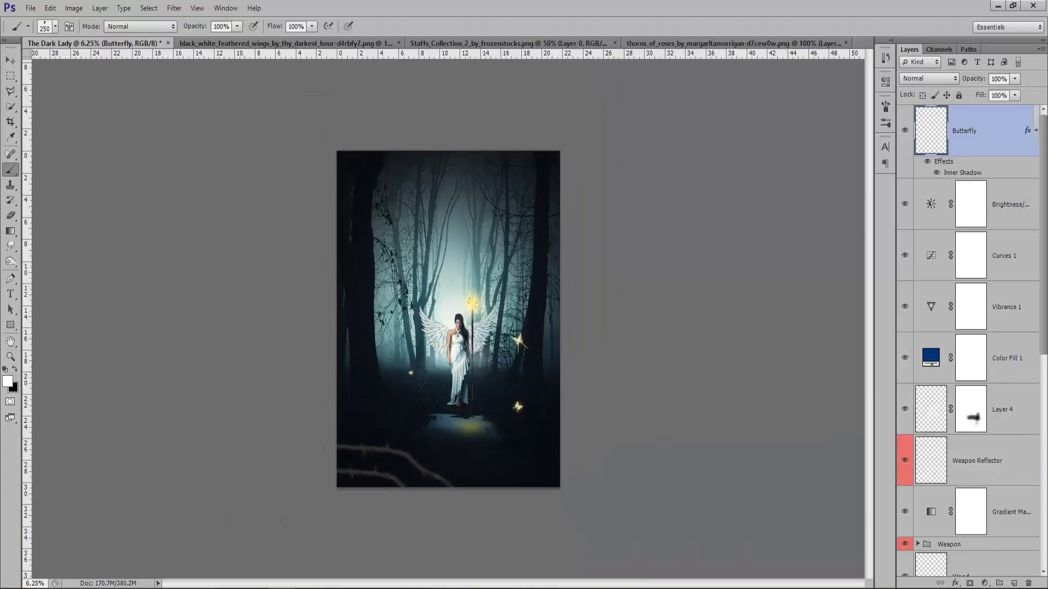
Step: Add an Exposure adjustment layer with the exposure lowered slightly
{"action": "left_click", "coordinate": [985, 583]}
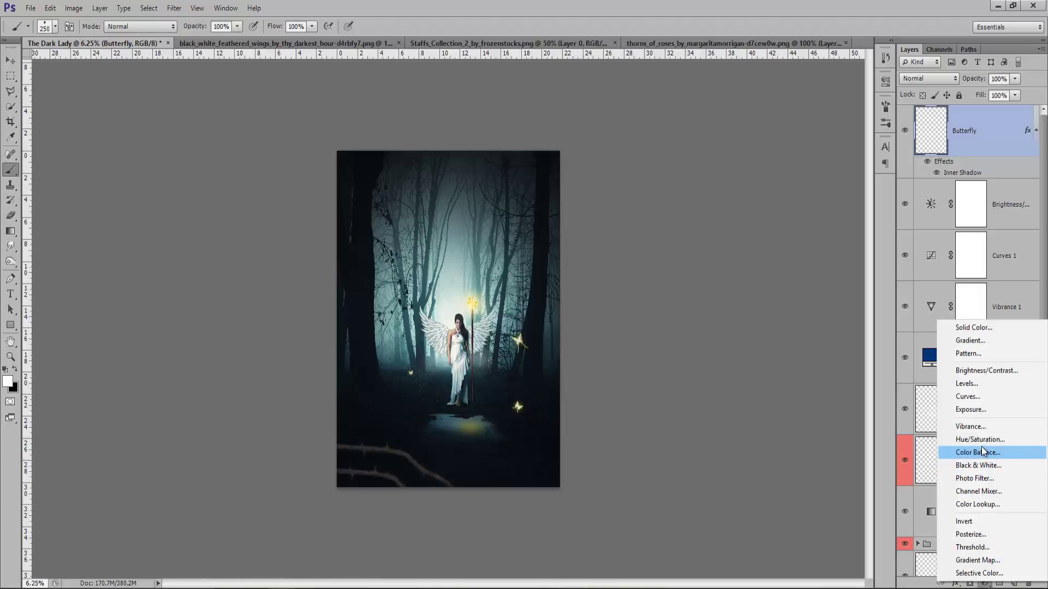
{"action": "left_click", "coordinate": [970, 409]}
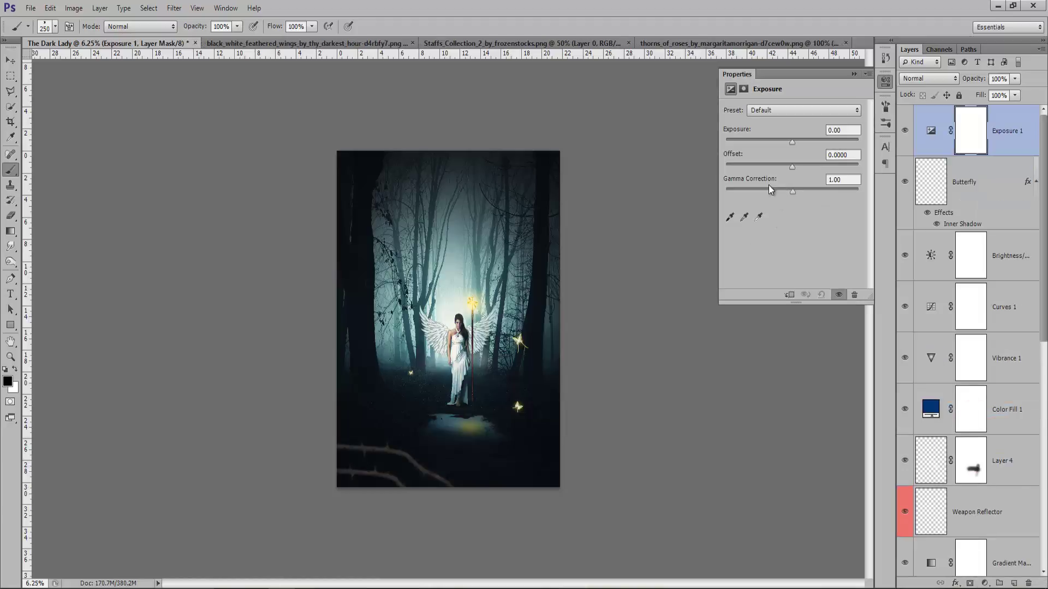
{"action": "left_click_drag", "start_coordinate": [798, 143], "coordinate": [791, 145]}
{"action": "left_click", "coordinate": [851, 74]}
Step: Add a Color Balance adjustment layer with midtones -8, -6, -4 for a cooler tint
{"action": "left_click", "coordinate": [984, 583]}
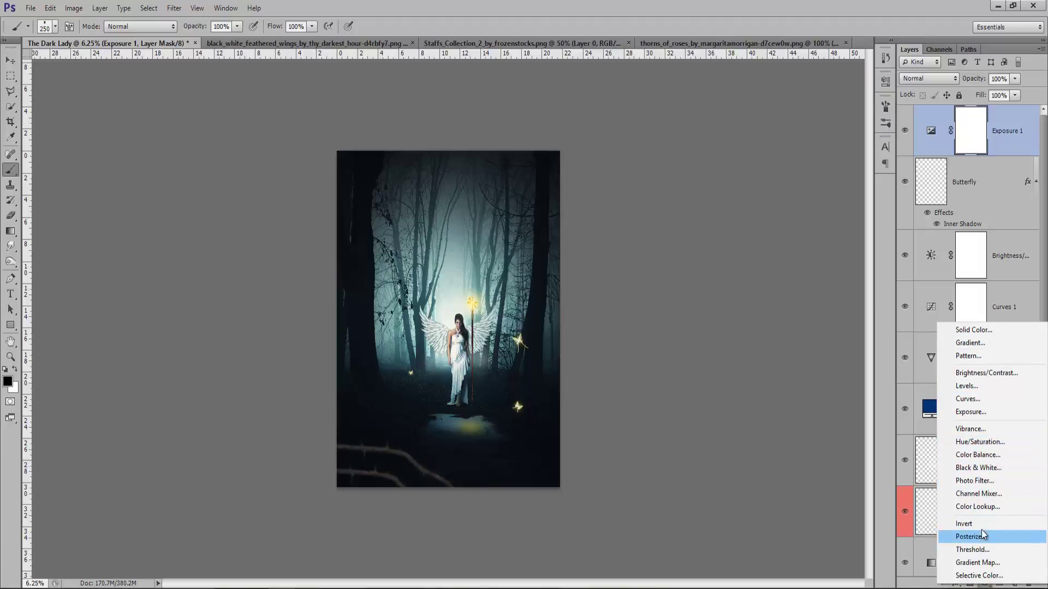
{"action": "left_click", "coordinate": [980, 456]}
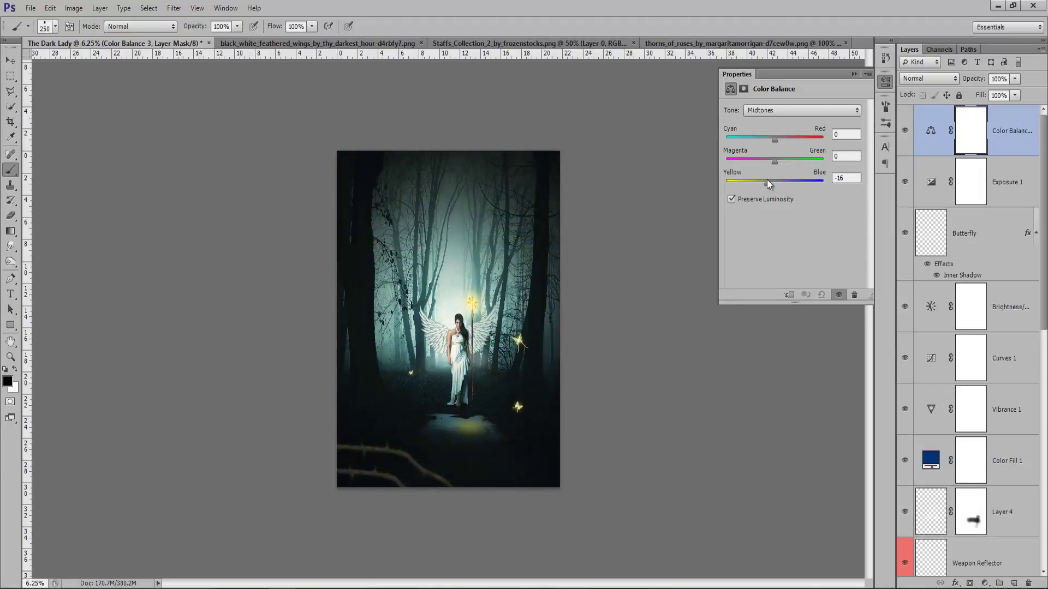
{"action": "key", "text": "ctrl+plus"}
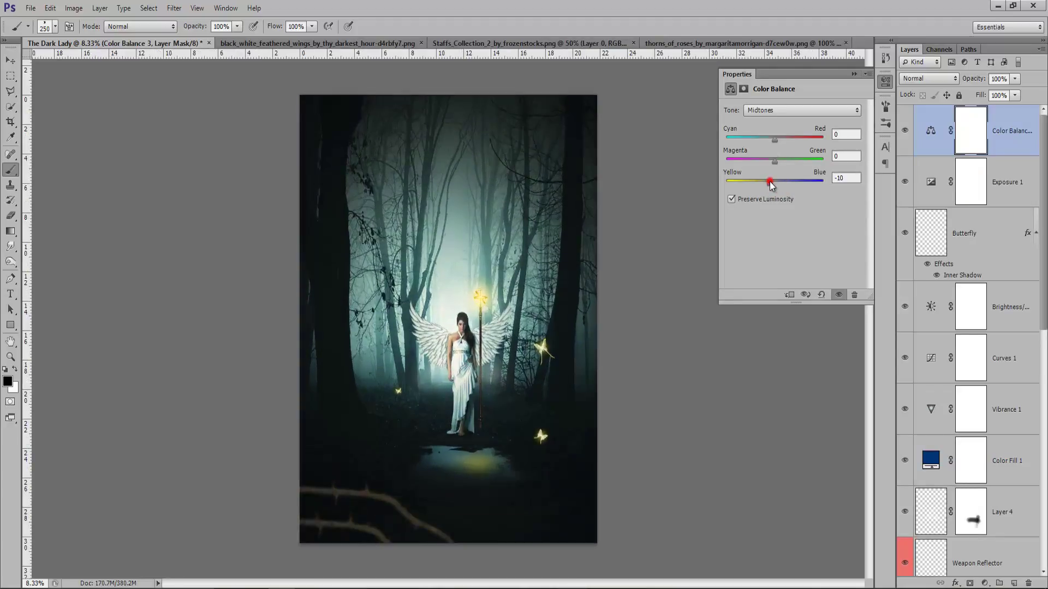
{"action": "left_click_drag", "start_coordinate": [769, 182], "coordinate": [770, 181]}
{"action": "mouse_move", "coordinate": [774, 140]}
{"action": "left_mouse_down"}
{"action": "mouse_move", "coordinate": [783, 162]}
{"action": "mouse_move", "coordinate": [772, 162]}
{"action": "left_mouse_up"}
{"action": "left_click", "coordinate": [774, 182]}
{"action": "left_click", "coordinate": [853, 75]}
{"action": "key", "text": "ctrl+minus"}
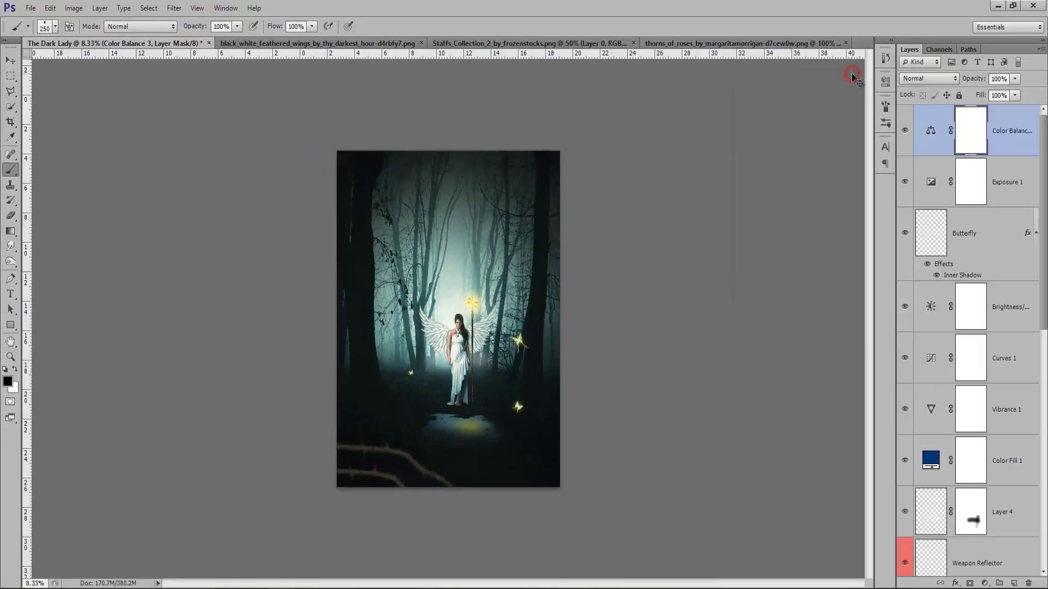
{"action": "key", "text": "t"}
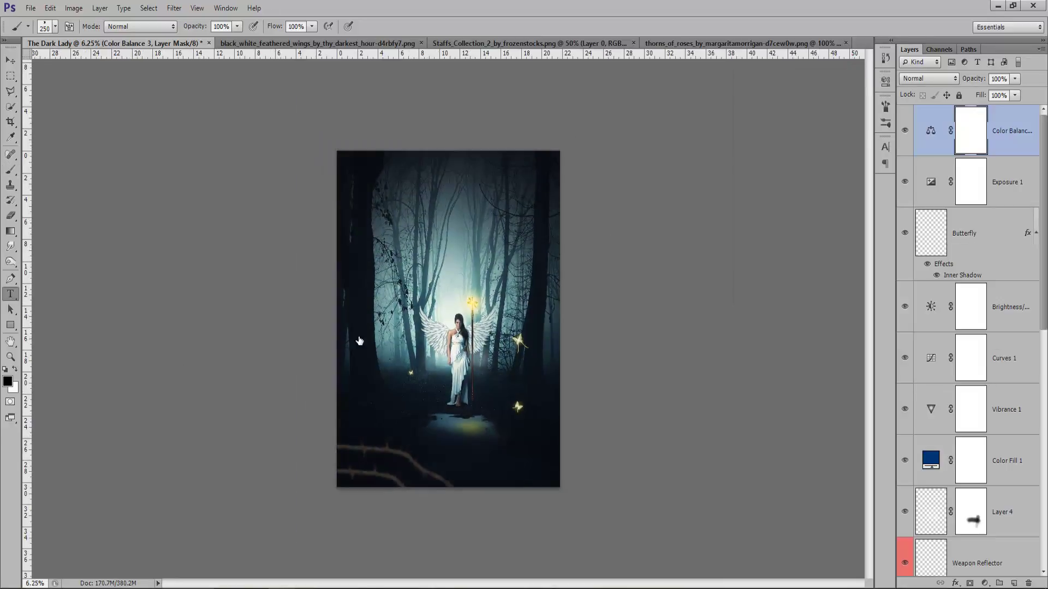
Step: Add the white title 'THE DARK LADY', enlarged and centred below the lady's feet
{"action": "left_click", "coordinate": [15, 369]}
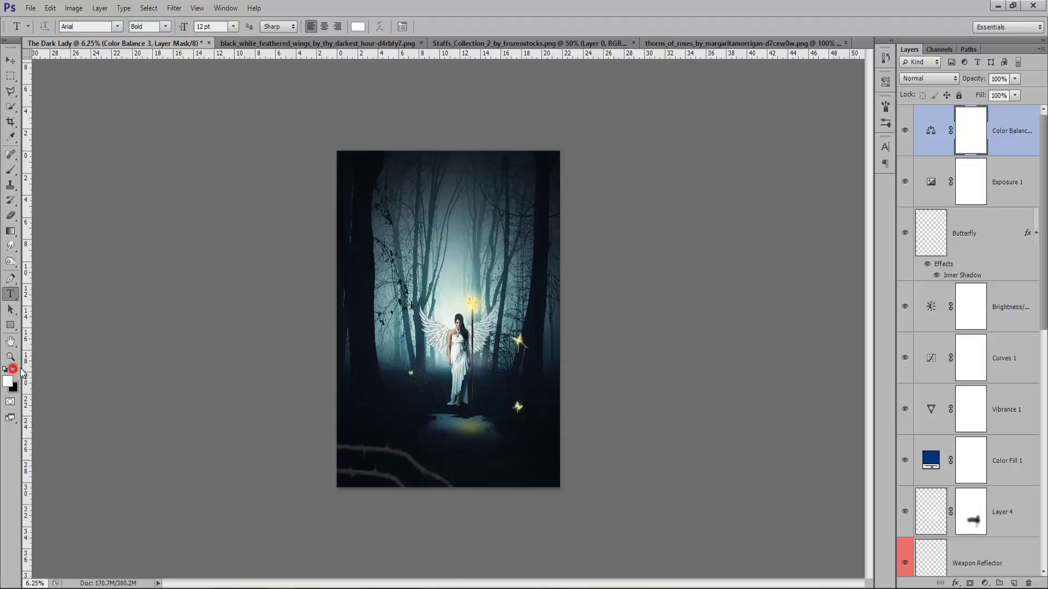
{"action": "left_click", "coordinate": [404, 417]}
{"action": "type", "text": "THE DARK LADY"}
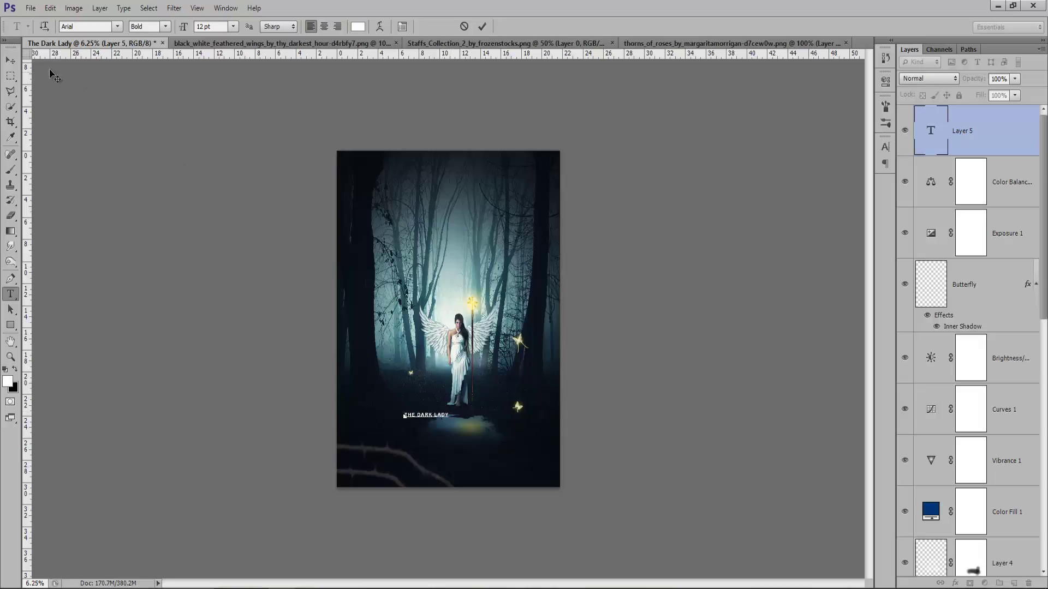
{"action": "left_click", "coordinate": [10, 60]}
{"action": "key", "text": "ctrl+t"}
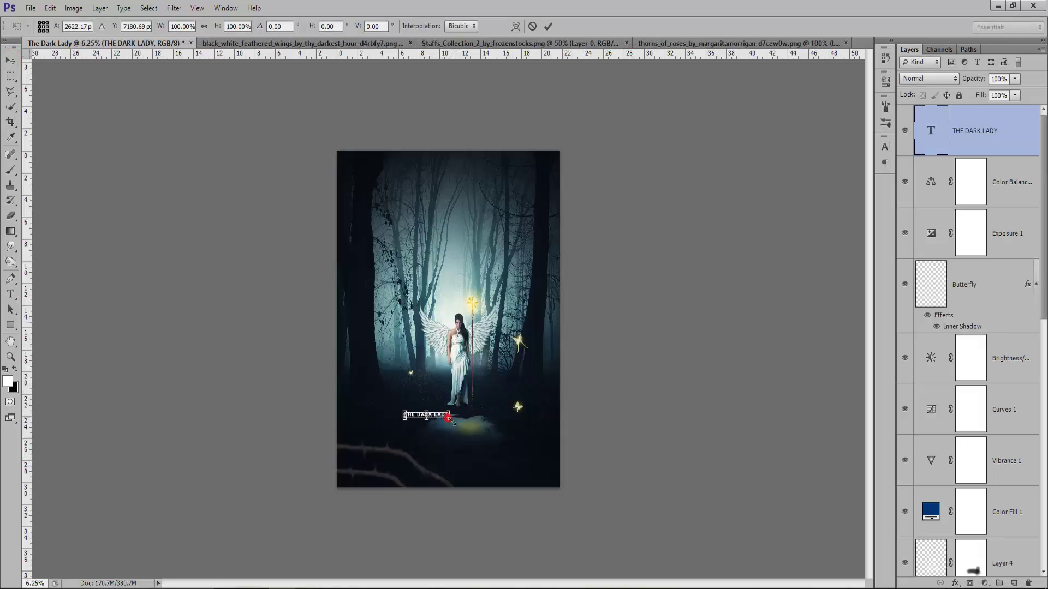
{"action": "left_click_drag", "start_coordinate": [449, 418], "coordinate": [568, 490]}
{"action": "left_click_drag", "start_coordinate": [542, 423], "coordinate": [511, 429]}
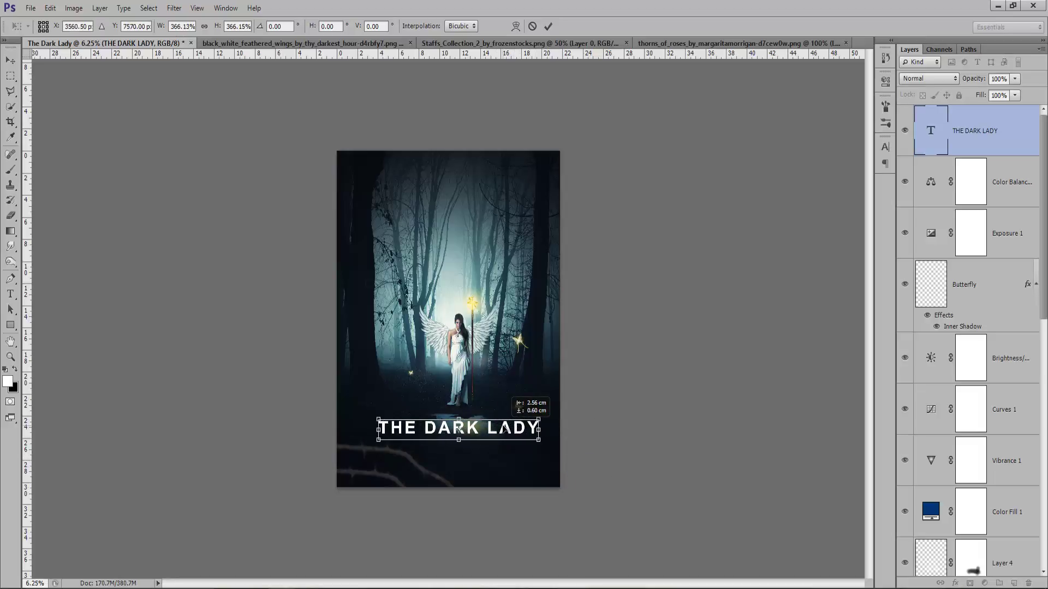
{"action": "key", "text": "Return"}
Step: Rasterize the title layer and give it a layer mask
{"action": "key", "text": "ctrl+plus"}
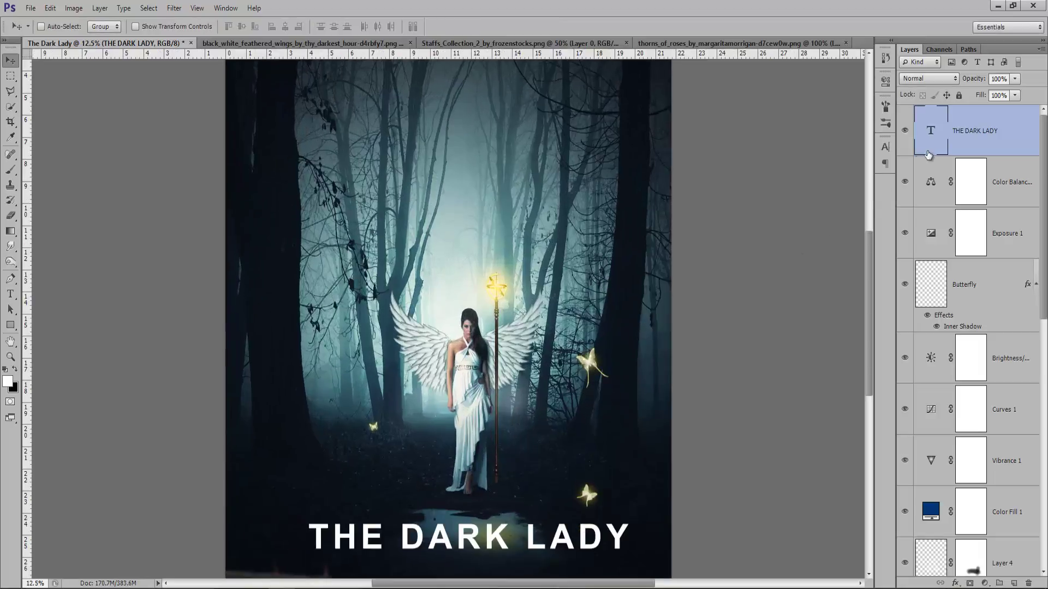
{"action": "right_click", "coordinate": [928, 155]}
{"action": "left_click", "coordinate": [926, 234]}
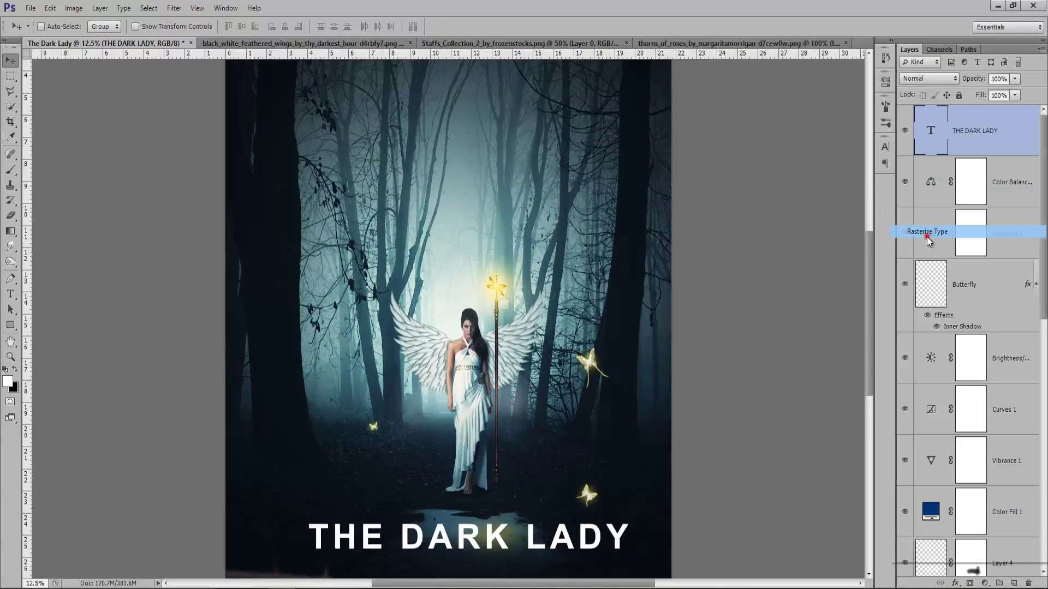
{"action": "key", "text": "ctrl+plus"}
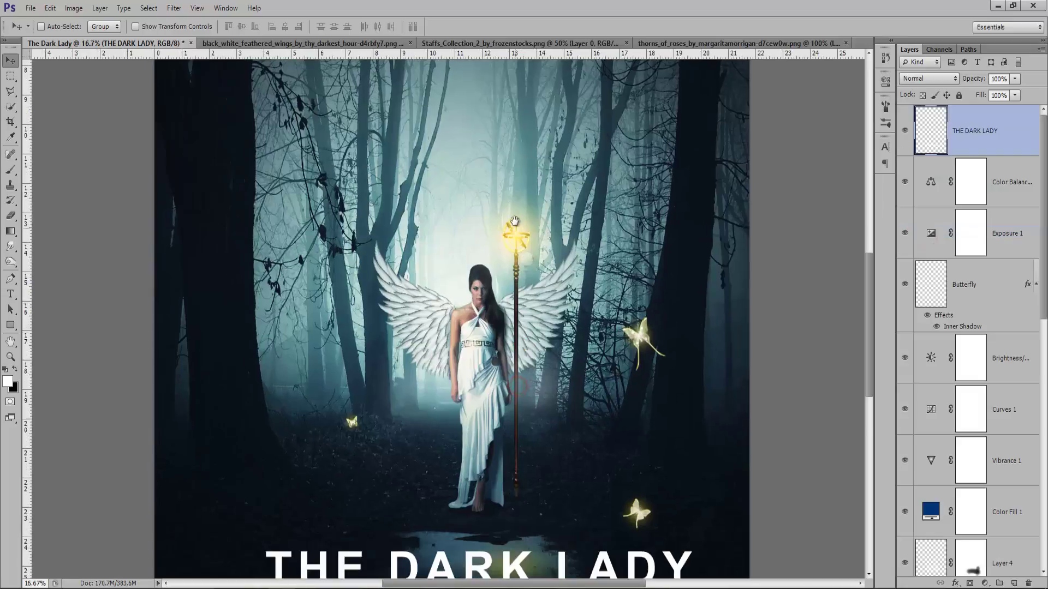
{"action": "scroll", "coordinate": [514, 221], "scroll_direction": "down", "scroll_amount": 3}
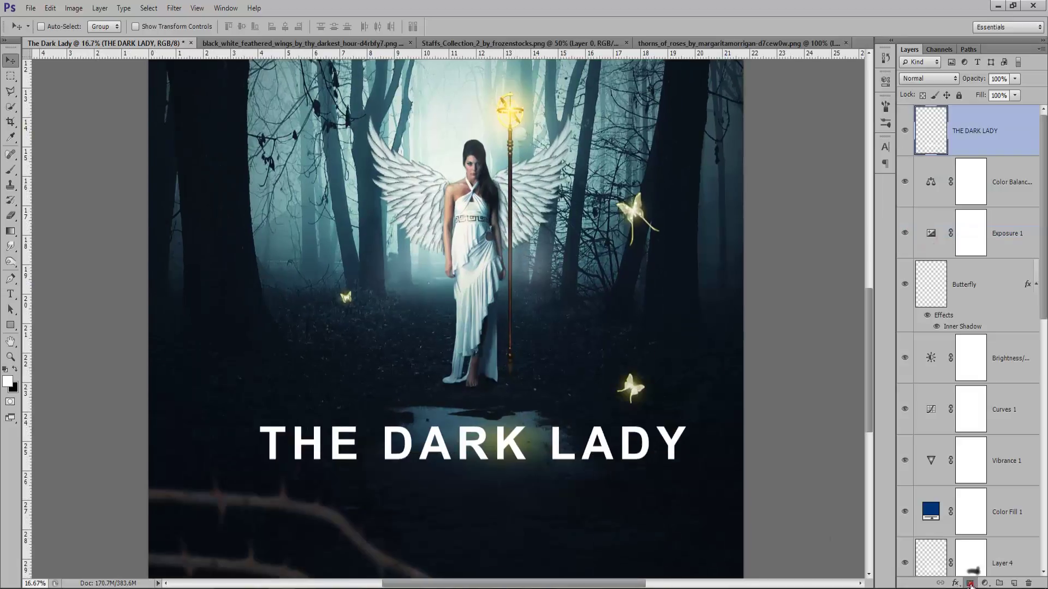
{"action": "left_click", "coordinate": [970, 583]}
Step: Paint the title mask in black with the 39 px grunge brush, fading the K's lower leg
{"action": "key", "text": "ctrl+plus"}
{"action": "left_click_drag", "start_coordinate": [671, 480], "coordinate": [664, 397]}
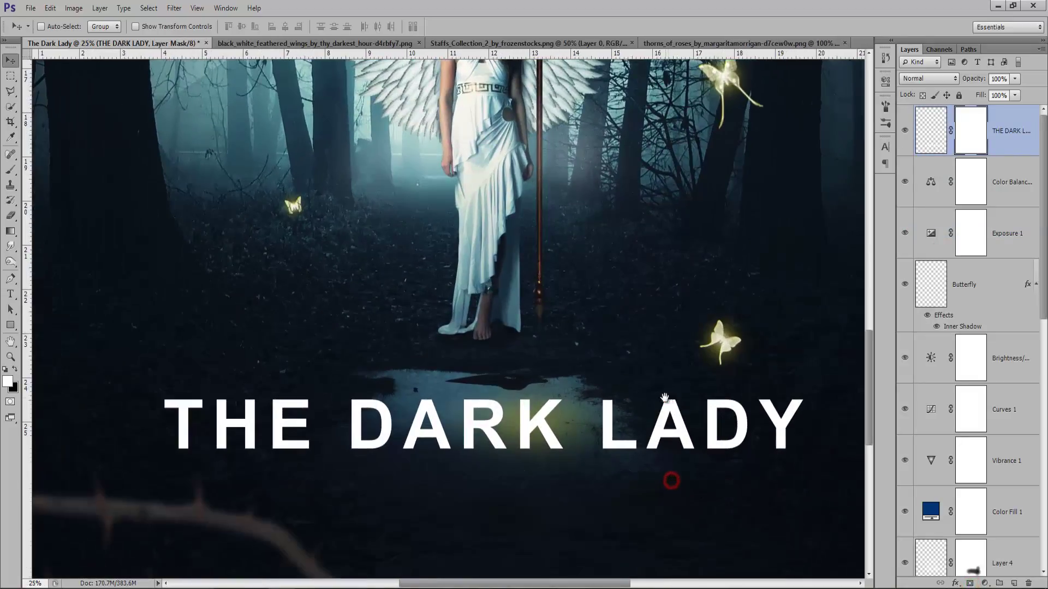
{"action": "key", "text": "b"}
{"action": "right_click", "coordinate": [540, 303]}
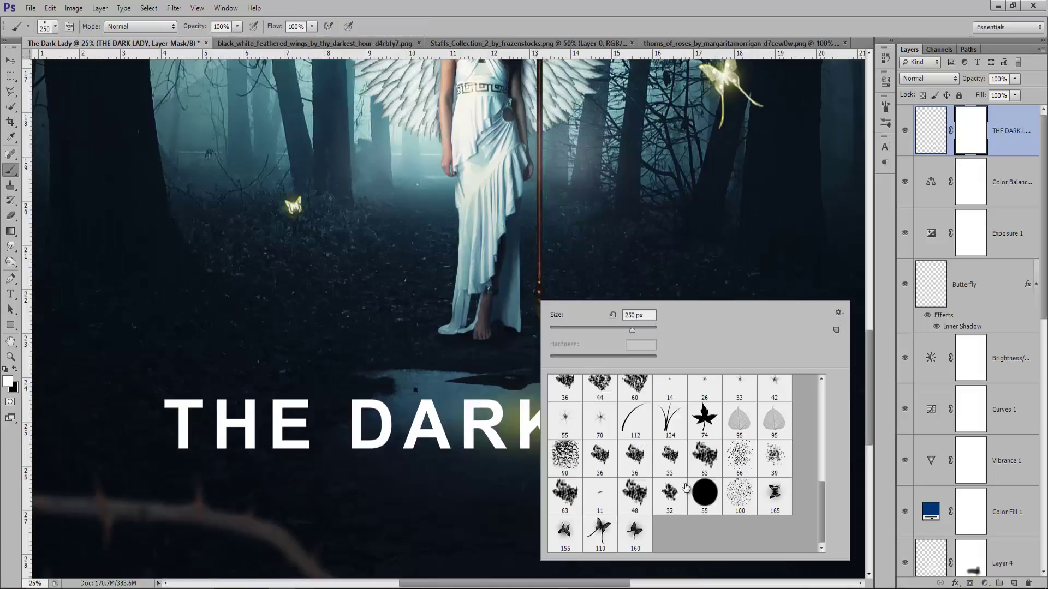
{"action": "scroll", "coordinate": [696, 460], "scroll_direction": "up", "scroll_amount": 1}
{"action": "scroll", "coordinate": [697, 460], "scroll_direction": "up", "scroll_amount": 1}
{"action": "left_click", "coordinate": [774, 488]}
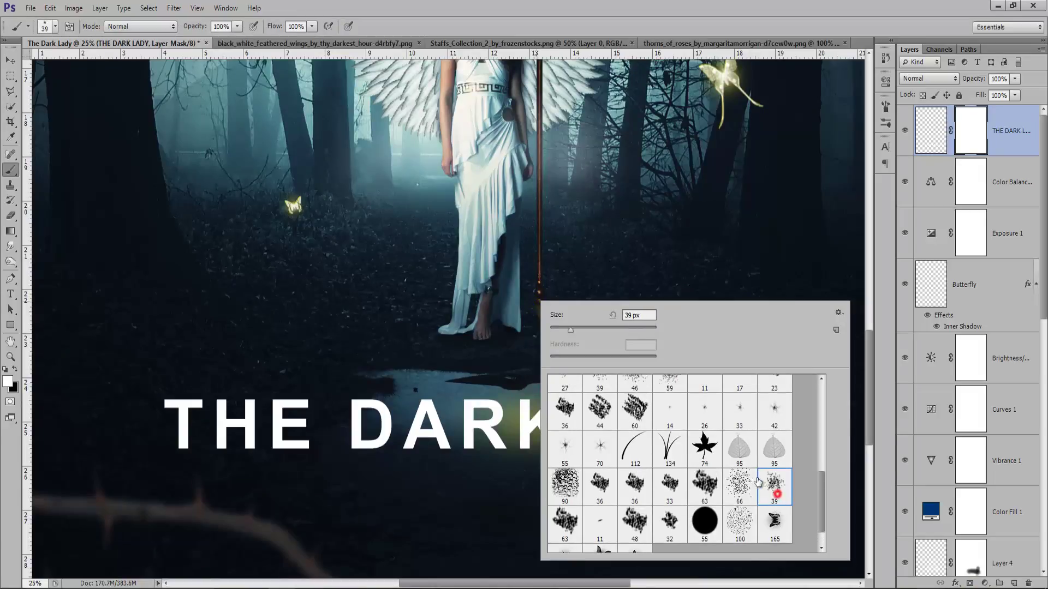
{"action": "key", "text": "Return"}
{"action": "mouse_move", "coordinate": [432, 254]}
{"action": "left_mouse_down"}
{"action": "mouse_move", "coordinate": [412, 248]}
{"action": "mouse_move", "coordinate": [669, 307]}
{"action": "left_mouse_up"}
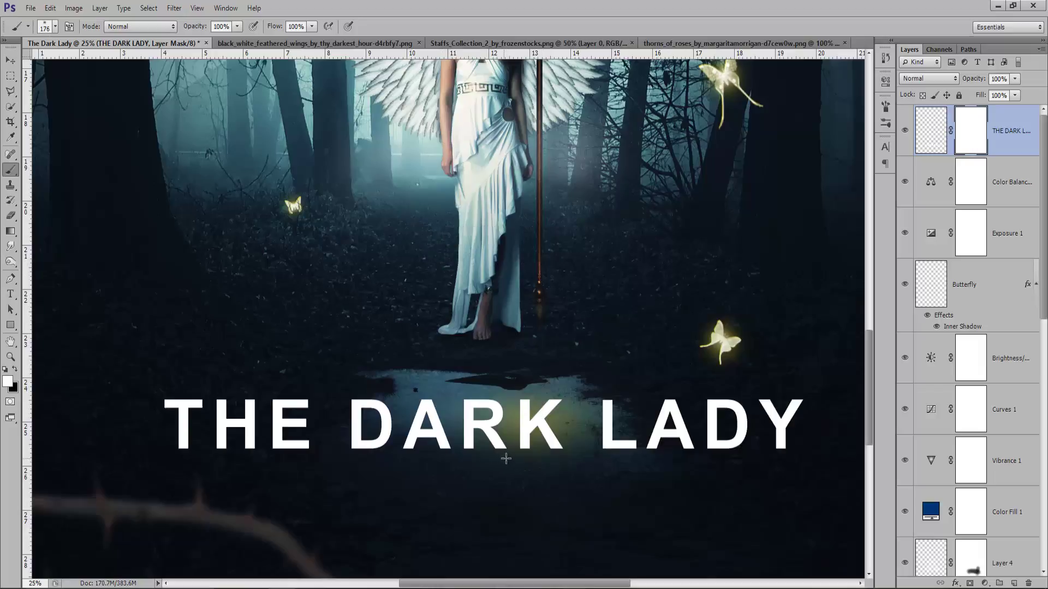
{"action": "key", "text": "x"}
{"action": "left_click_drag", "start_coordinate": [563, 450], "coordinate": [514, 398]}
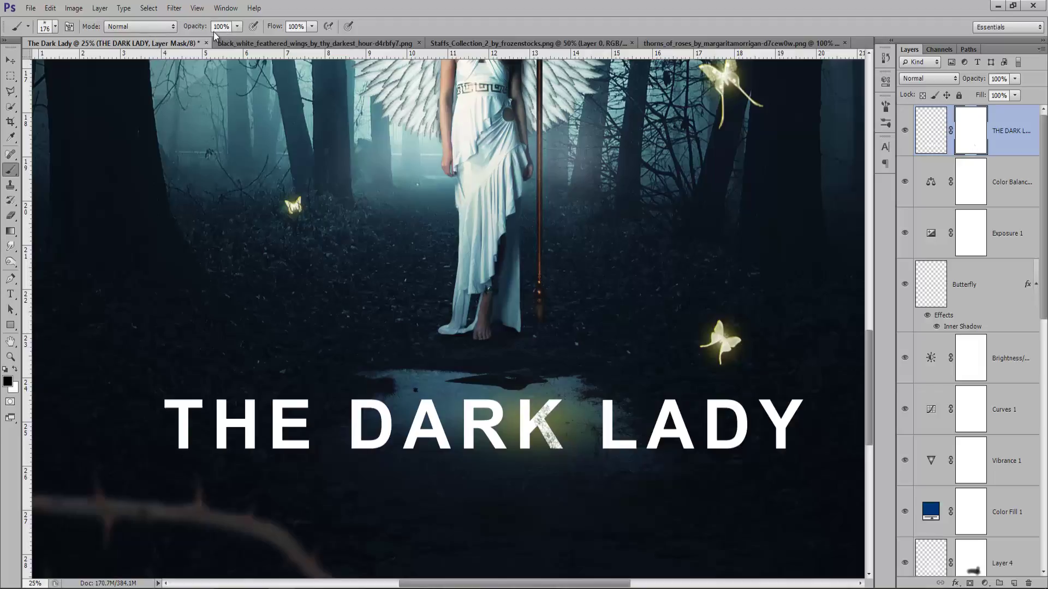
Step: At 47% brush opacity, distress every letter of THE, DARK and LADY
{"action": "left_click_drag", "start_coordinate": [197, 26], "coordinate": [167, 33]}
{"action": "key", "text": "Return"}
{"action": "left_click_drag", "start_coordinate": [188, 403], "coordinate": [183, 442]}
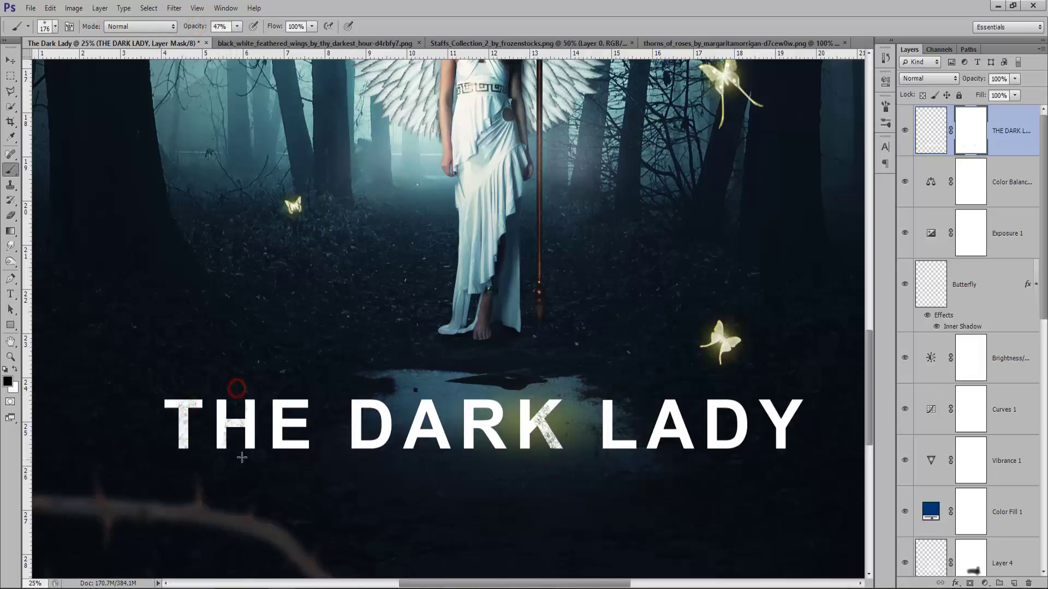
{"action": "left_click_drag", "start_coordinate": [234, 385], "coordinate": [218, 409]}
{"action": "left_click_drag", "start_coordinate": [281, 377], "coordinate": [284, 448]}
{"action": "left_click_drag", "start_coordinate": [374, 392], "coordinate": [363, 445]}
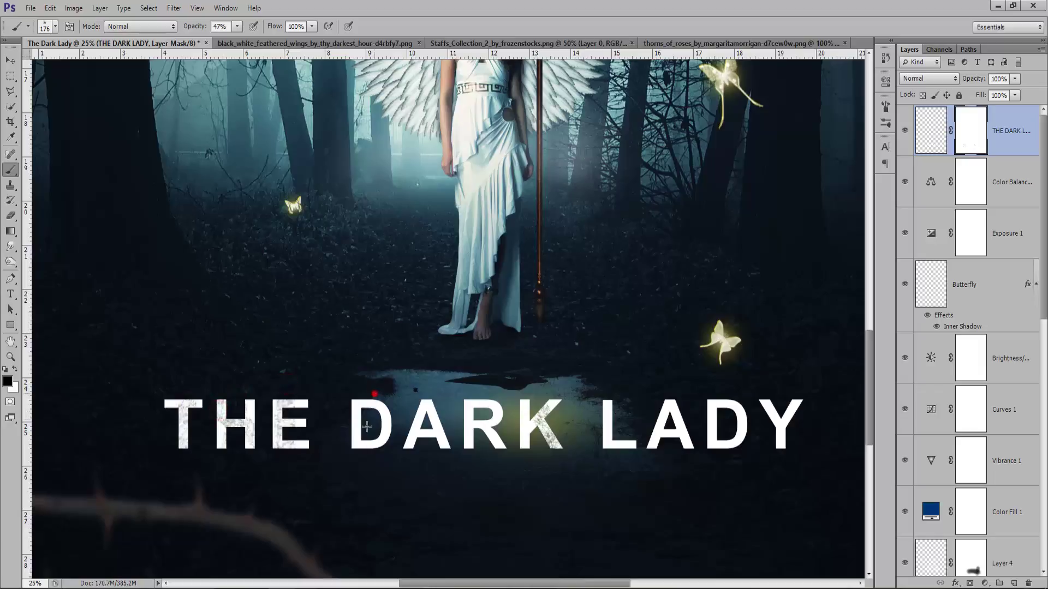
{"action": "left_click_drag", "start_coordinate": [424, 392], "coordinate": [433, 459]}
{"action": "left_click_drag", "start_coordinate": [483, 402], "coordinate": [480, 498]}
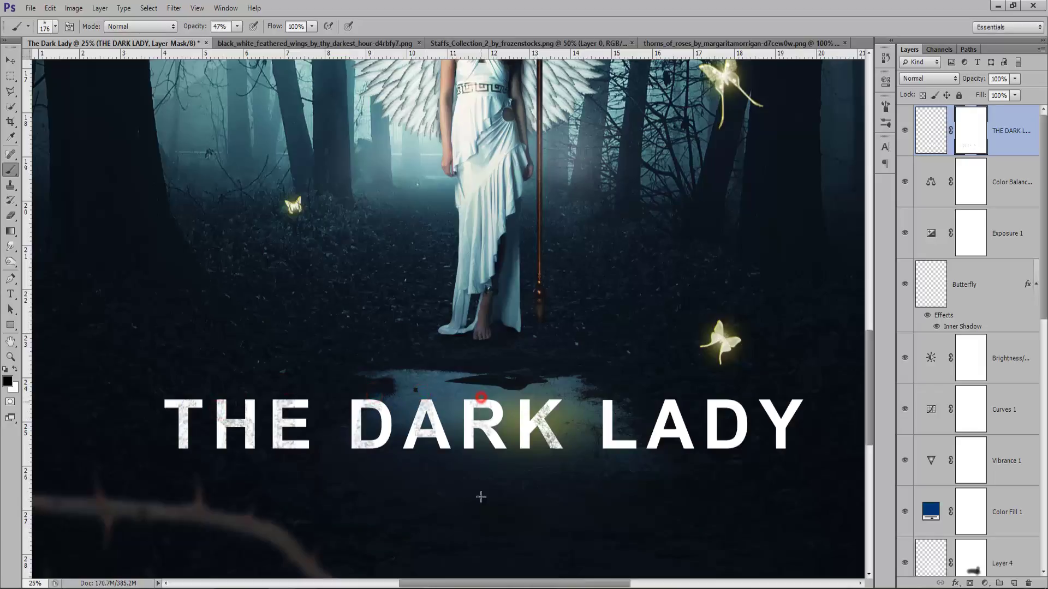
{"action": "left_click_drag", "start_coordinate": [614, 393], "coordinate": [610, 445]}
{"action": "left_click_drag", "start_coordinate": [679, 389], "coordinate": [661, 444]}
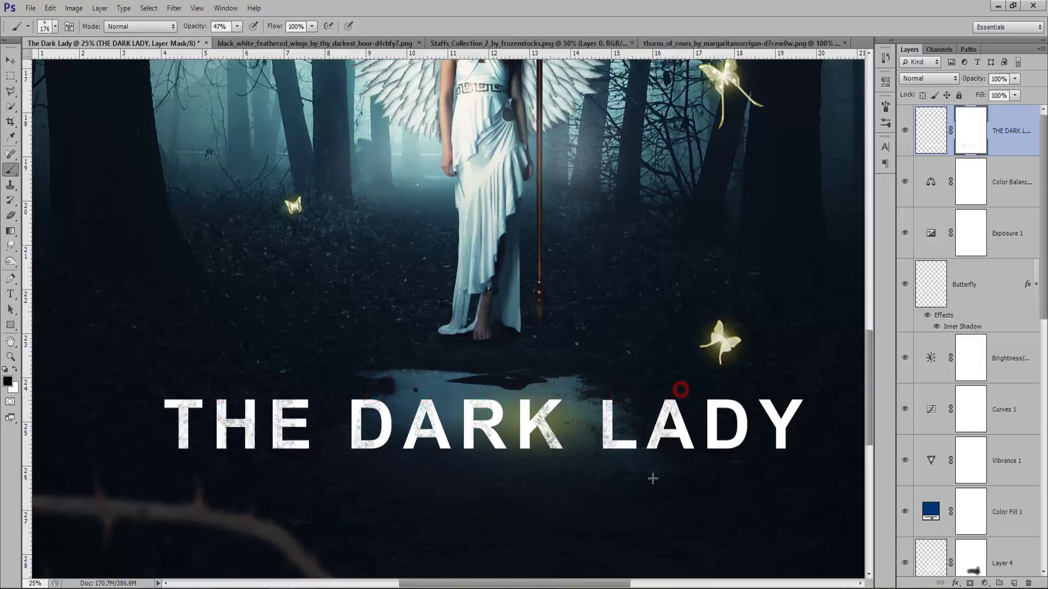
{"action": "left_click_drag", "start_coordinate": [718, 388], "coordinate": [715, 446]}
{"action": "left_click_drag", "start_coordinate": [769, 384], "coordinate": [781, 456]}
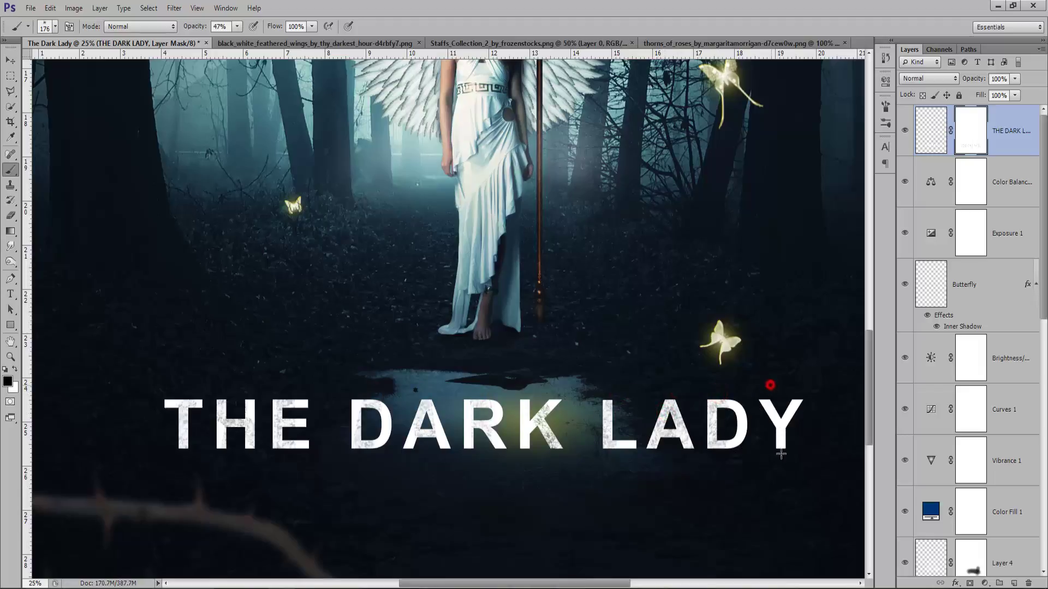
{"action": "key", "text": "ctrl+minus"}
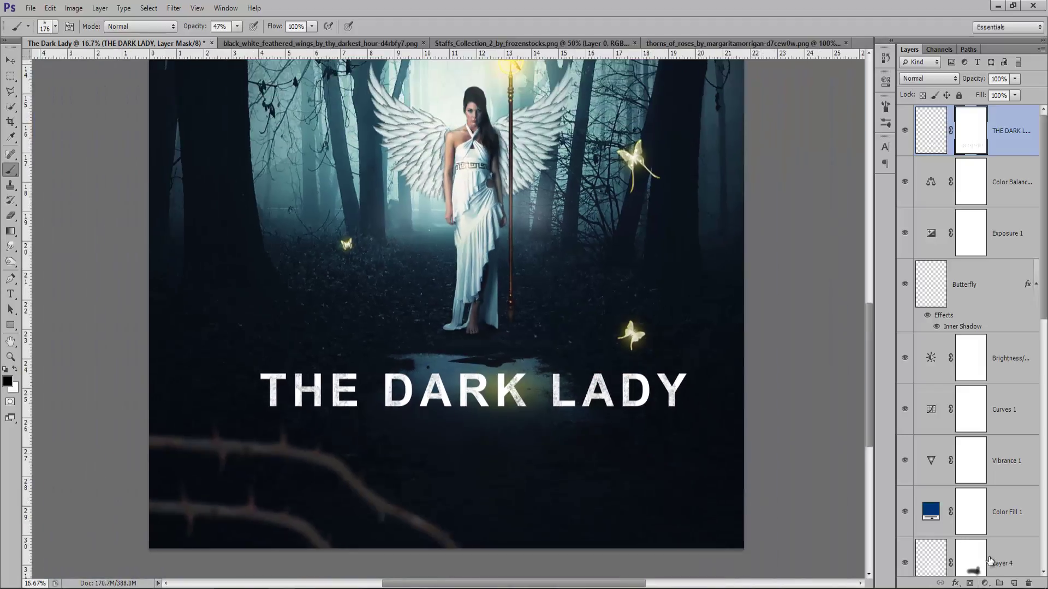
Step: On a new layer, fill a thin rectangular strip with white to form the underline
{"action": "left_click", "coordinate": [1012, 583]}
{"action": "key", "text": "x"}
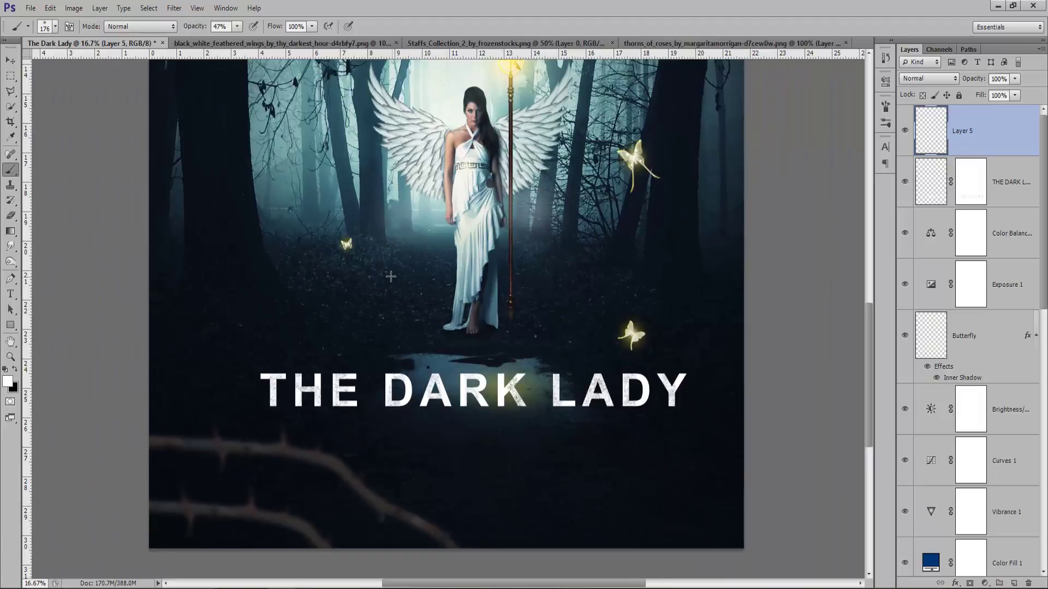
{"action": "key", "text": "m"}
{"action": "mouse_move", "coordinate": [364, 252]}
{"action": "left_mouse_down"}
{"action": "mouse_move", "coordinate": [682, 265]}
{"action": "mouse_move", "coordinate": [689, 254]}
{"action": "left_mouse_up"}
{"action": "key", "text": "alt+BackSpace"}
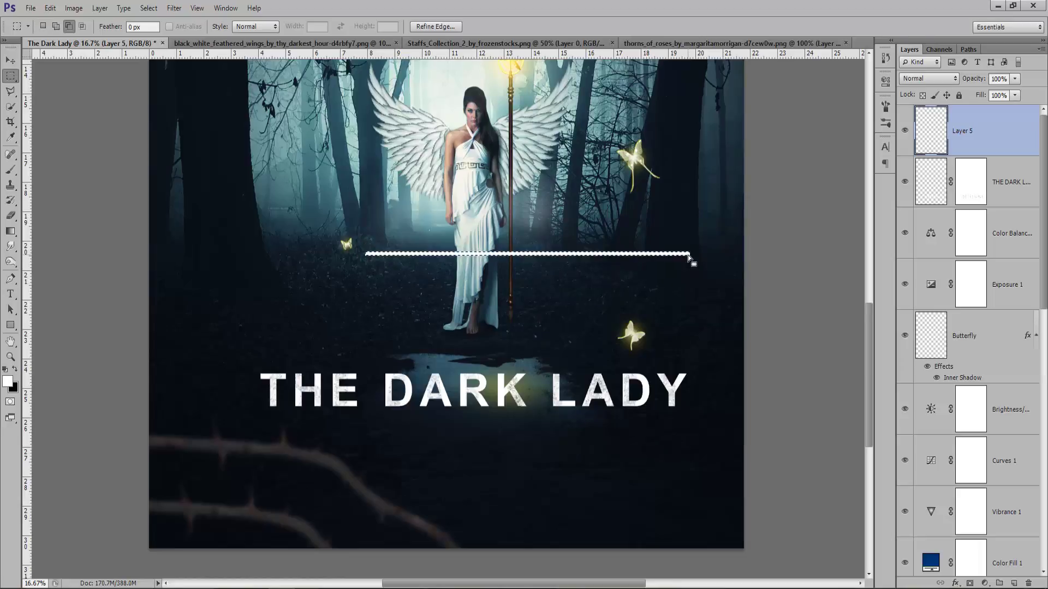
{"action": "key", "text": "ctrl+d"}
Step: Move the white line just below the title and Free Transform it thinner
{"action": "key", "text": "v"}
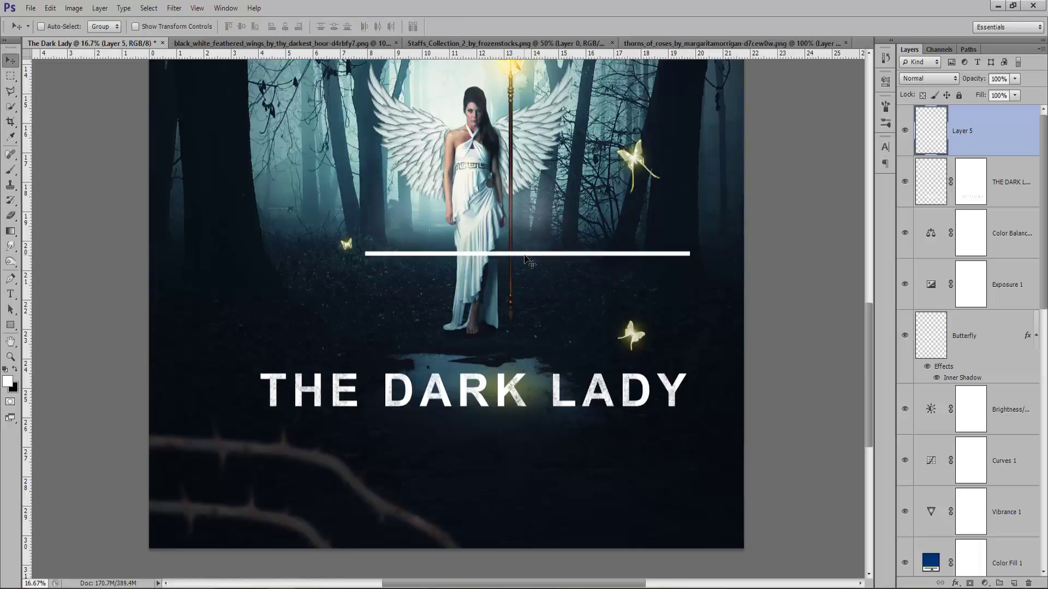
{"action": "left_click_drag", "start_coordinate": [524, 257], "coordinate": [470, 419]}
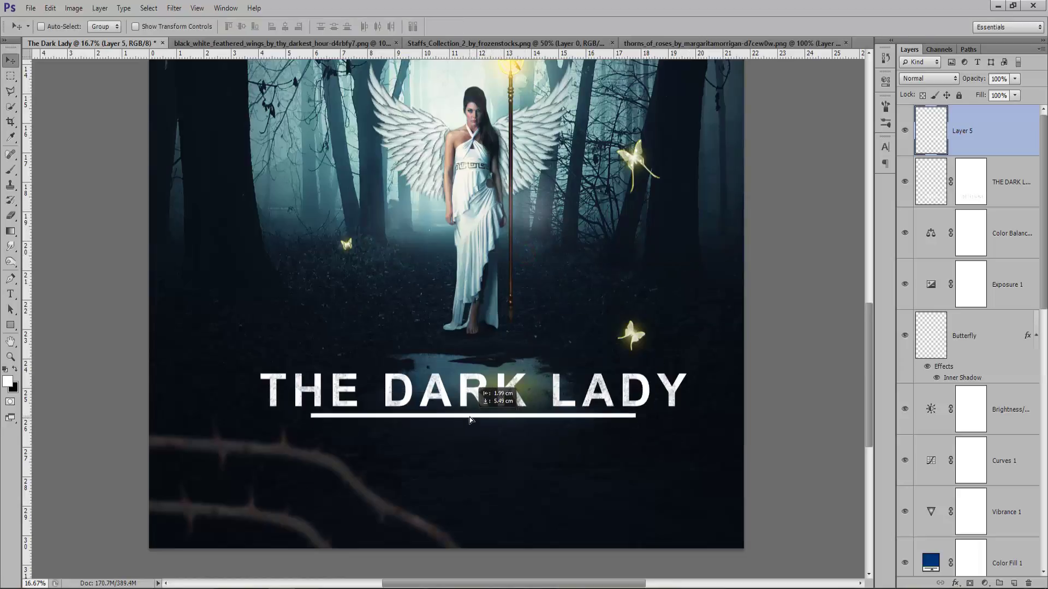
{"action": "key", "text": "ctrl+t"}
{"action": "key", "text": "ctrl+plus"}
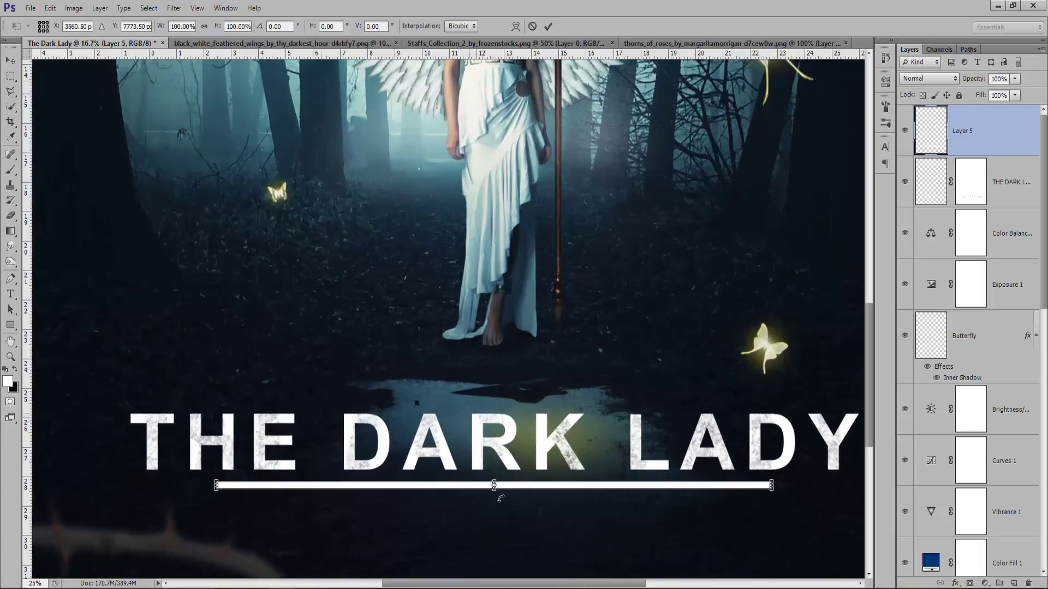
{"action": "key", "text": "ctrl+plus"}
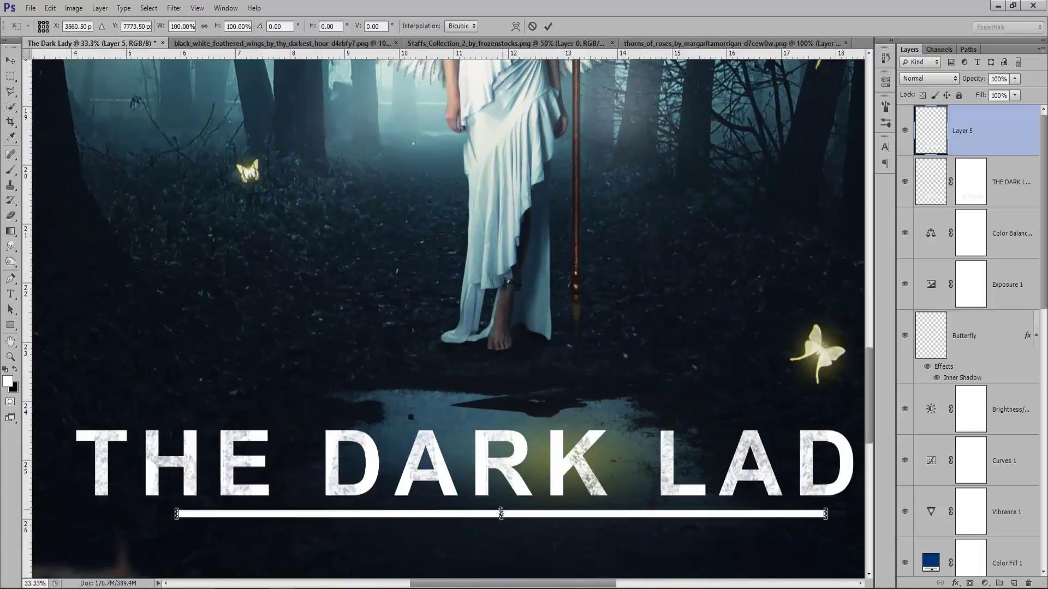
{"action": "left_click", "coordinate": [500, 510]}
{"action": "left_click_drag", "start_coordinate": [501, 514], "coordinate": [501, 511]}
{"action": "double_click", "coordinate": [501, 514]}
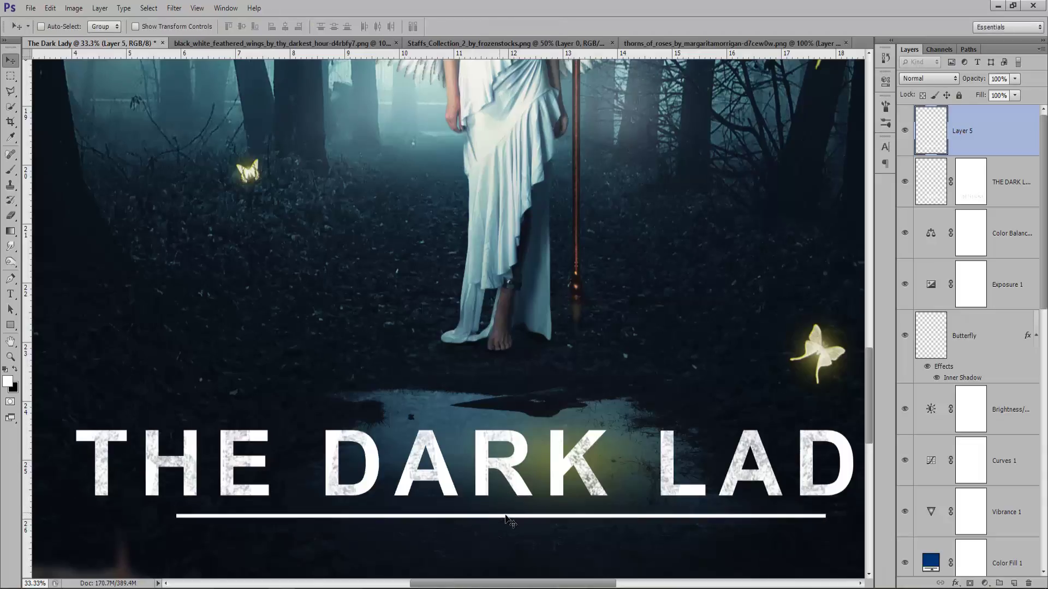
{"action": "key", "text": "ctrl+minus"}
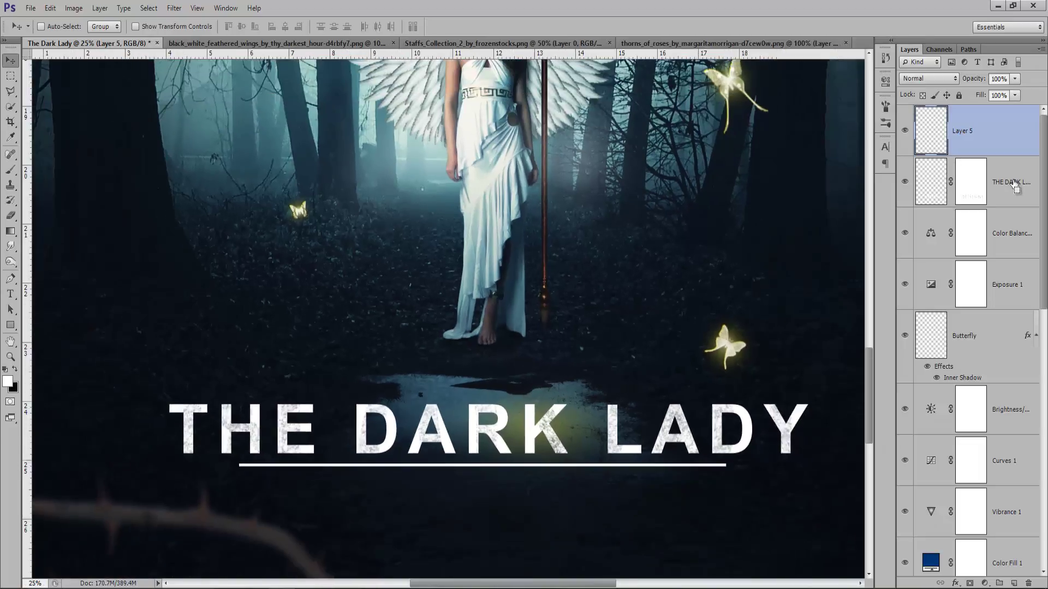
Step: Set the title and underline layers to 68% opacity
{"action": "left_click", "coordinate": [1015, 184], "text": "ctrl"}
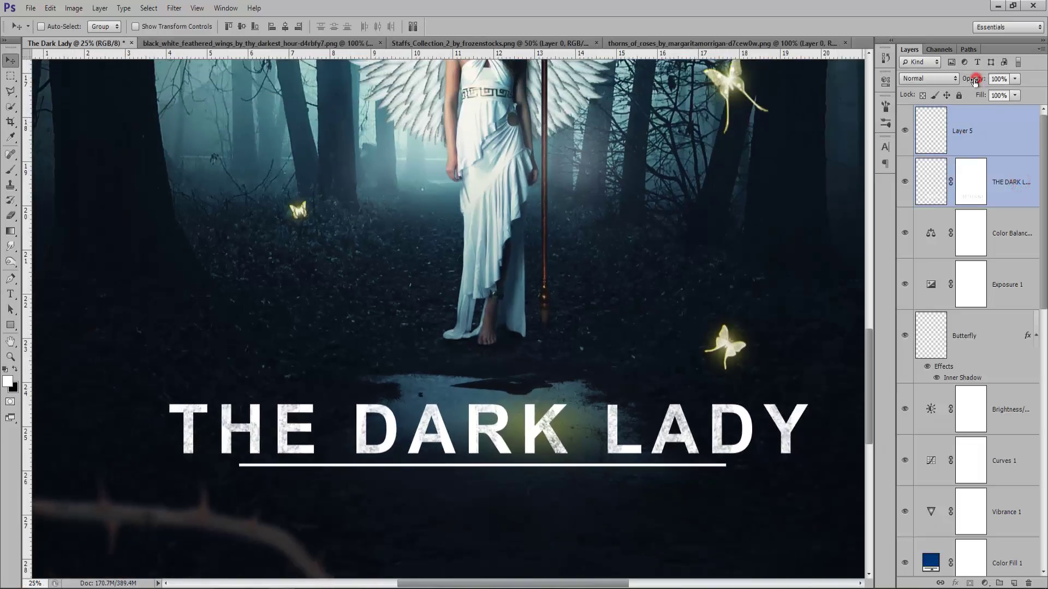
{"action": "left_click_drag", "start_coordinate": [974, 80], "coordinate": [953, 84]}
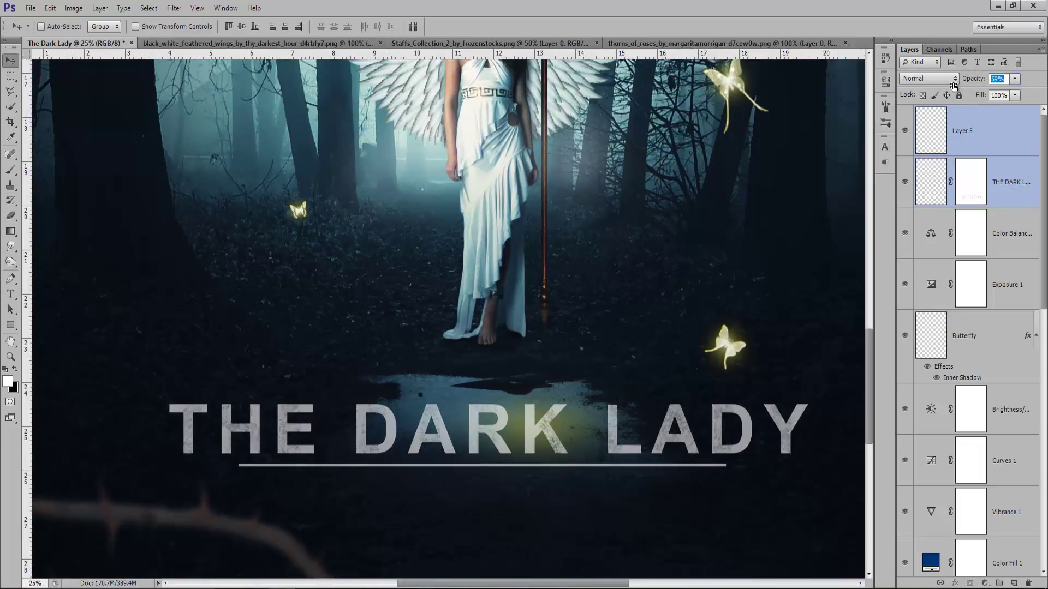
{"action": "key", "text": "ctrl+minus"}
{"action": "key", "text": "ctrl+minus"}
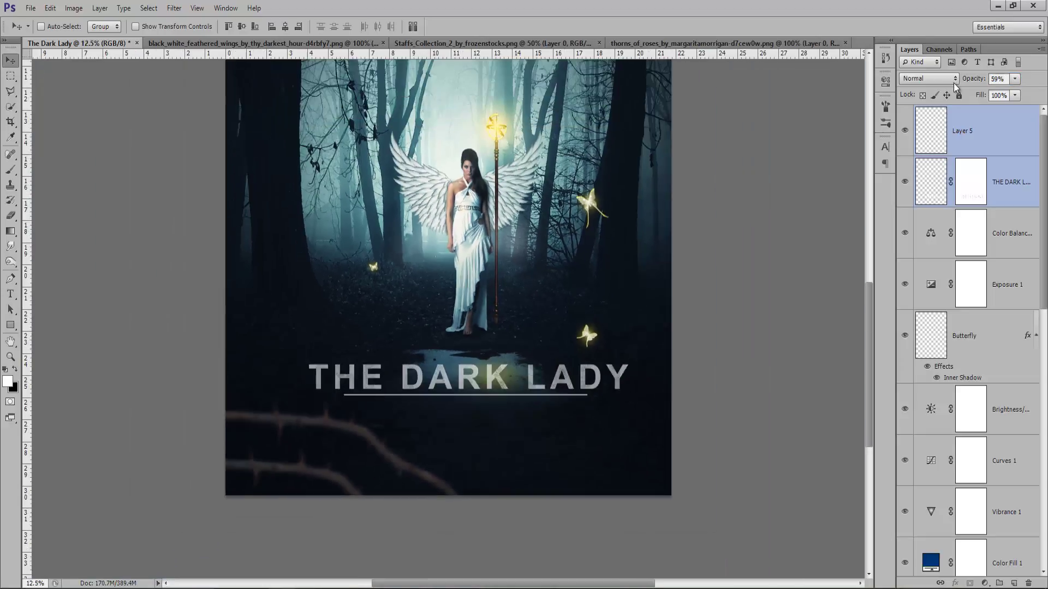
{"action": "key", "text": "ctrl+minus"}
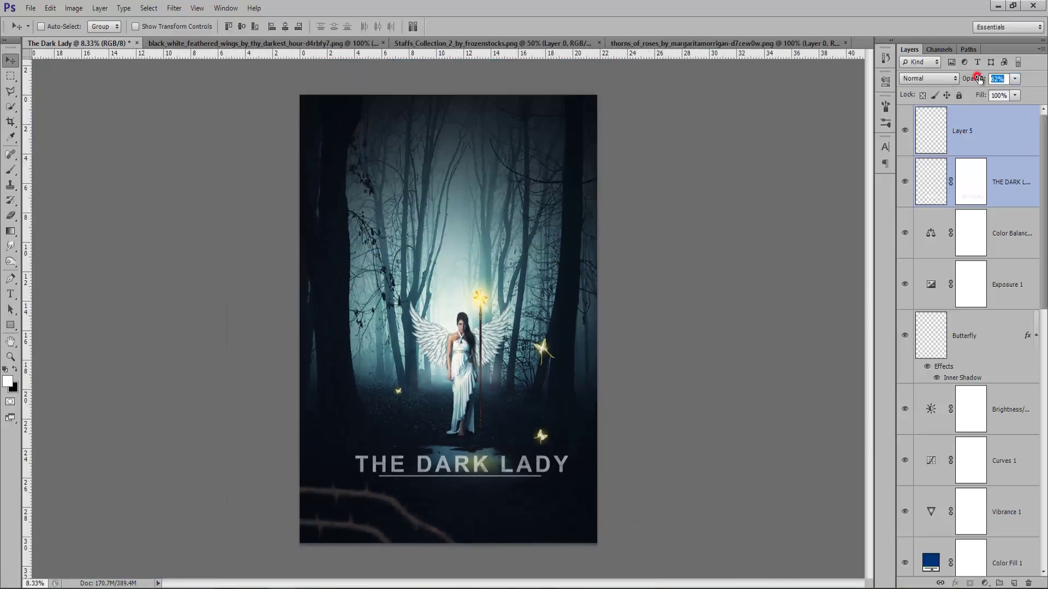
{"action": "left_click_drag", "start_coordinate": [981, 80], "coordinate": [981, 81]}
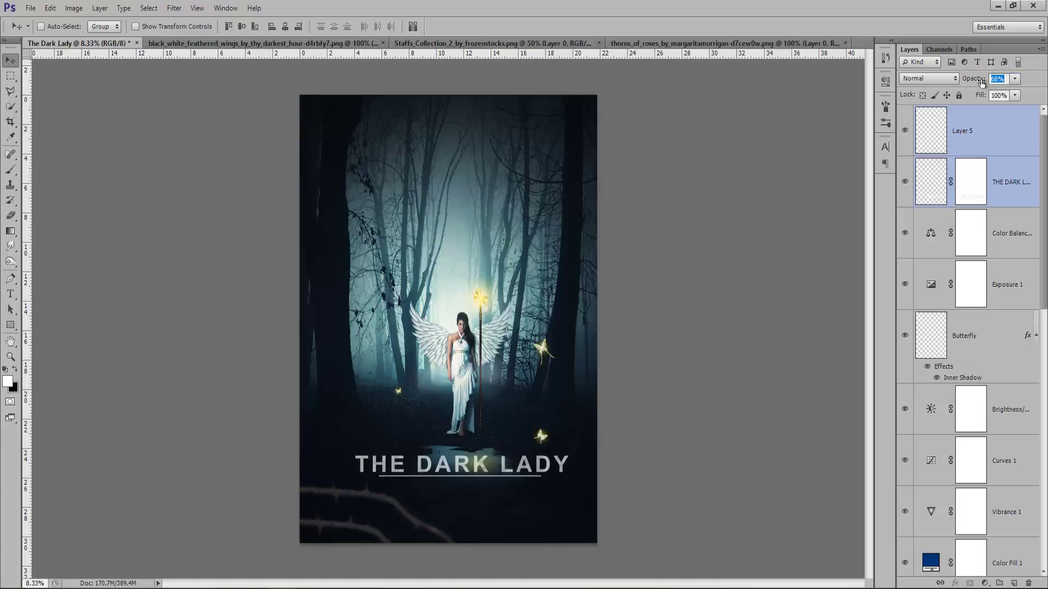
Step: Nudge the title and underline lower, then align the underline's horizontal centre with the title
{"action": "left_click", "coordinate": [12, 62]}
{"action": "left_click_drag", "start_coordinate": [463, 467], "coordinate": [461, 482]}
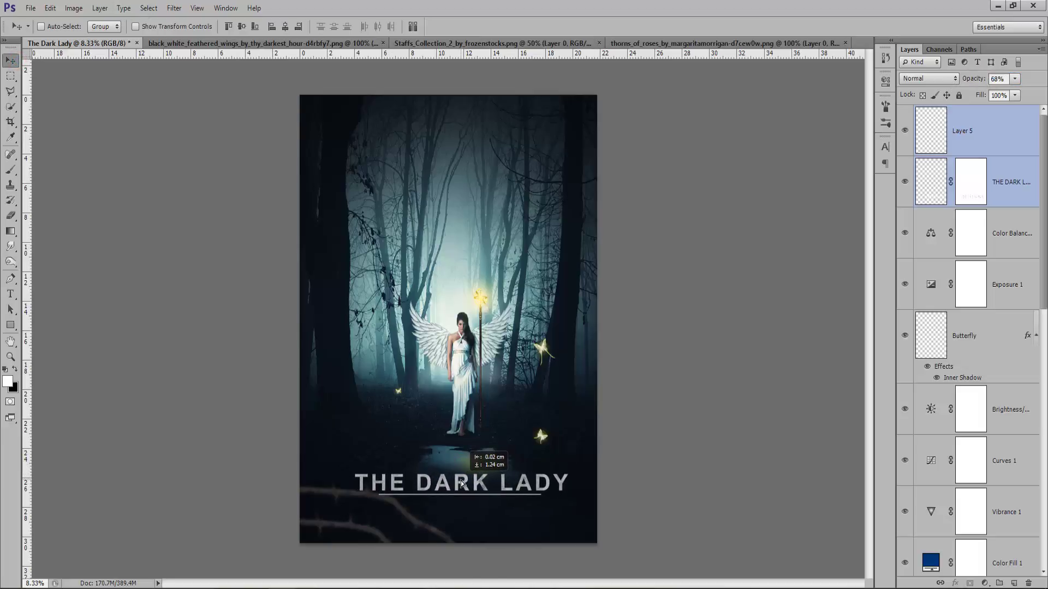
{"action": "key", "text": "ctrl+minus"}
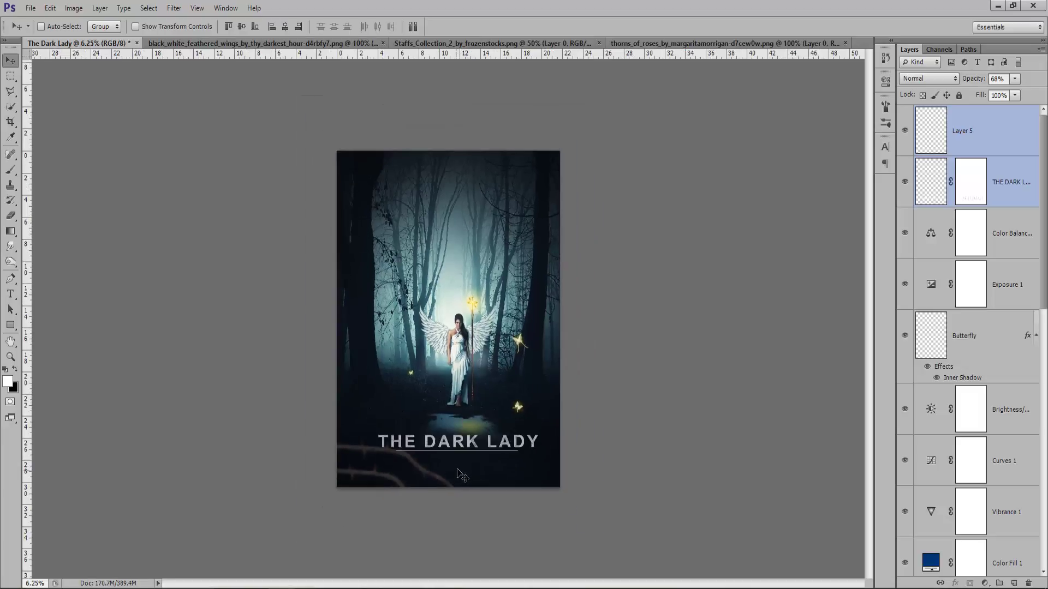
{"action": "left_click", "coordinate": [1020, 143]}
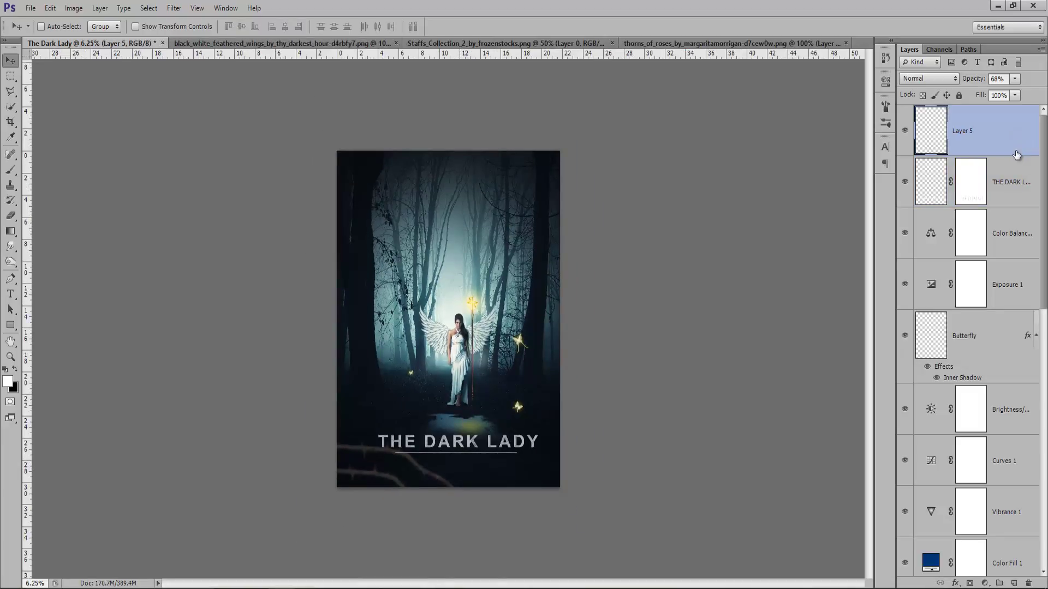
{"action": "left_click", "coordinate": [1024, 183], "text": "shift"}
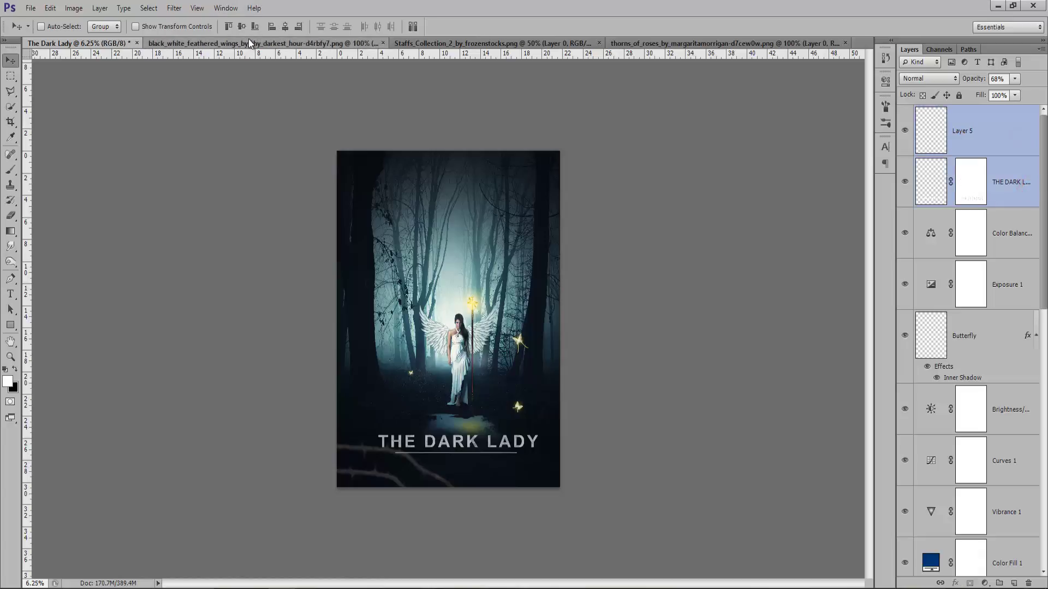
{"action": "left_click", "coordinate": [285, 26]}
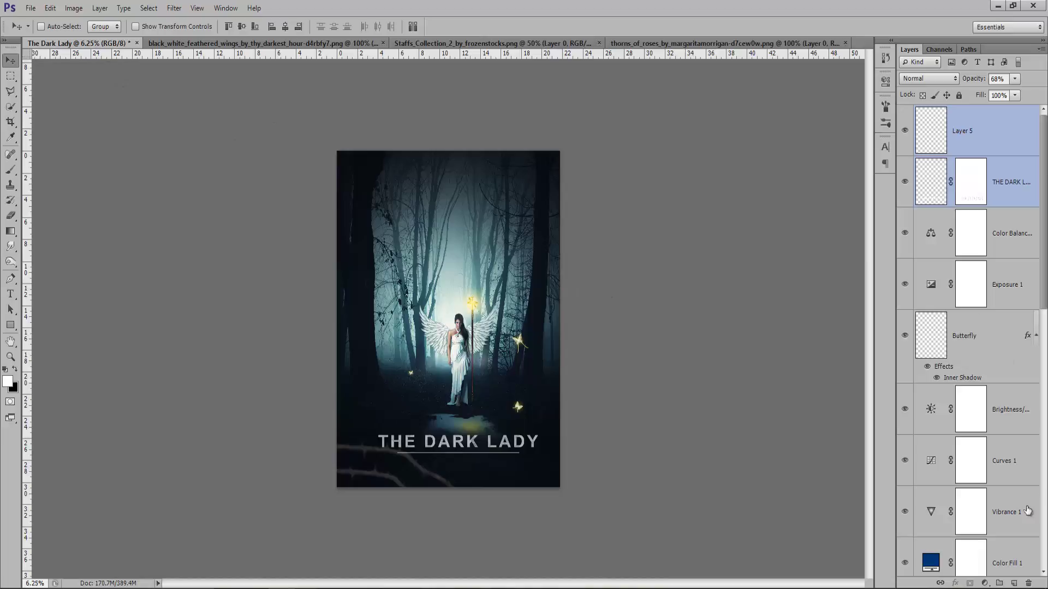
{"action": "left_click", "coordinate": [985, 583]}
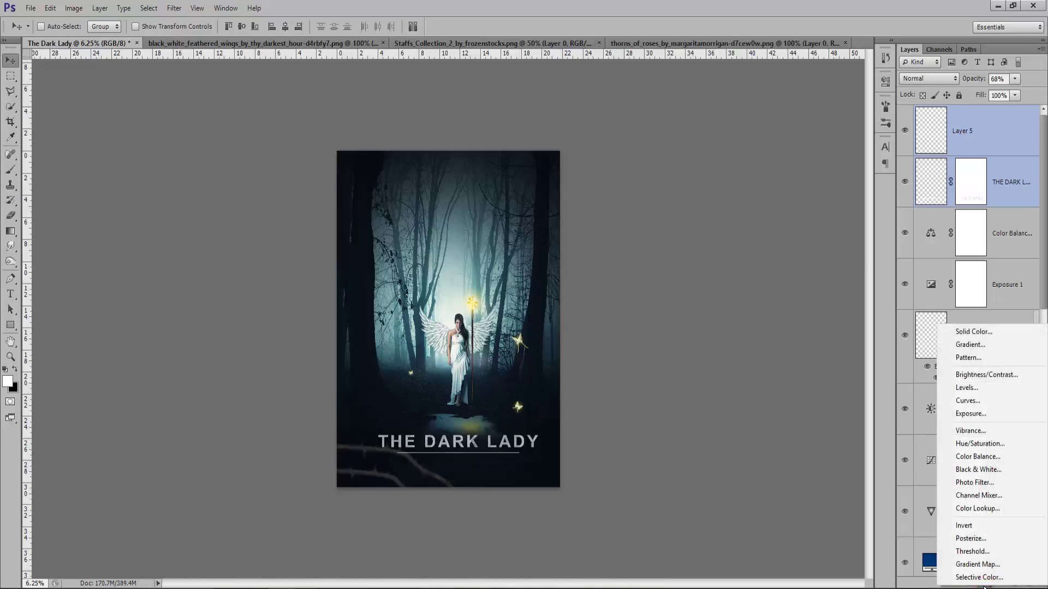
Step: Add a Curves layer with a near-straight curve, black point nudged right to deepen shadows
{"action": "left_click", "coordinate": [987, 401]}
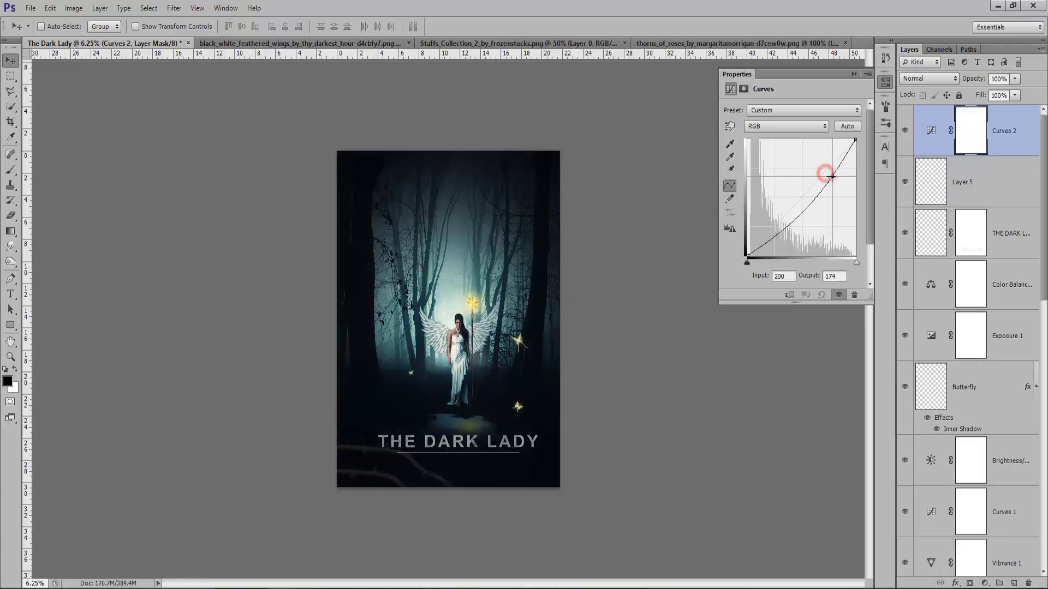
{"action": "left_click_drag", "start_coordinate": [827, 174], "coordinate": [823, 173]}
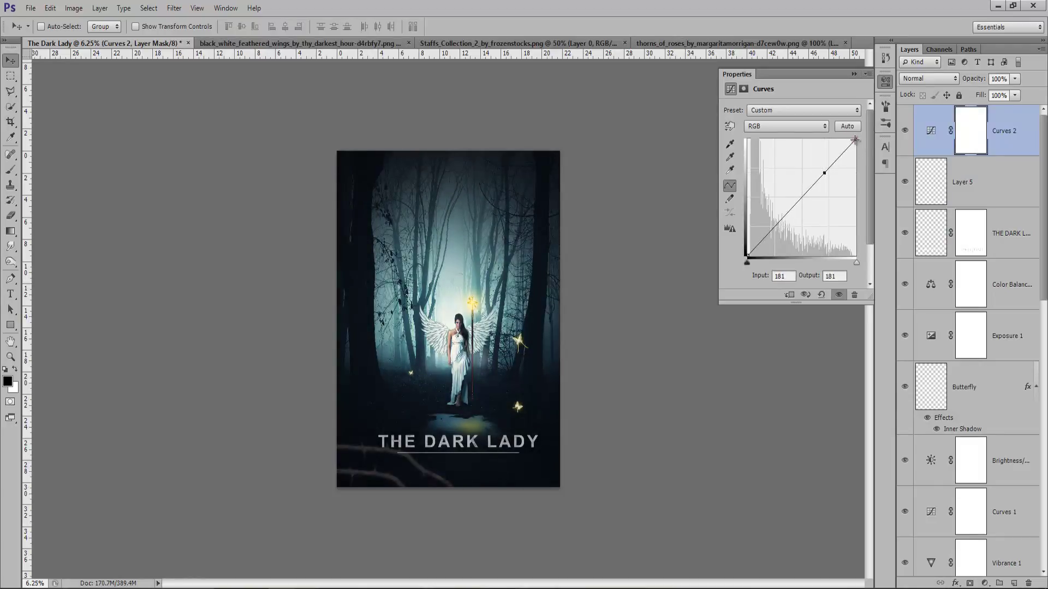
{"action": "left_click_drag", "start_coordinate": [854, 140], "coordinate": [847, 145]}
{"action": "left_click_drag", "start_coordinate": [748, 256], "coordinate": [751, 256]}
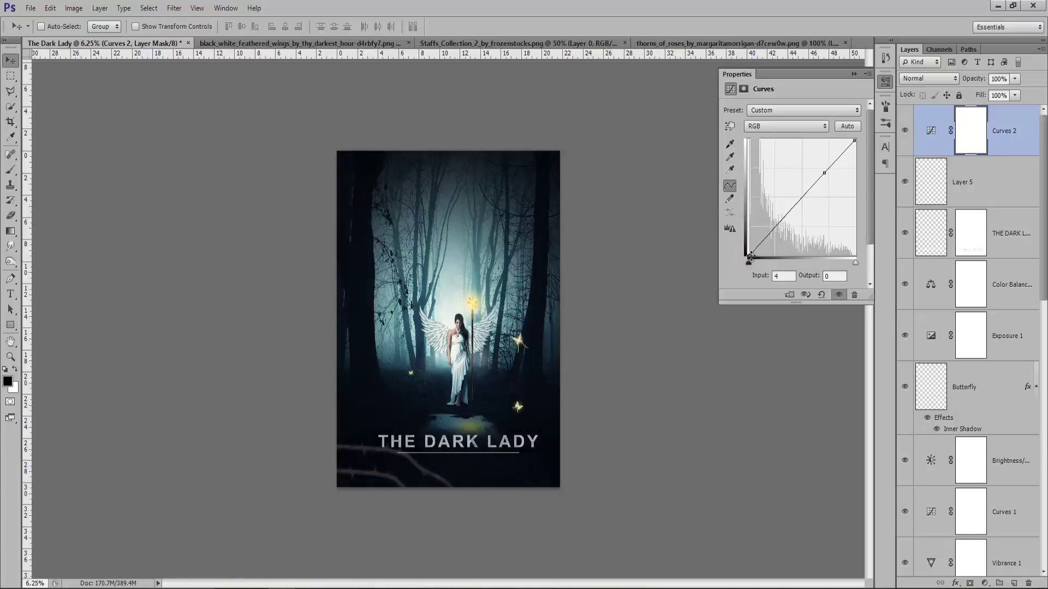
{"action": "left_click", "coordinate": [854, 75]}
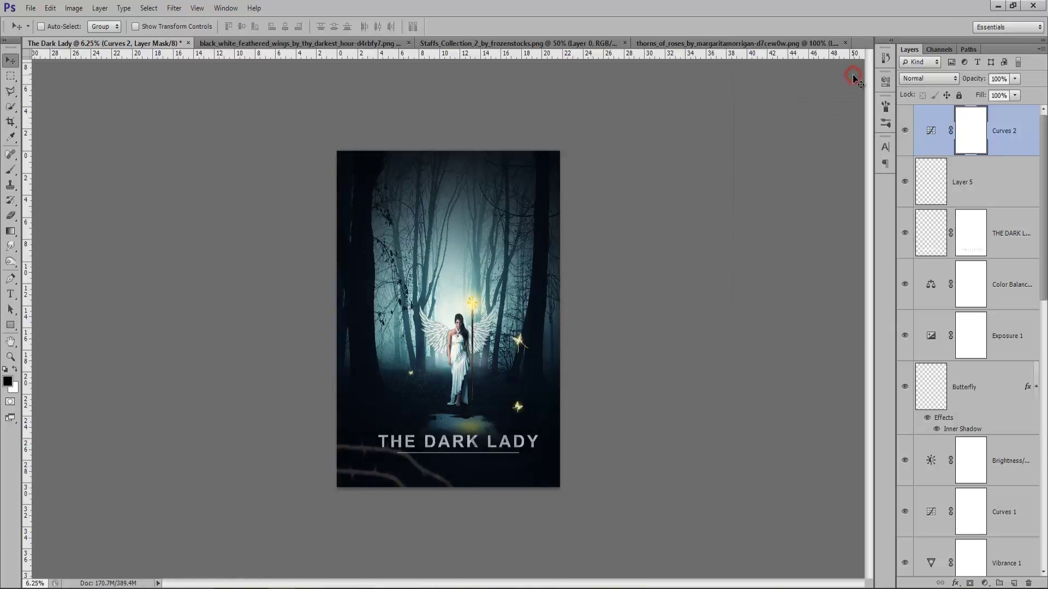